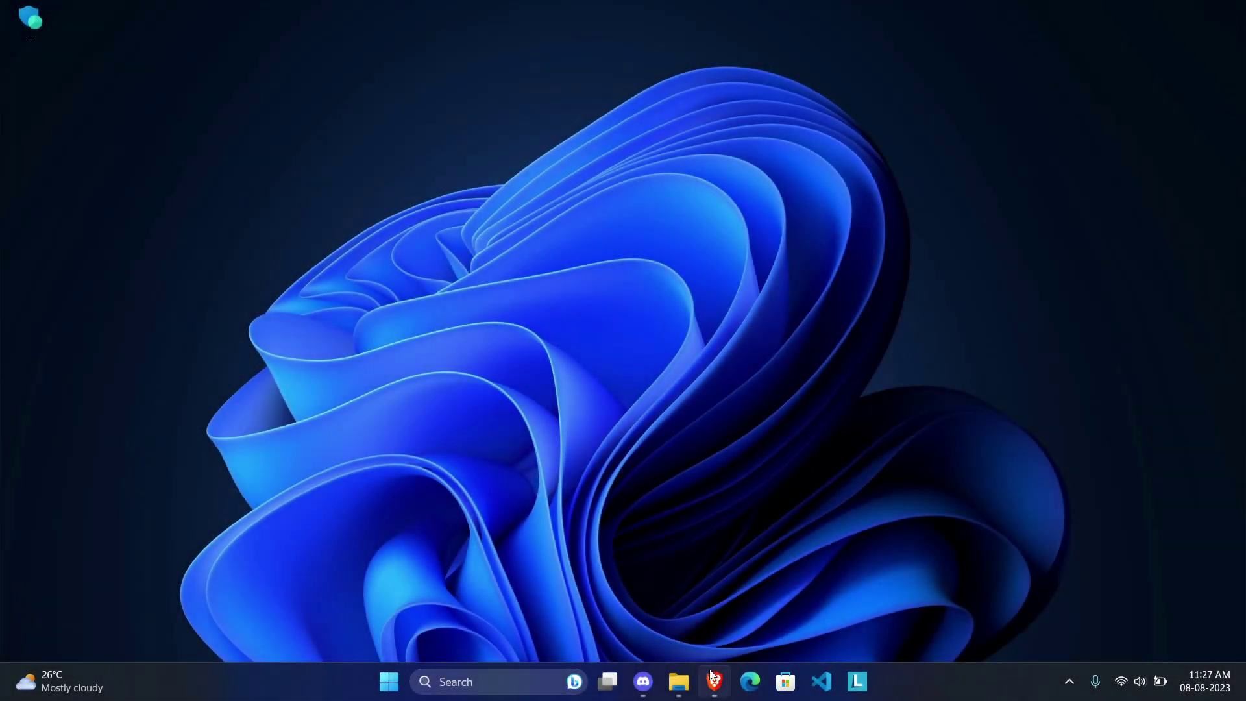
# Step: Run the downloaded Vencord installer from the Downloads folder, then close it
pyautogui.click(714, 680)
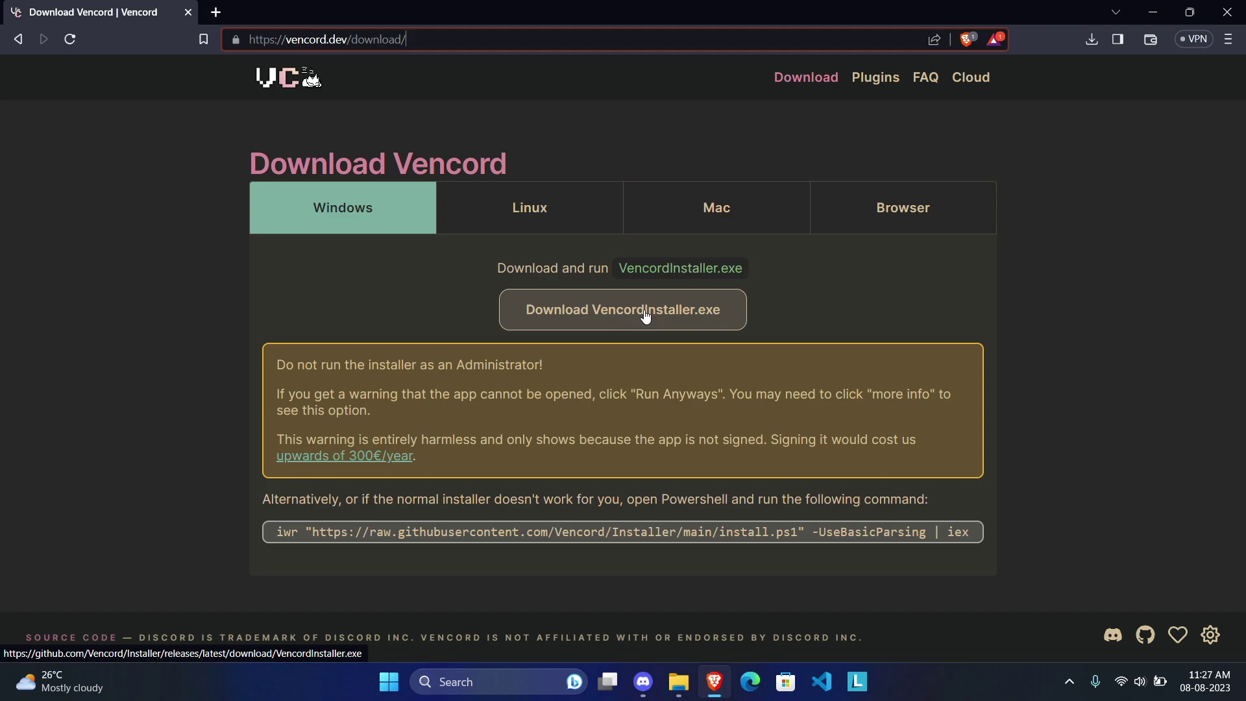
pyautogui.click(1156, 11)
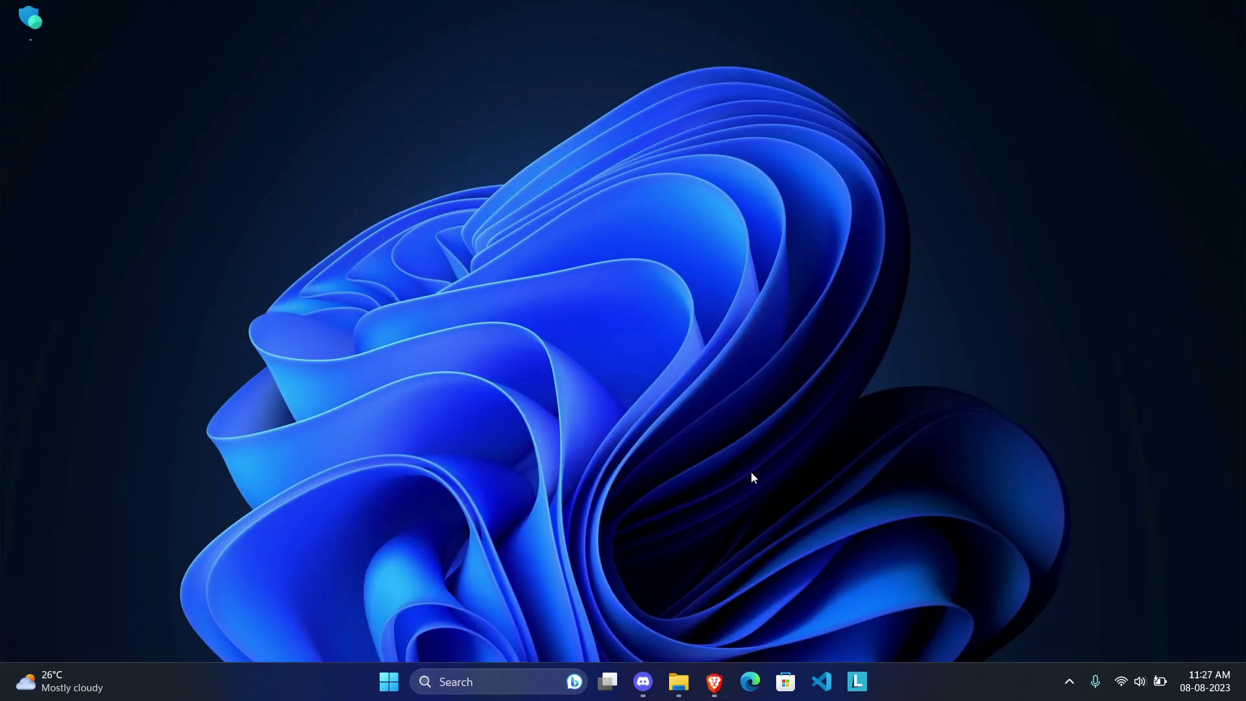
pyautogui.click(679, 673)
pyautogui.doubleClick(279, 168)
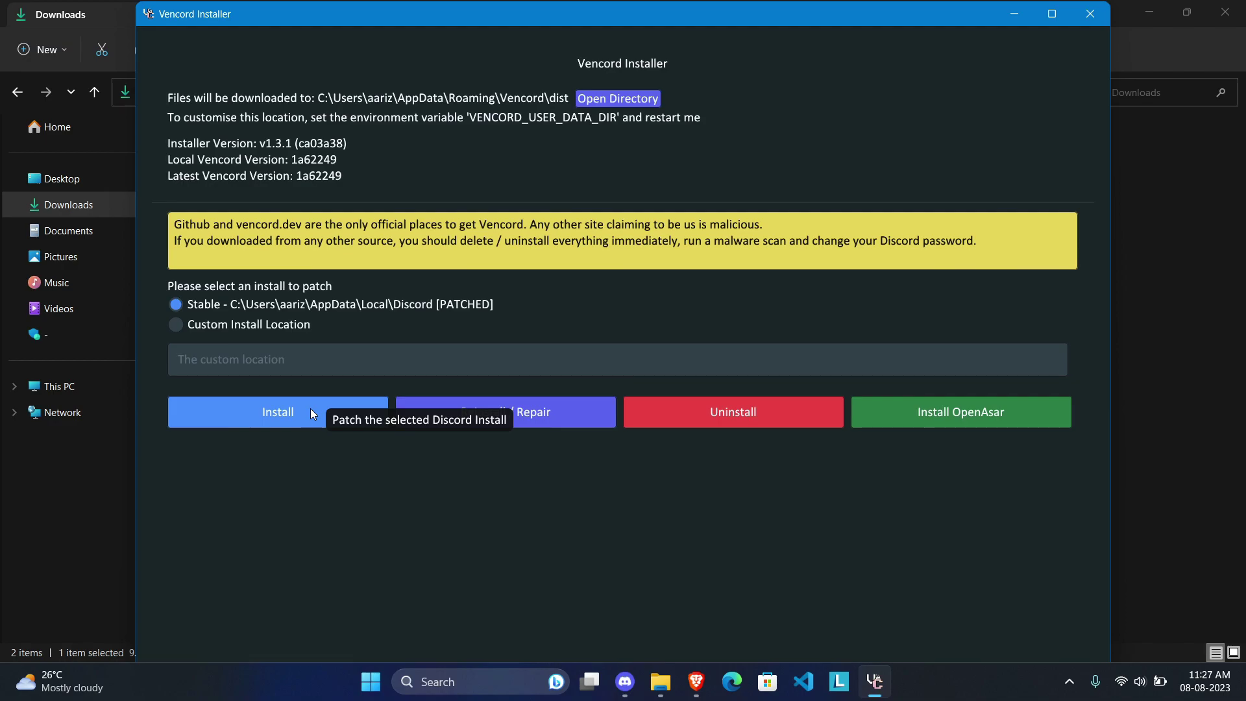
pyautogui.click(1090, 13)
pyautogui.click(1150, 11)
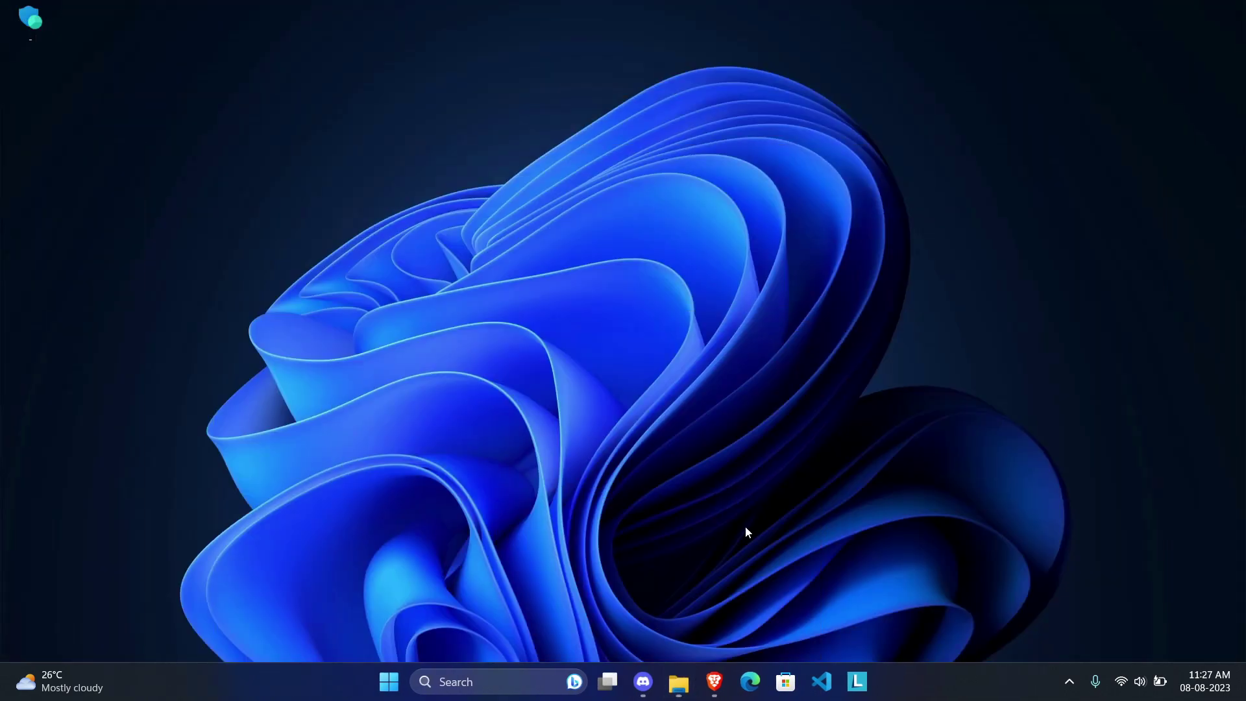
# Step: Open Discord's User Settings and browse the Vencord Plugins list
pyautogui.click(642, 681)
pyautogui.click(232, 639)
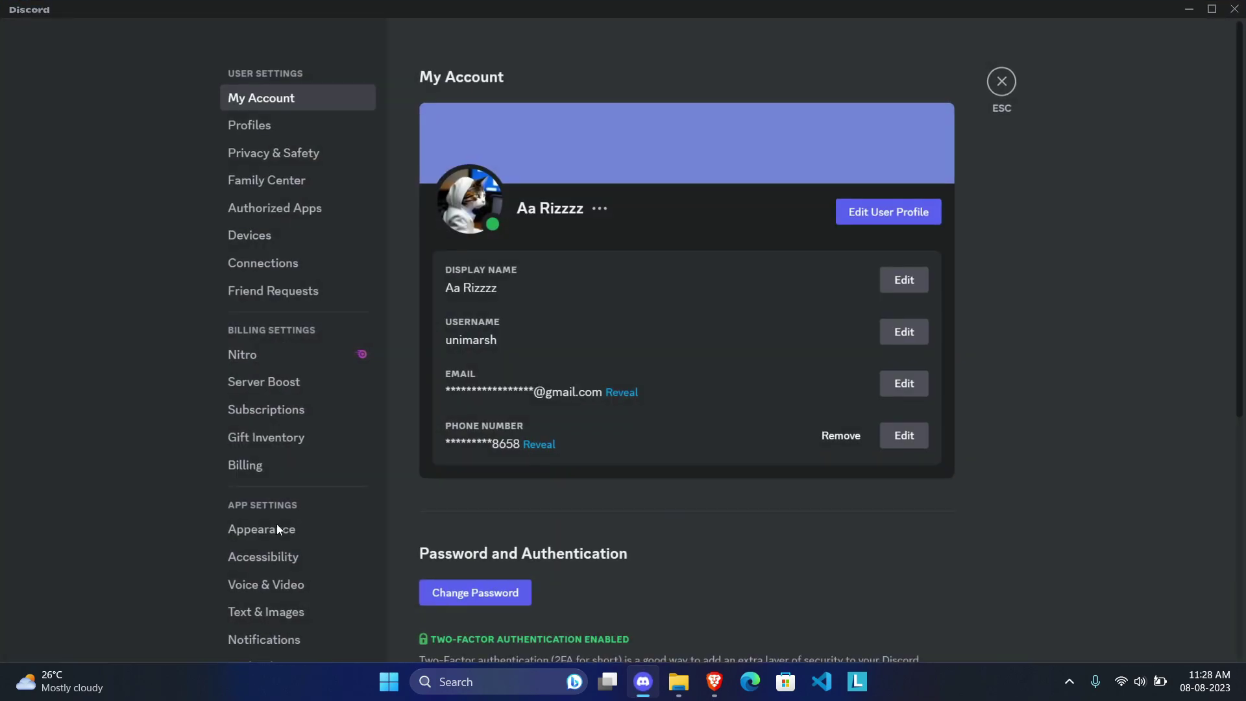
pyautogui.scroll(-6, 286, 450)
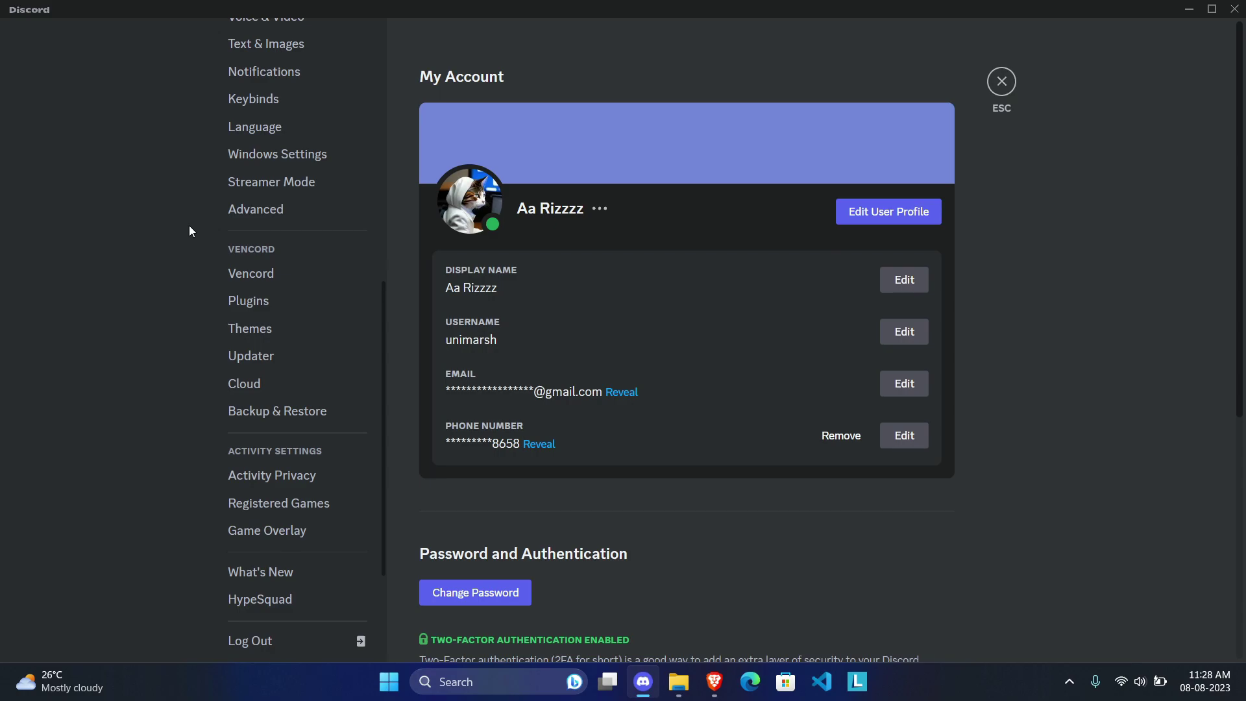
pyautogui.scroll(1, 189, 231)
pyautogui.scroll(-1, 196, 239)
pyautogui.click(247, 304)
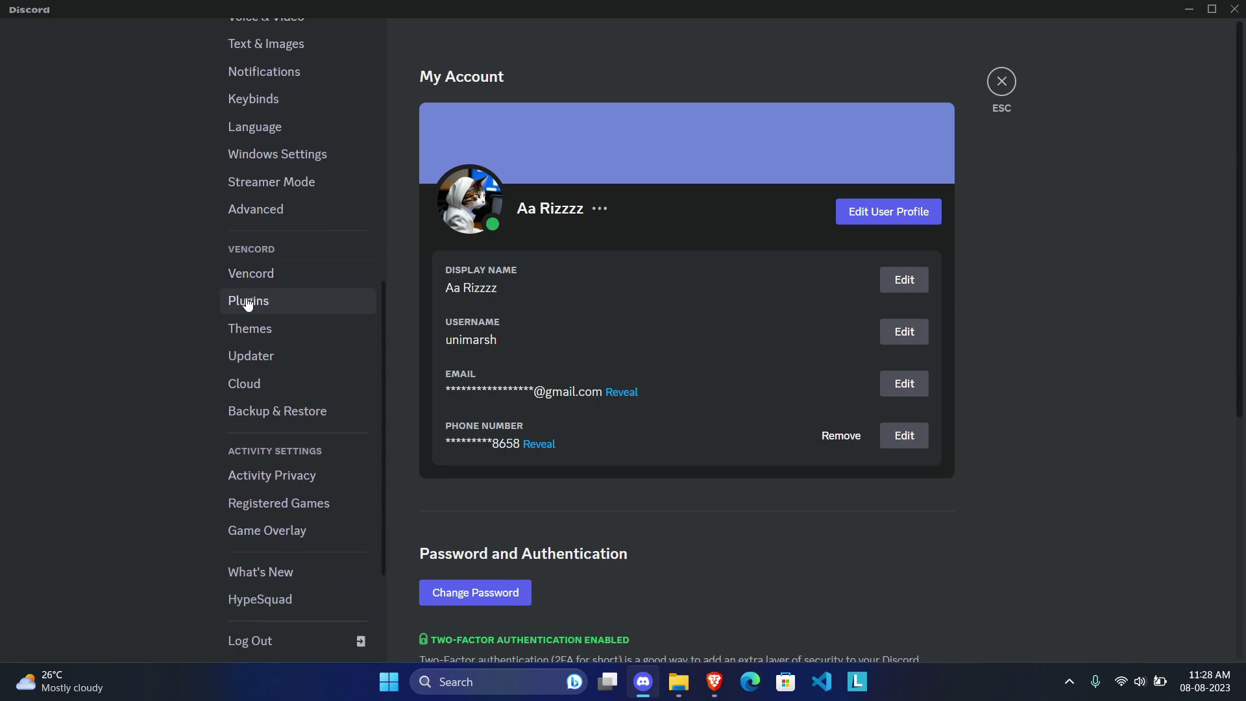
pyautogui.click(288, 304)
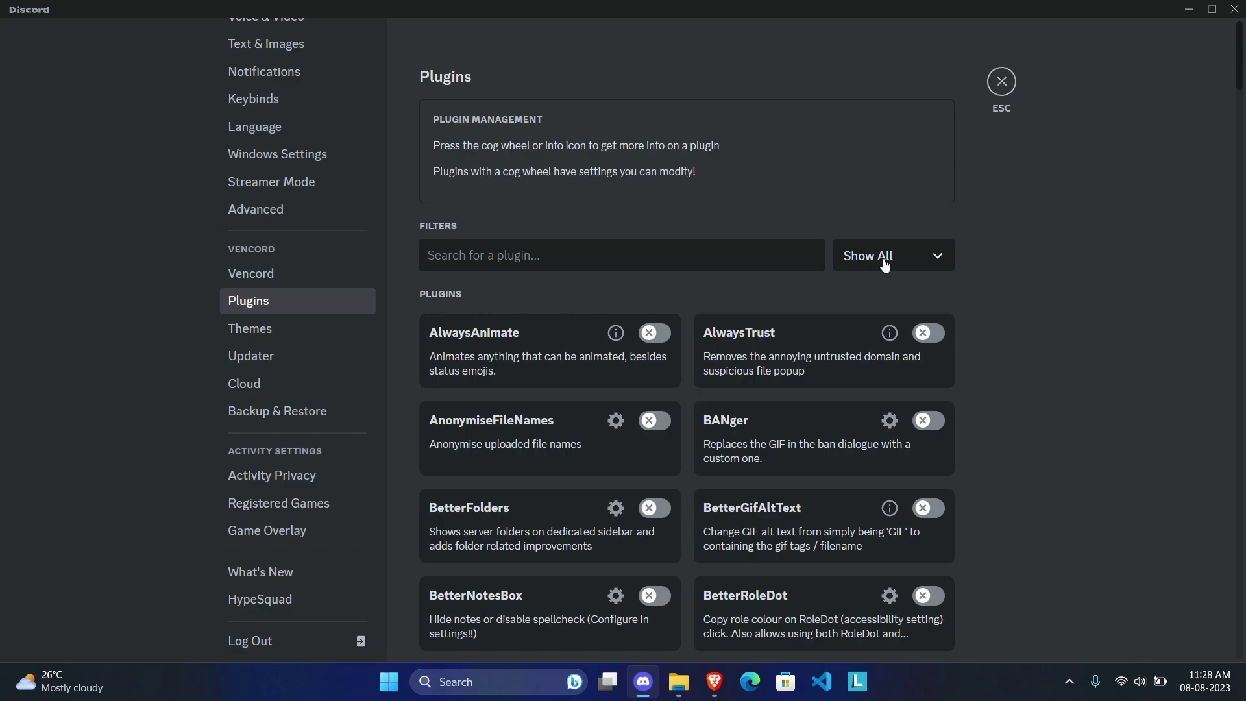
pyautogui.scroll(-20, 1026, 391)
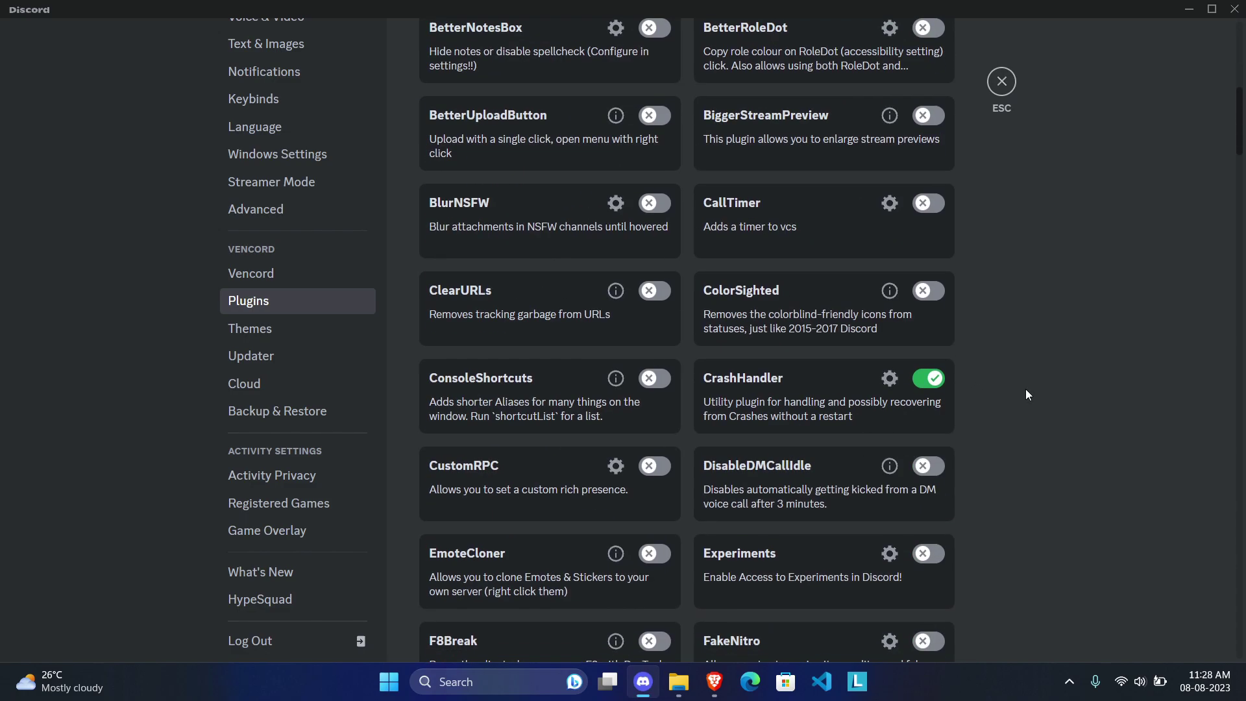
pyautogui.scroll(-15, 1027, 392)
pyautogui.scroll(10, 1027, 393)
pyautogui.scroll(15, 1028, 394)
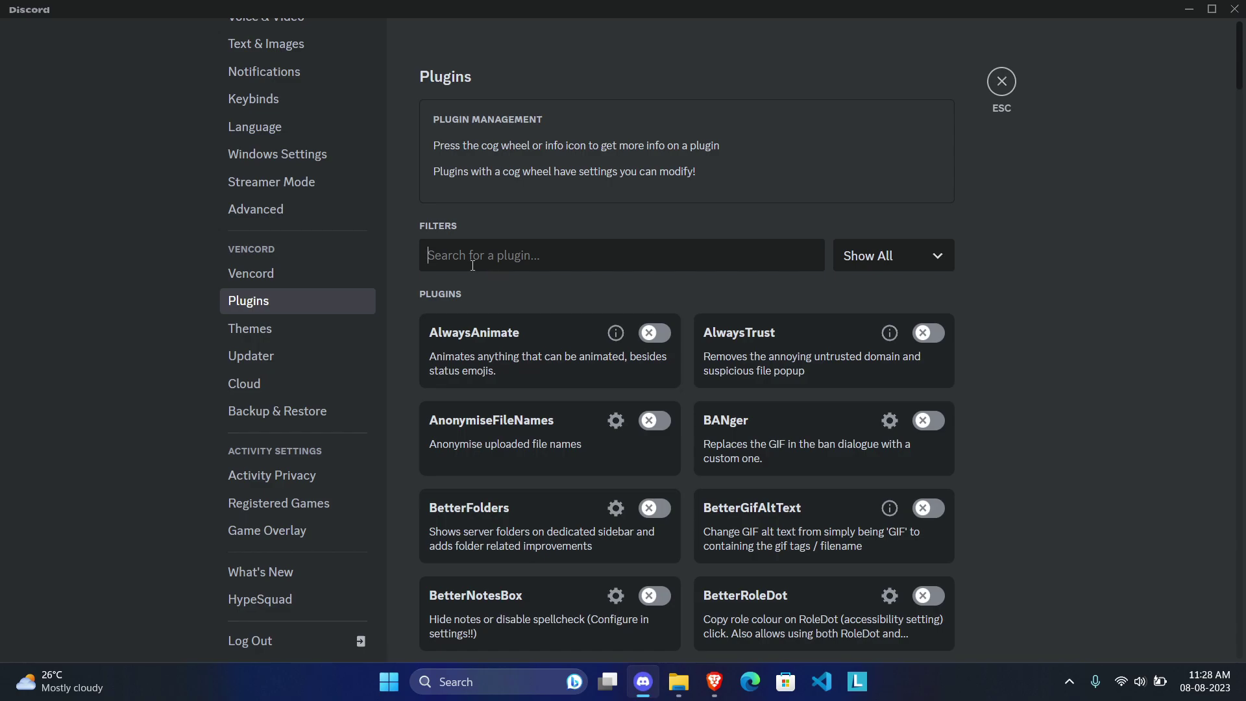
# Step: Filter plugins for 'fak', enable FakeNitro and restart Discord
pyautogui.write('fake')
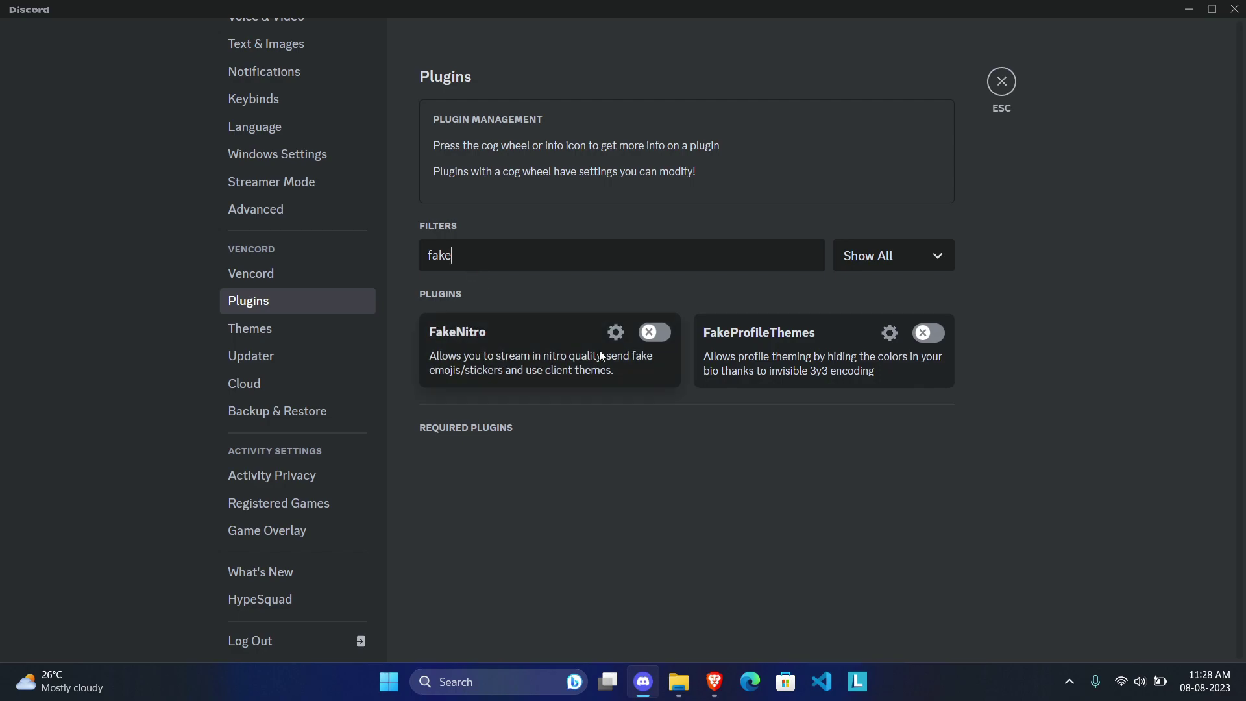
pyautogui.click(653, 333)
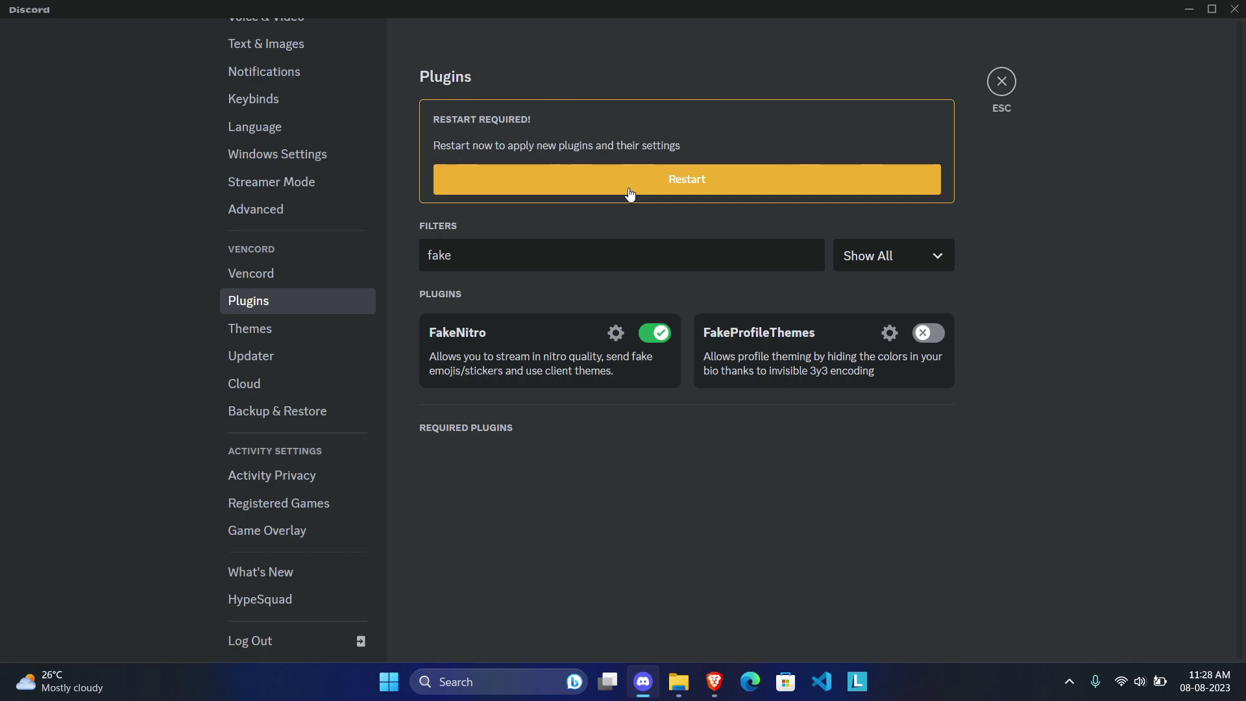
pyautogui.click(628, 188)
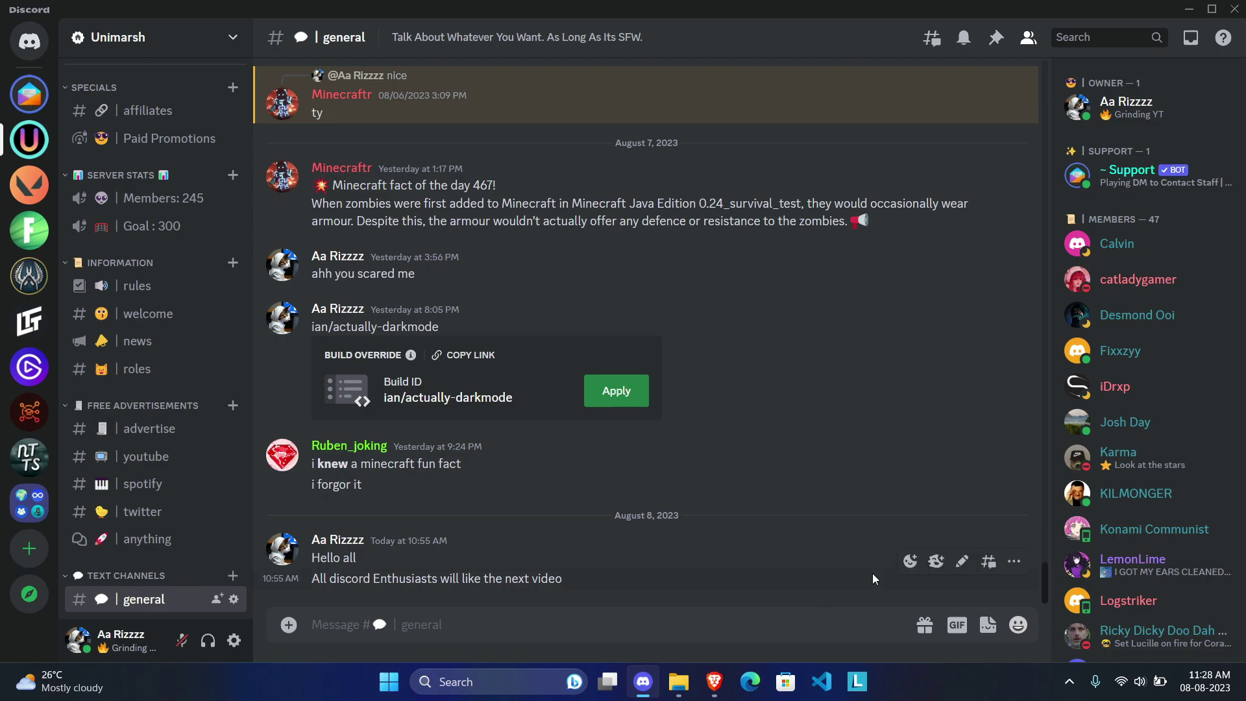
# Step: Send a VALORANT server agent emoji in #general
pyautogui.click(1018, 626)
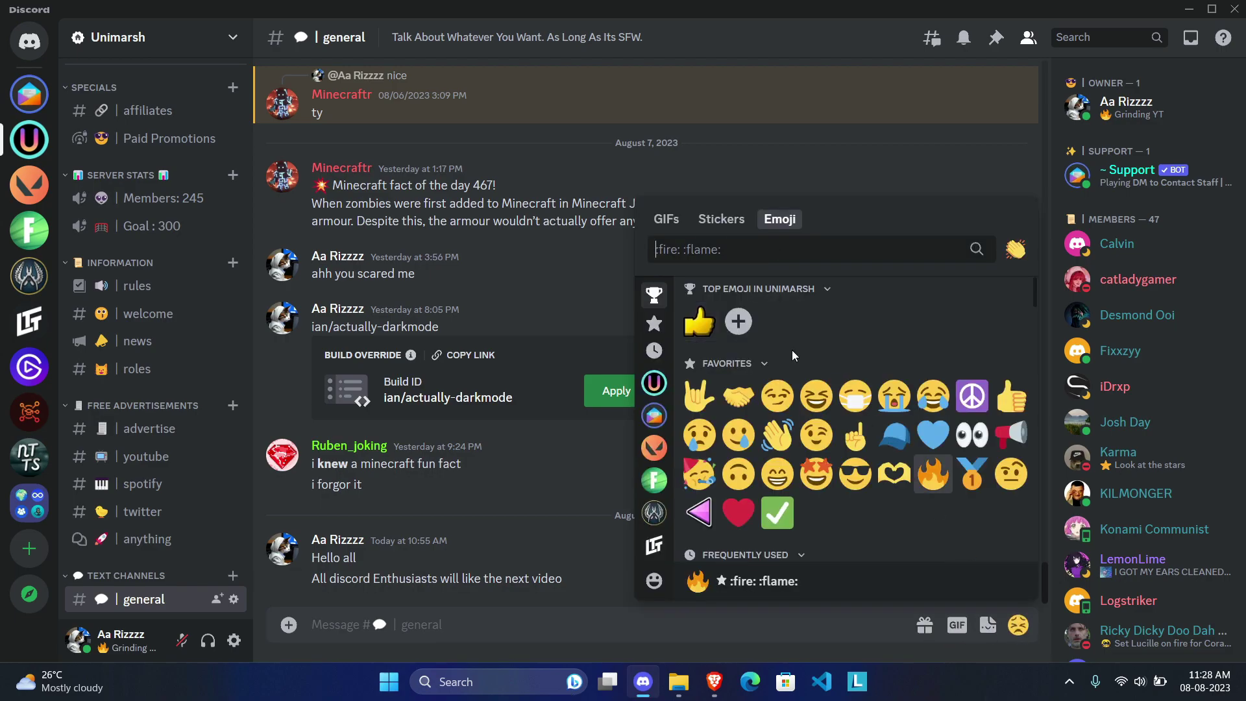
pyautogui.click(655, 450)
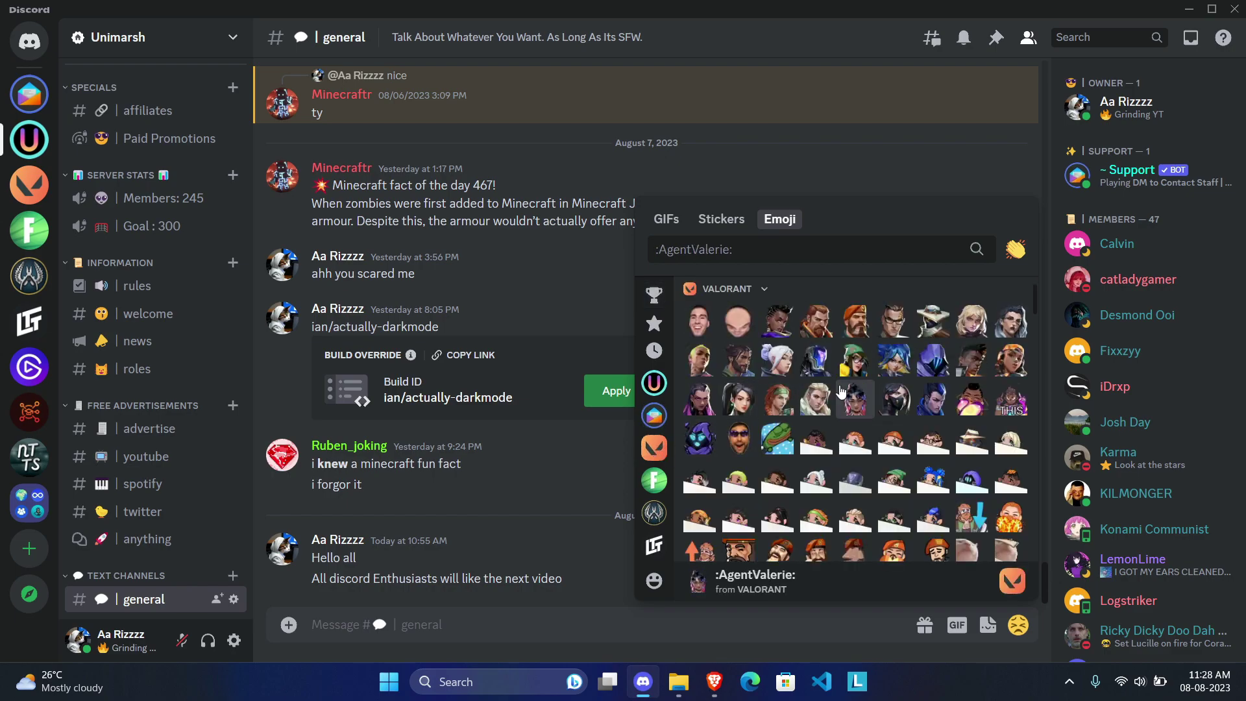
pyautogui.click(739, 398)
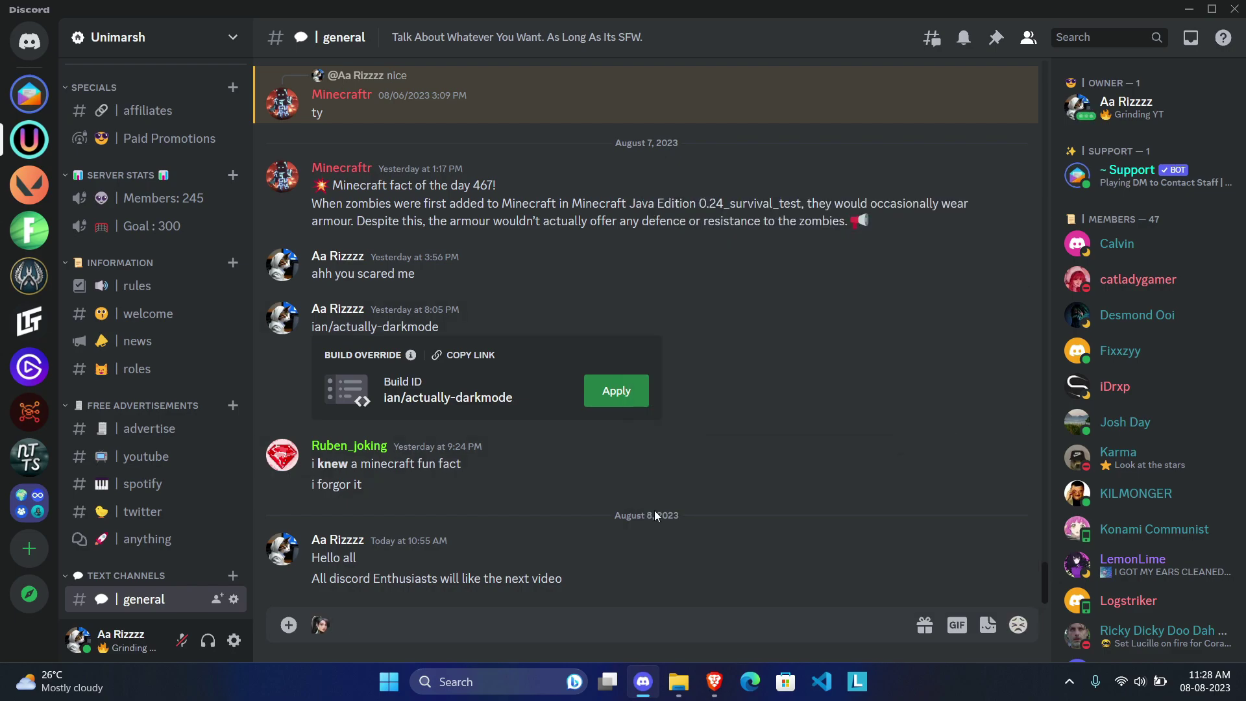
pyautogui.press('Return')
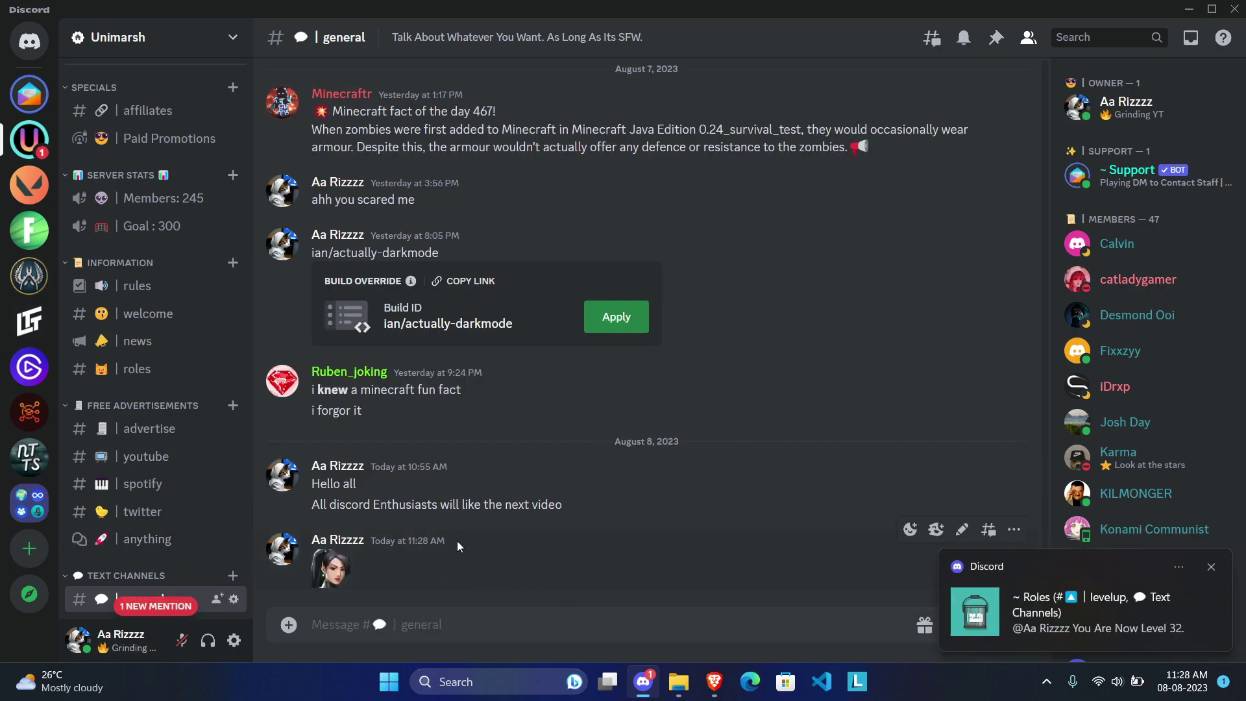
# Step: Switch to the levelup channel, briefly opening and closing User Settings
pyautogui.scroll(-5, 147, 467)
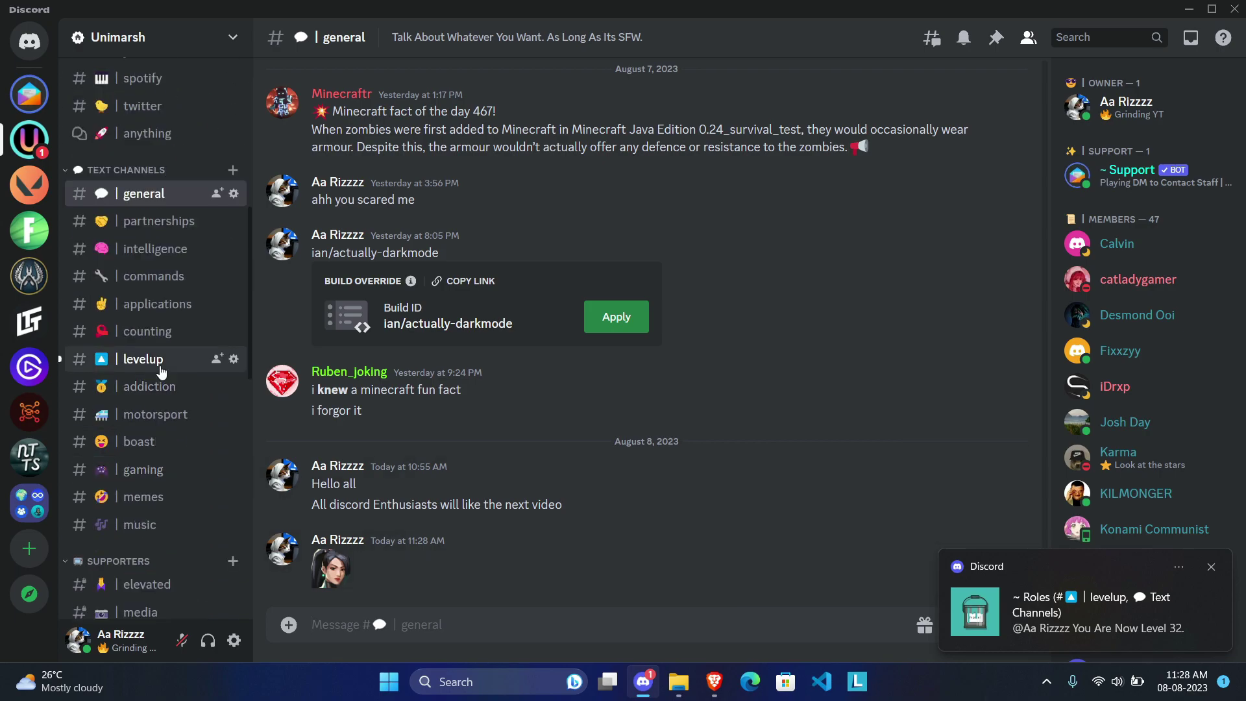
pyautogui.click(156, 359)
pyautogui.click(235, 641)
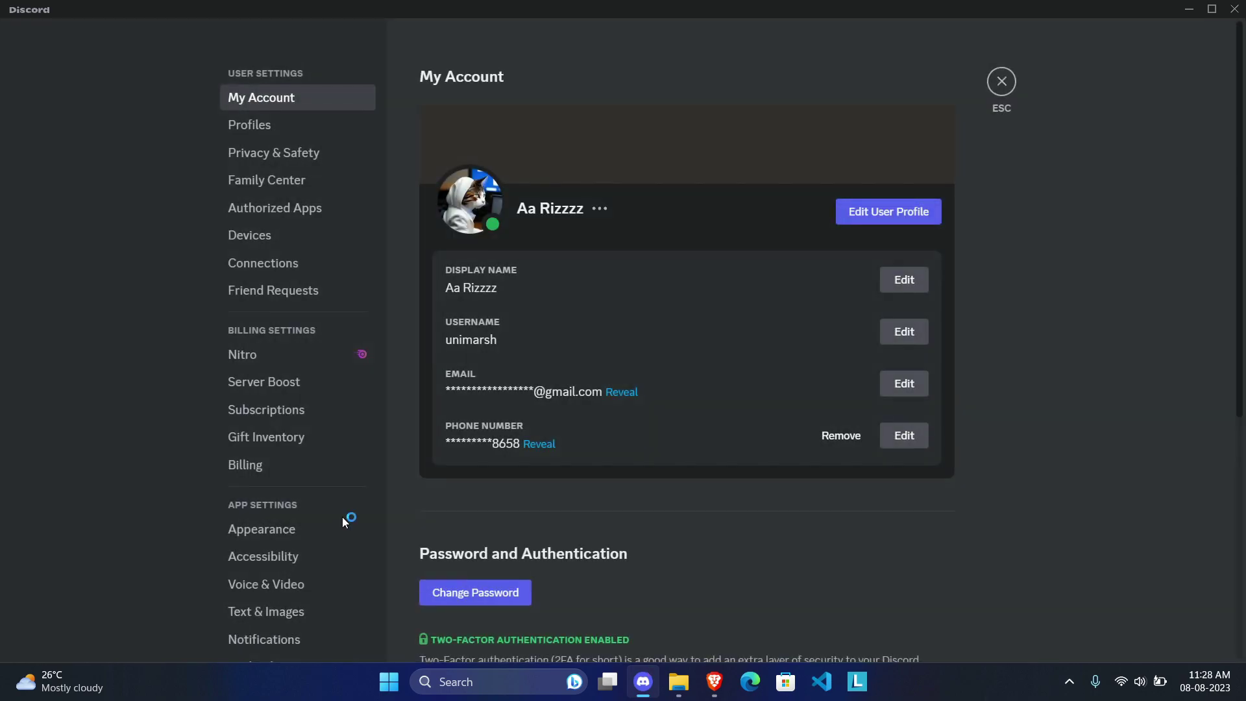
pyautogui.click(1002, 78)
pyautogui.scroll(-8, 136, 376)
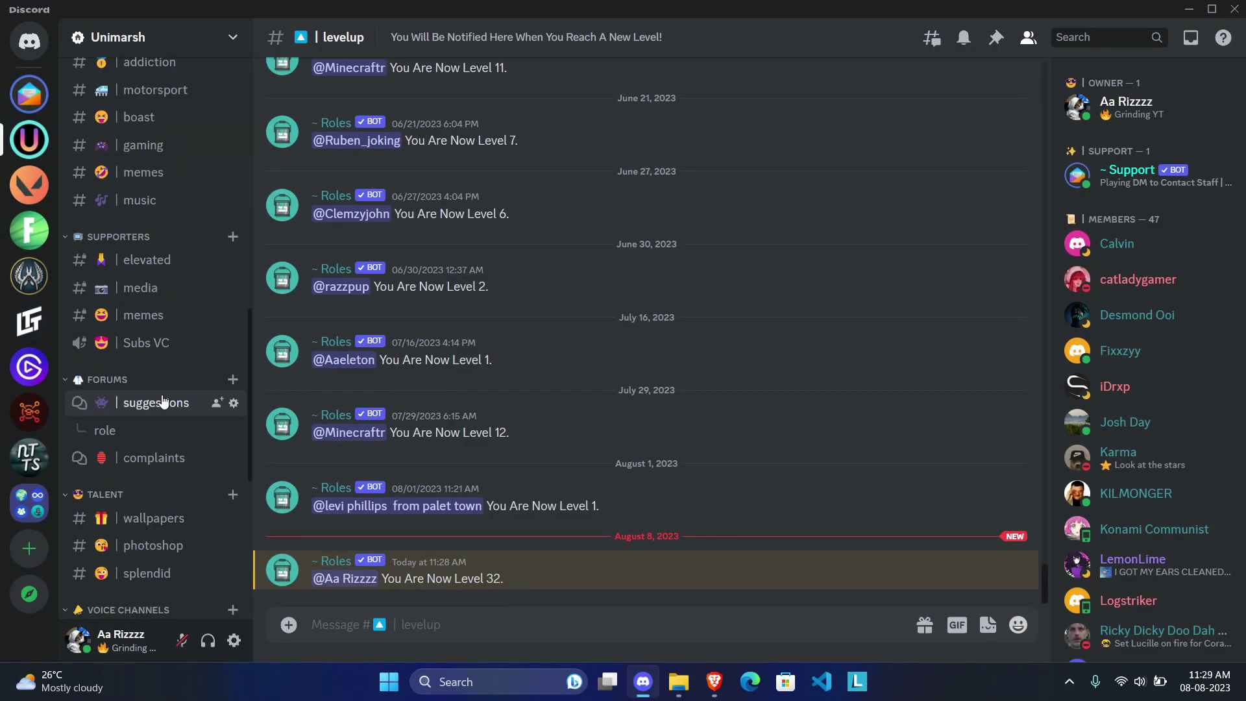
# Step: Join the Gaming voice channel, start sharing Screen 1, cancel it, then disconnect
pyautogui.click(132, 366)
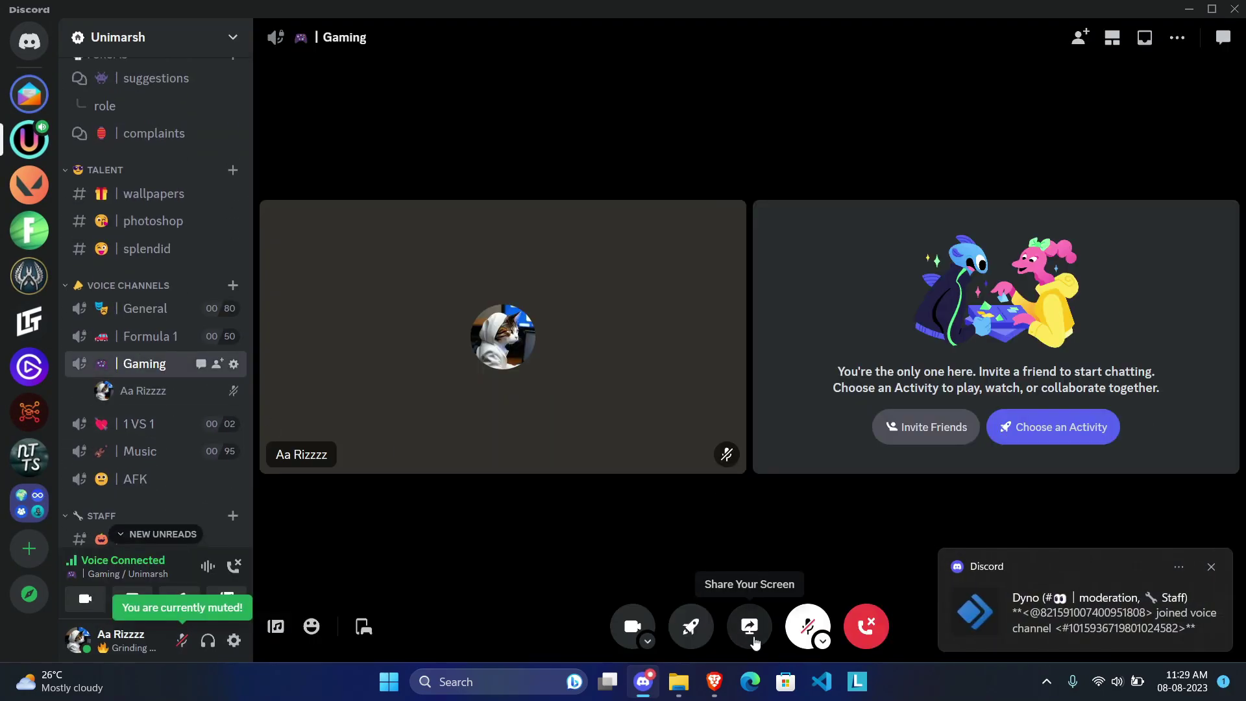
pyautogui.click(755, 643)
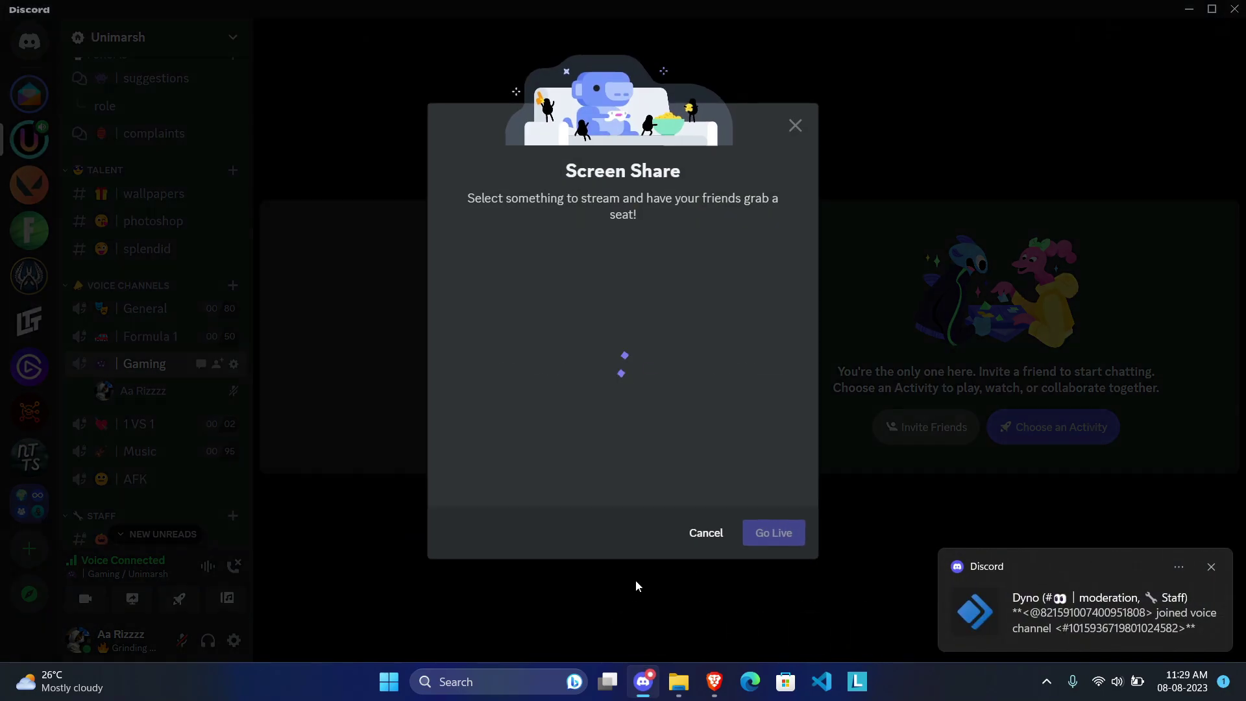
pyautogui.click(542, 250)
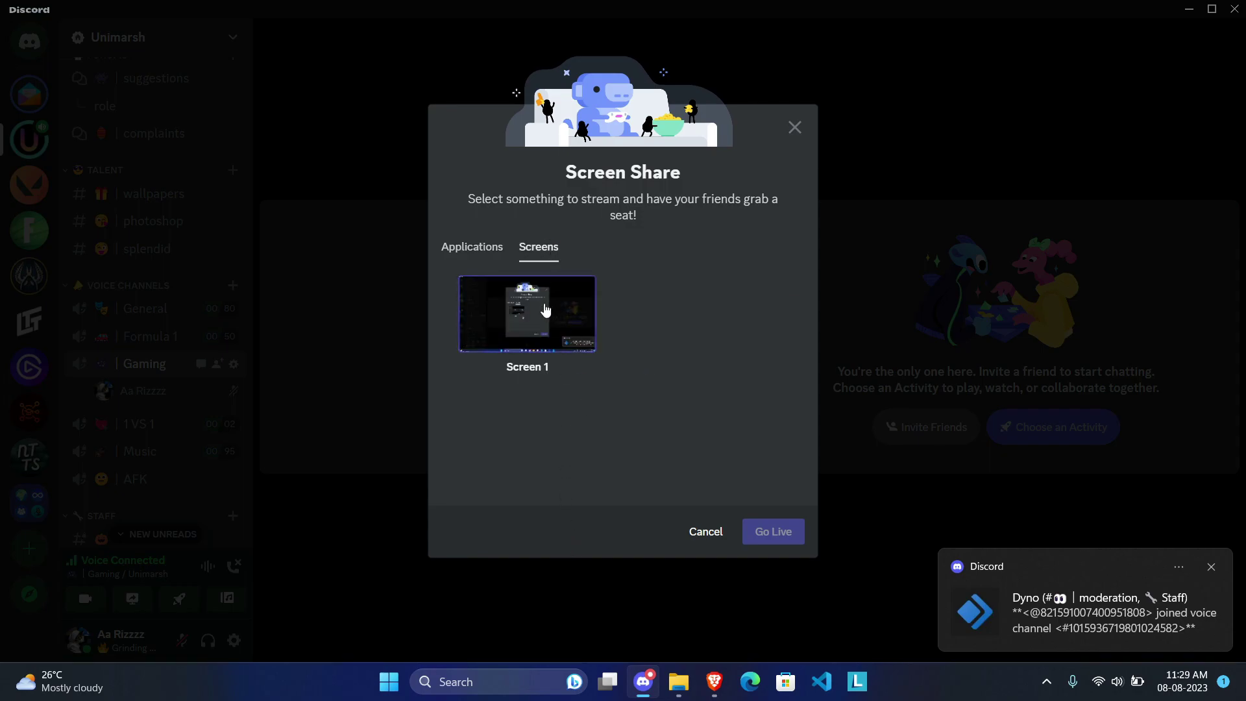
pyautogui.click(527, 313)
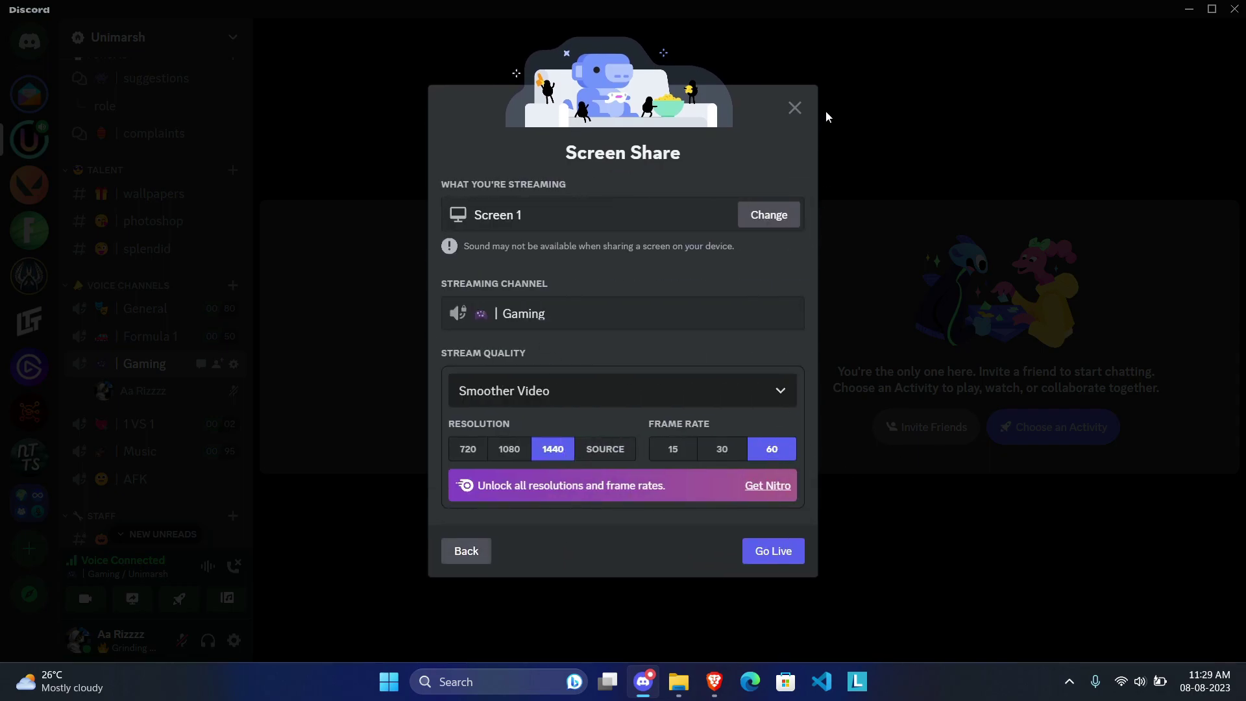
pyautogui.click(795, 107)
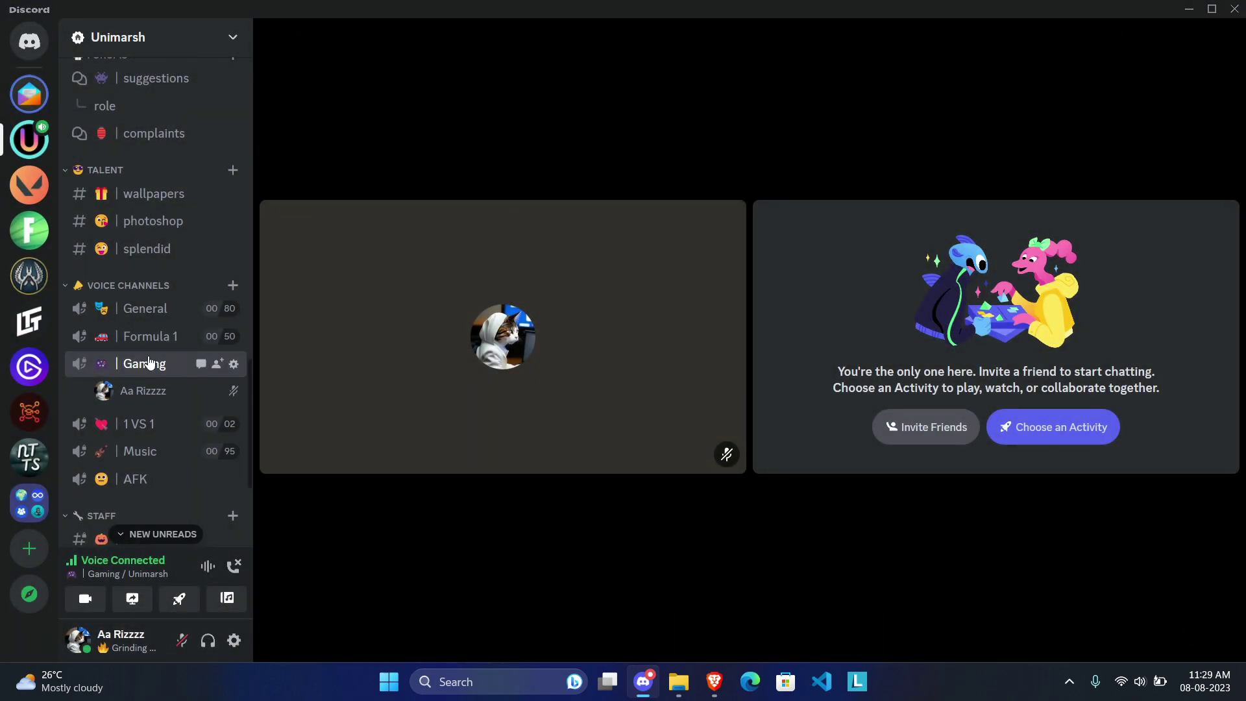
pyautogui.scroll(8, 151, 362)
pyautogui.scroll(-7, 150, 362)
pyautogui.click(234, 568)
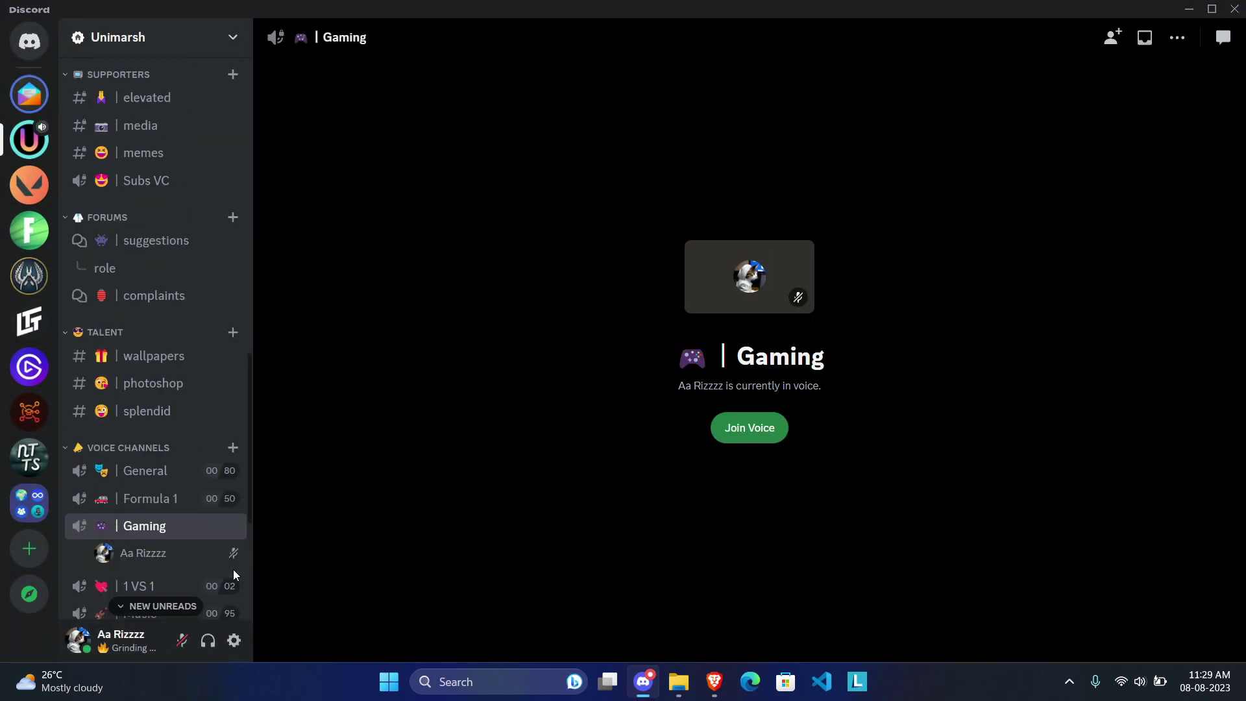
pyautogui.scroll(9, 167, 439)
pyautogui.click(91, 284)
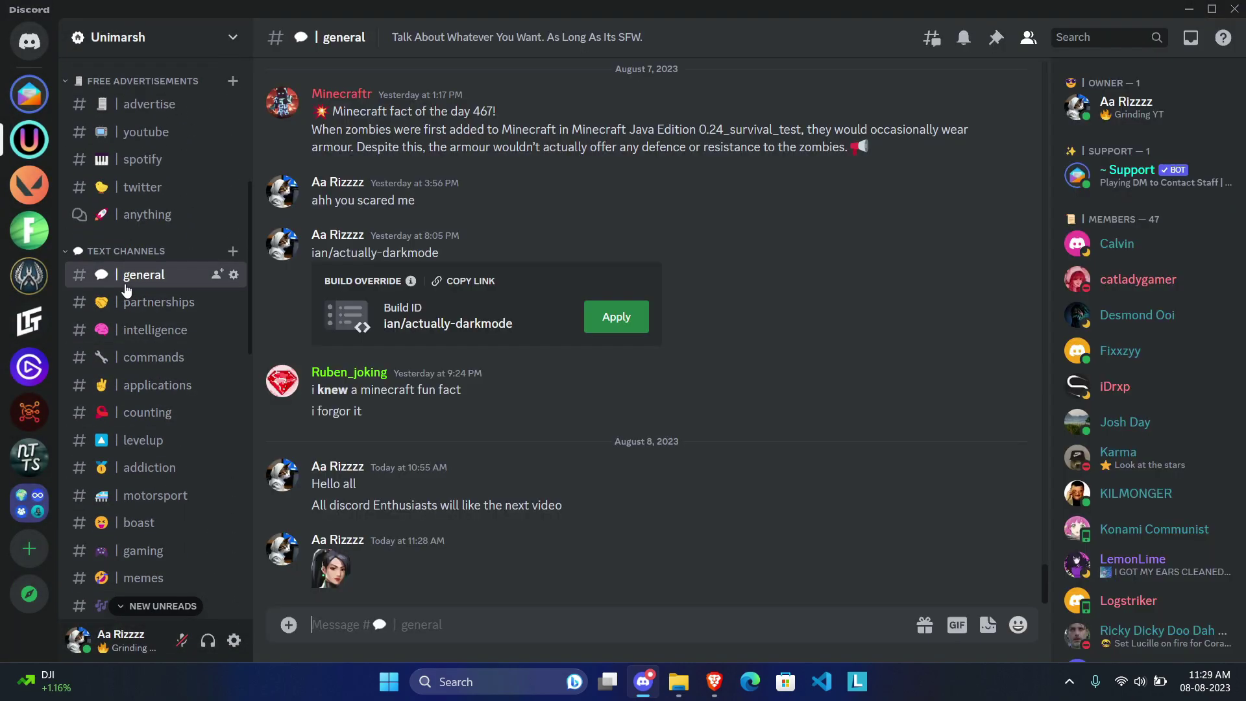
pyautogui.click(234, 640)
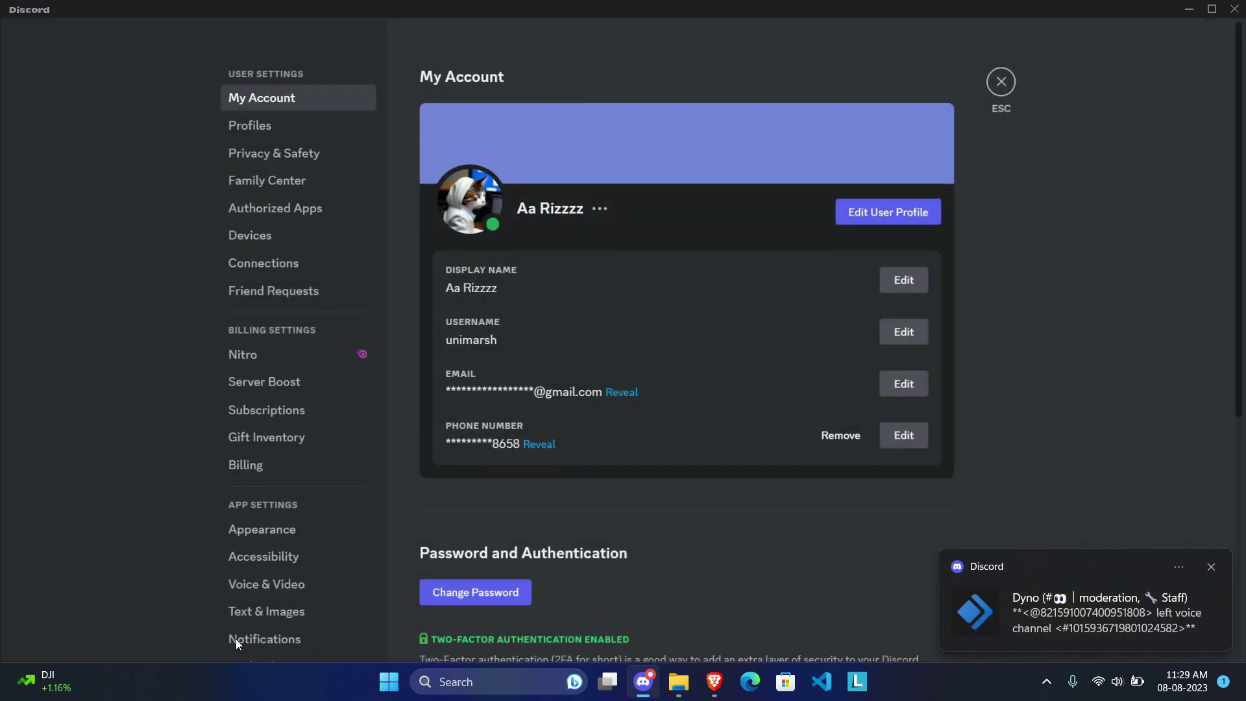
pyautogui.click(263, 531)
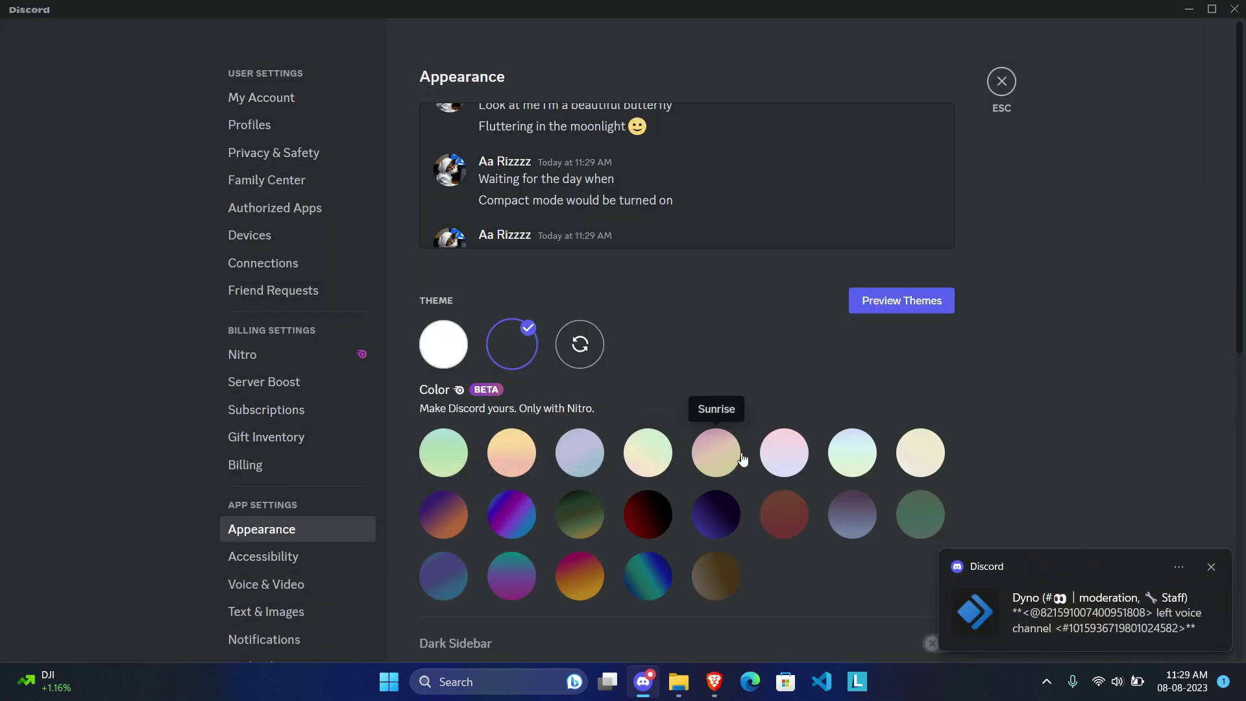
pyautogui.click(778, 458)
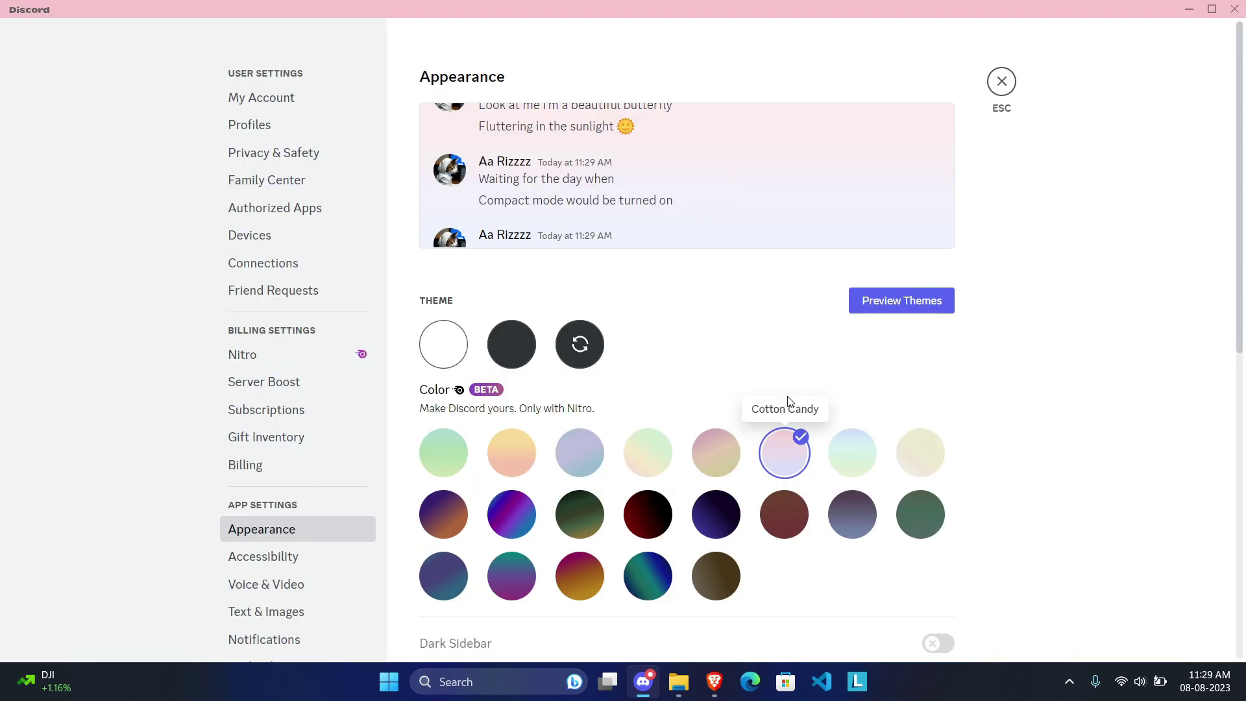
pyautogui.click(1003, 83)
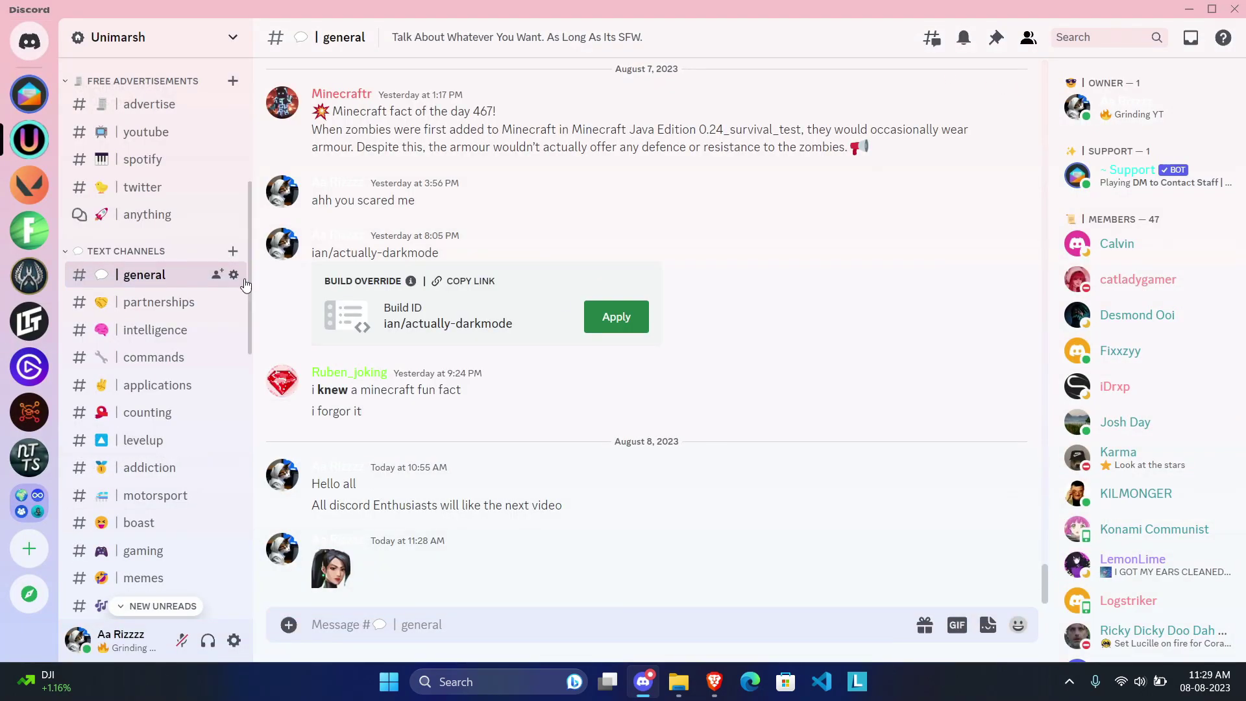
pyautogui.scroll(4, 186, 286)
pyautogui.scroll(-4, 218, 260)
pyautogui.scroll(-2, 251, 259)
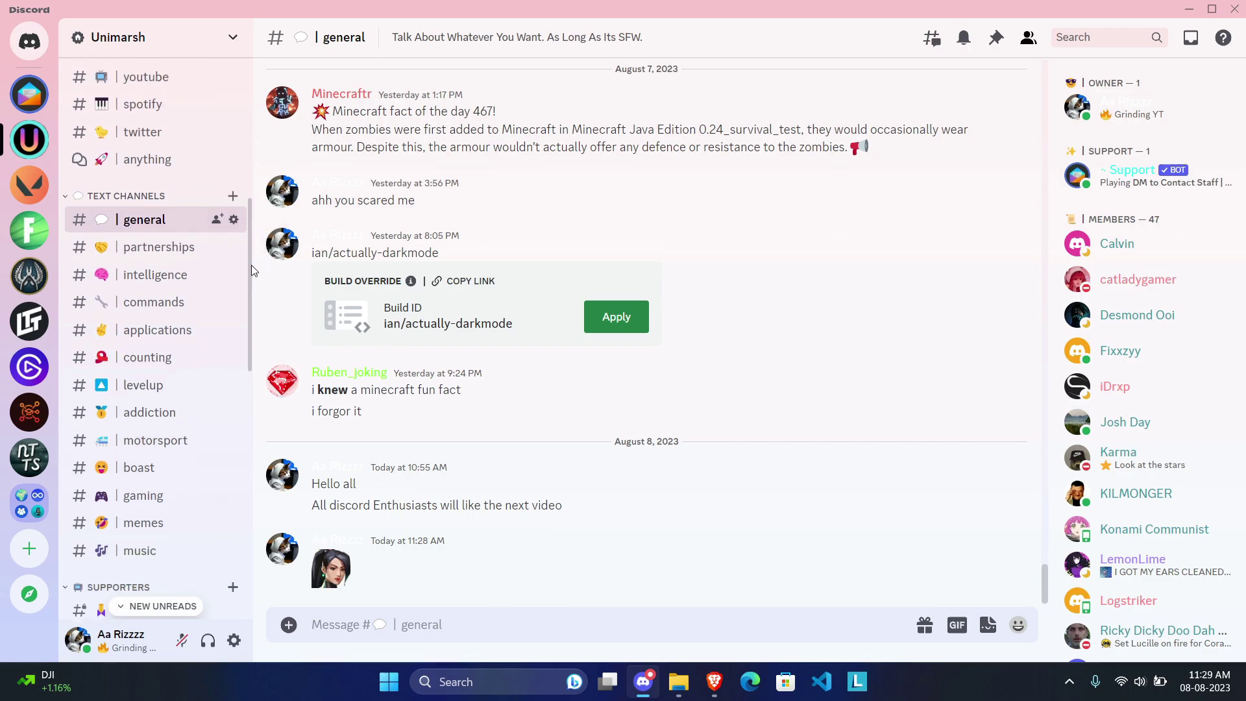
pyautogui.scroll(2, 217, 260)
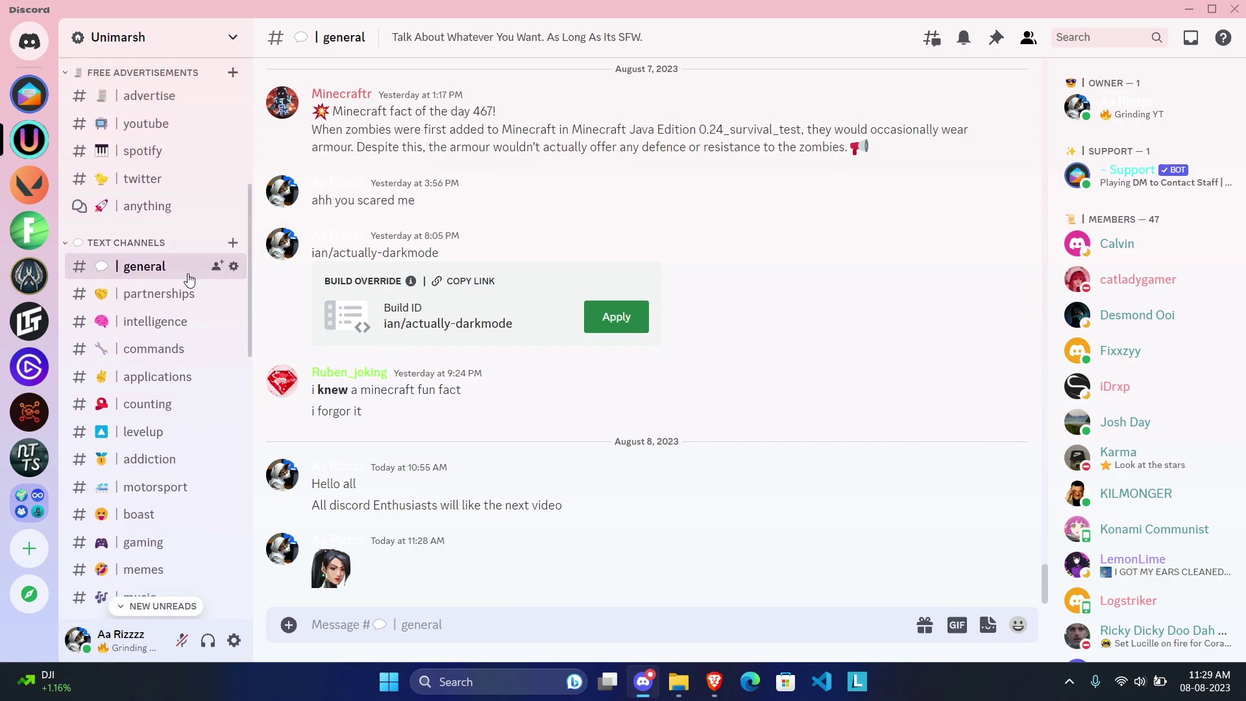
# Step: Search Vencord plugins for 'rel', enable RelationshipNotifier and restart Discord
pyautogui.click(234, 641)
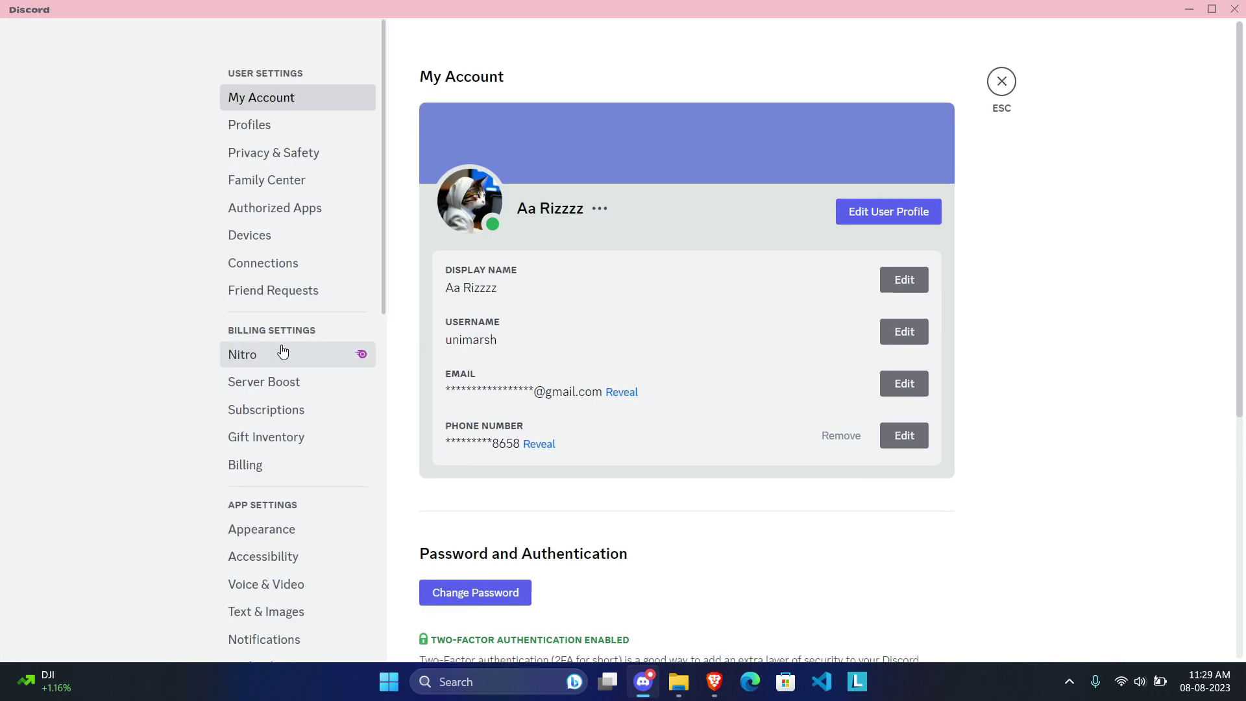
pyautogui.scroll(-8, 285, 377)
pyautogui.click(282, 386)
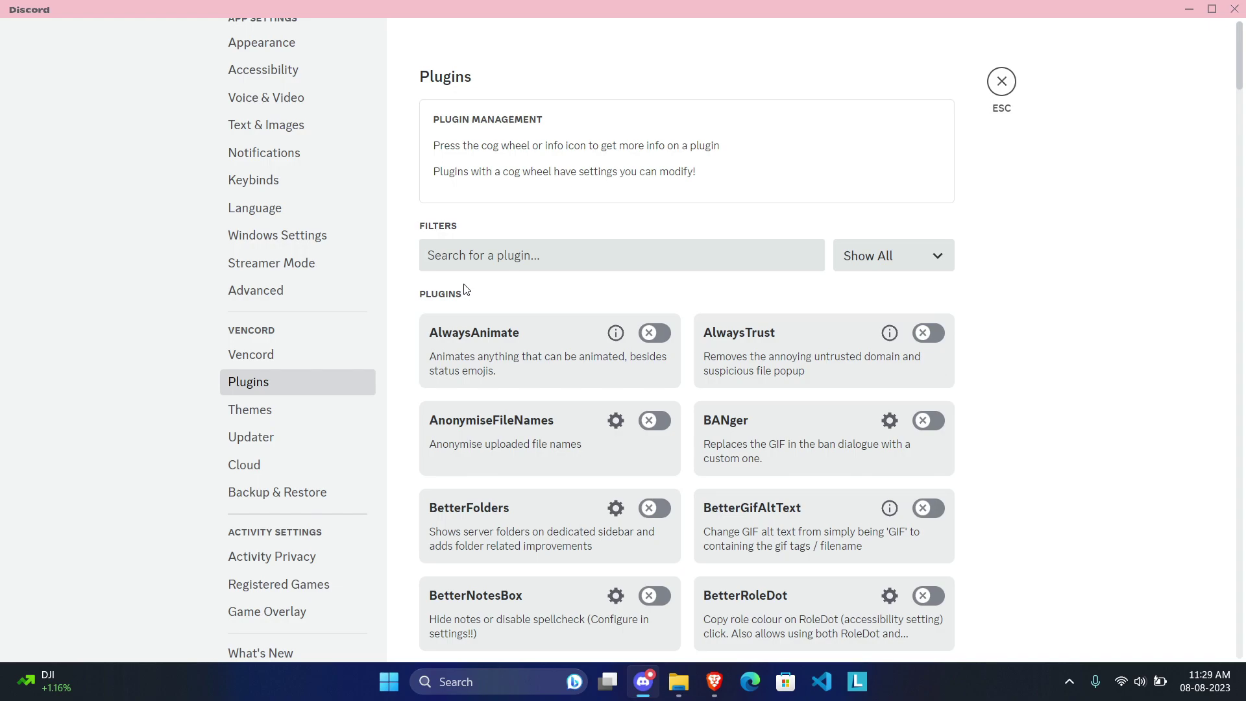
pyautogui.write('rela')
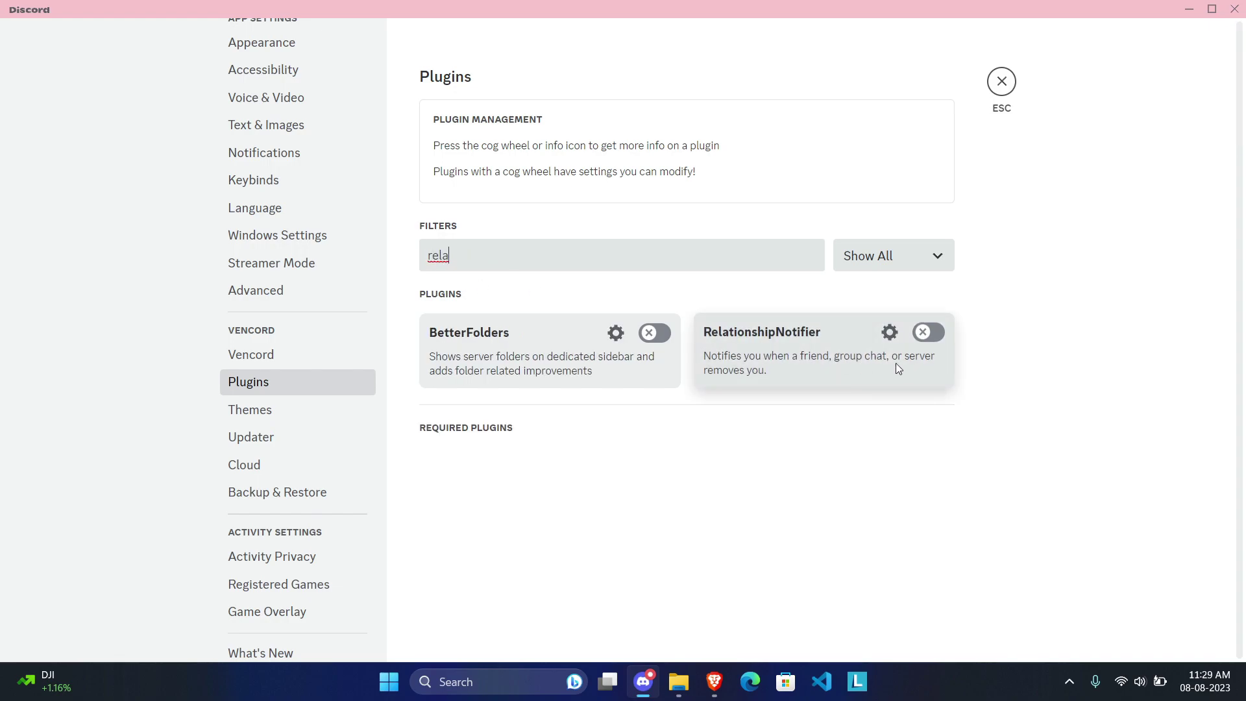
pyautogui.click(929, 336)
pyautogui.click(643, 179)
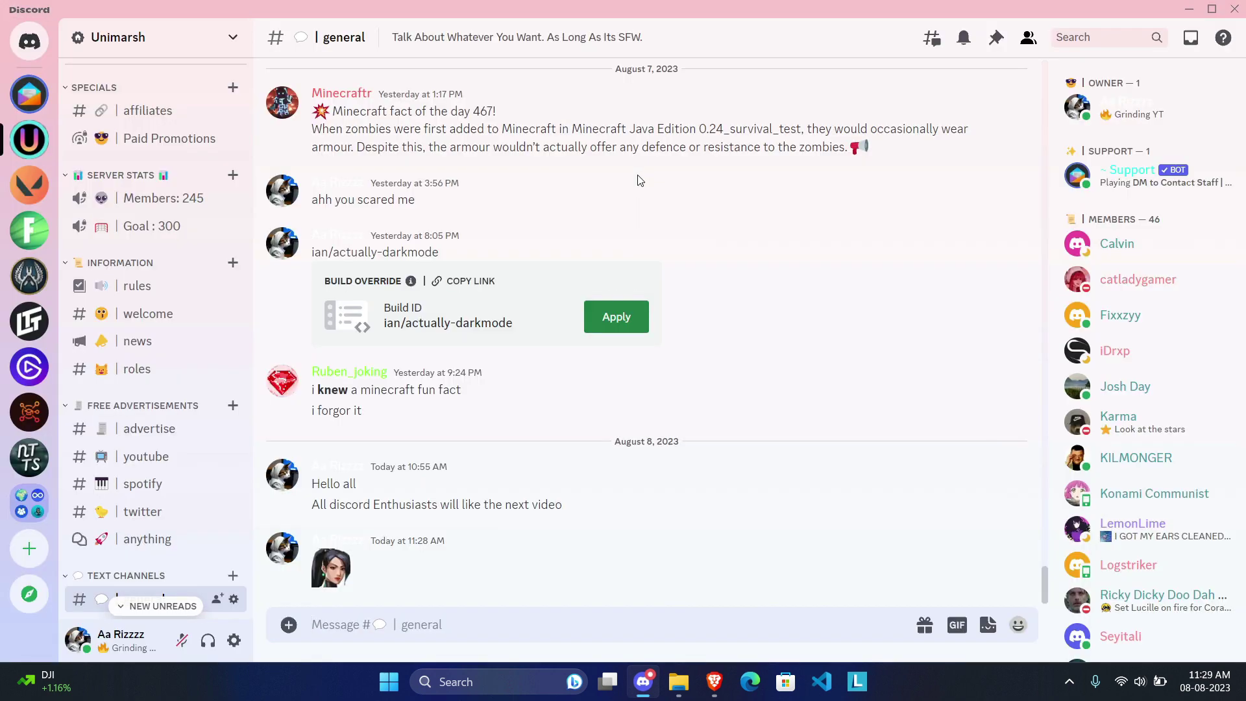
# Step: Visit the #moderation channel and return to #general
pyautogui.scroll(-15, 139, 286)
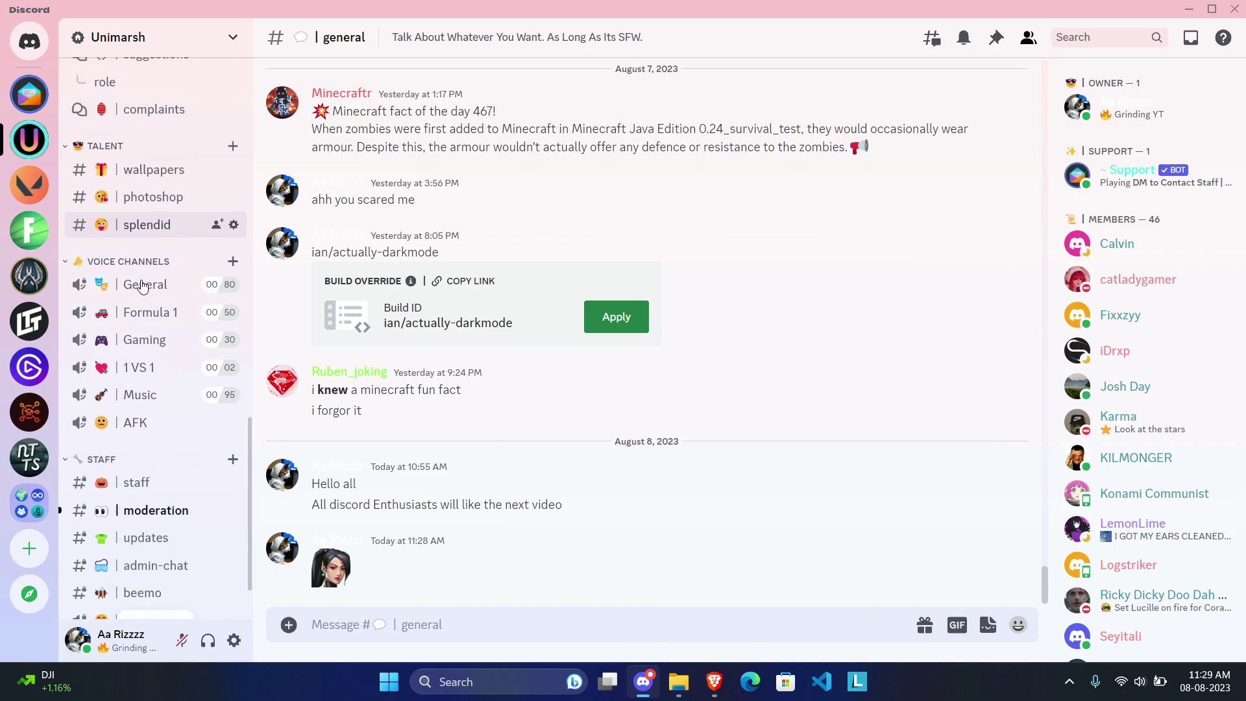
pyautogui.scroll(-3, 142, 287)
pyautogui.click(130, 424)
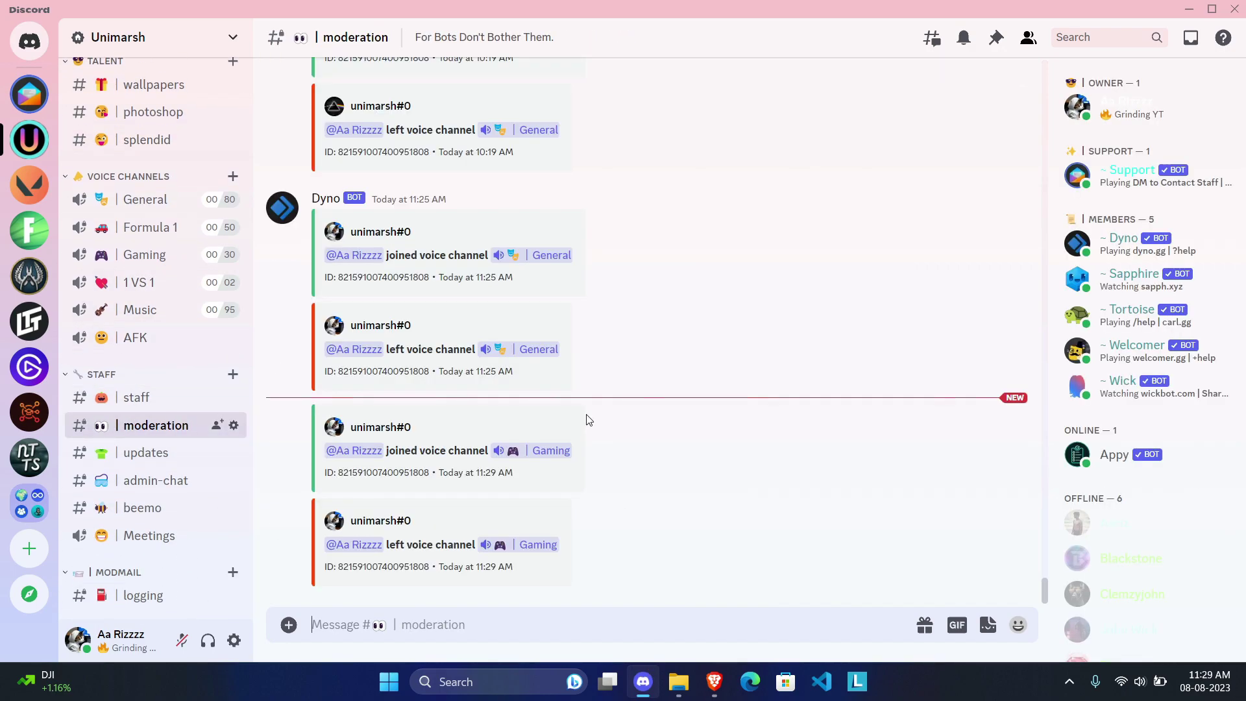
pyautogui.scroll(10, 148, 409)
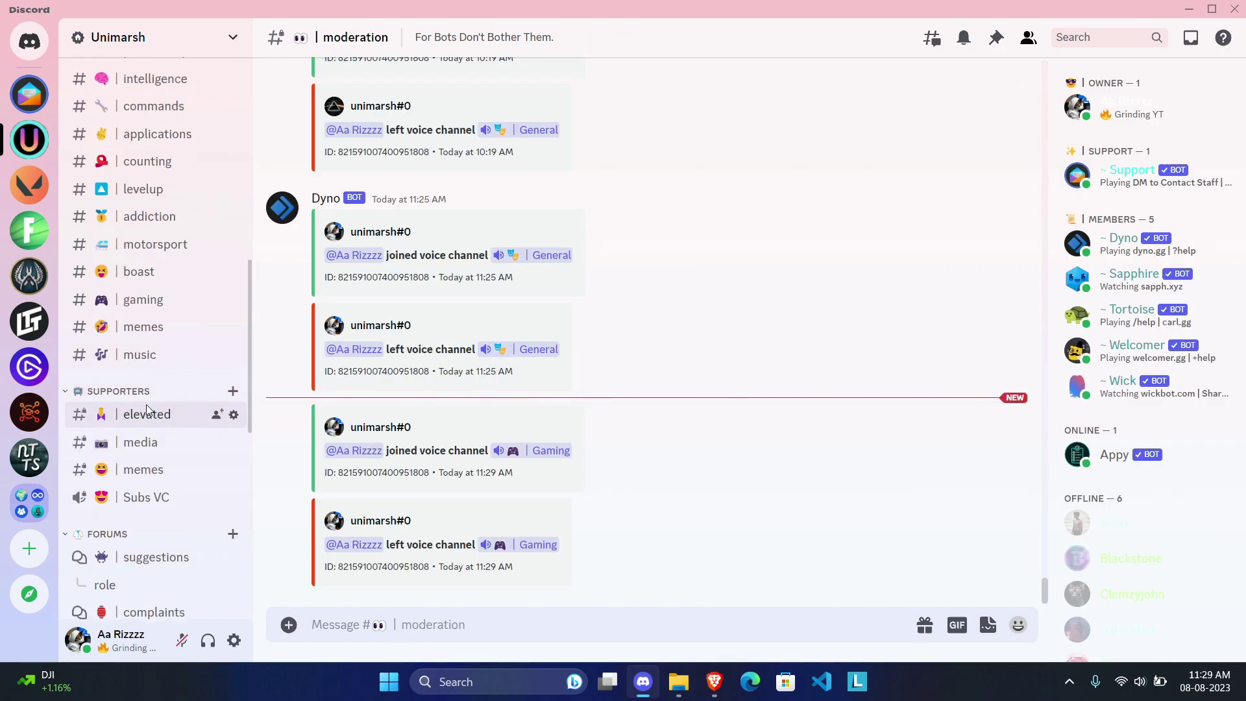
pyautogui.click(133, 335)
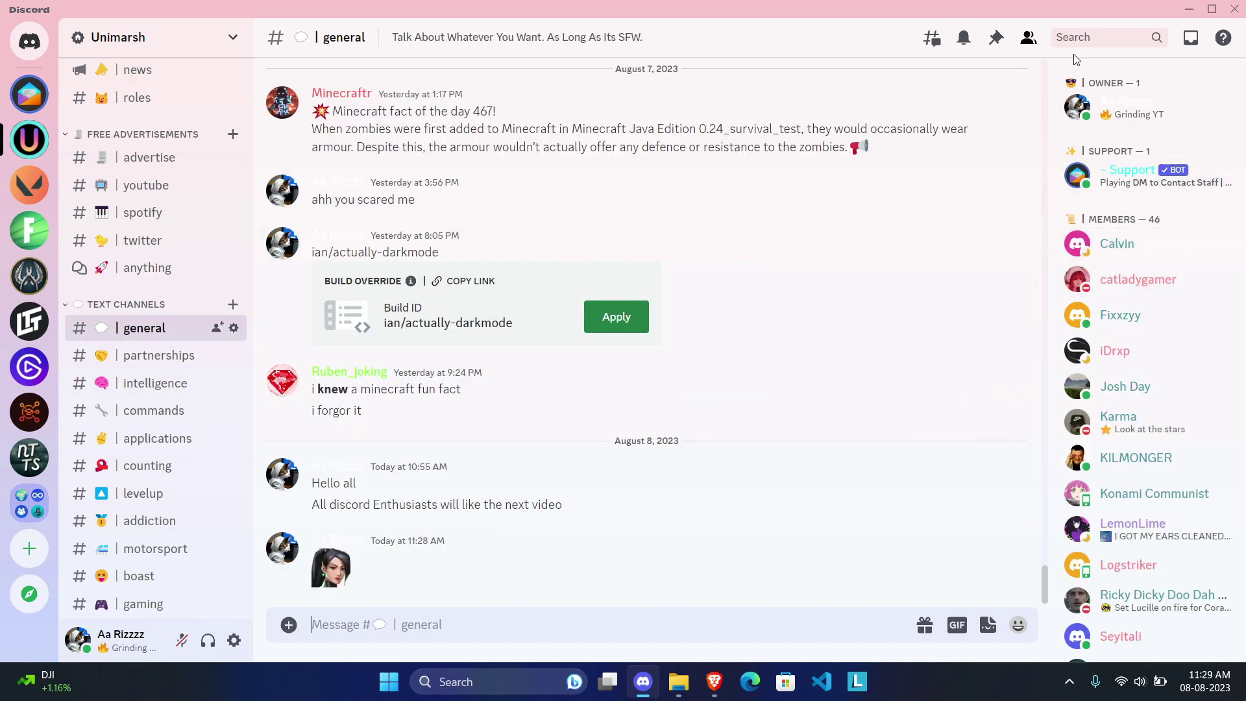
# Step: Open User Settings on the Appearance page
pyautogui.click(234, 642)
pyautogui.click(273, 530)
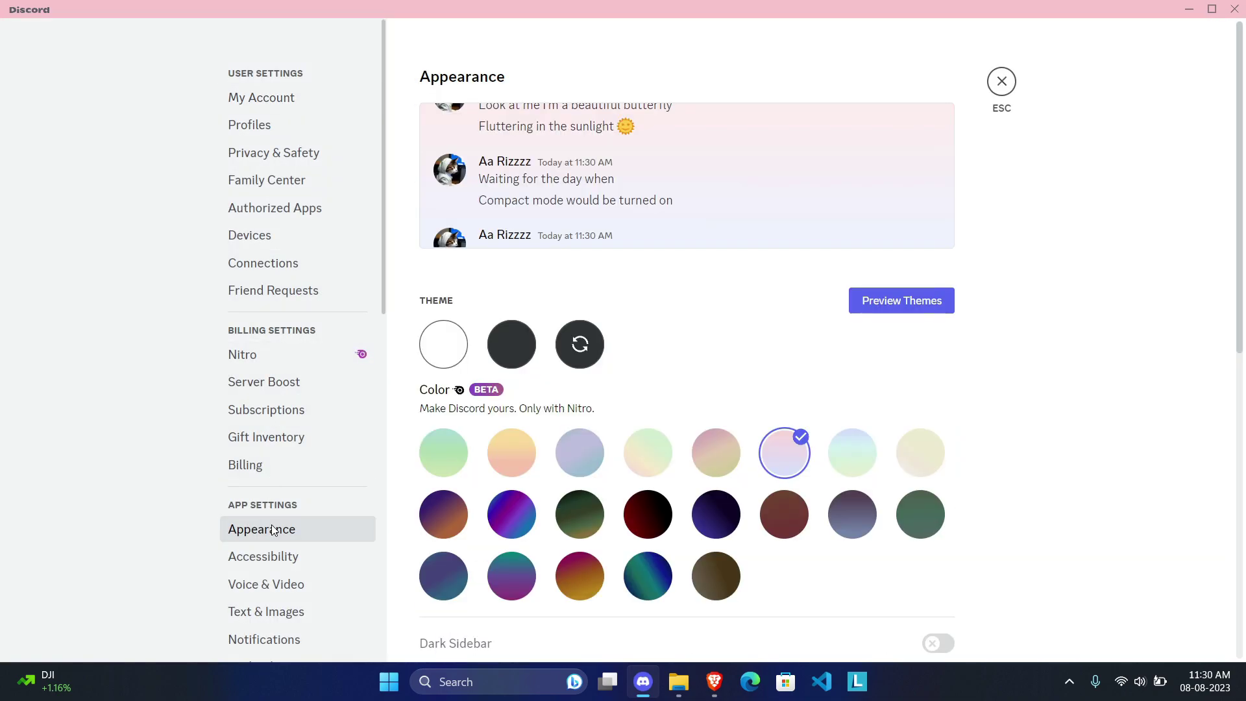
pyautogui.scroll(-1, 273, 529)
# Step: Switch Discord to the Dark theme
pyautogui.click(511, 344)
pyautogui.scroll(-5, 268, 314)
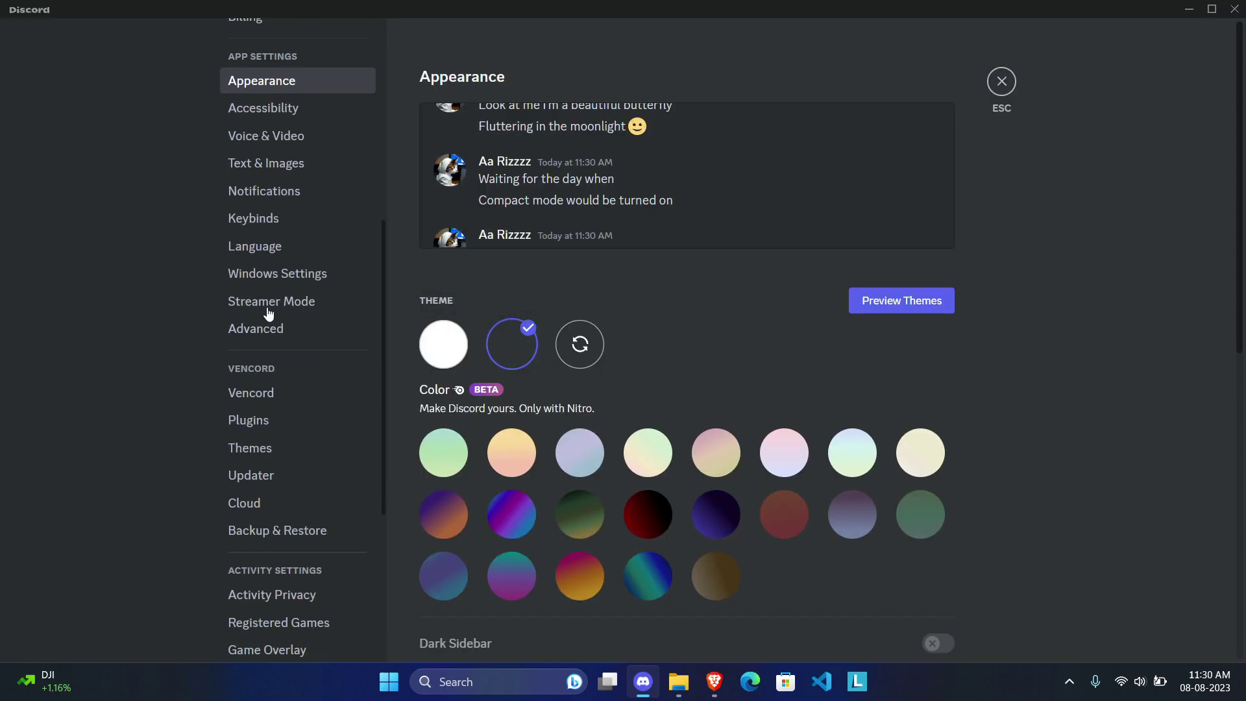
pyautogui.scroll(-1, 269, 313)
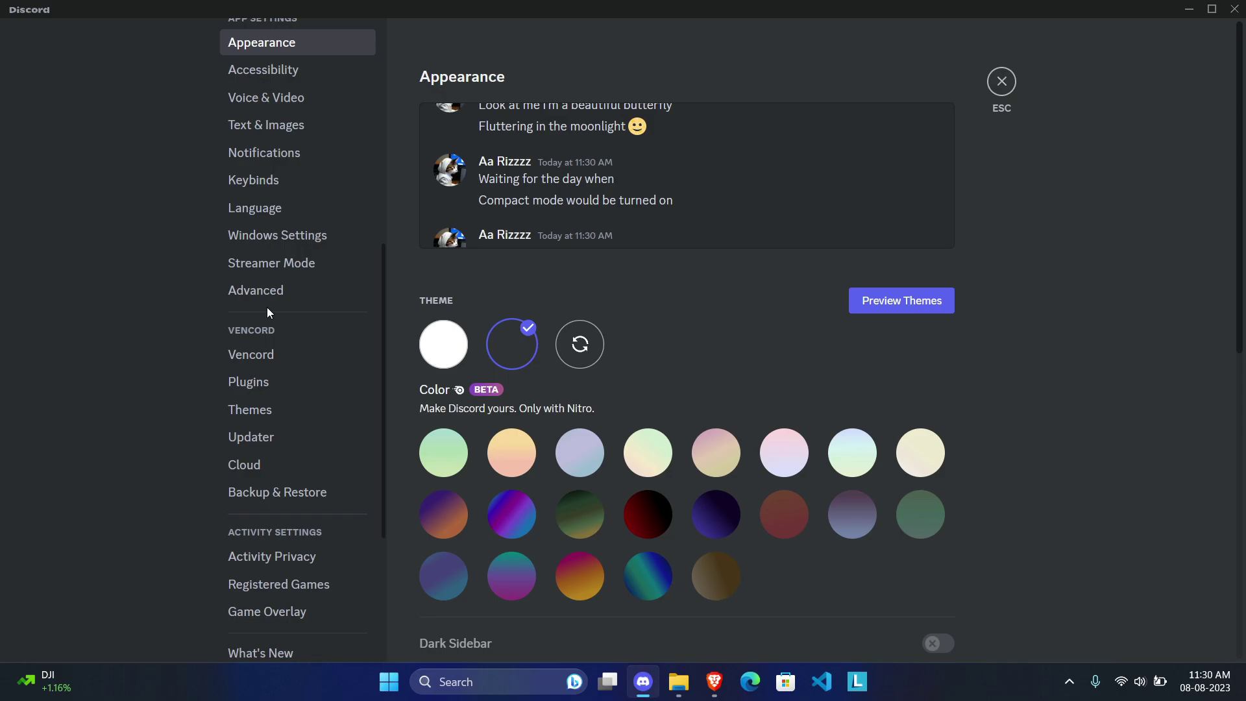
pyautogui.scroll(-5, 268, 313)
pyautogui.scroll(2, 269, 319)
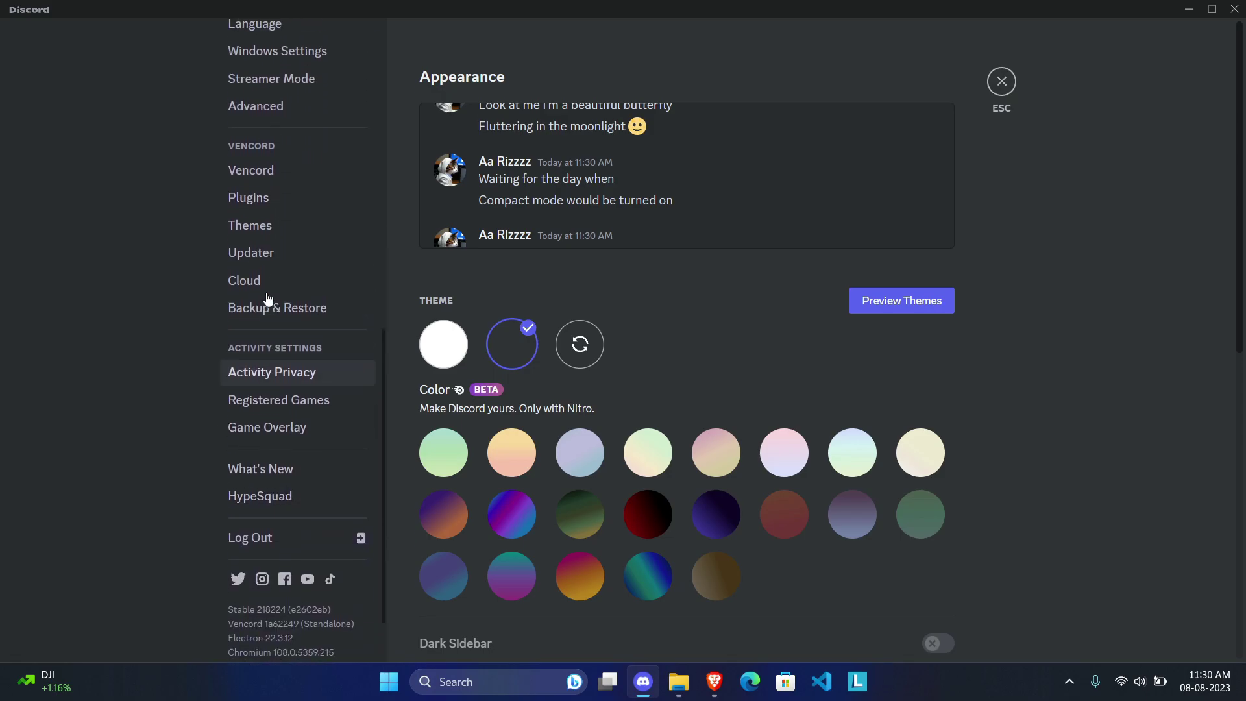
# Step: Search Vencord plugins for 'pin', enable PinDMs and restart Discord
pyautogui.click(262, 197)
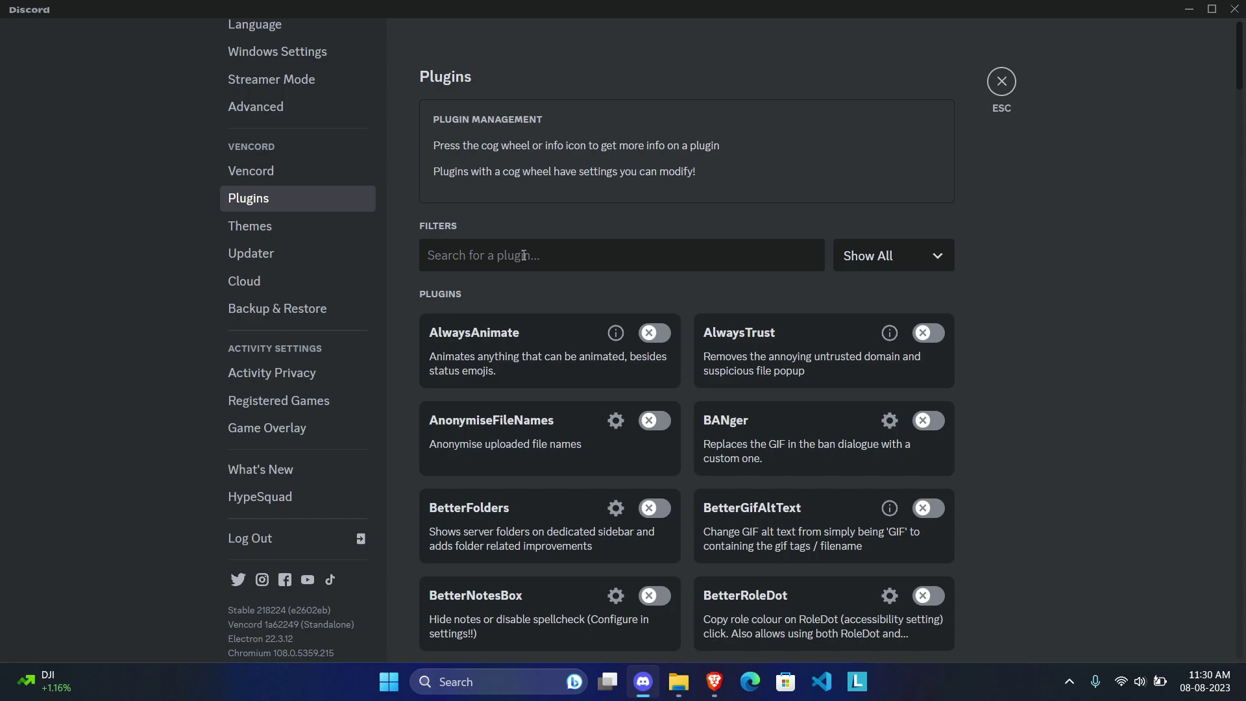
pyautogui.write('pin d')
pyautogui.press('BackSpace')
pyautogui.press('BackSpace')
pyautogui.click(653, 333)
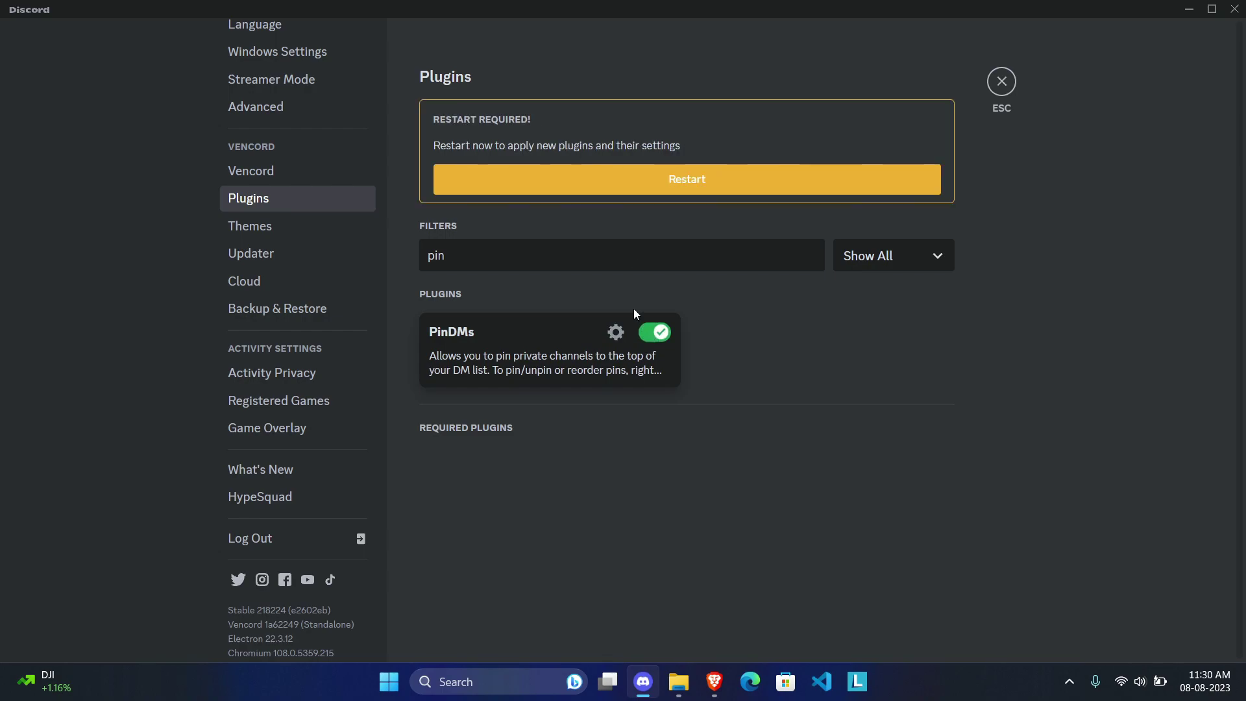
pyautogui.click(596, 185)
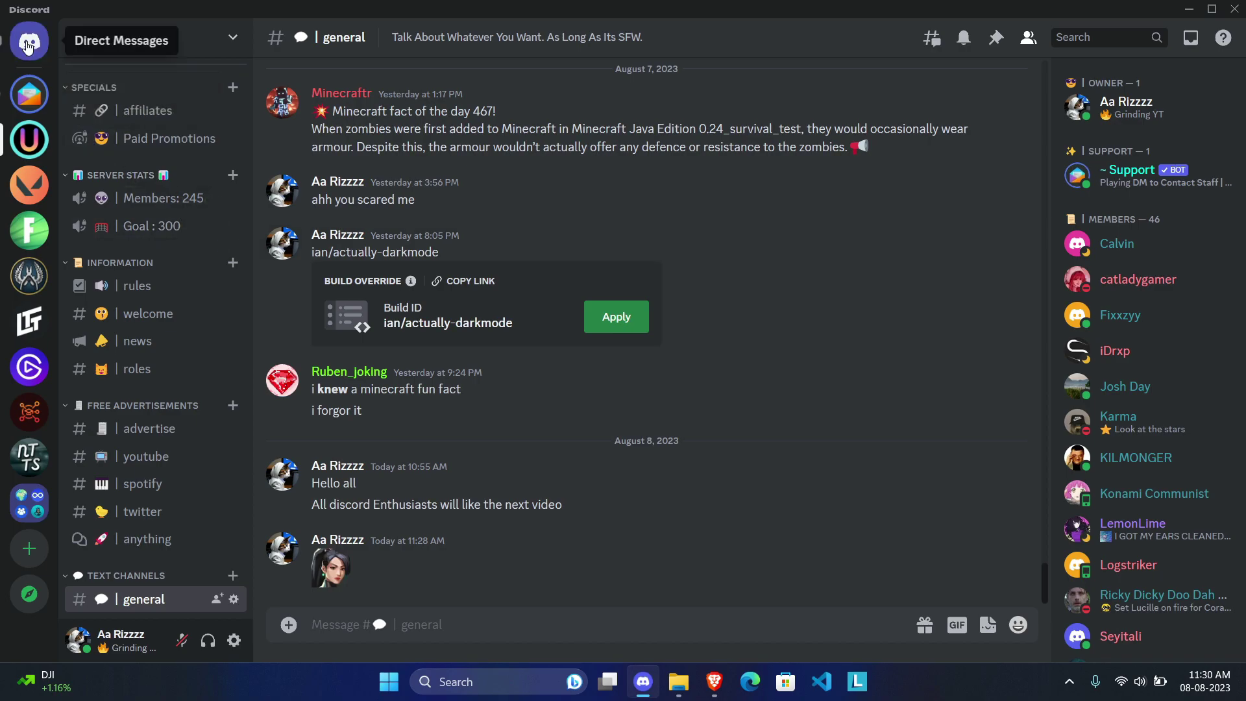
# Step: Pin two direct message conversations to the top of the DM list
pyautogui.rightClick(123, 274)
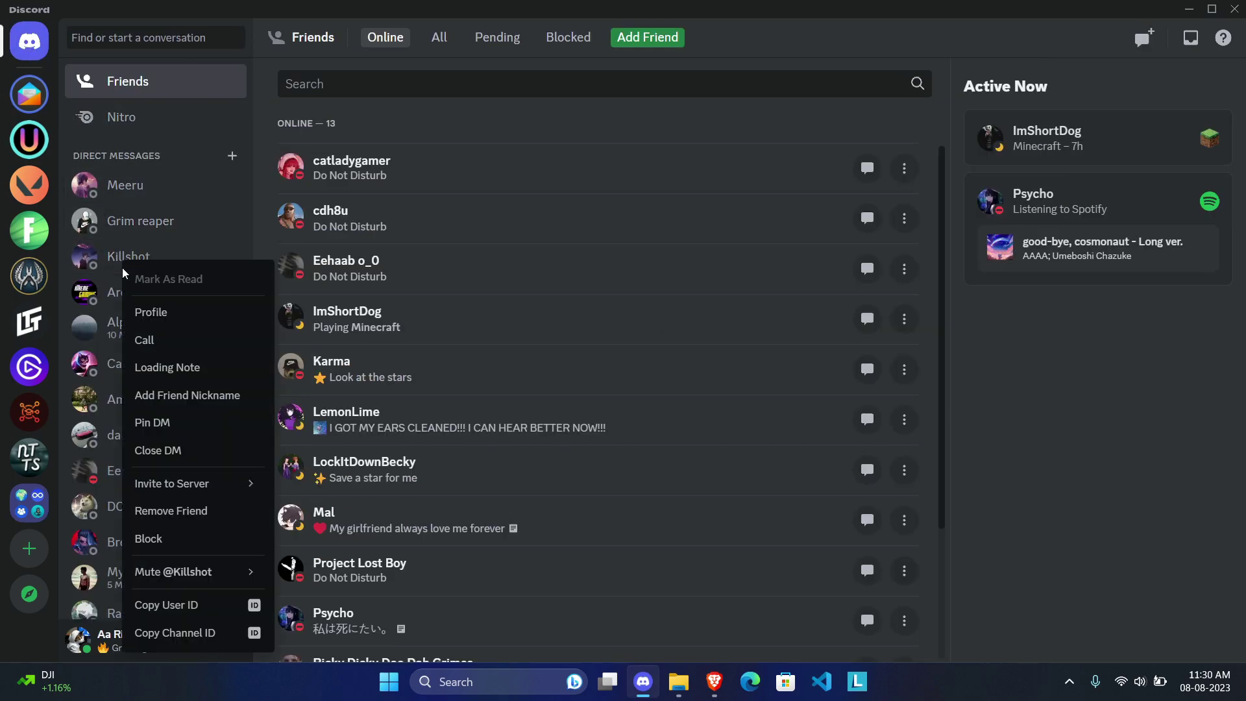
pyautogui.click(163, 423)
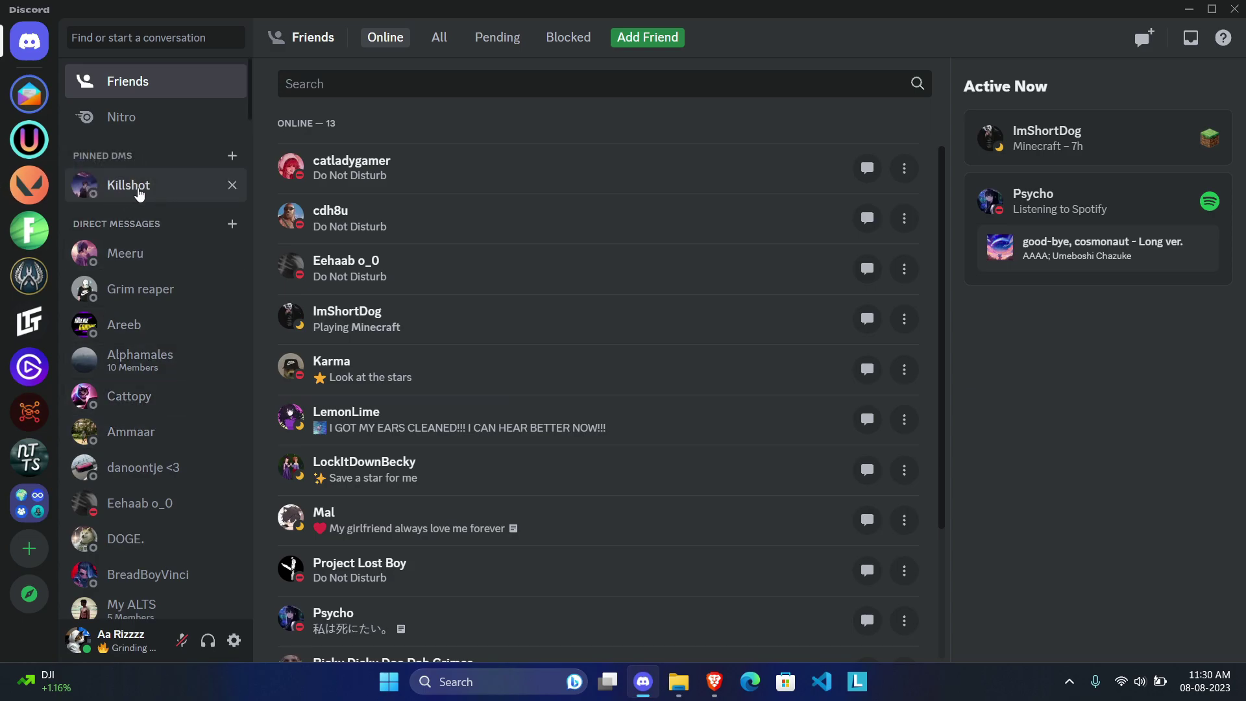
pyautogui.rightClick(195, 431)
pyautogui.click(188, 423)
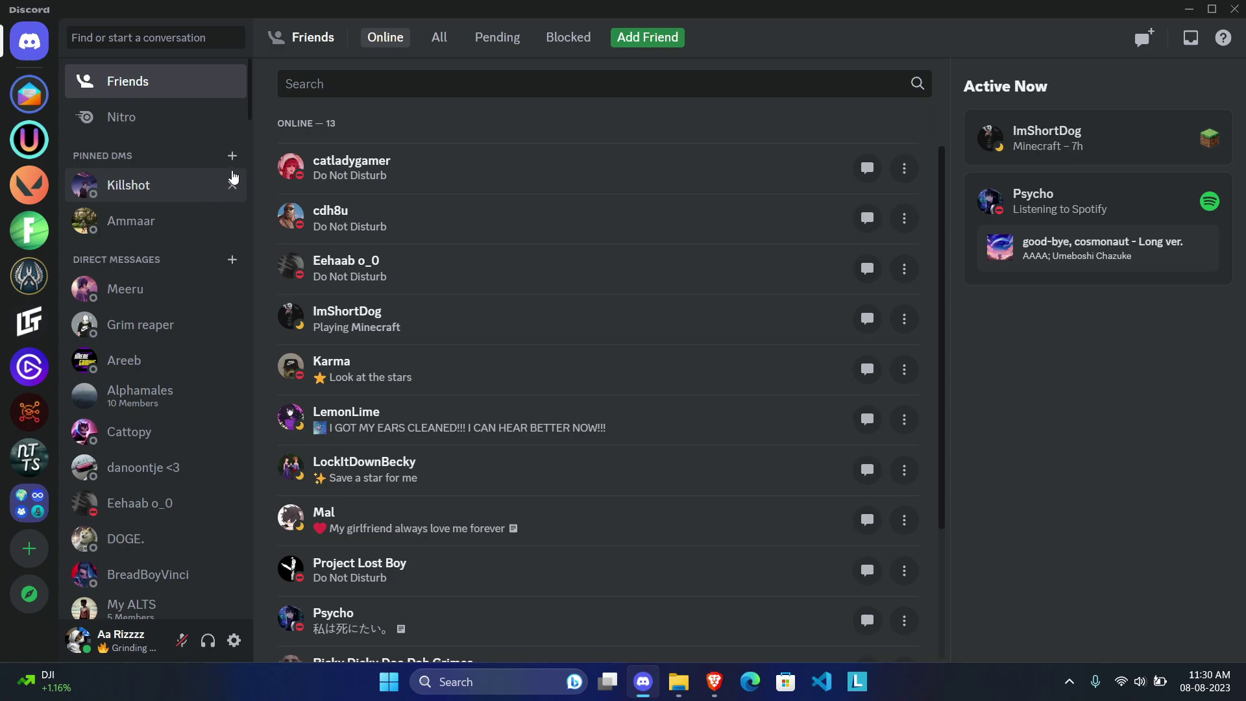
# Step: Unpin both conversations so the Pinned DMs section is empty
pyautogui.click(234, 187)
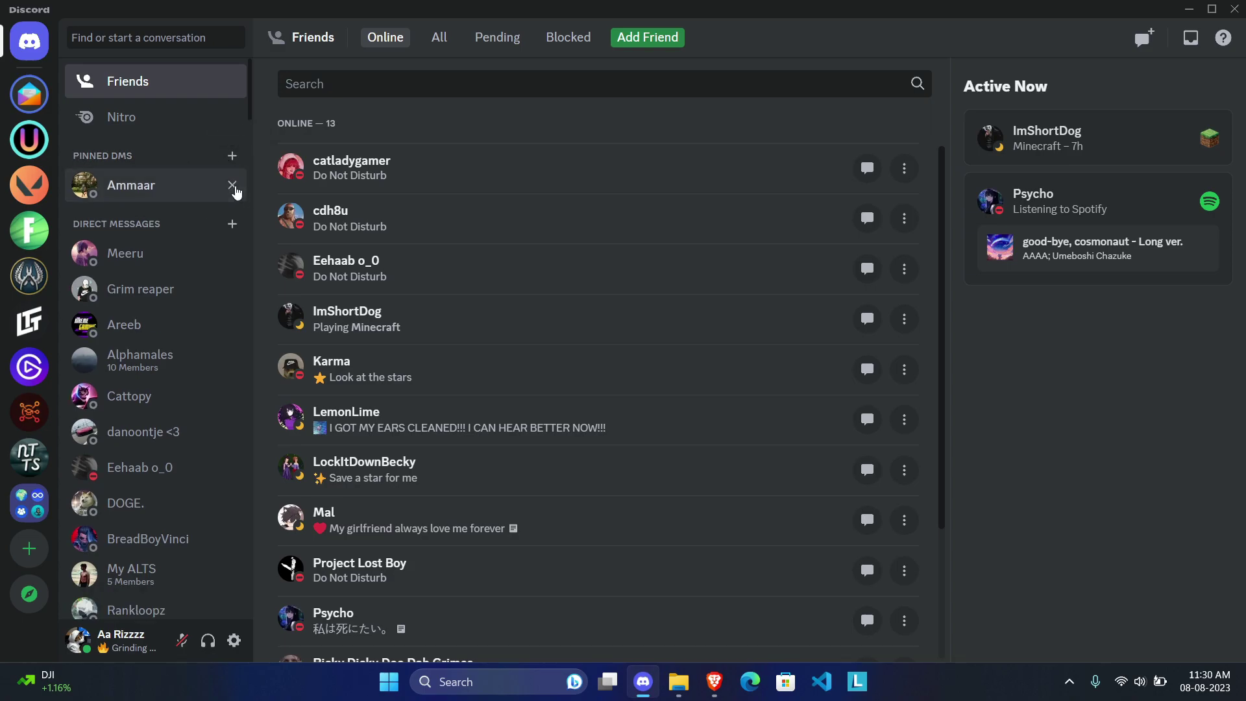
pyautogui.click(234, 187)
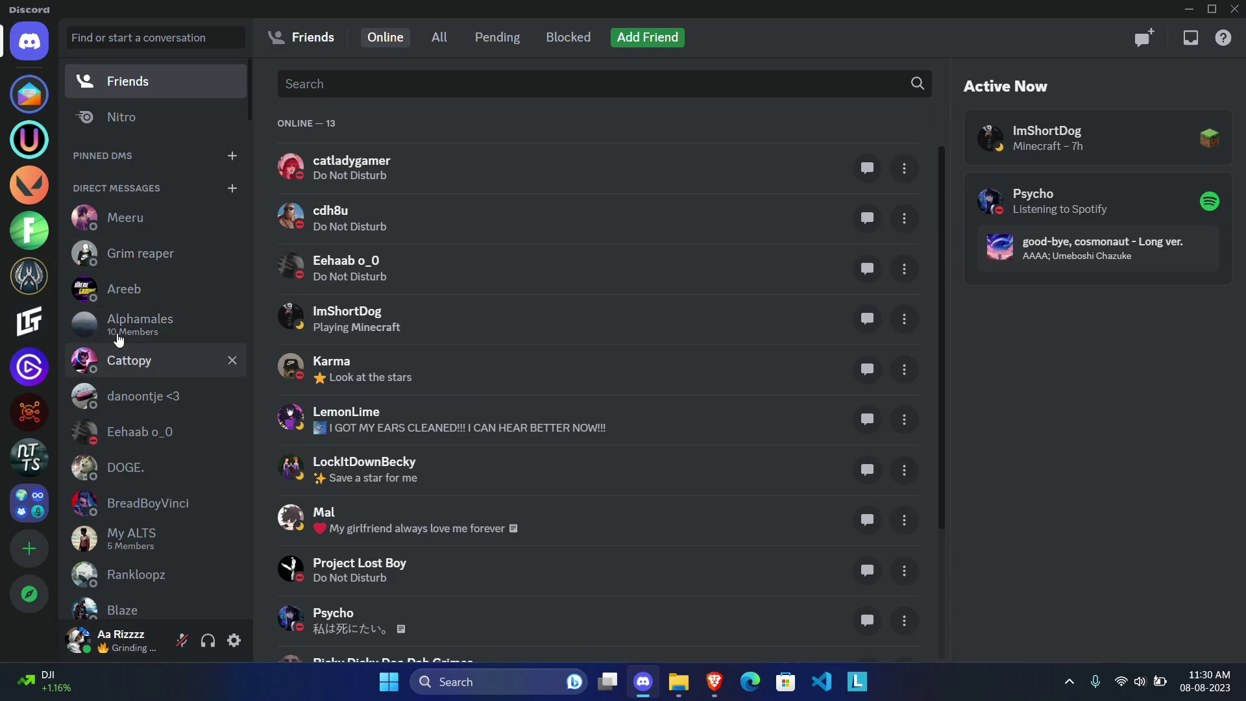
pyautogui.scroll(-3, 130, 279)
pyautogui.scroll(3, 124, 312)
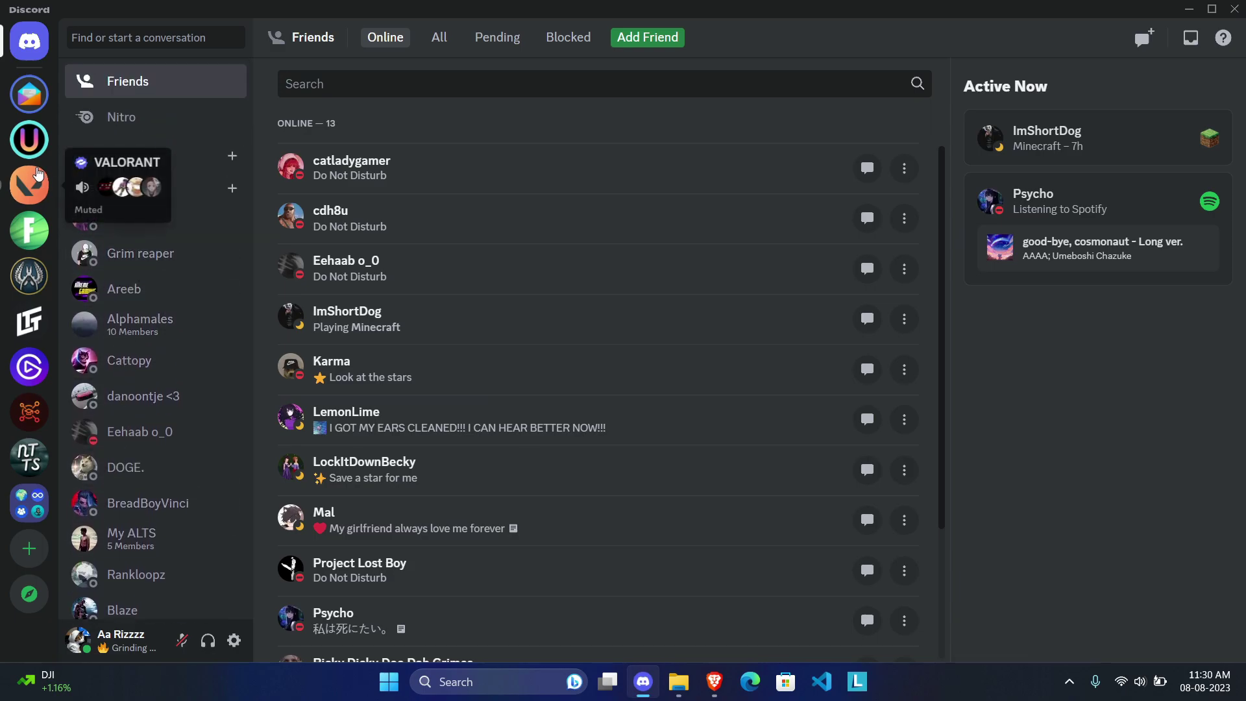
# Step: Enable the FriendInvites plugin via an 'invi' plugin search, then close settings
pyautogui.click(234, 640)
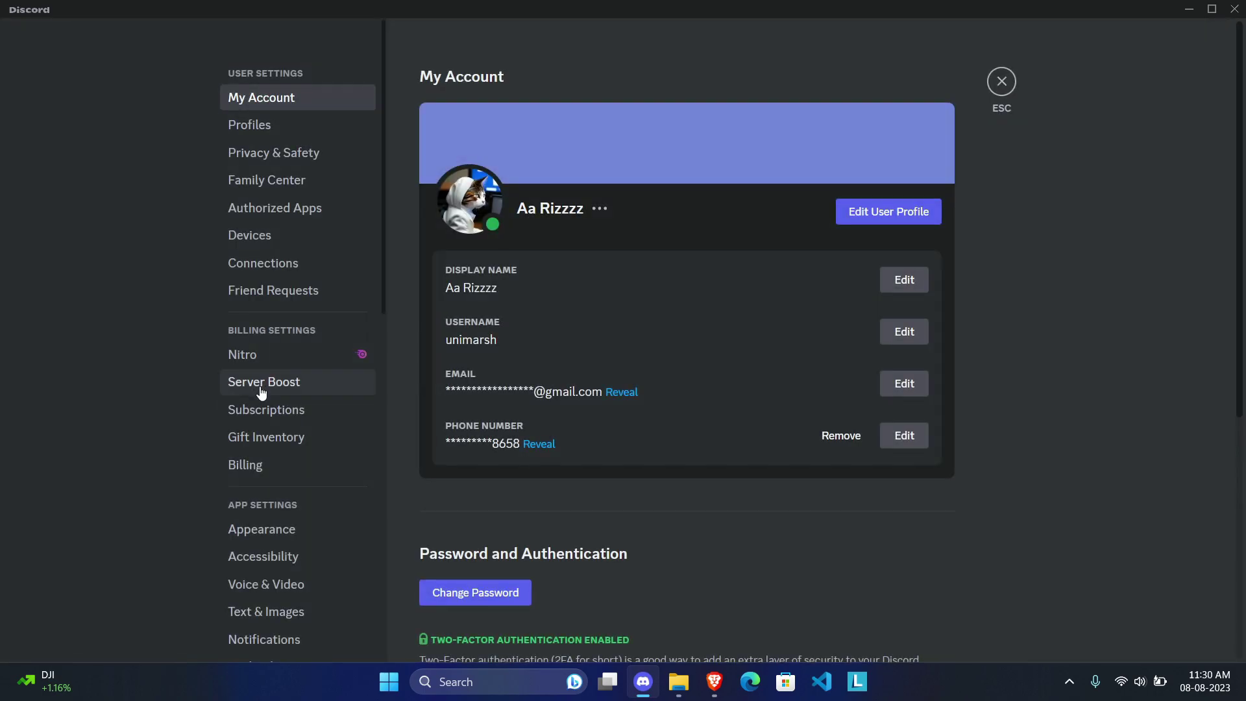
pyautogui.scroll(-4, 258, 390)
pyautogui.click(266, 626)
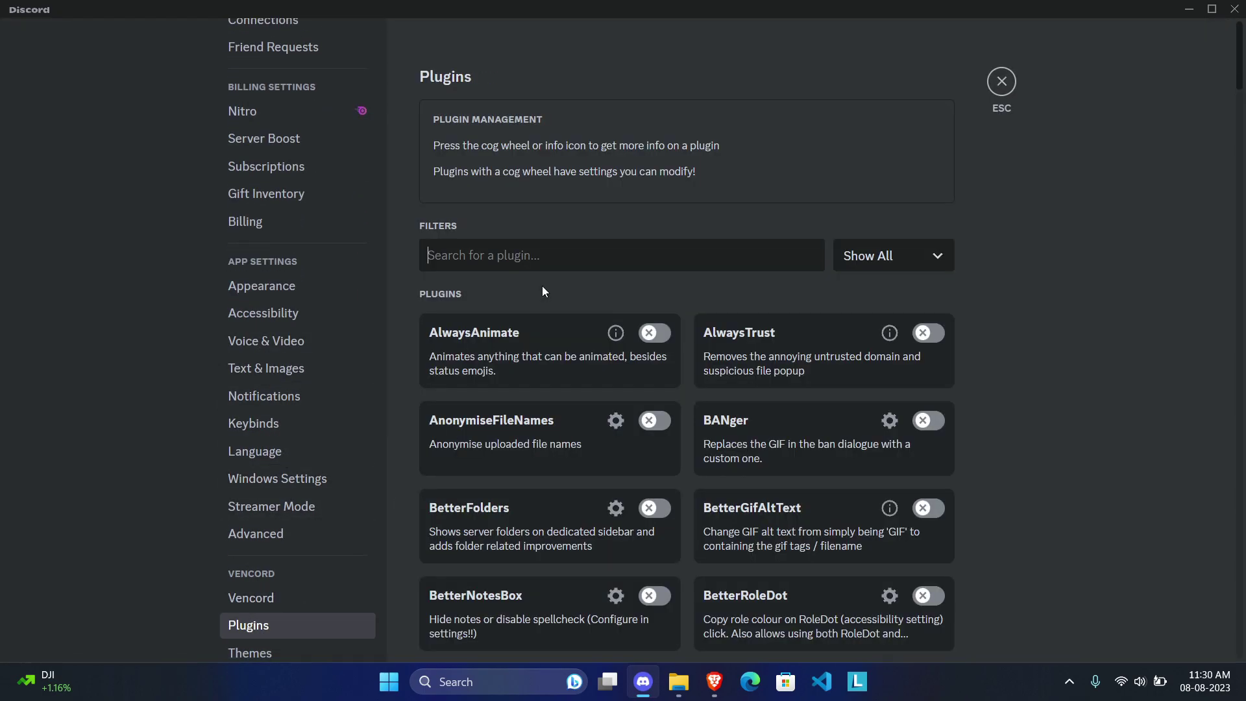
pyautogui.click(499, 247)
pyautogui.write('Firen')
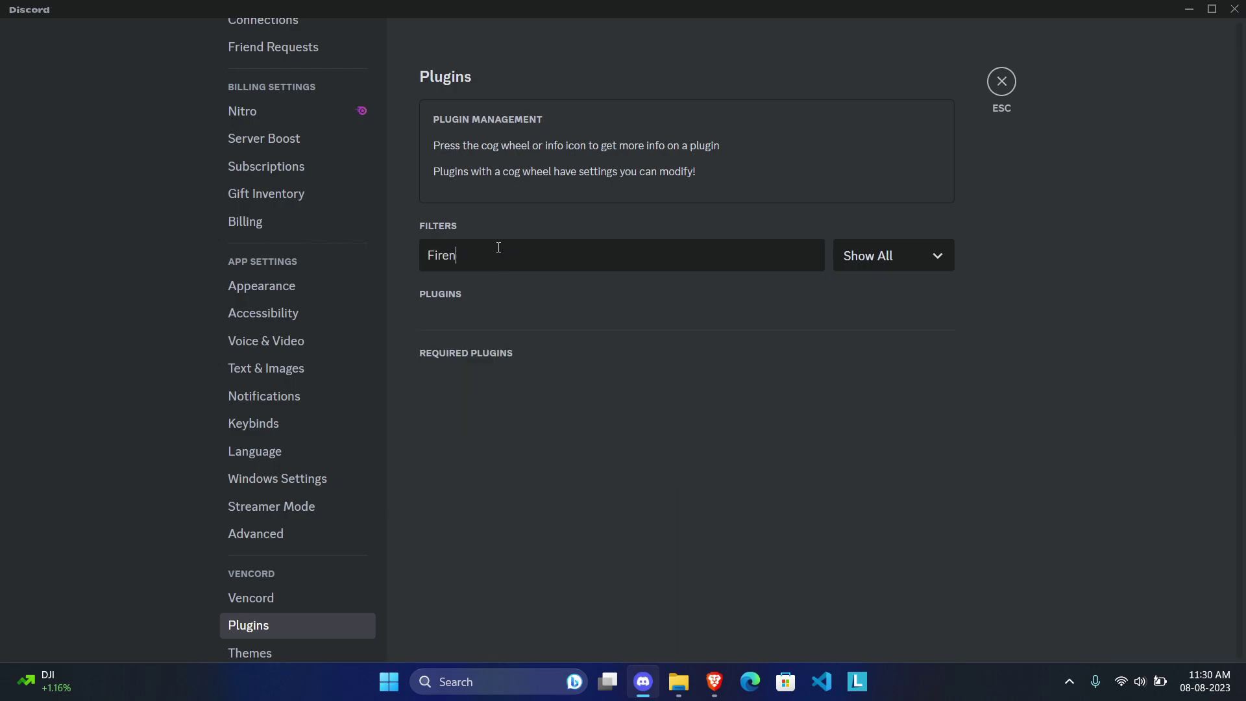
pyautogui.press('BackSpace')
pyautogui.press('BackSpace')
pyautogui.press('BackSpace')
pyautogui.press('BackSpace')
pyautogui.press('BackSpace')
pyautogui.write('invi')
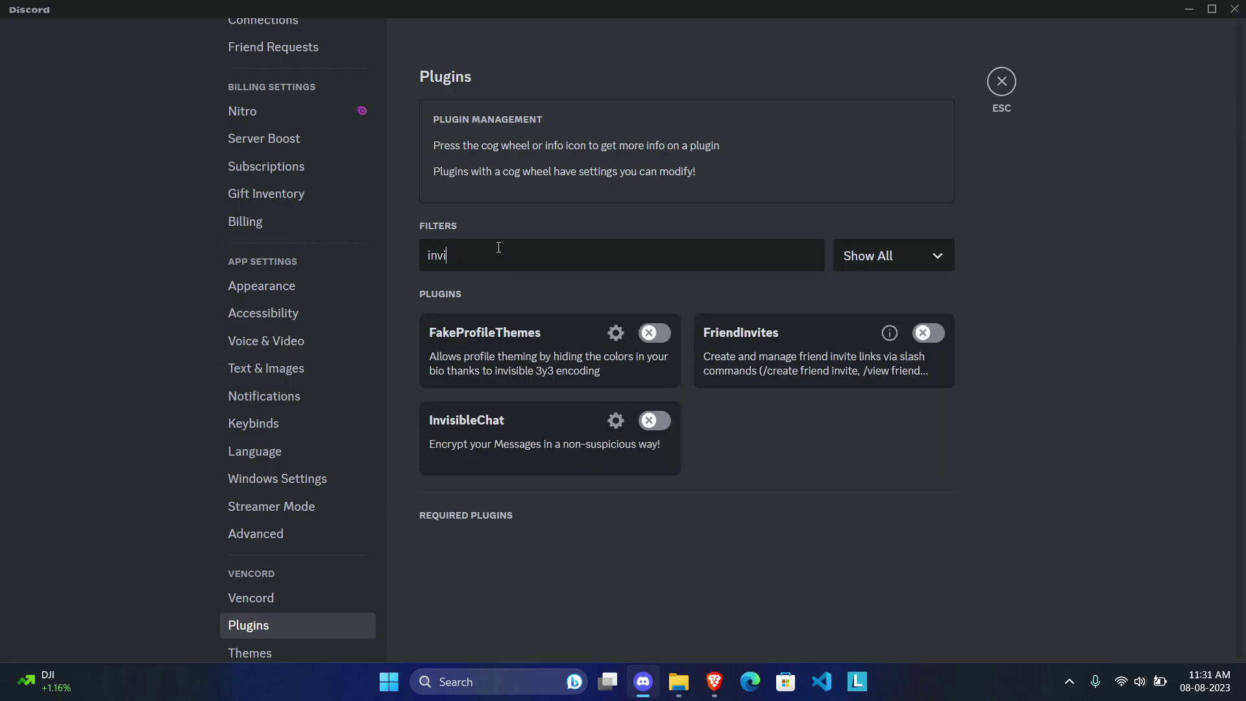
pyautogui.click(929, 333)
pyautogui.click(998, 91)
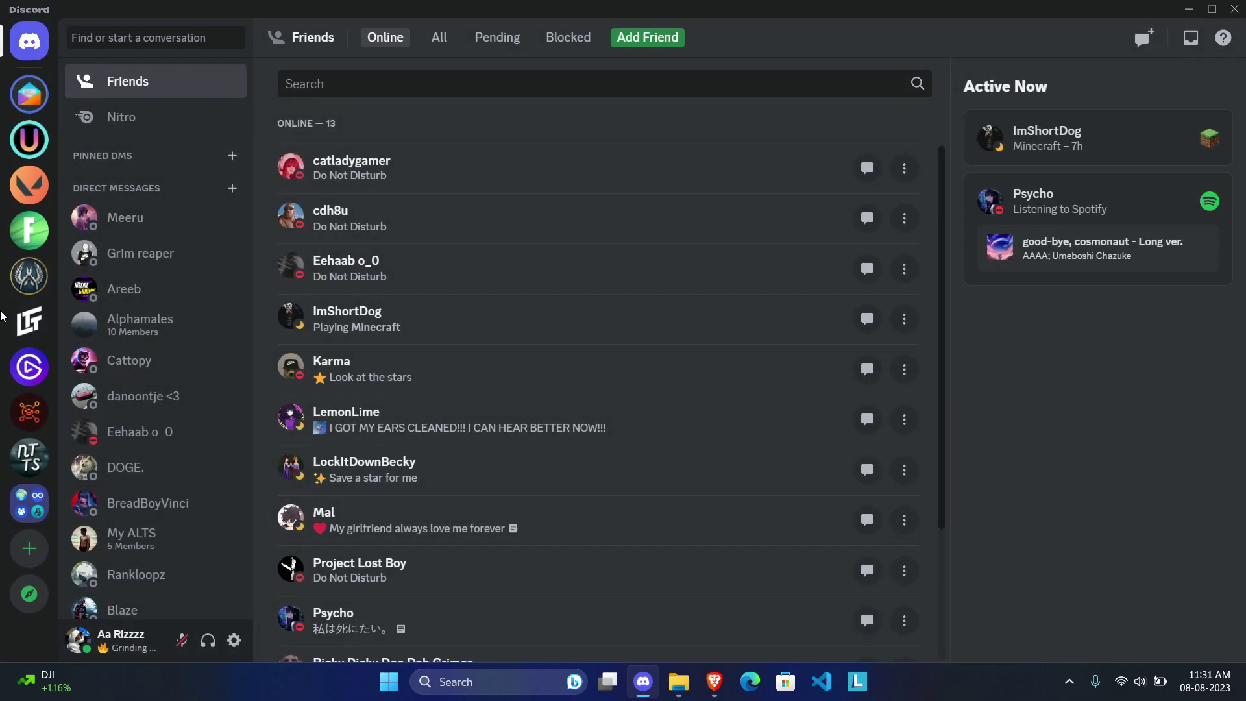
# Step: In Unimarsh #general, run the create friend invite command and dismiss Clyde's link message
pyautogui.click(31, 156)
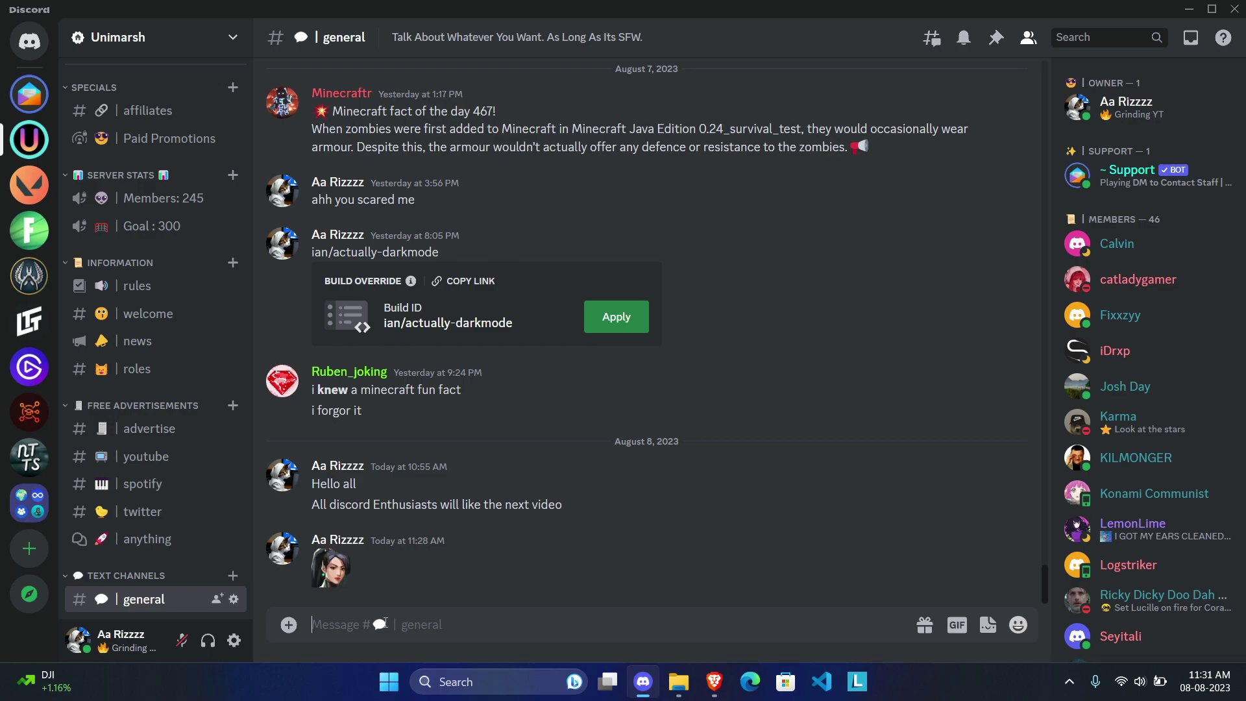
pyautogui.write('/invi')
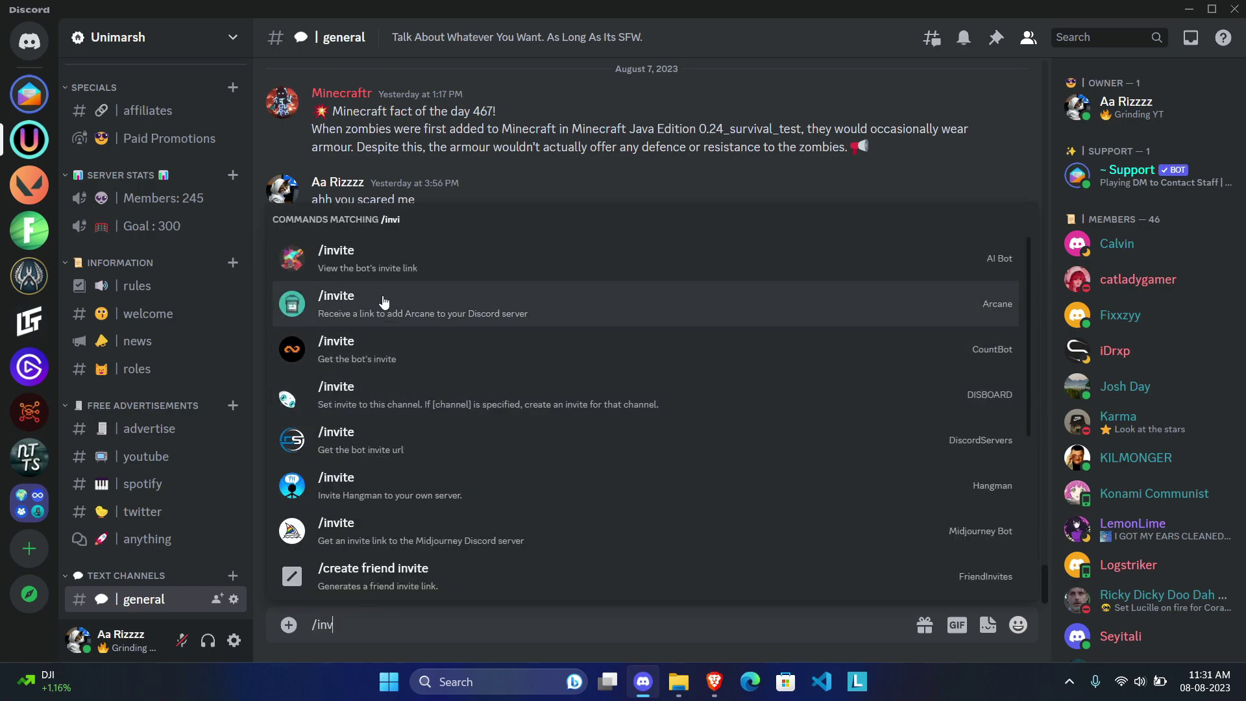
pyautogui.press('BackSpace')
pyautogui.press('BackSpace')
pyautogui.press('BackSpace')
pyautogui.write('cre')
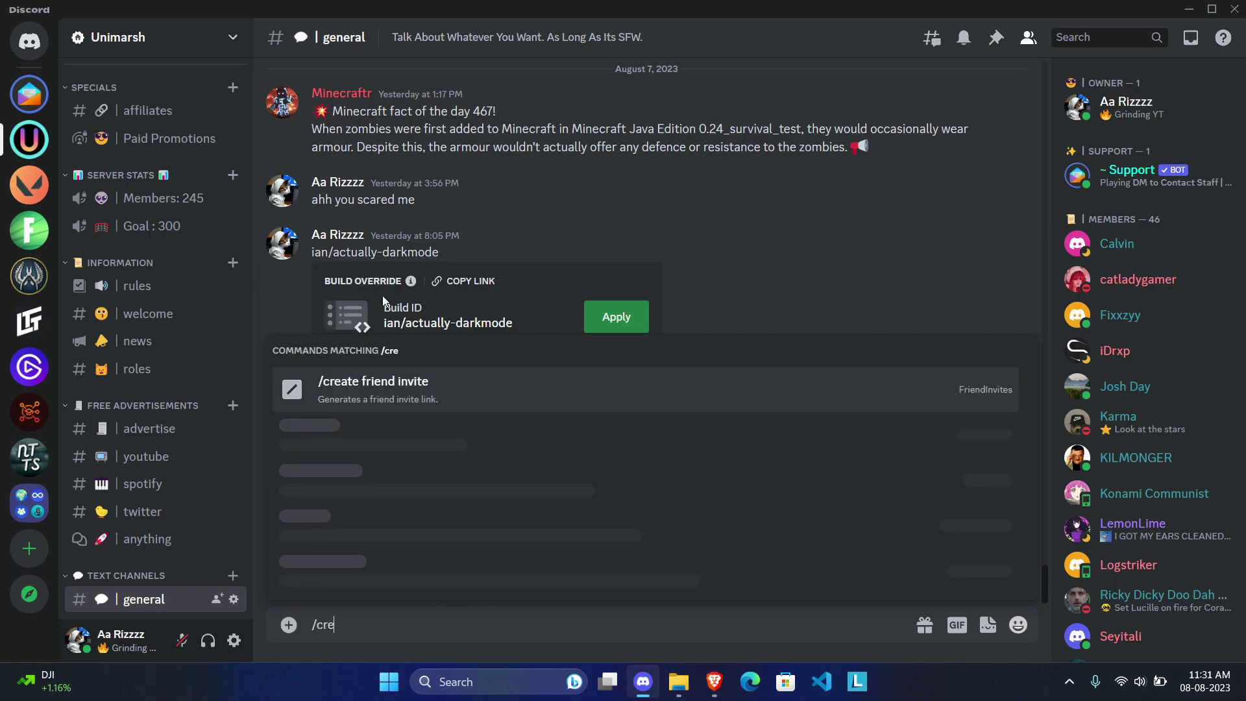
pyautogui.click(360, 258)
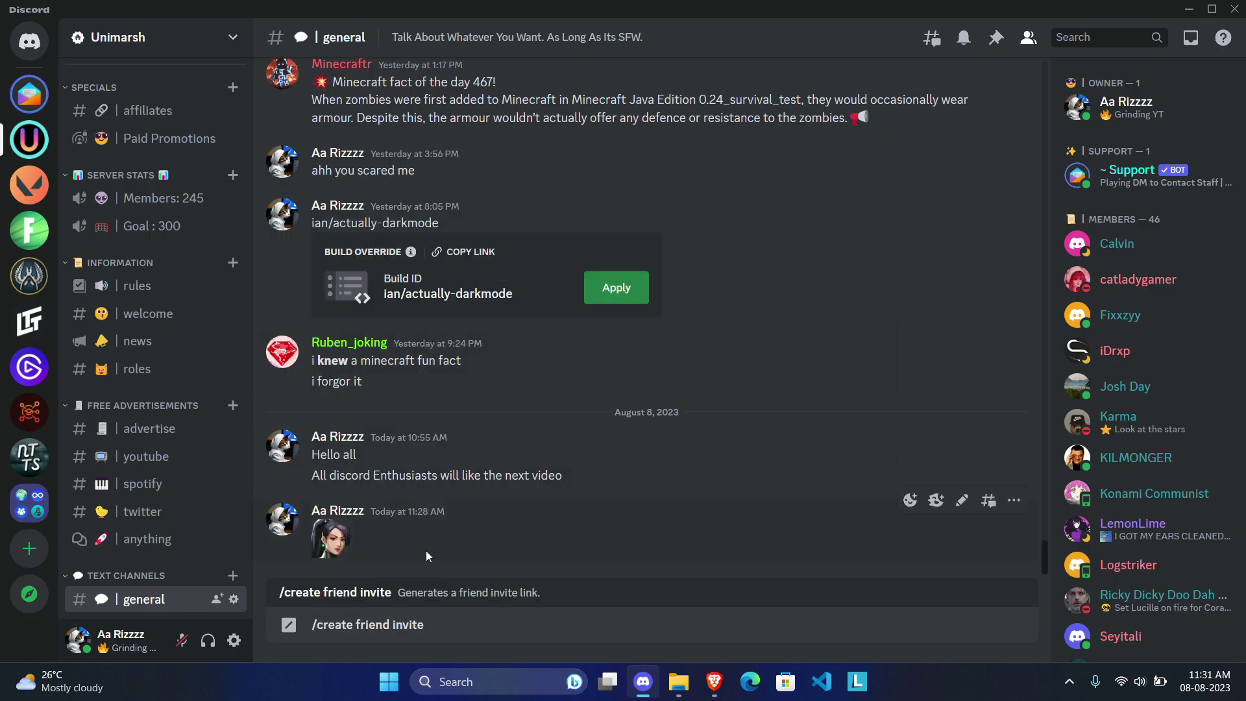
pyautogui.press('Return')
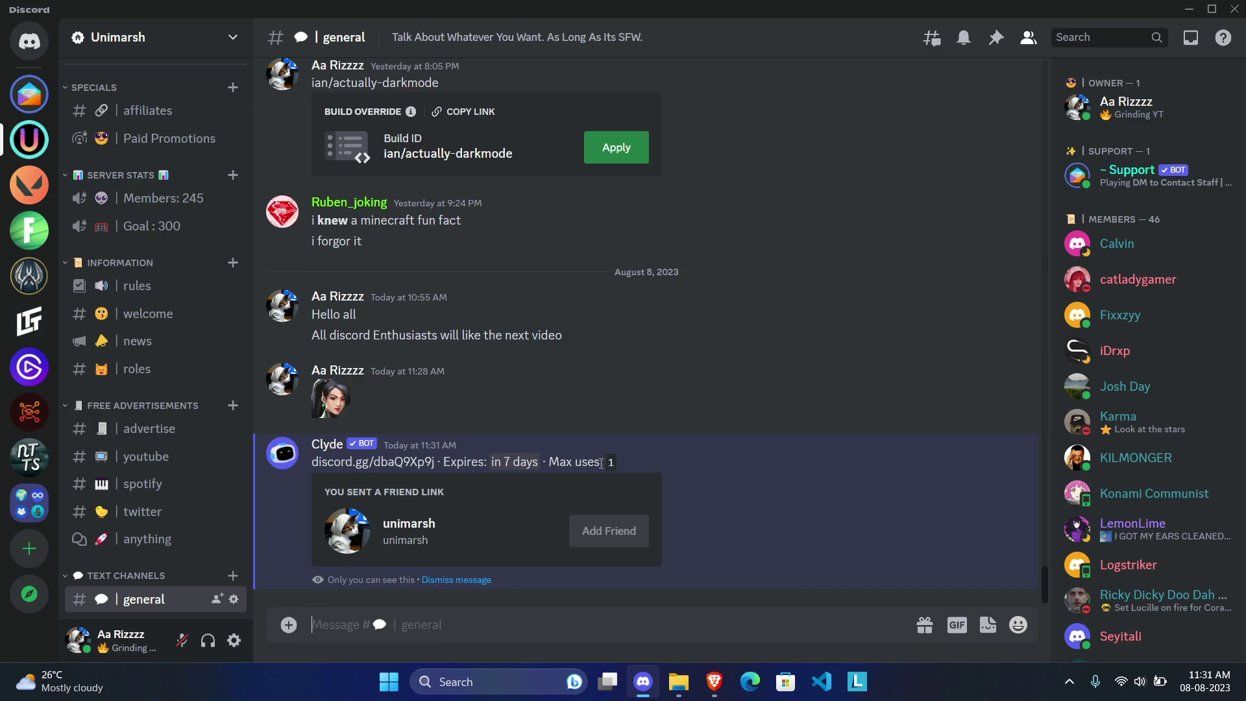
pyautogui.click(441, 580)
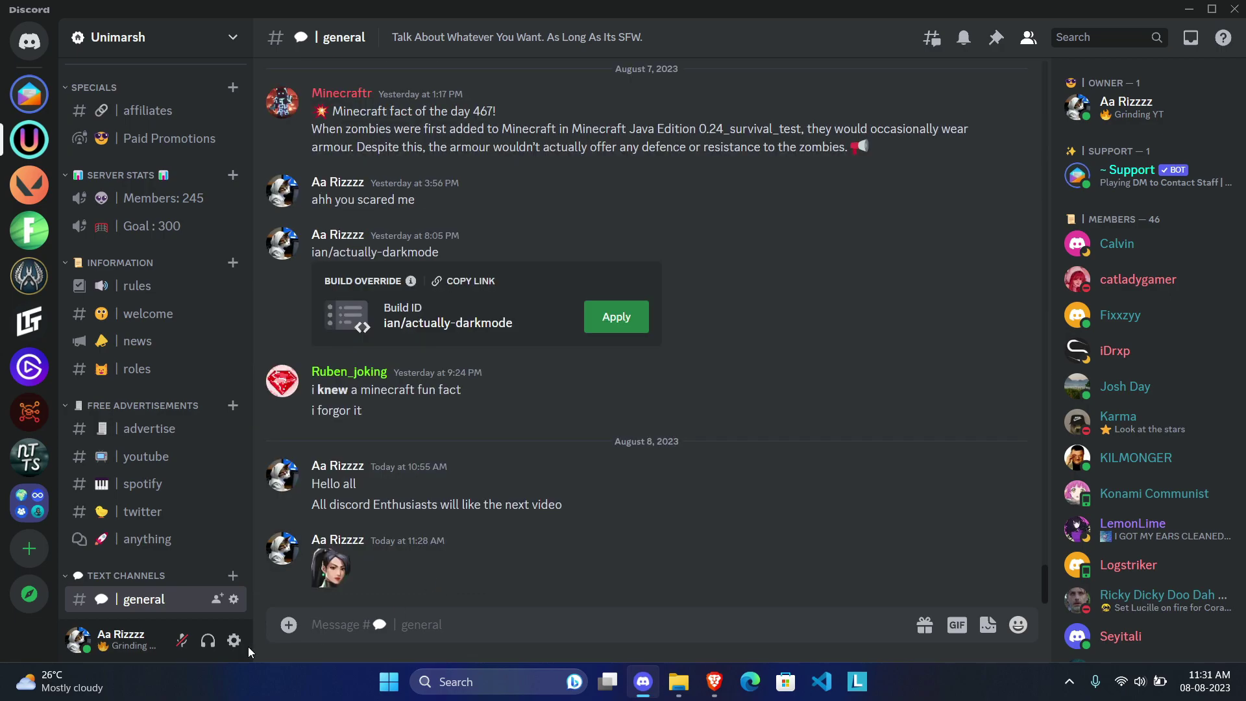
# Step: Enable the ReadAllNotificationsButton plugin, found by searching 'Read all', and reload Discord with Ctrl+R
pyautogui.click(234, 641)
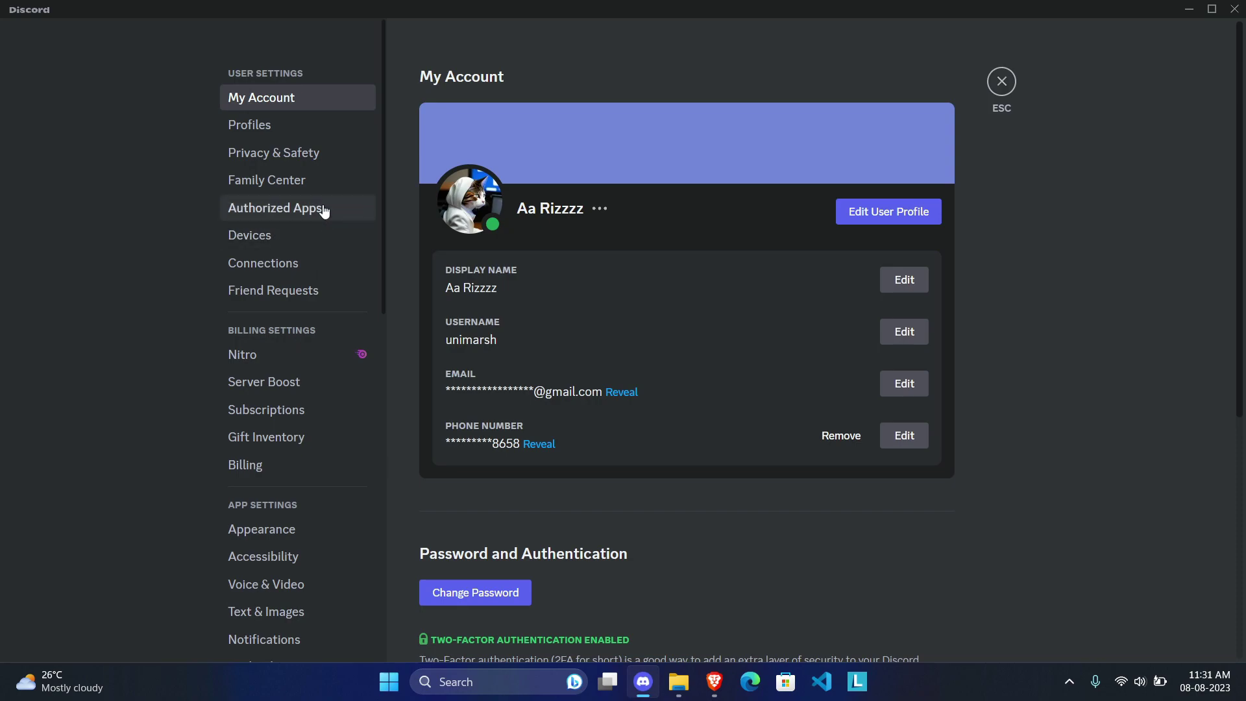
pyautogui.scroll(-1, 380, 140)
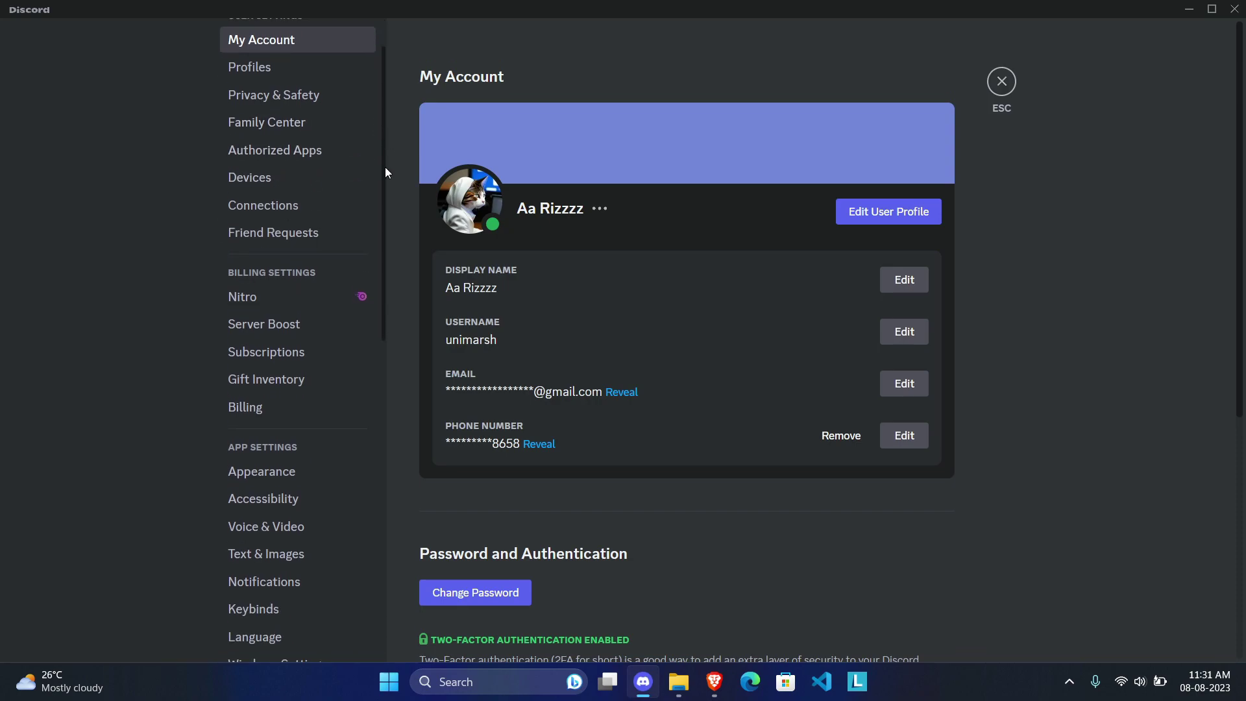
pyautogui.scroll(-4, 385, 171)
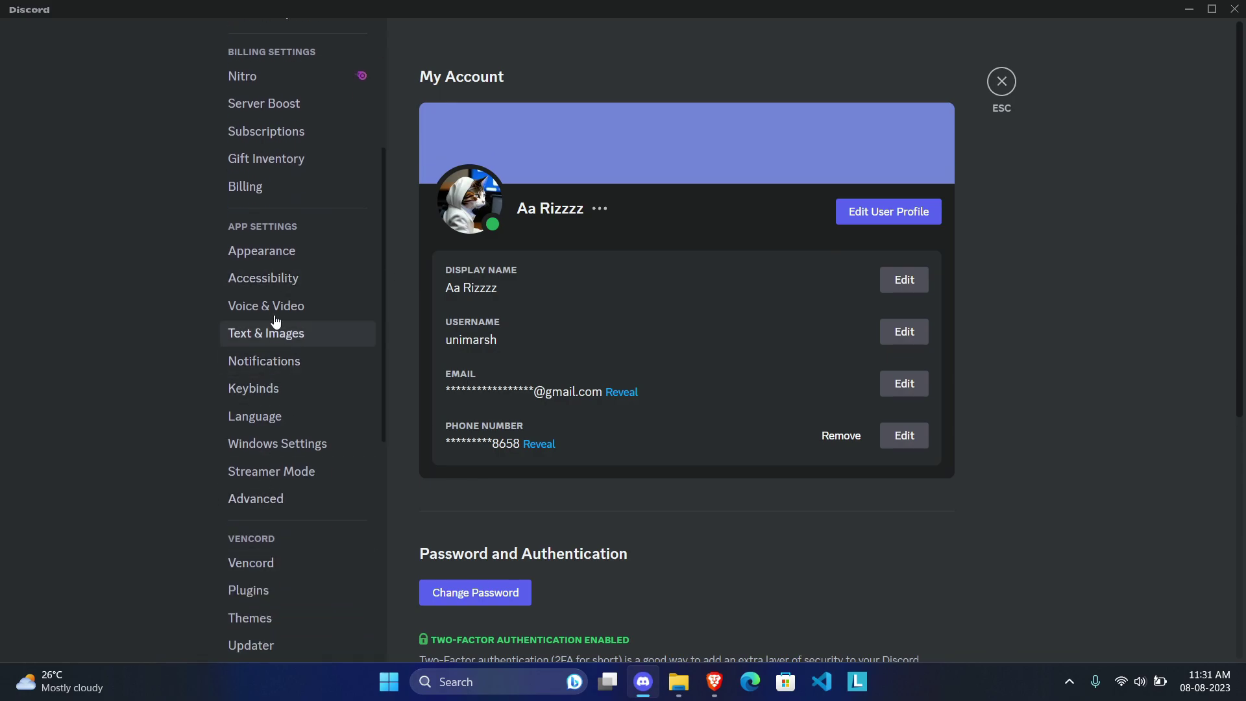
pyautogui.scroll(-1, 272, 323)
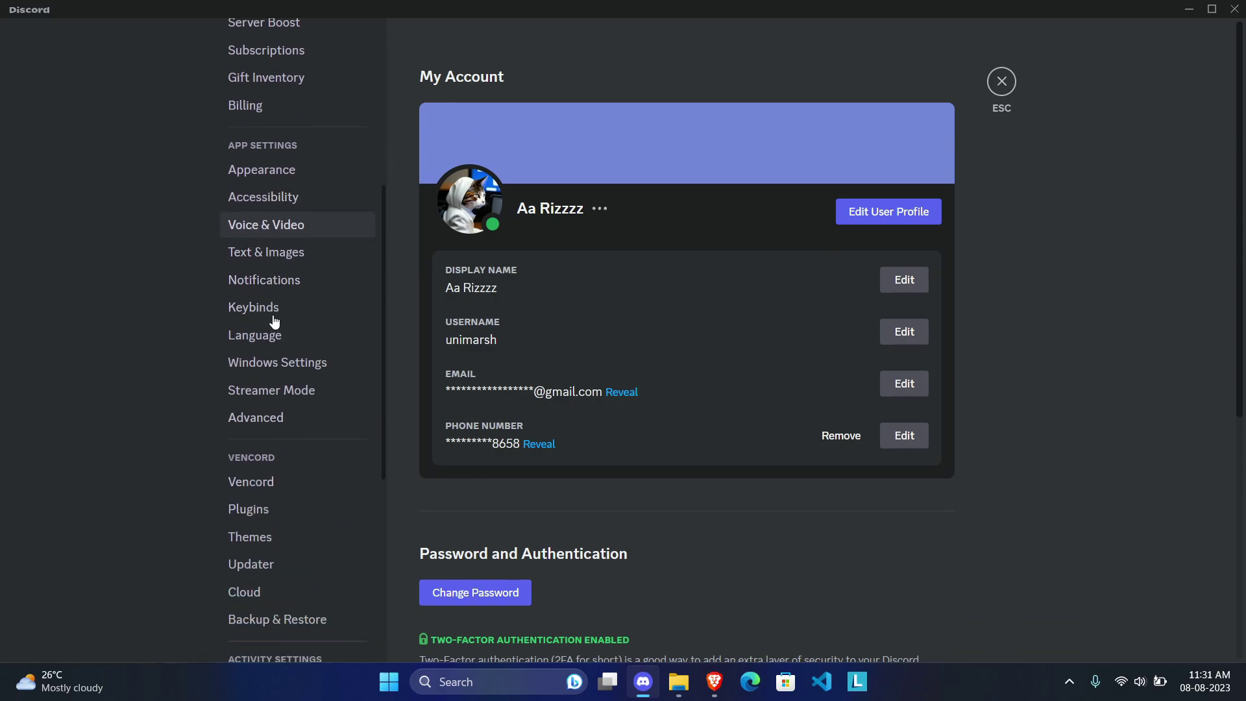
pyautogui.click(268, 510)
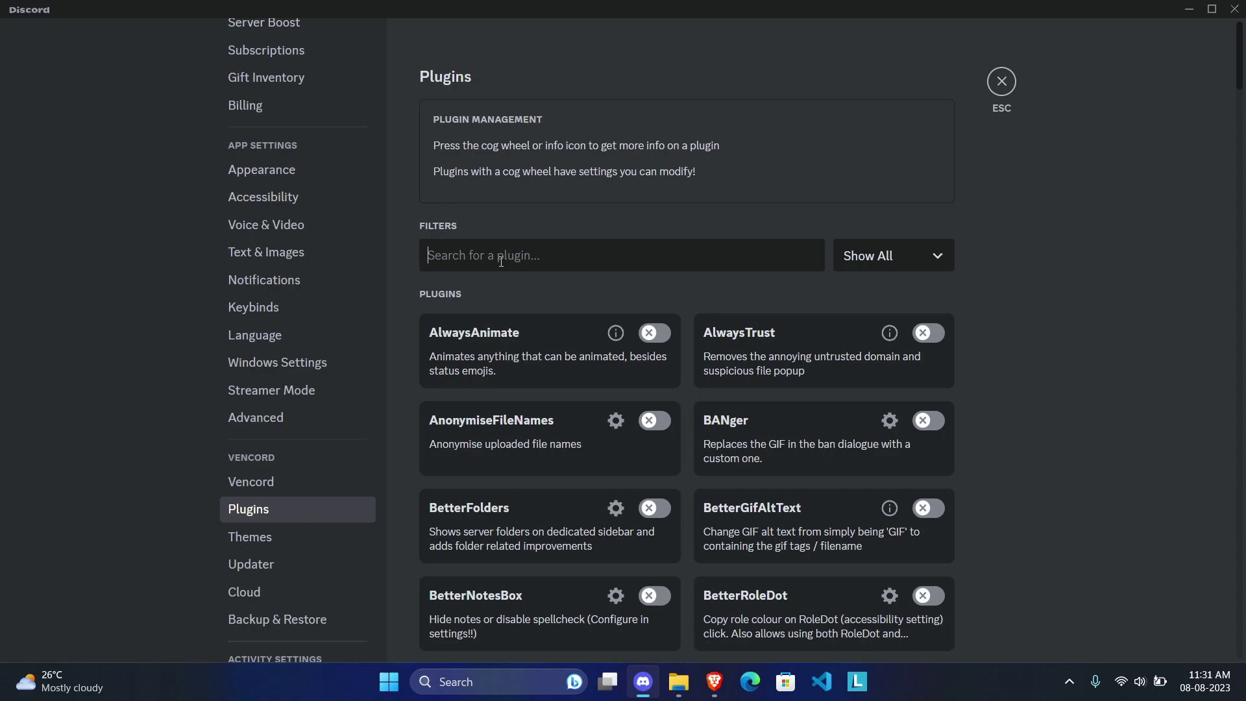
pyautogui.click(501, 261)
pyautogui.write('Read all')
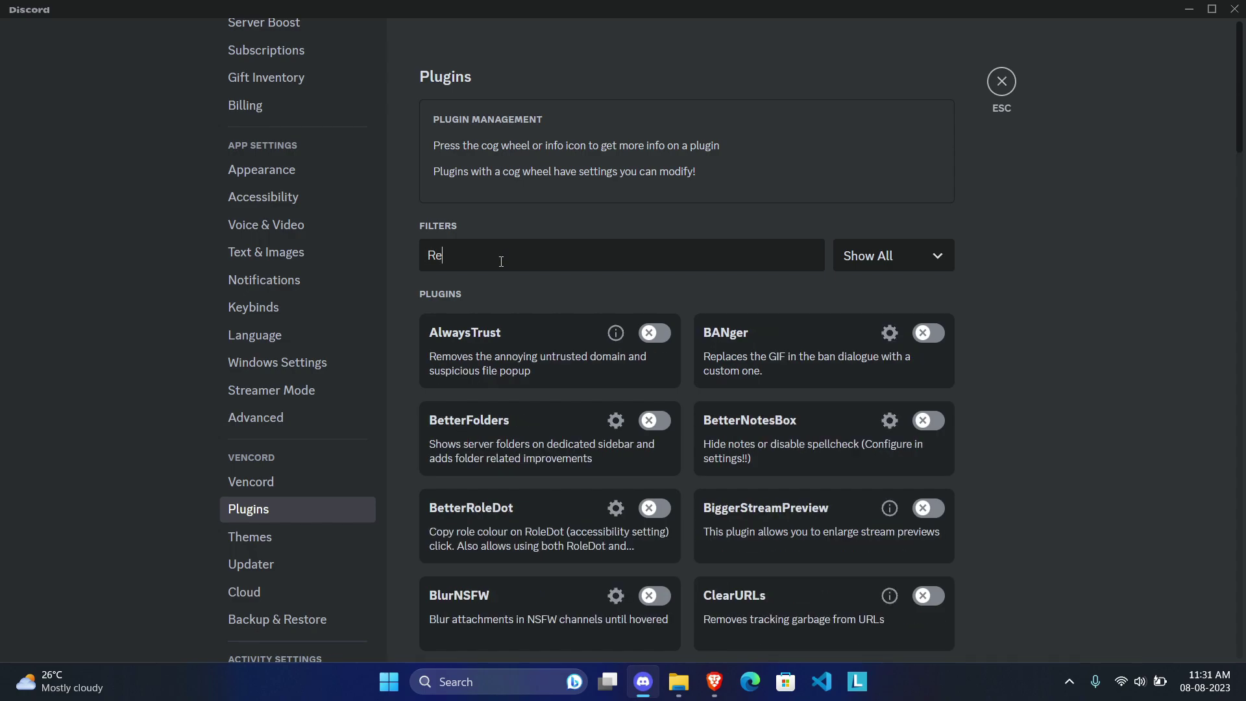
pyautogui.click(654, 333)
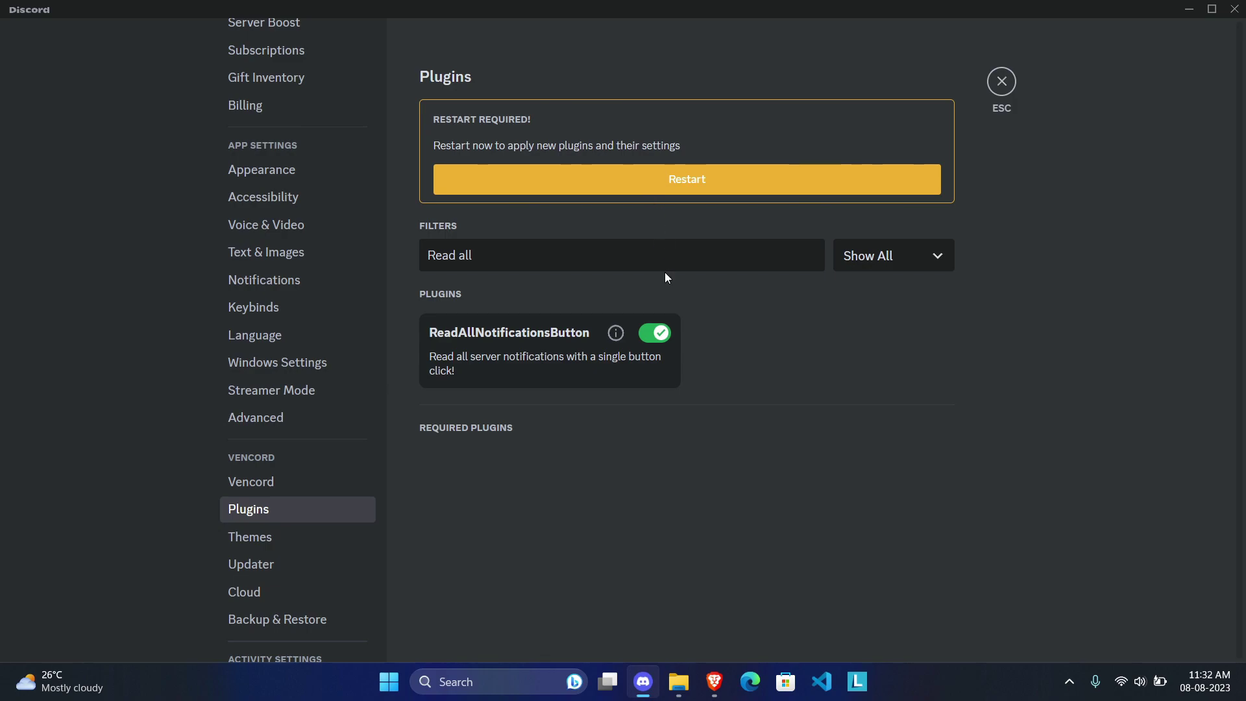
pyautogui.hotkey('ctrl', 'r')
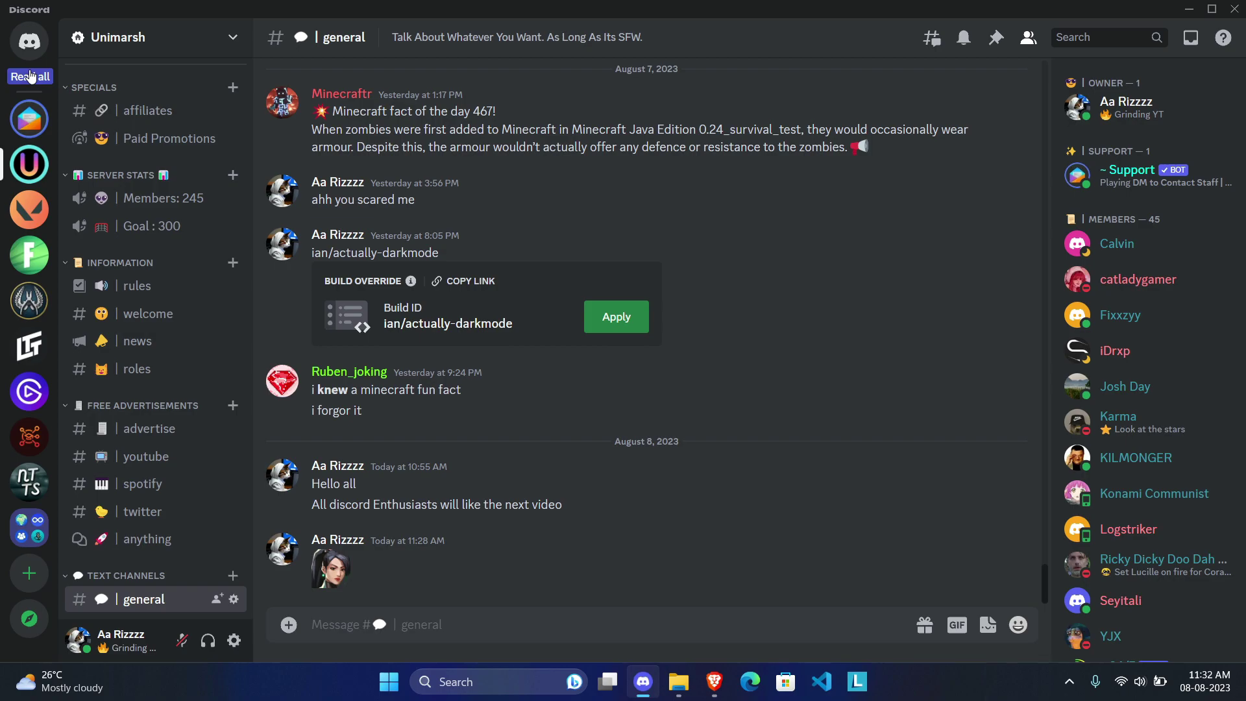
# Step: Enable the MuteNewGuild plugin, found by searching 'mute', and restart Discord
pyautogui.click(235, 639)
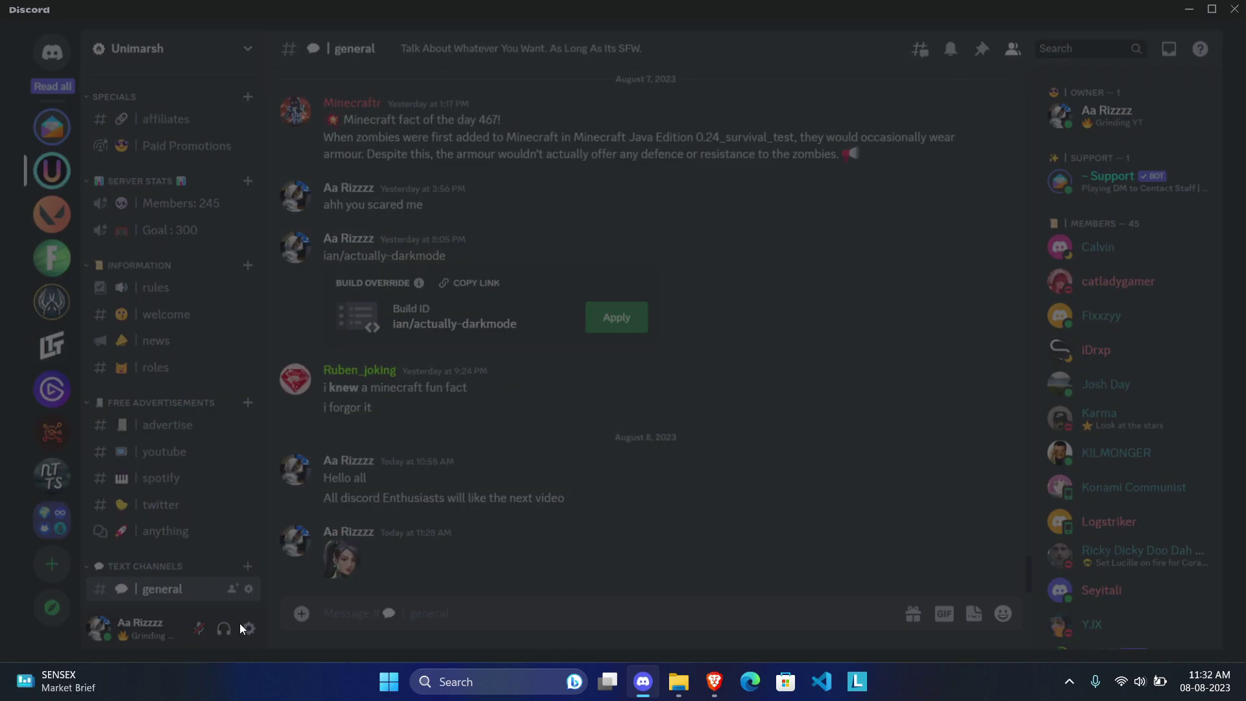
pyautogui.scroll(-1, 274, 503)
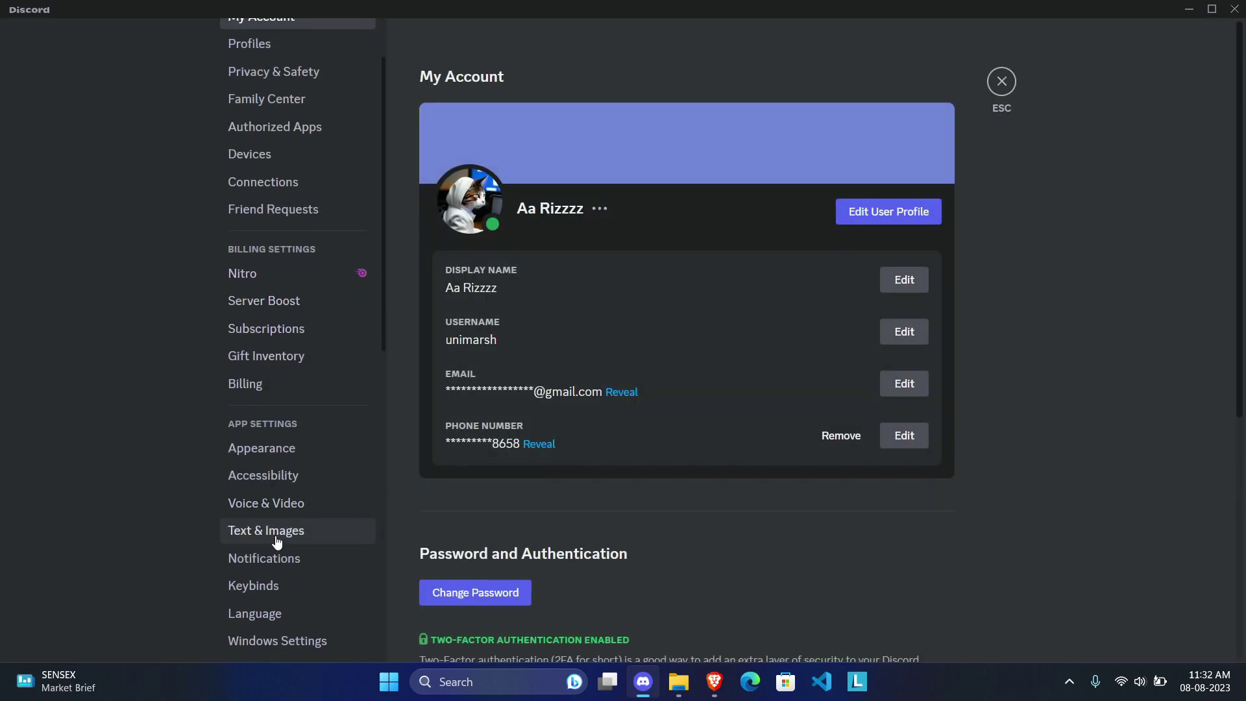
pyautogui.scroll(-5, 277, 542)
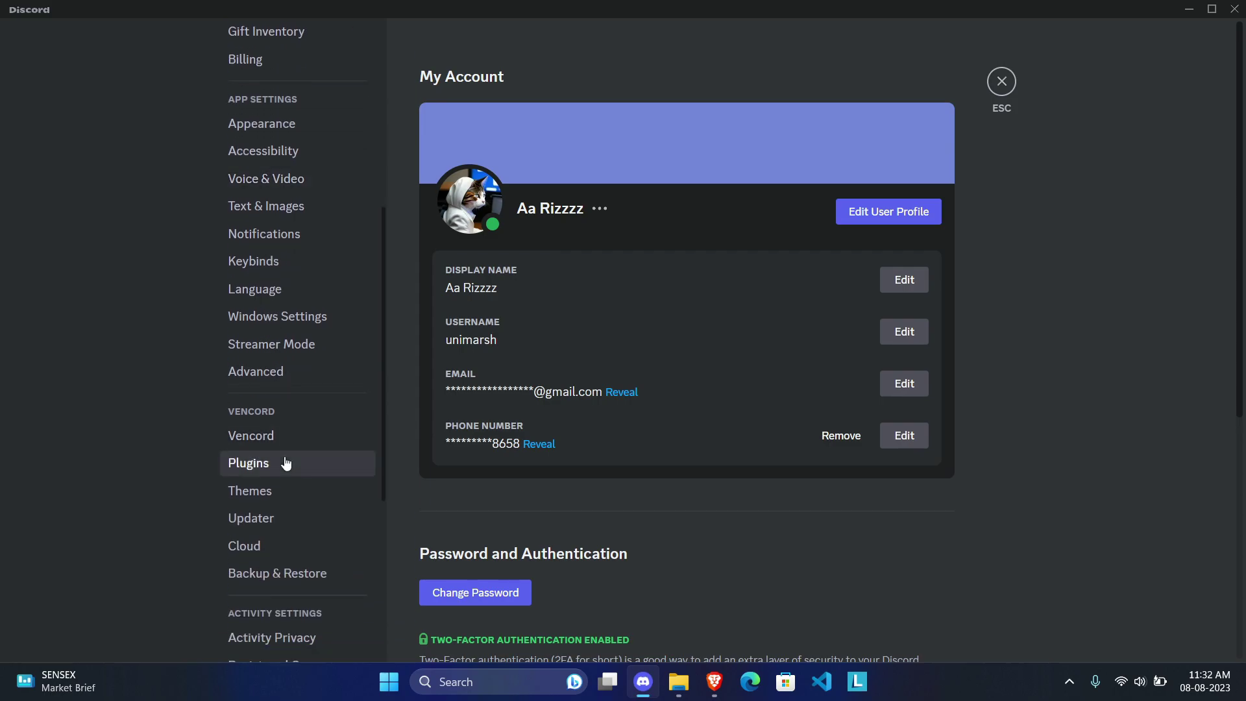
pyautogui.click(286, 463)
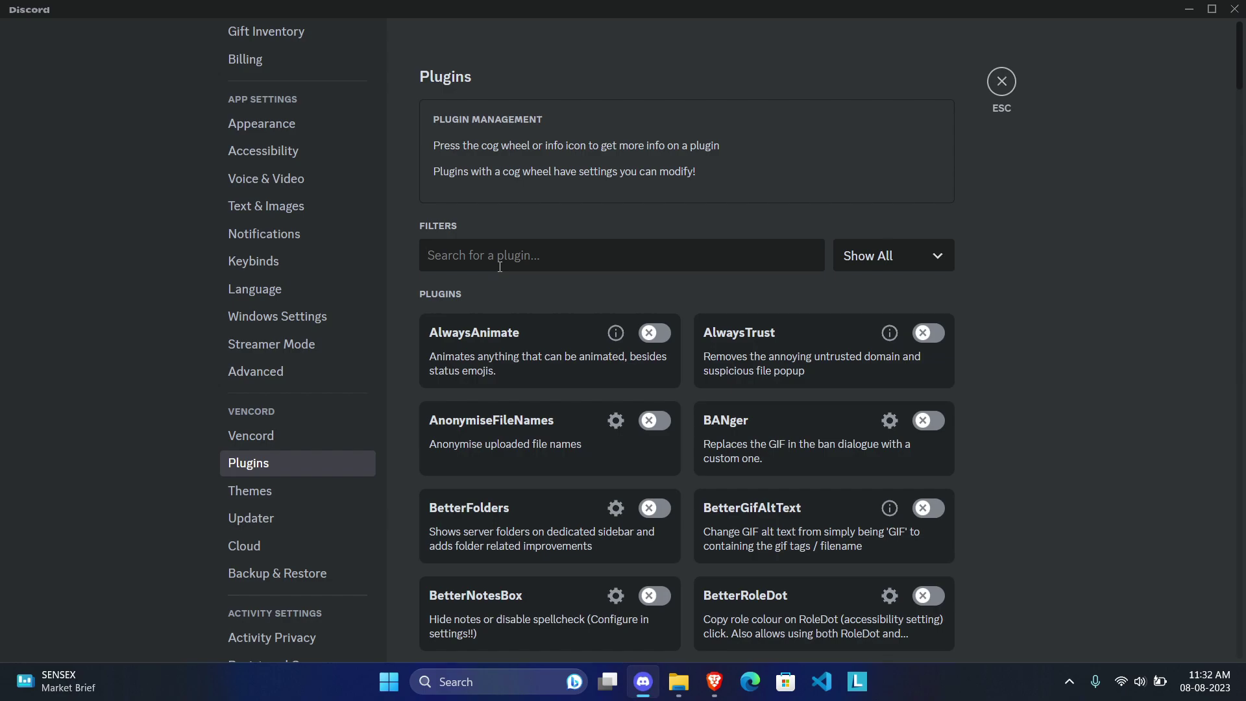
pyautogui.write('mute')
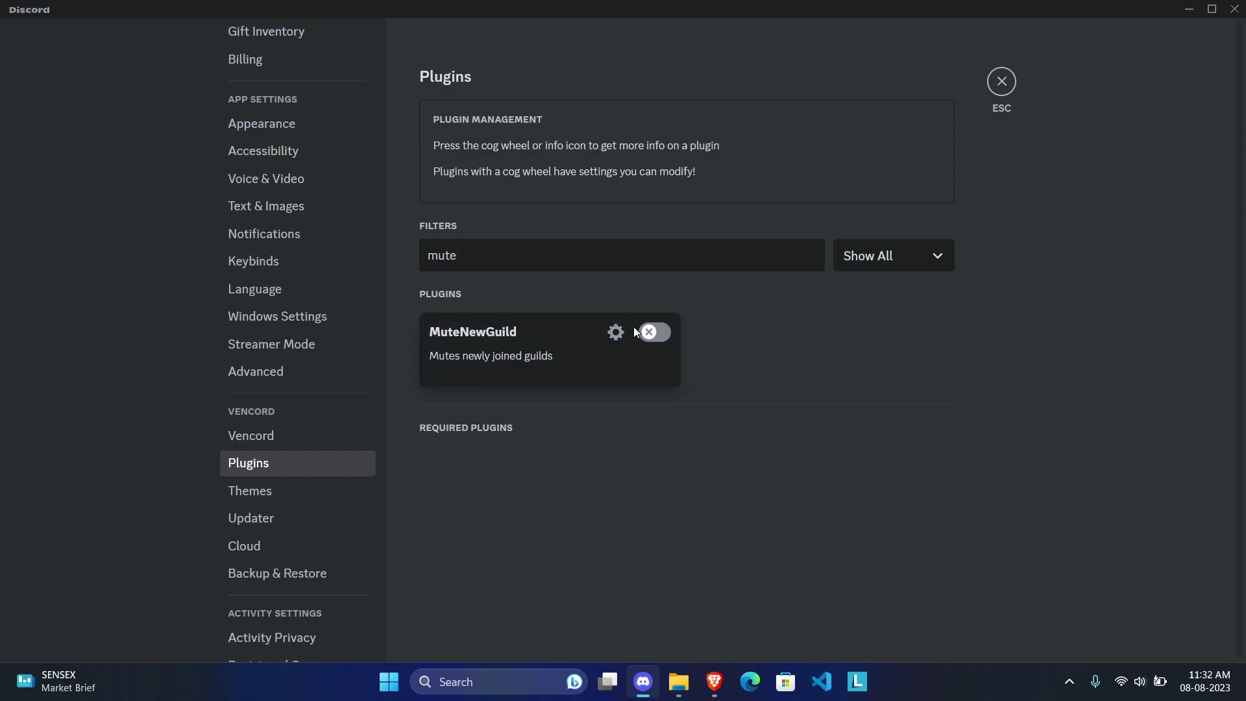
pyautogui.click(654, 333)
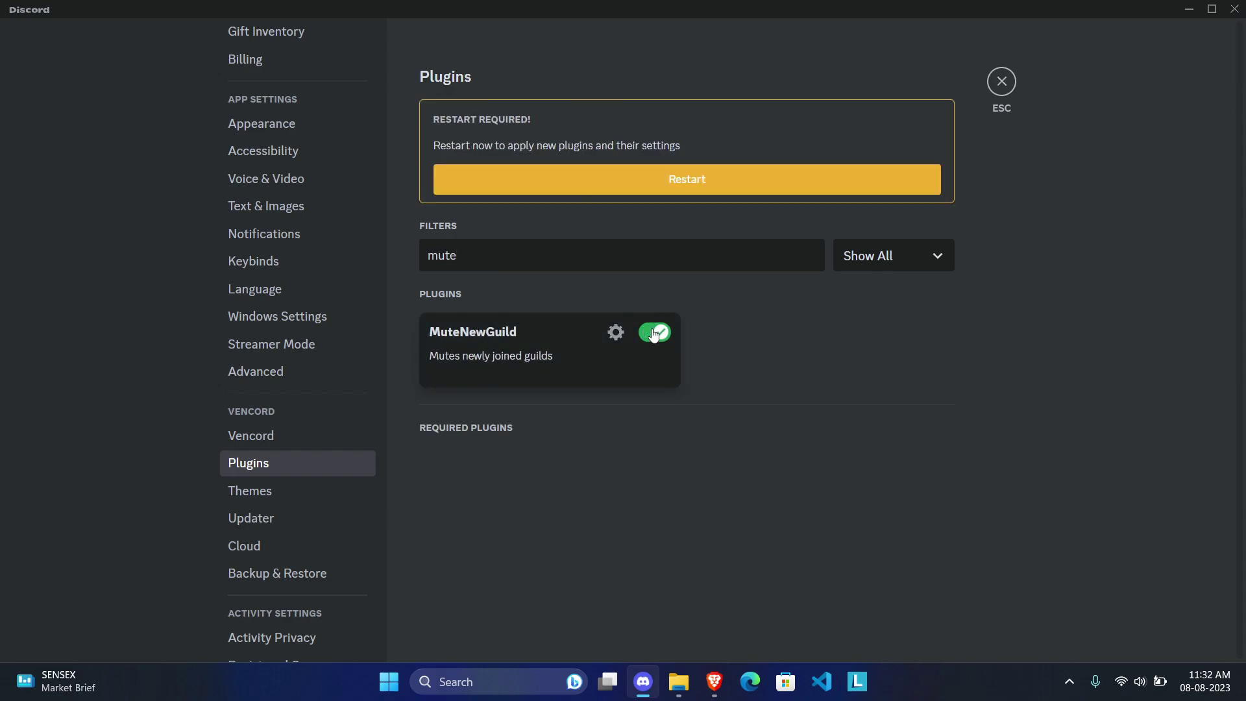
pyautogui.click(679, 177)
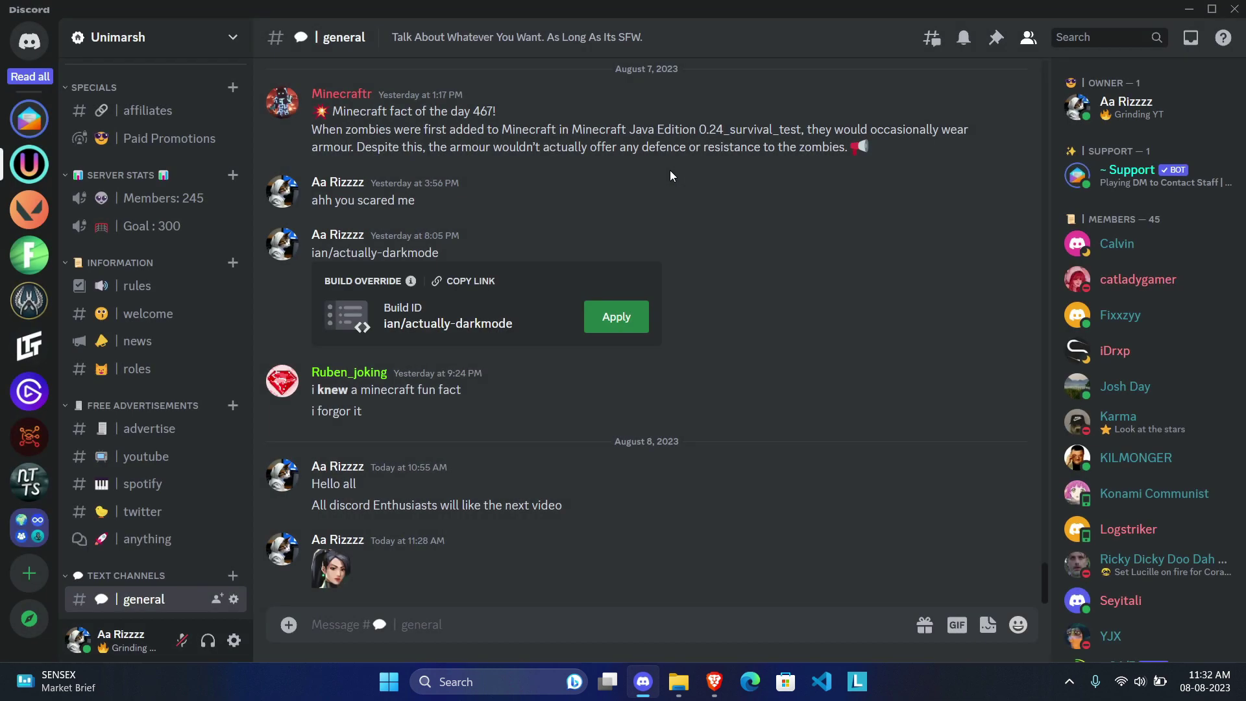
# Step: Enable the PlainFolderIcon plugin, found by searching 'plain', and restart Discord
pyautogui.rightClick(28, 346)
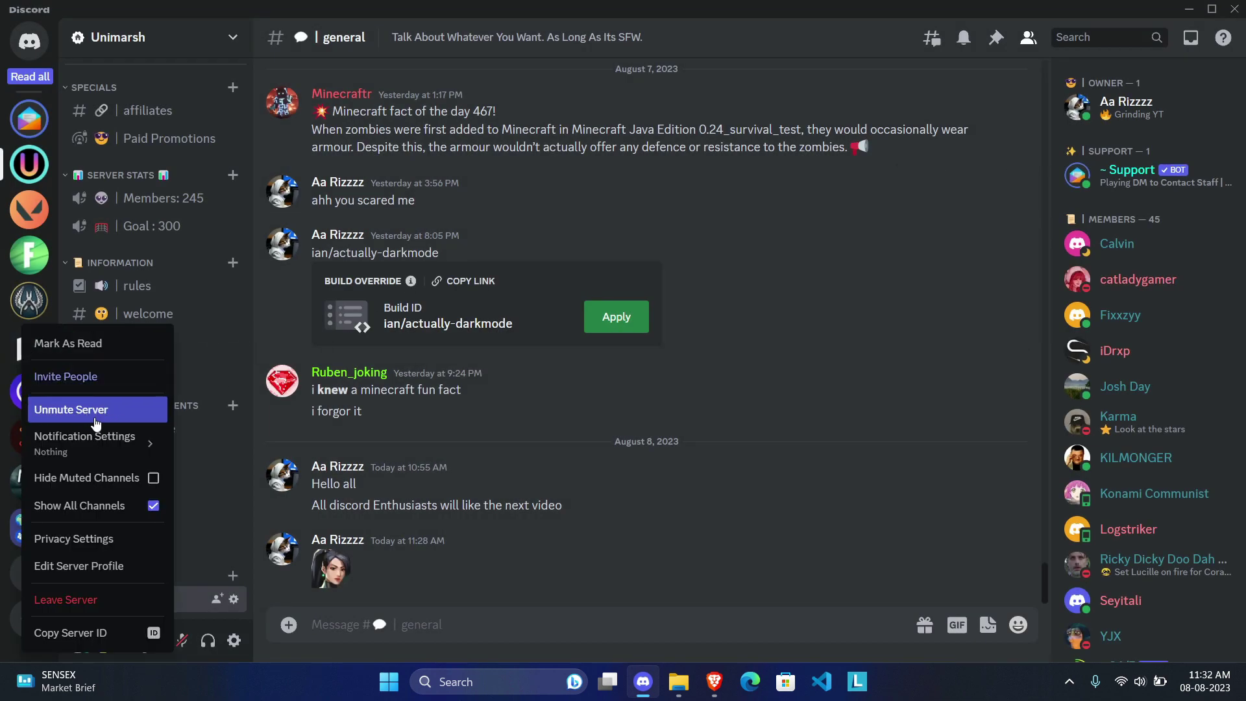
pyautogui.press('Escape')
pyautogui.click(235, 640)
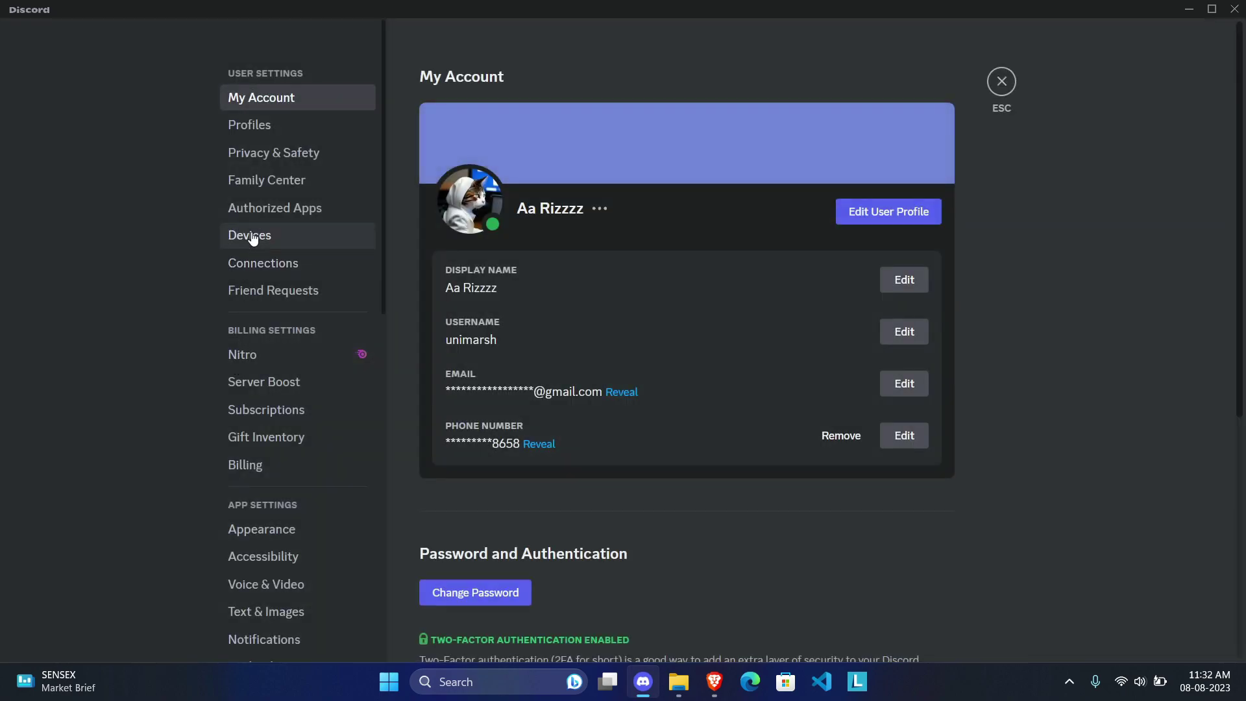
pyautogui.scroll(-2, 286, 390)
pyautogui.scroll(-4, 287, 390)
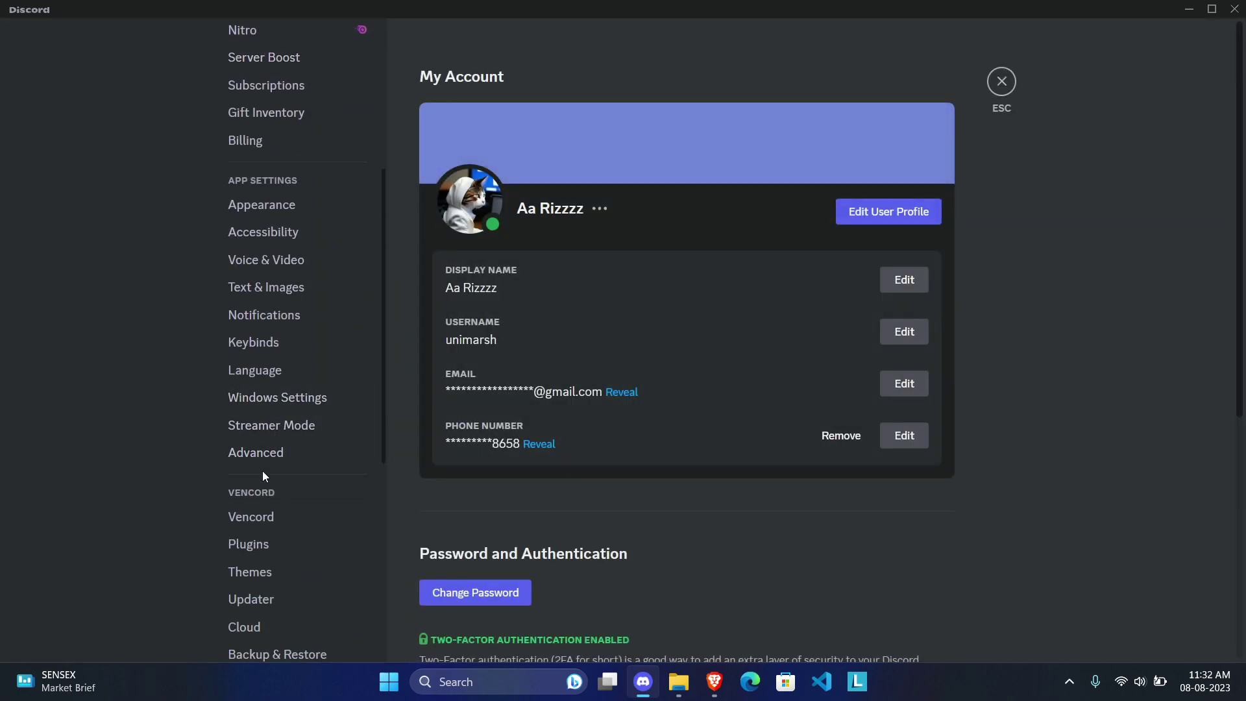
pyautogui.click(251, 546)
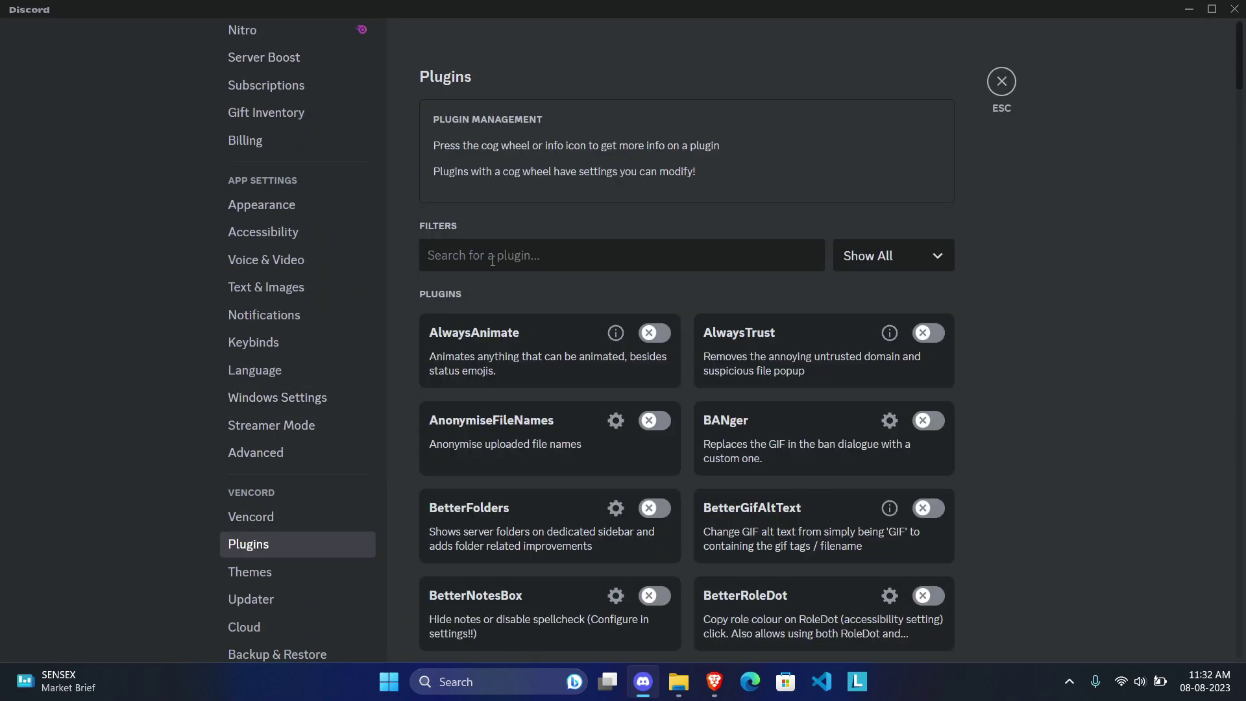
pyautogui.write('plain')
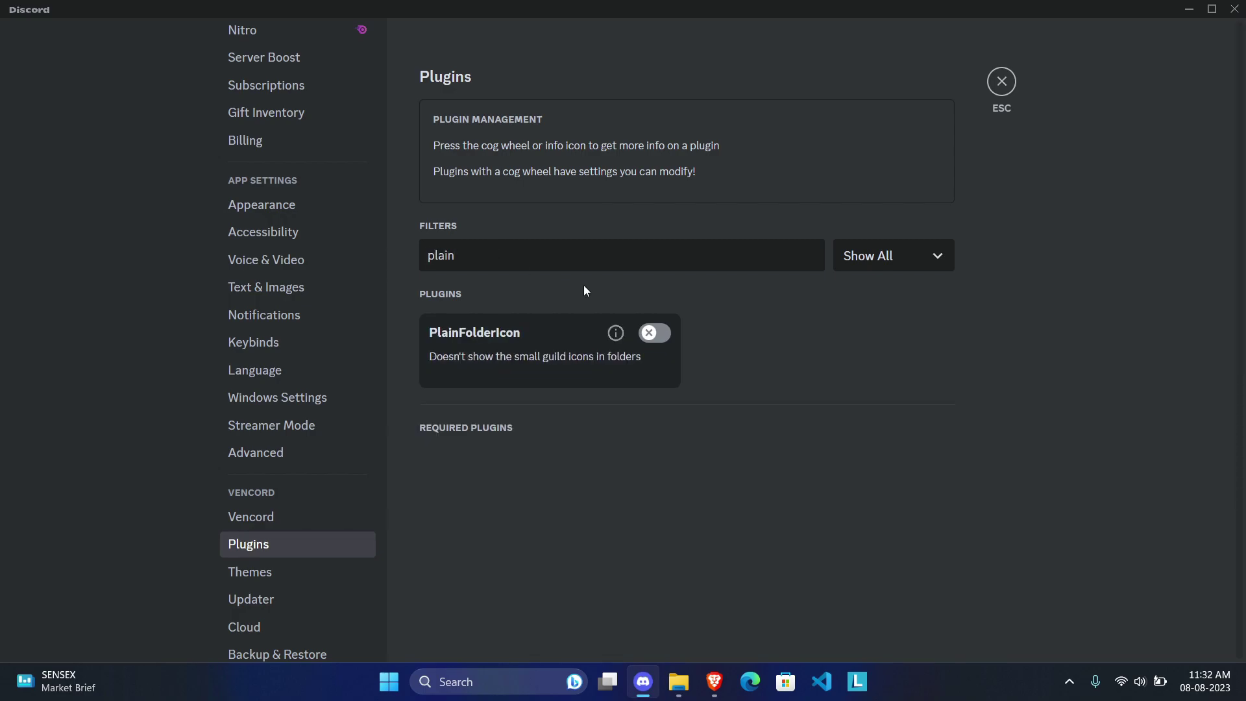
pyautogui.click(656, 333)
pyautogui.moveTo(529, 259); pyautogui.dragTo(409, 270)
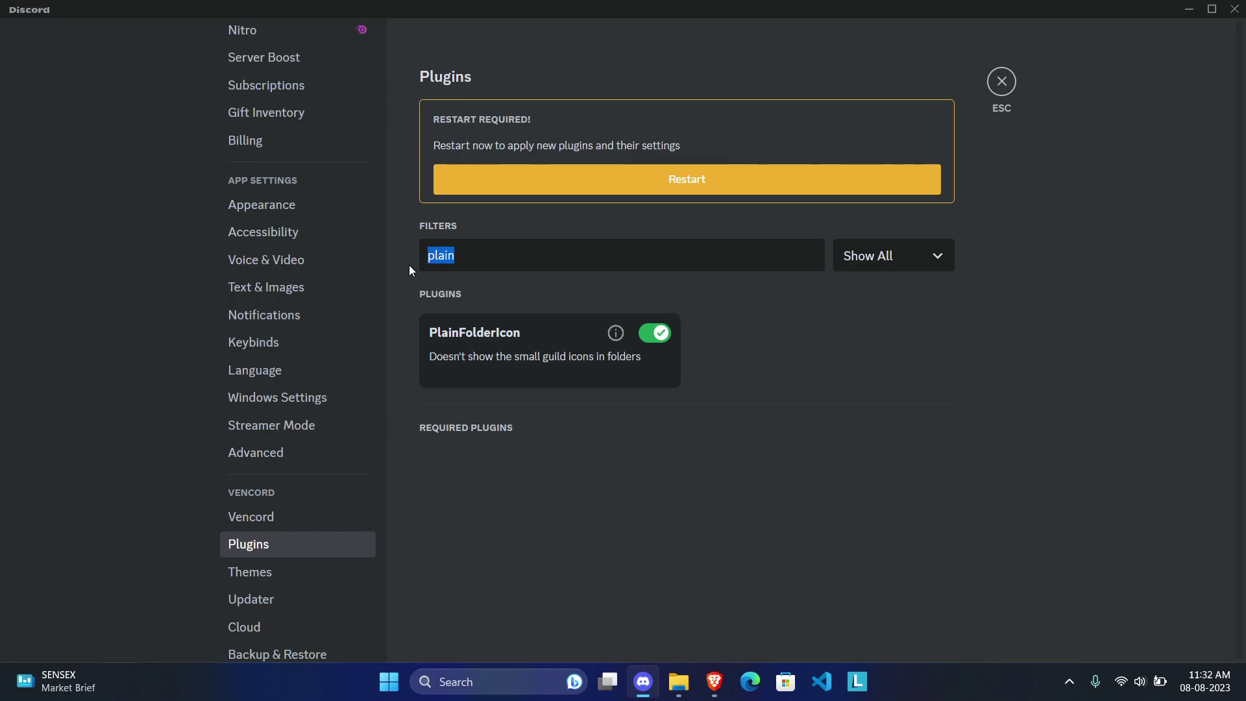
pyautogui.click(647, 180)
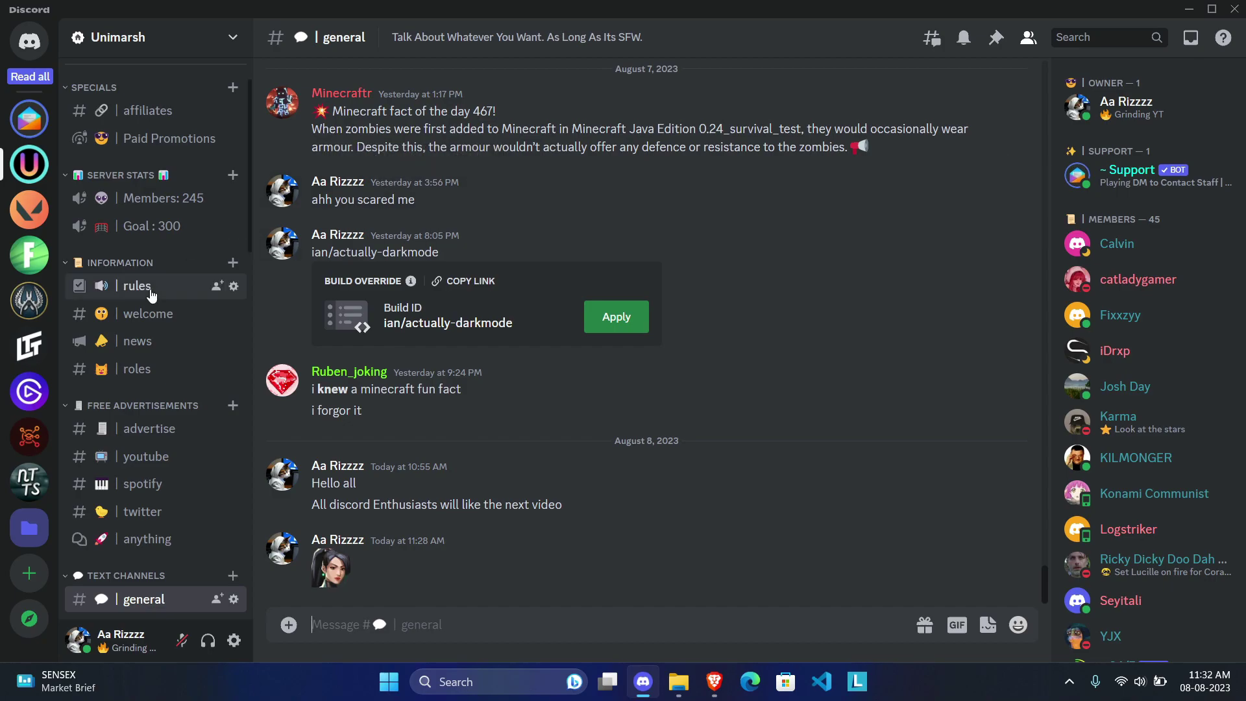
# Step: Set the server folder's colour to purple in its Folder Settings
pyautogui.scroll(-2, 151, 295)
pyautogui.rightClick(30, 527)
pyautogui.click(82, 574)
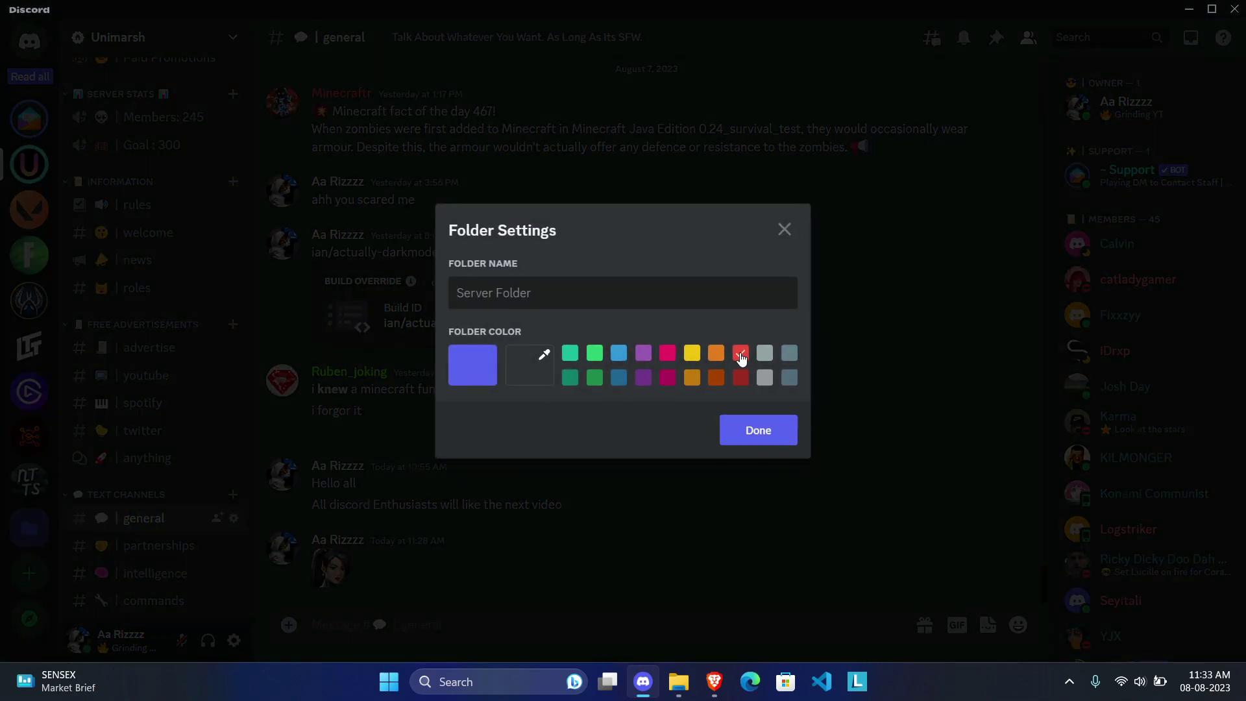
pyautogui.click(642, 359)
pyautogui.click(742, 423)
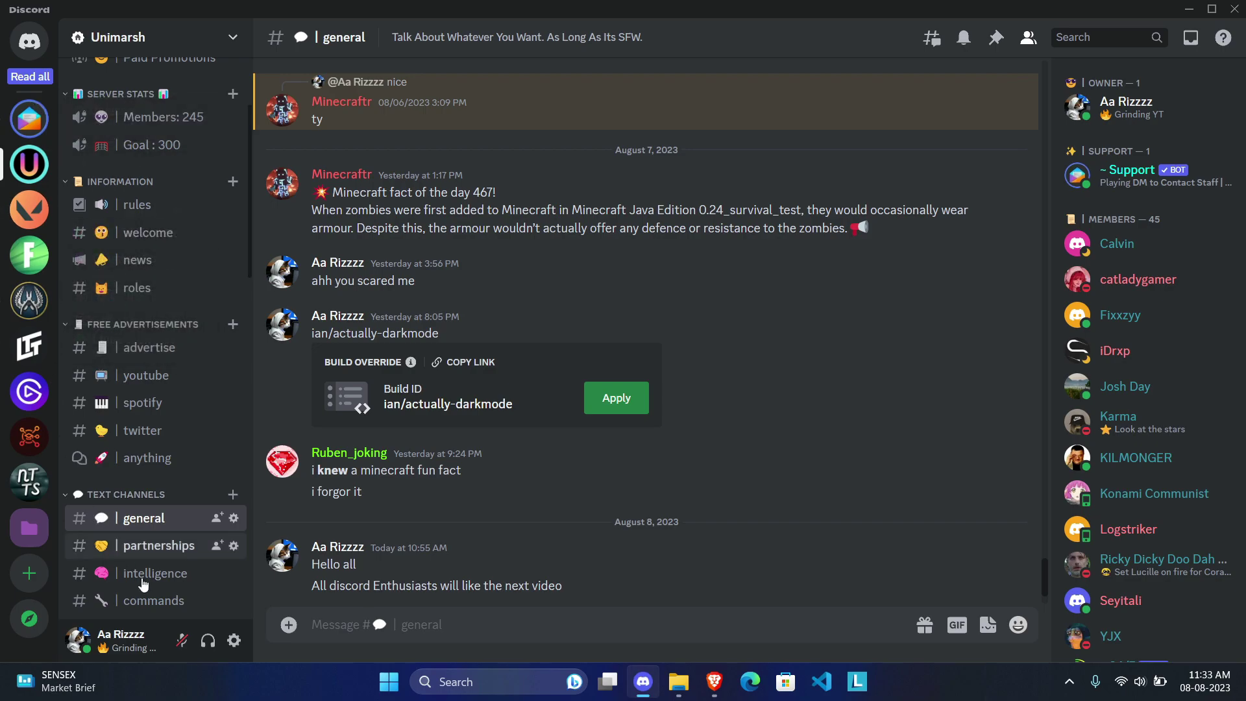
# Step: Enable the SilentTyping plugin, found by searching 'silen', and restart Discord
pyautogui.click(234, 641)
pyautogui.scroll(-5, 263, 436)
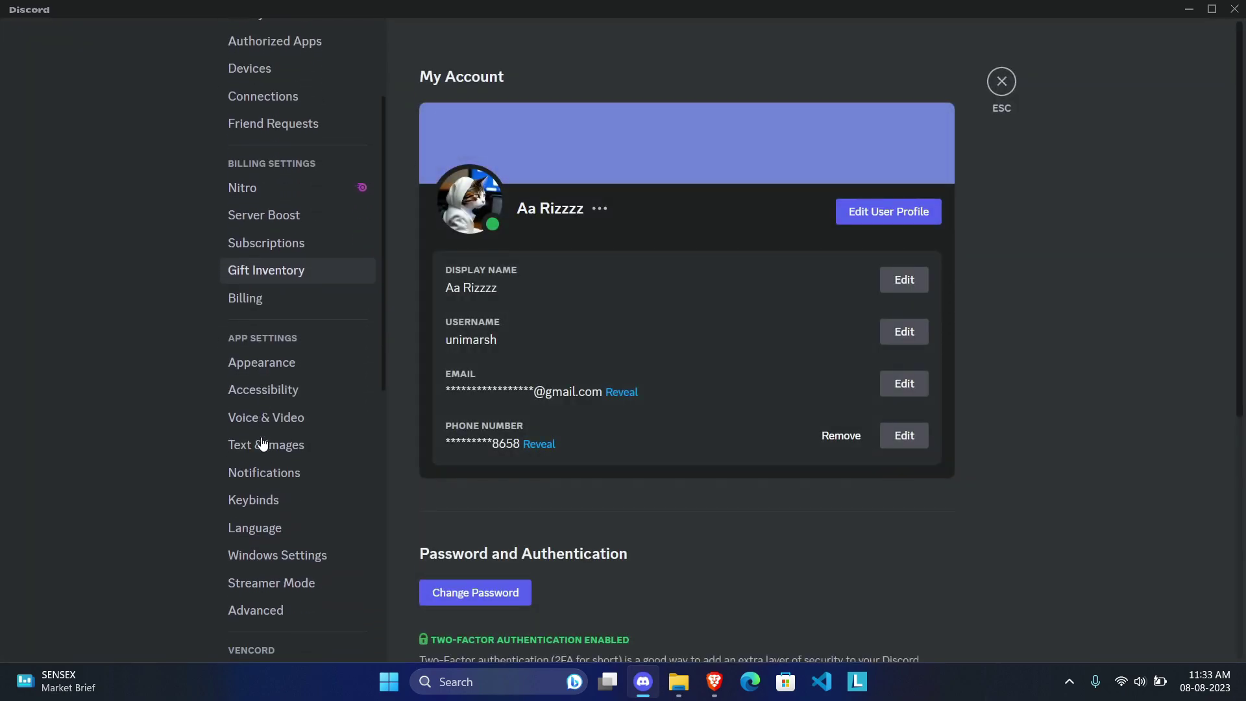
pyautogui.click(251, 547)
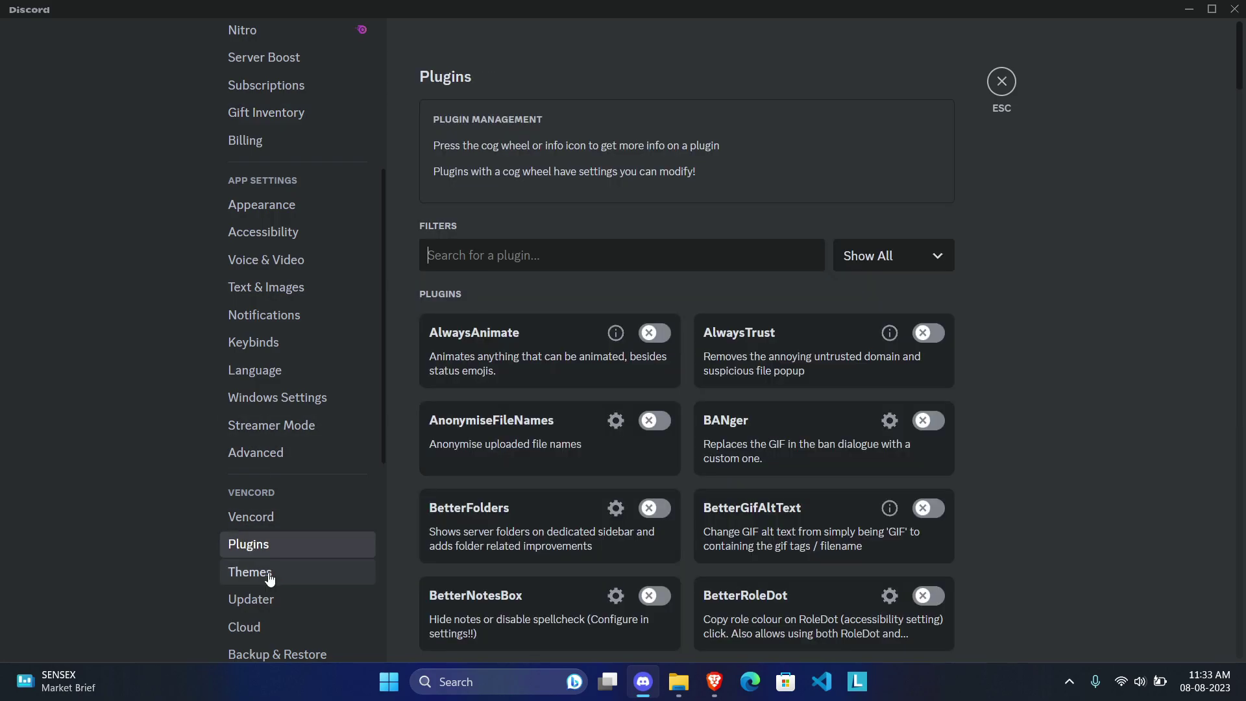
pyautogui.write('silen')
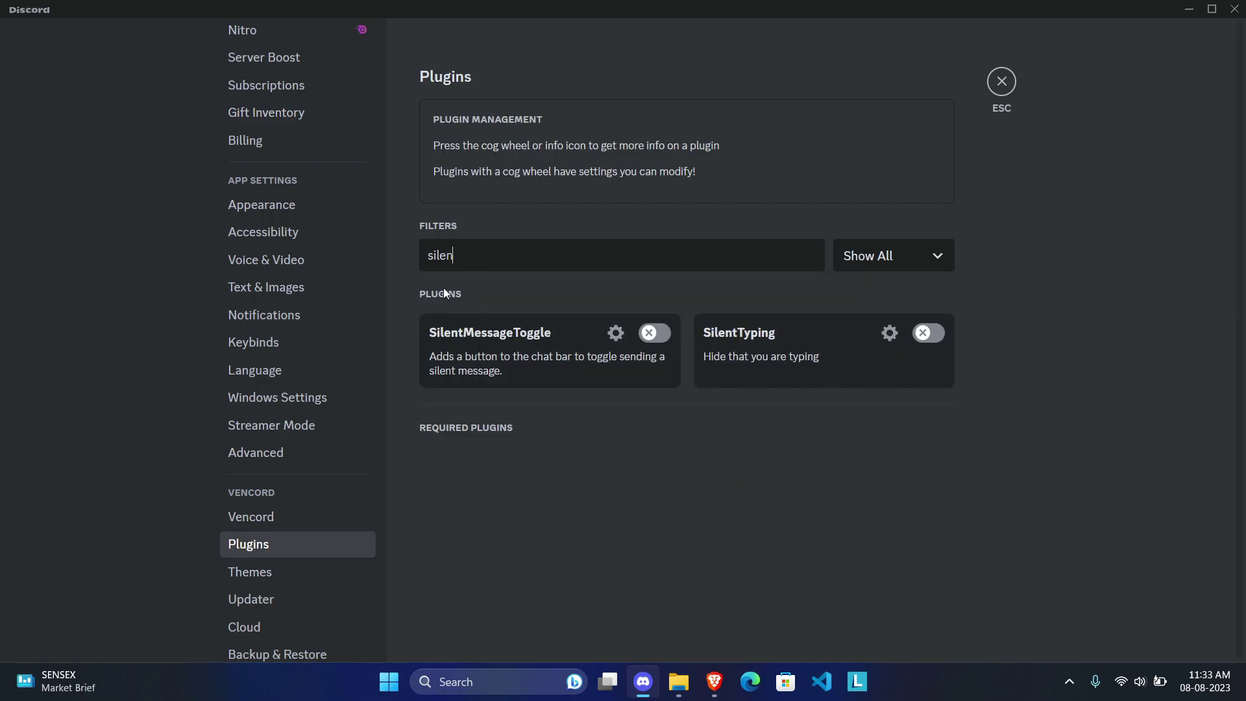
pyautogui.click(932, 333)
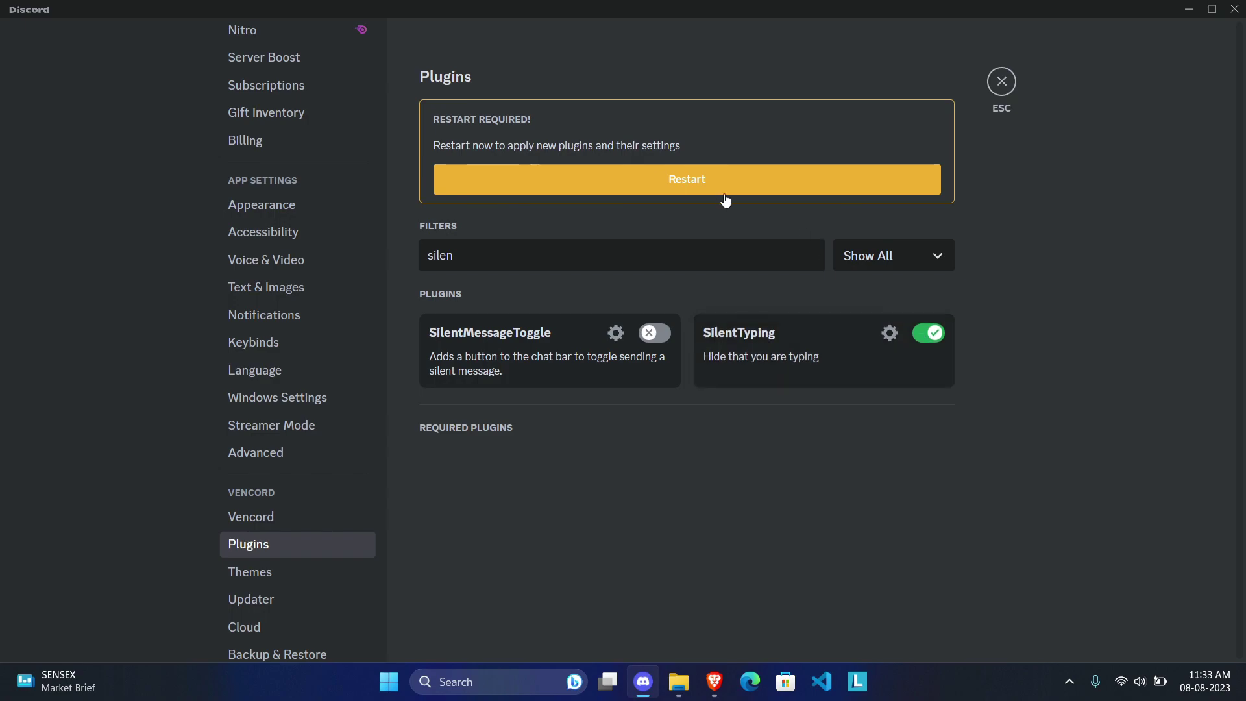
pyautogui.click(677, 178)
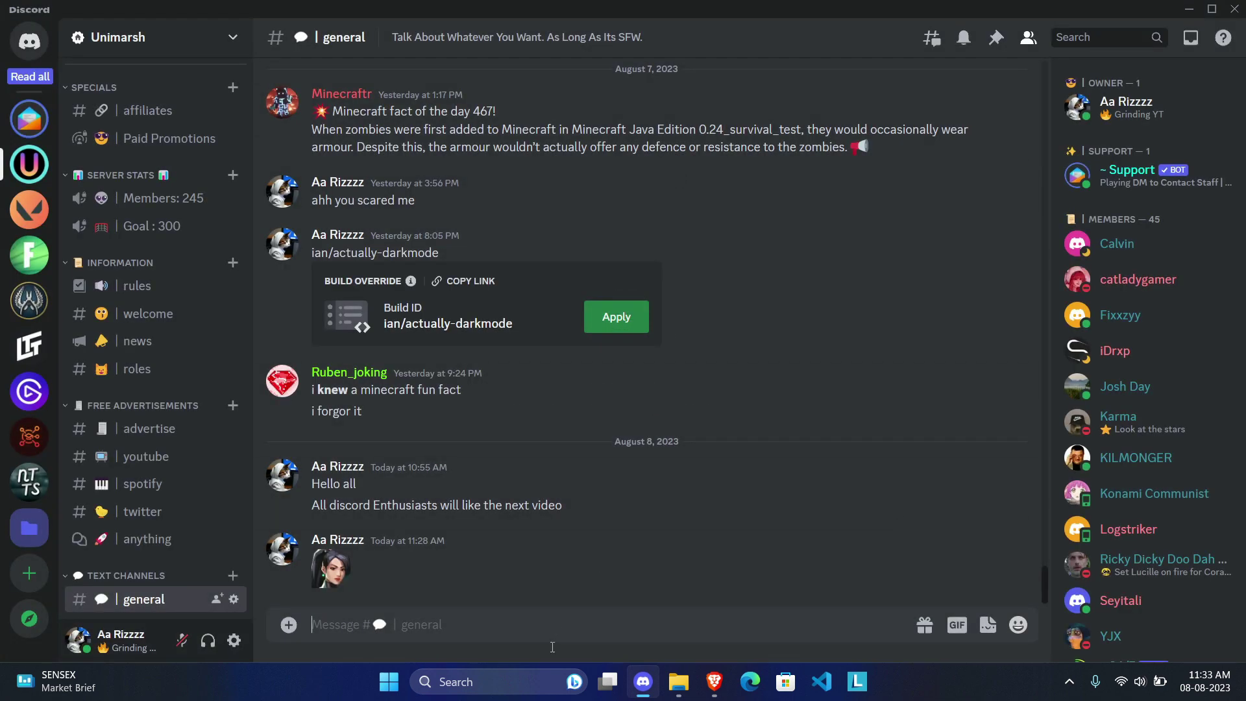
# Step: Type some test text in the message box, then clear it
pyautogui.write('hjksvkjsjknfjkesnf')
pyautogui.hotkey('ctrl', 'a')
pyautogui.press('BackSpace')
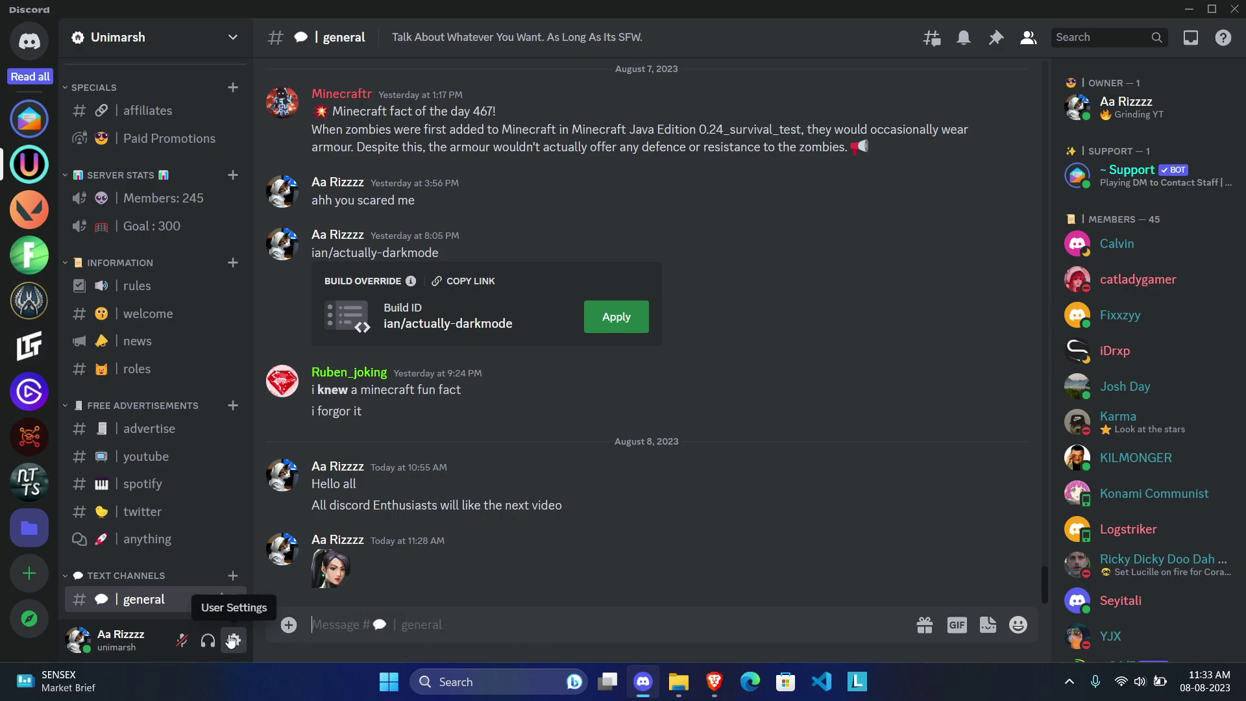
# Step: Filter plugins to Show Enabled, turn on SilentTyping's Show Icon, save, and close settings
pyautogui.click(289, 624)
pyautogui.click(288, 625)
pyautogui.click(235, 641)
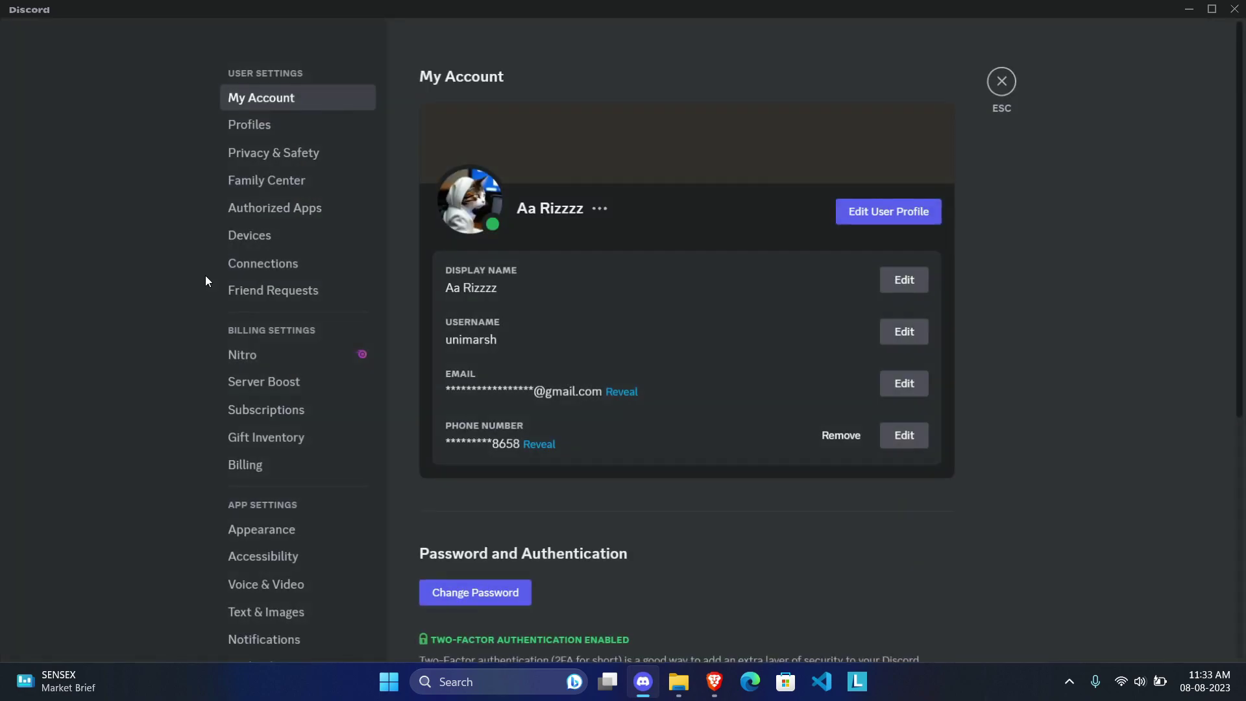
pyautogui.scroll(-5, 260, 480)
pyautogui.click(251, 549)
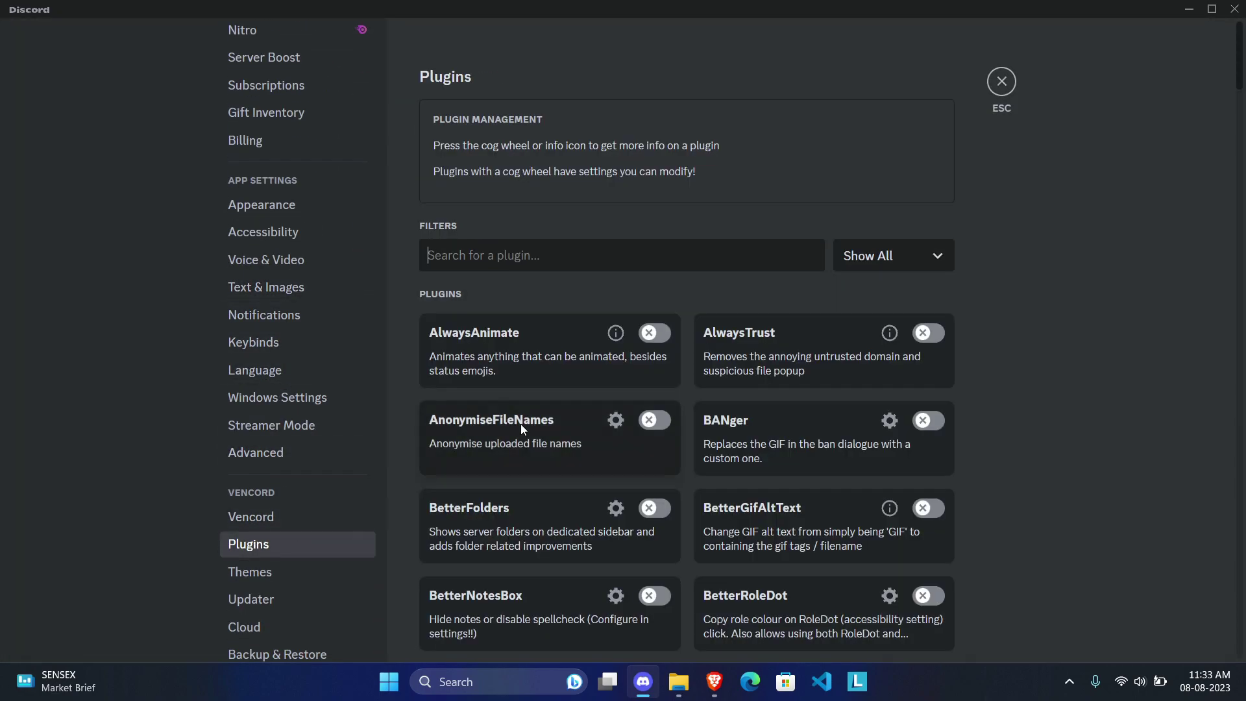
pyautogui.click(870, 257)
pyautogui.click(875, 323)
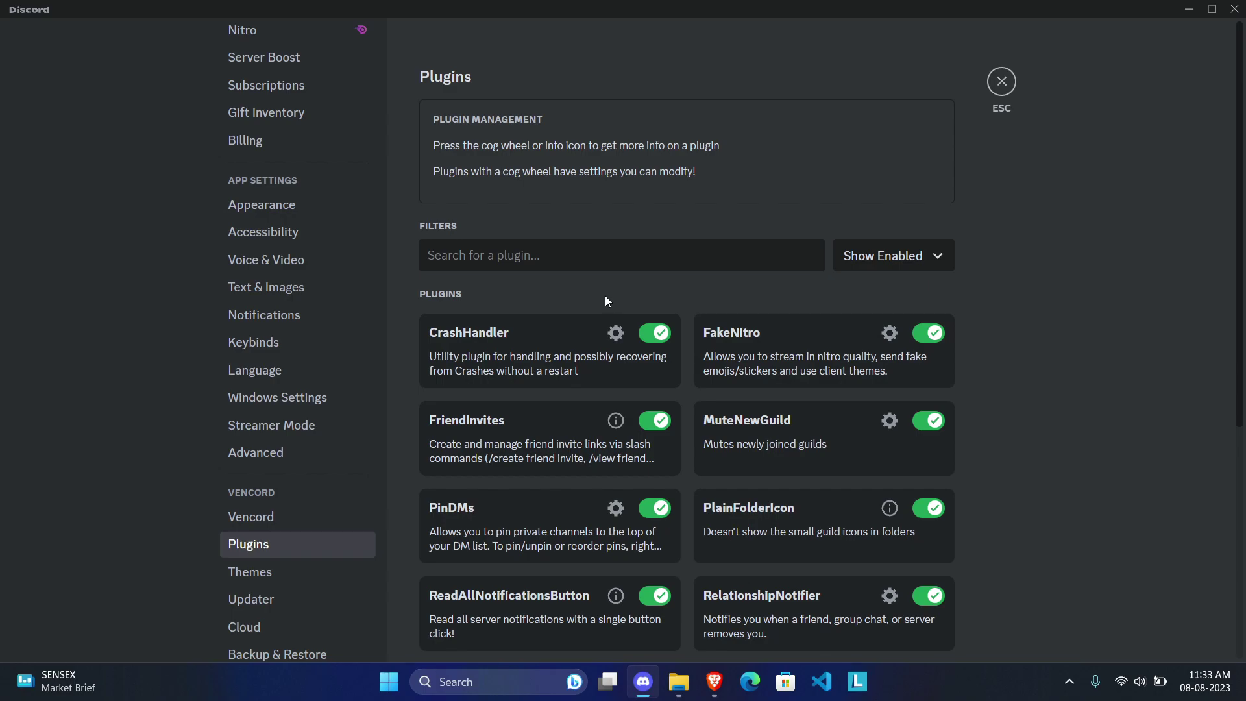
pyautogui.scroll(-3, 605, 294)
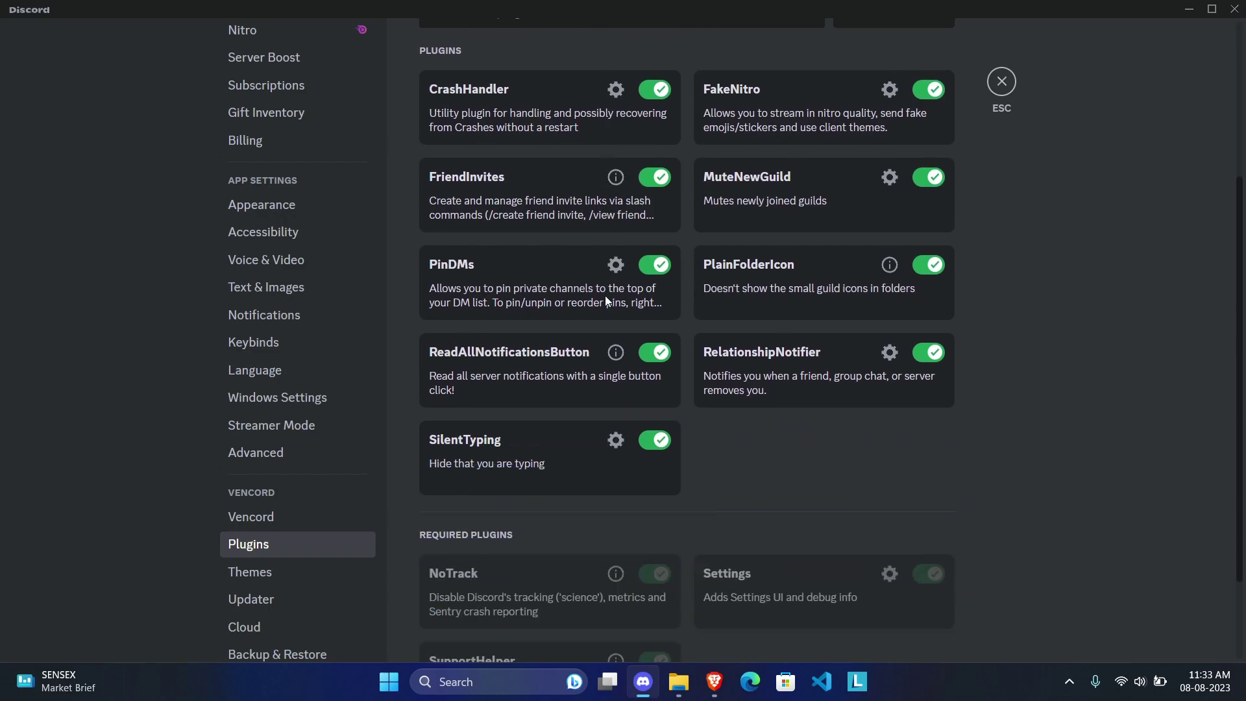
pyautogui.click(616, 440)
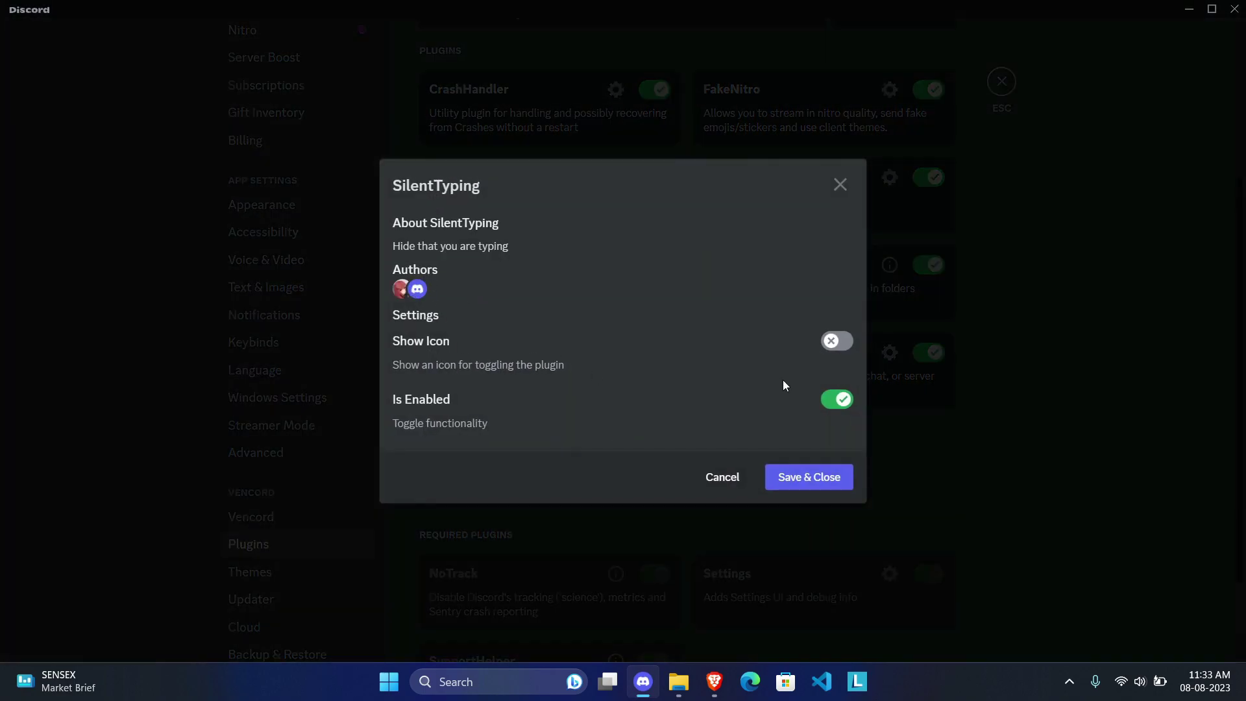
pyautogui.click(851, 344)
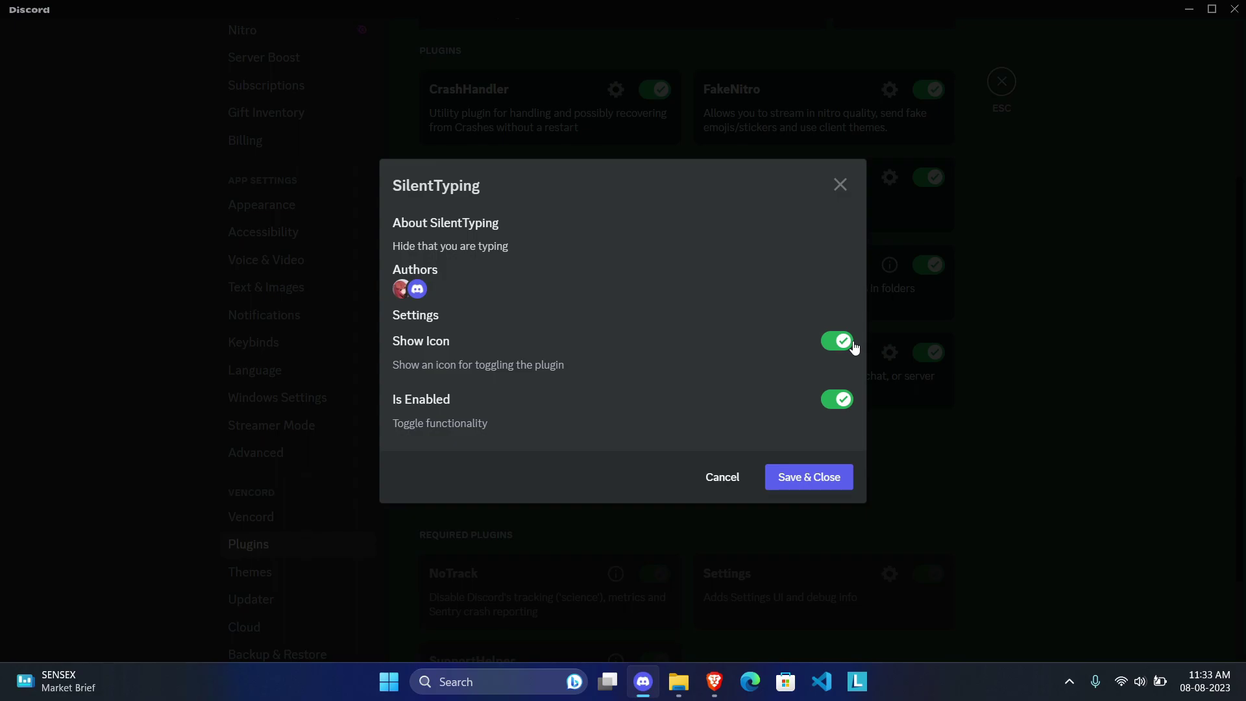
pyautogui.click(798, 481)
pyautogui.click(999, 83)
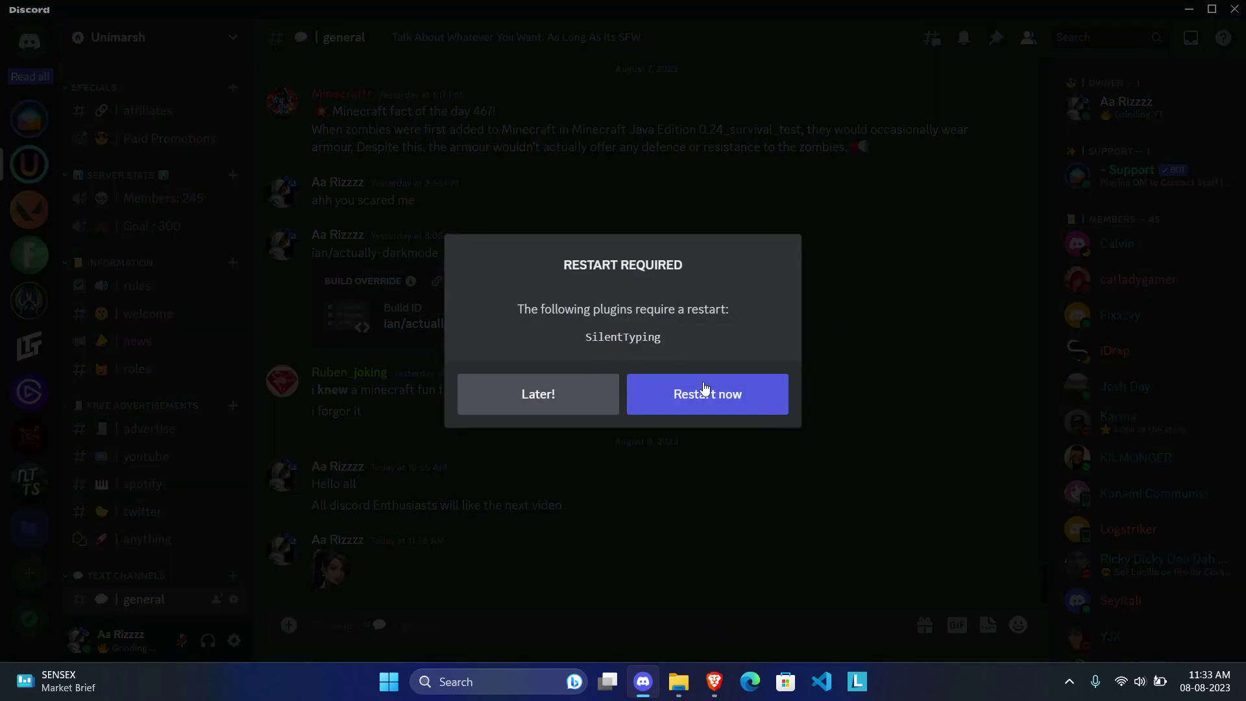
# Step: Restart Discord, switch silent typing off from the chat box, clear the test text, and open User Settings
pyautogui.click(713, 397)
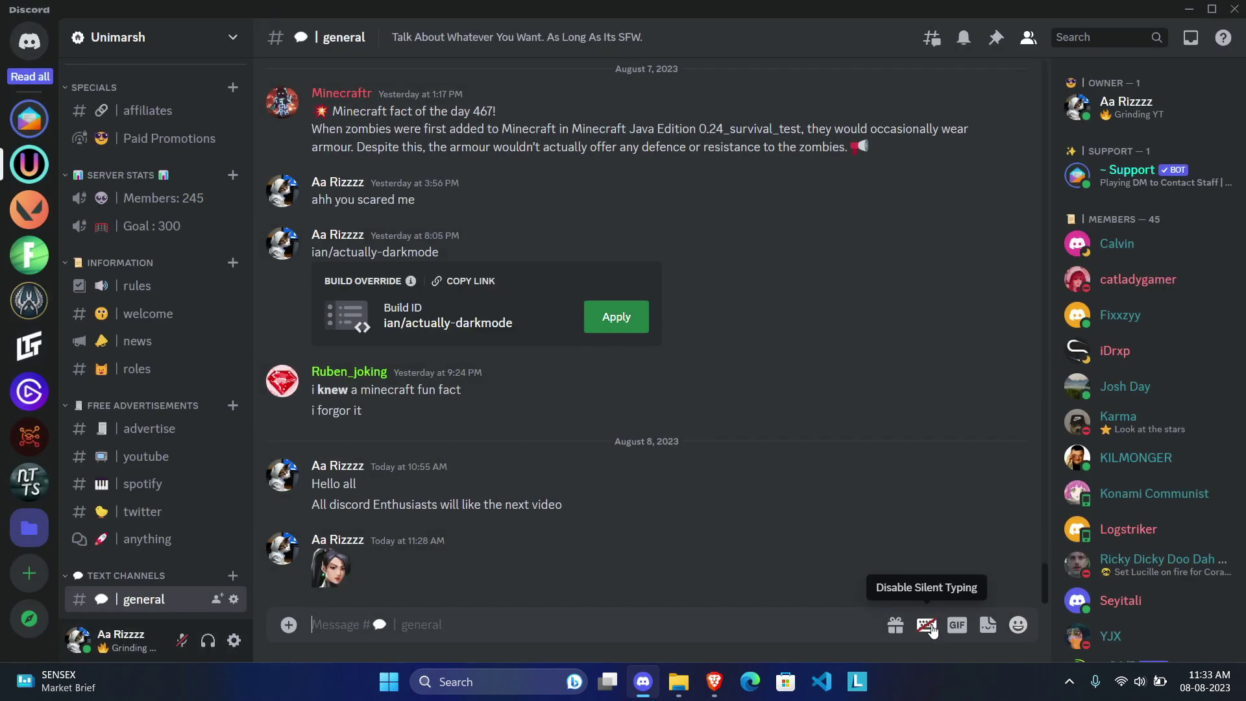
pyautogui.click(930, 628)
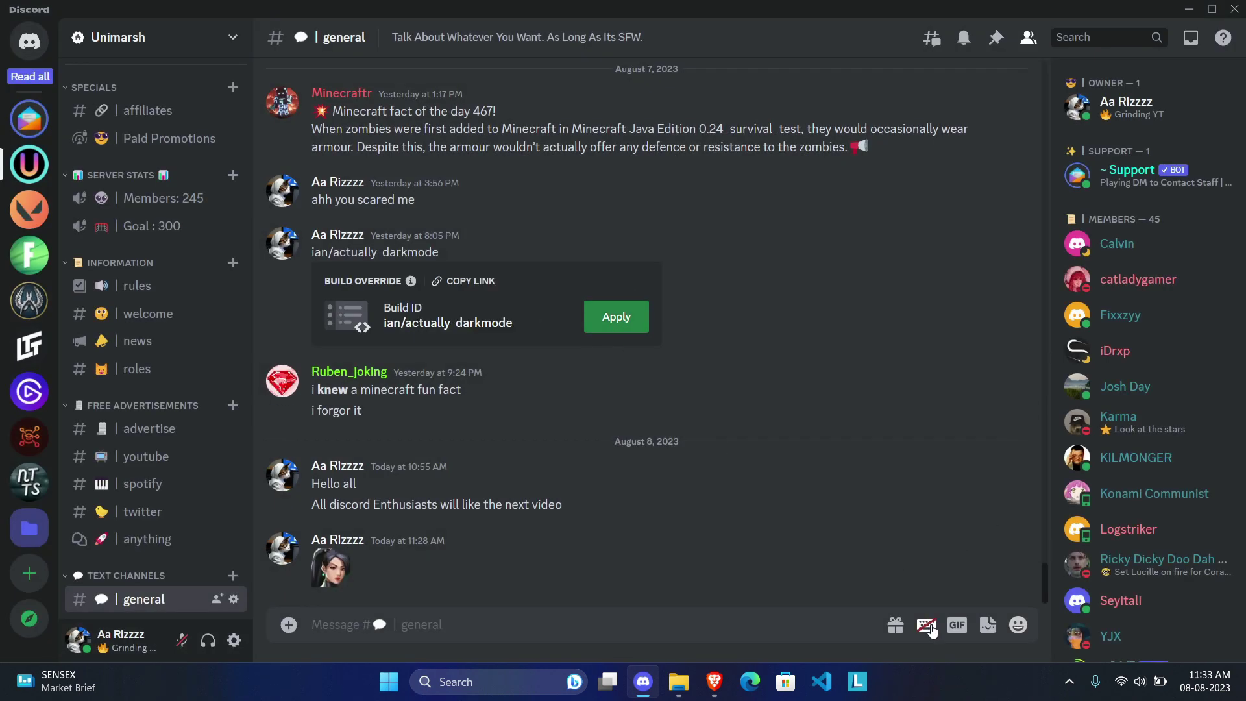
pyautogui.write('dzbhdhdhd')
pyautogui.hotkey('ctrl', 'a')
pyautogui.press('BackSpace')
pyautogui.click(235, 641)
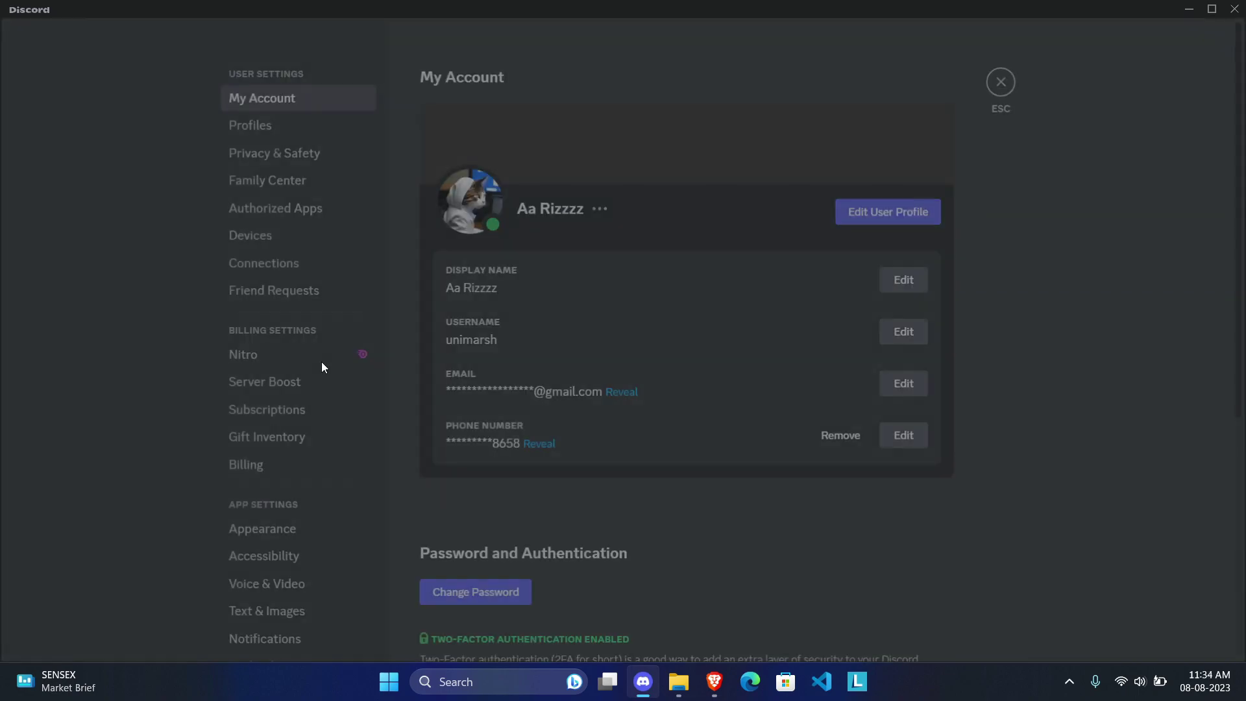
# Step: Enable the NoReplyMention plugin, found by searching 'reply' in the Vencord plugin list
pyautogui.scroll(-4, 286, 357)
pyautogui.scroll(-3, 268, 384)
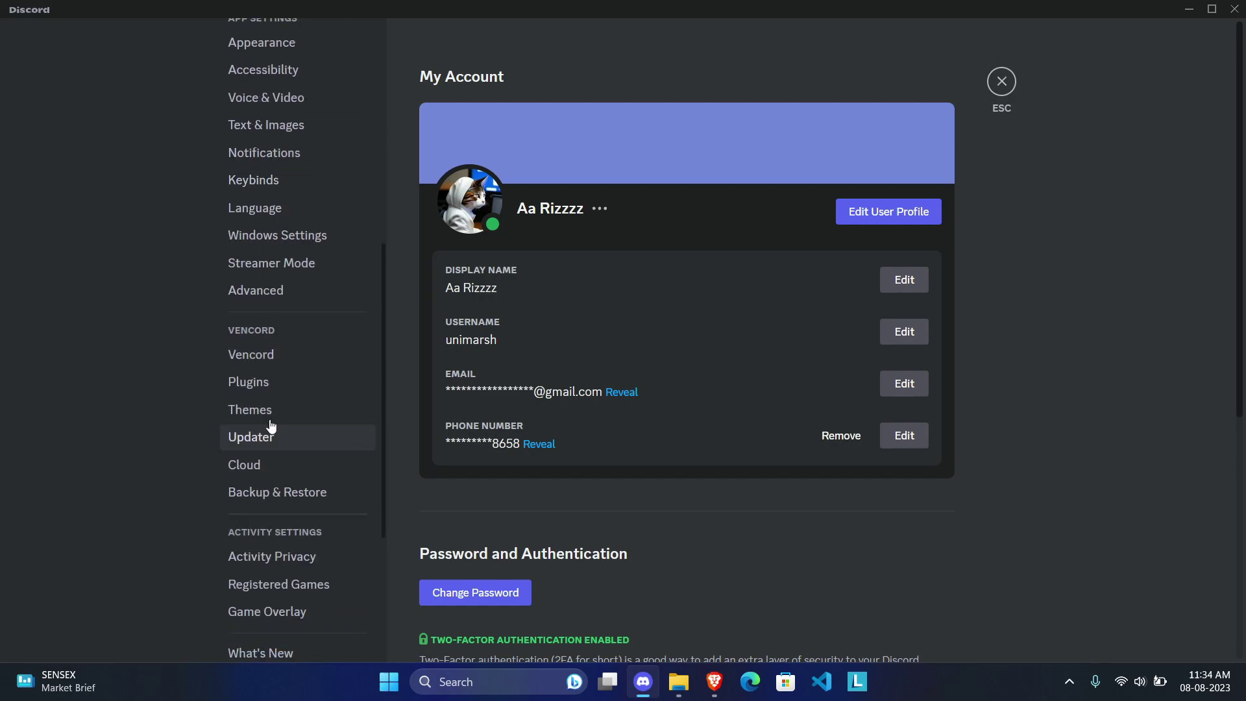
pyautogui.click(278, 384)
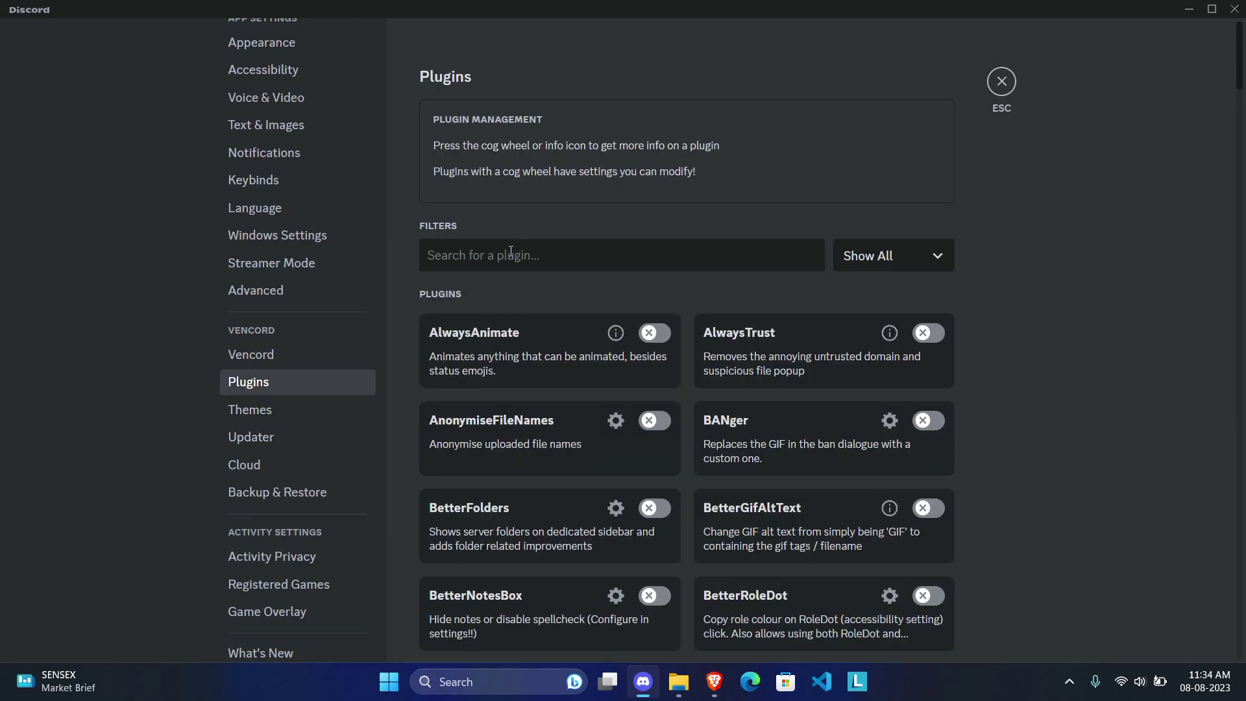
pyautogui.click(511, 251)
pyautogui.write('no r')
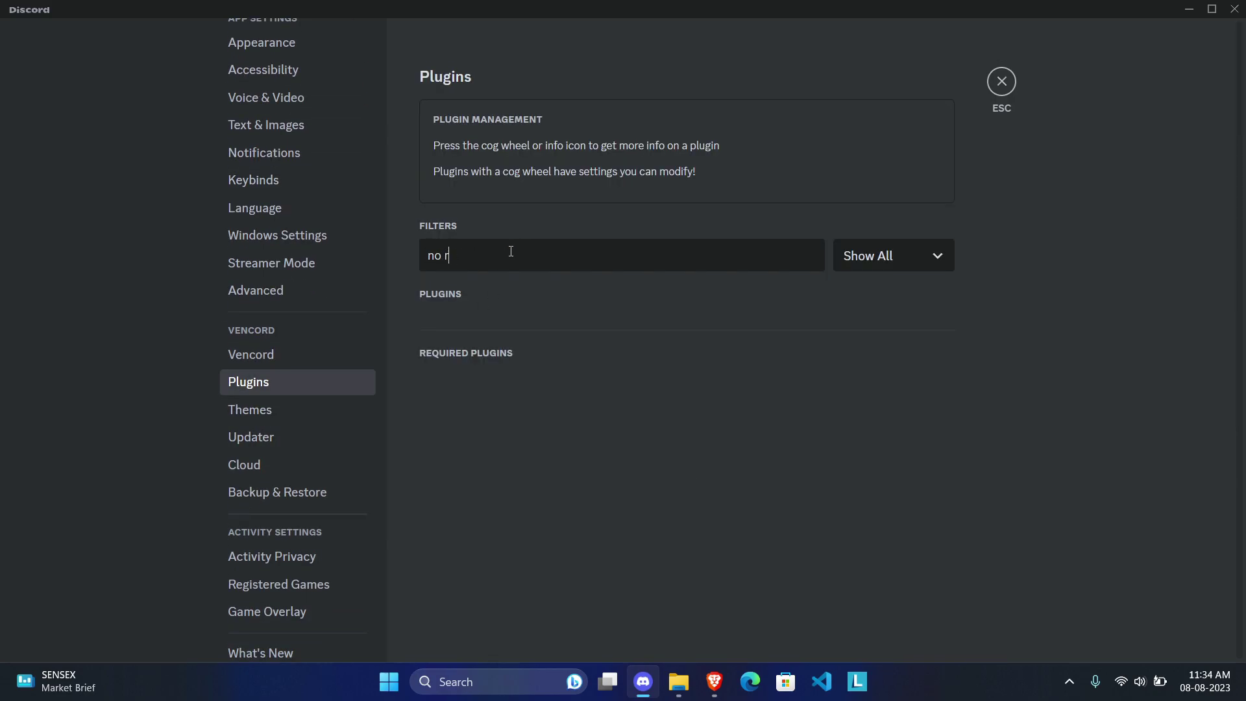
pyautogui.press('BackSpace')
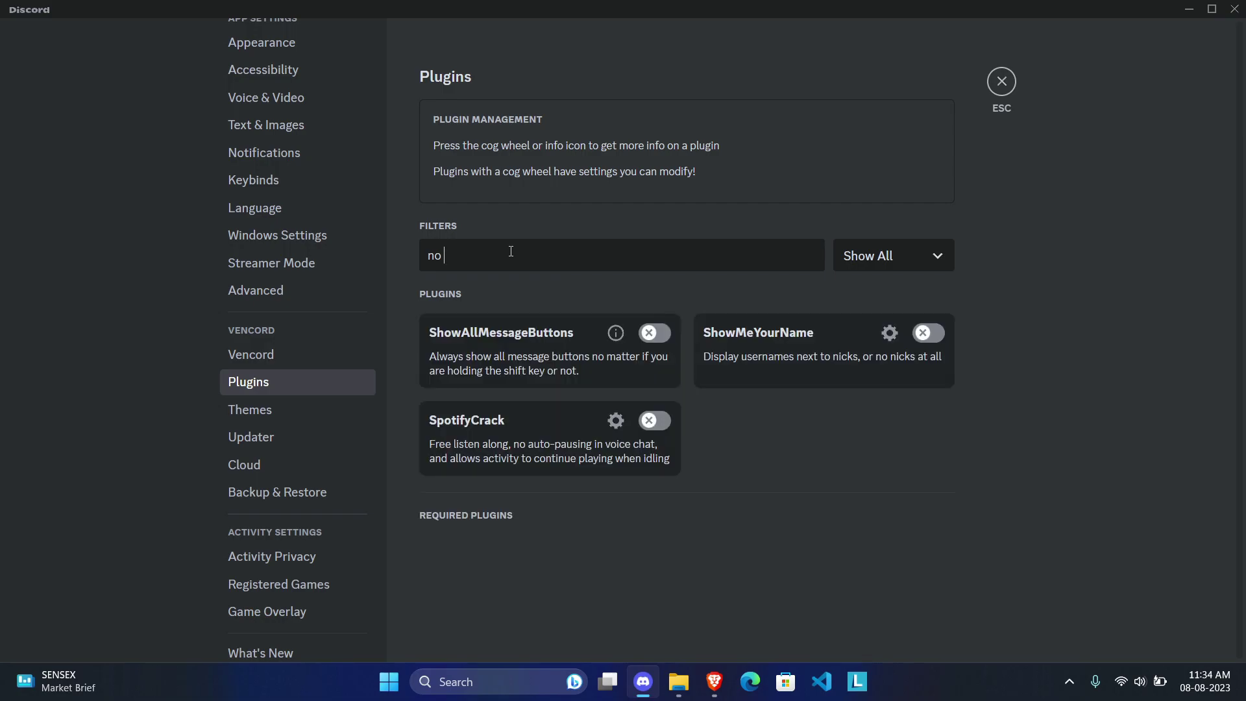
pyautogui.press('BackSpace')
pyautogui.press('BackSpace')
pyautogui.press('BackSpace')
pyautogui.write('replt')
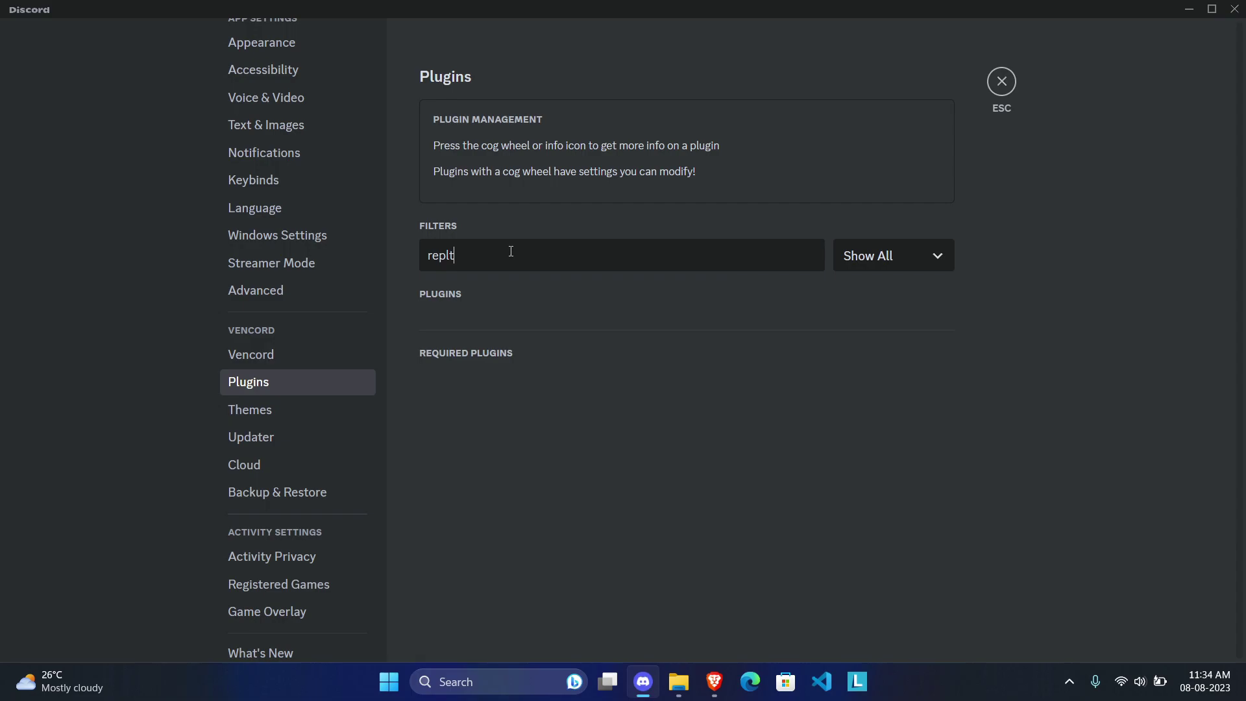
pyautogui.press('BackSpace')
pyautogui.write('y')
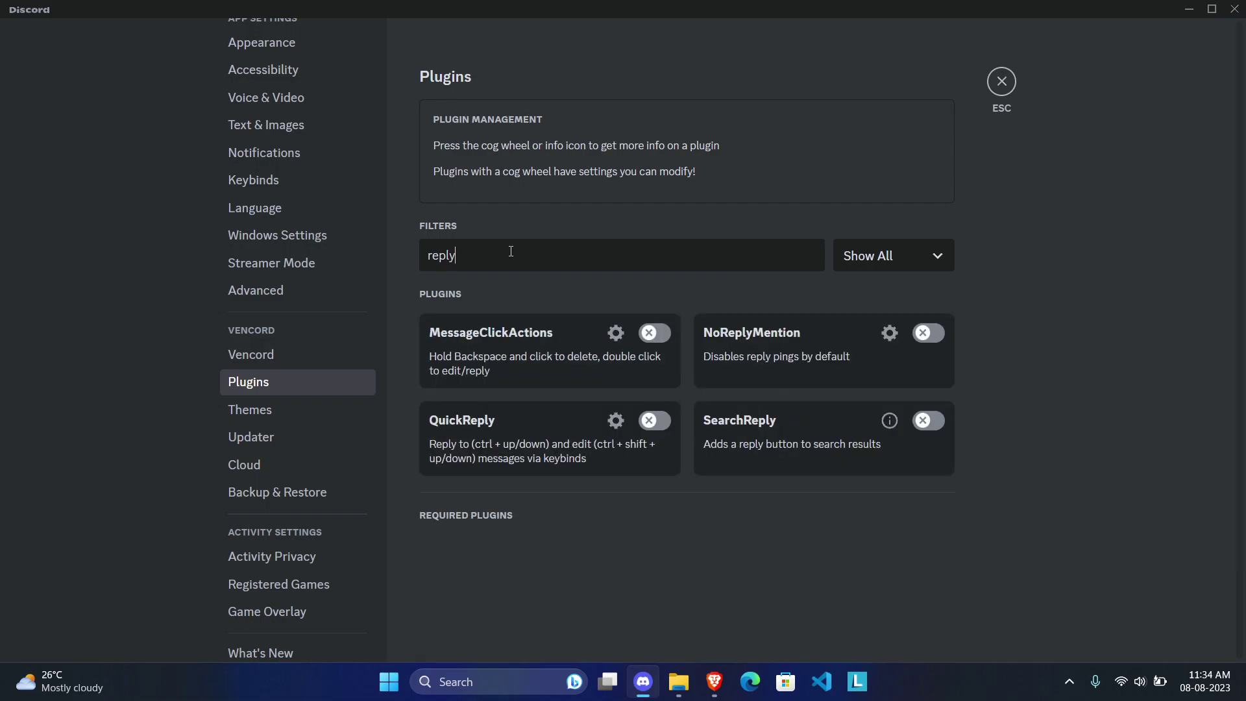
pyautogui.click(929, 334)
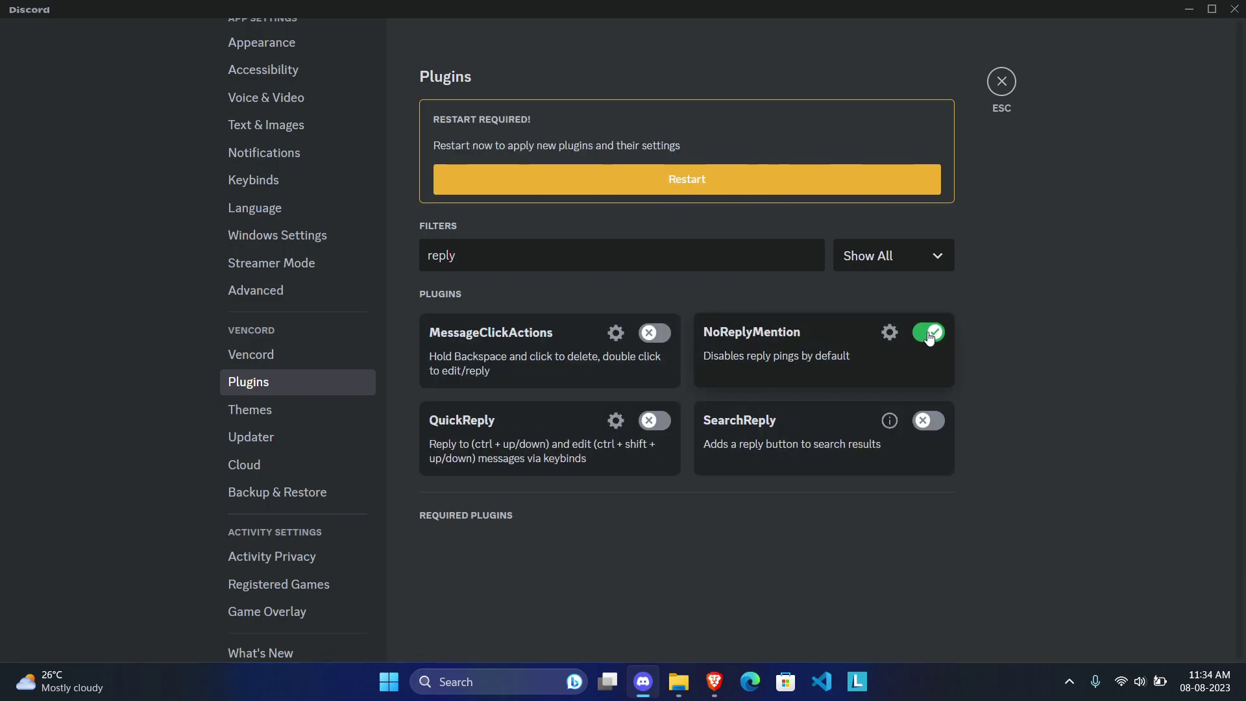
# Step: Restart Discord, then start a reply to the Minecraft fun fact message and cancel it
pyautogui.click(718, 185)
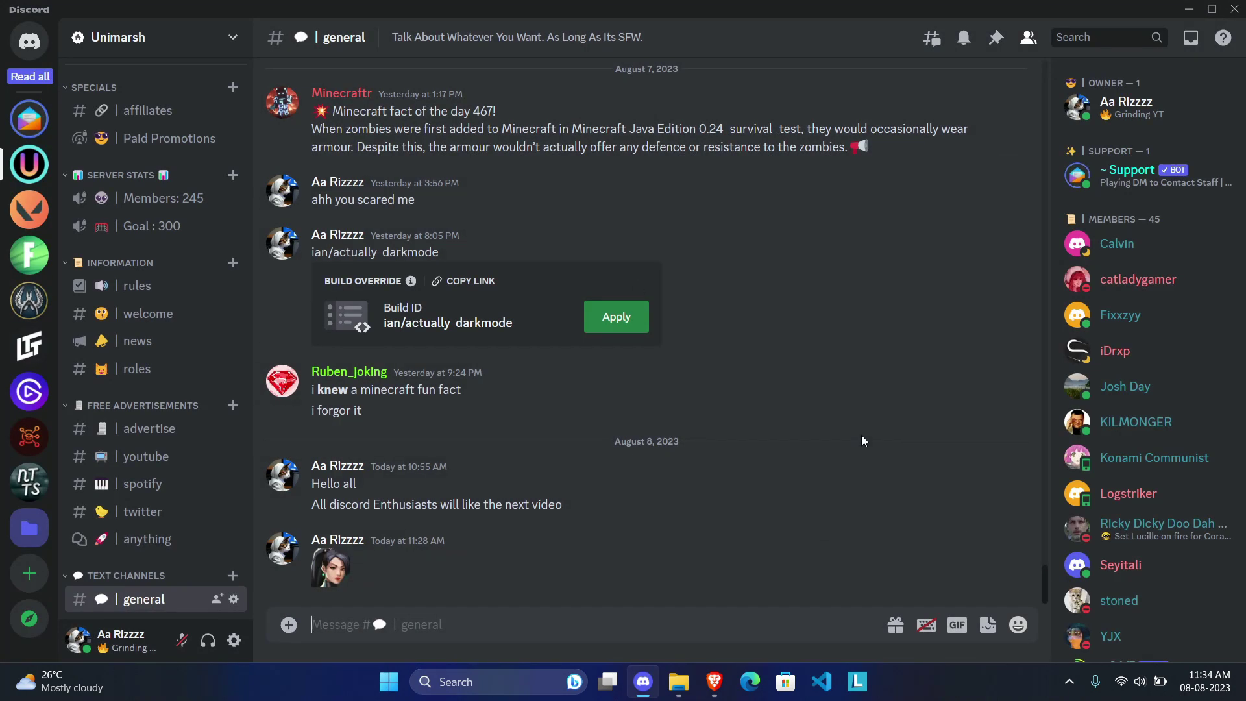
pyautogui.click(960, 362)
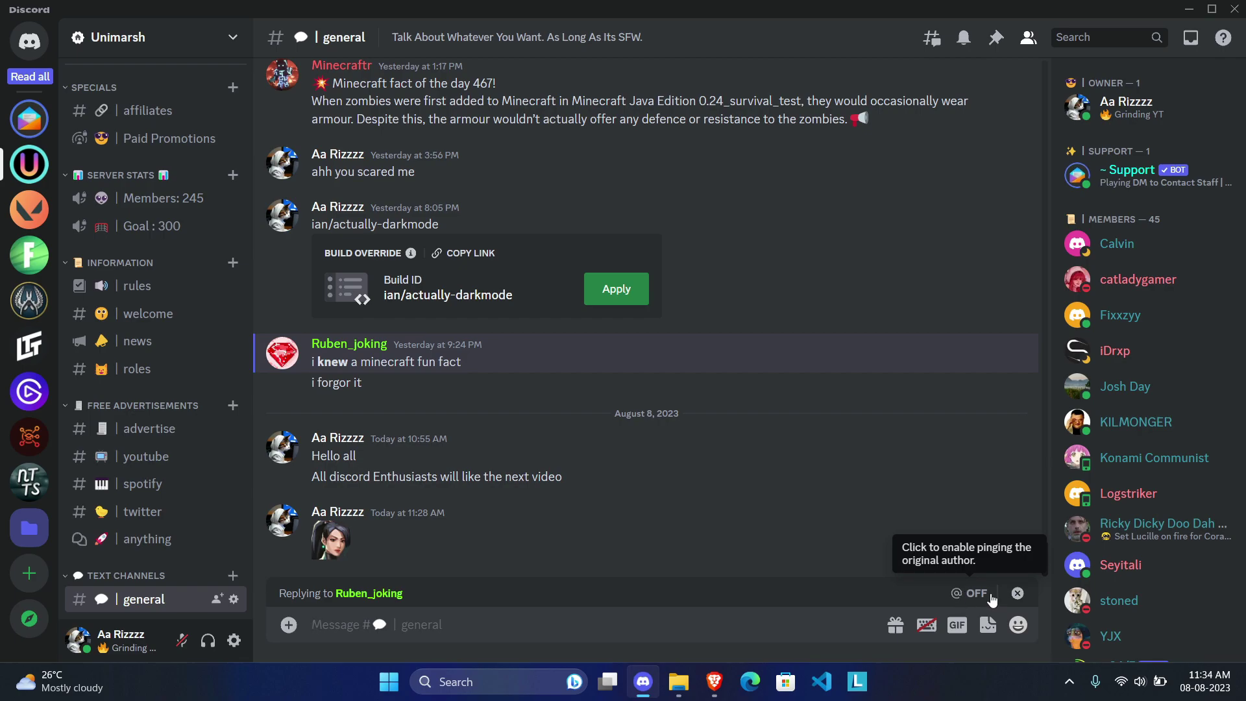
pyautogui.click(1017, 593)
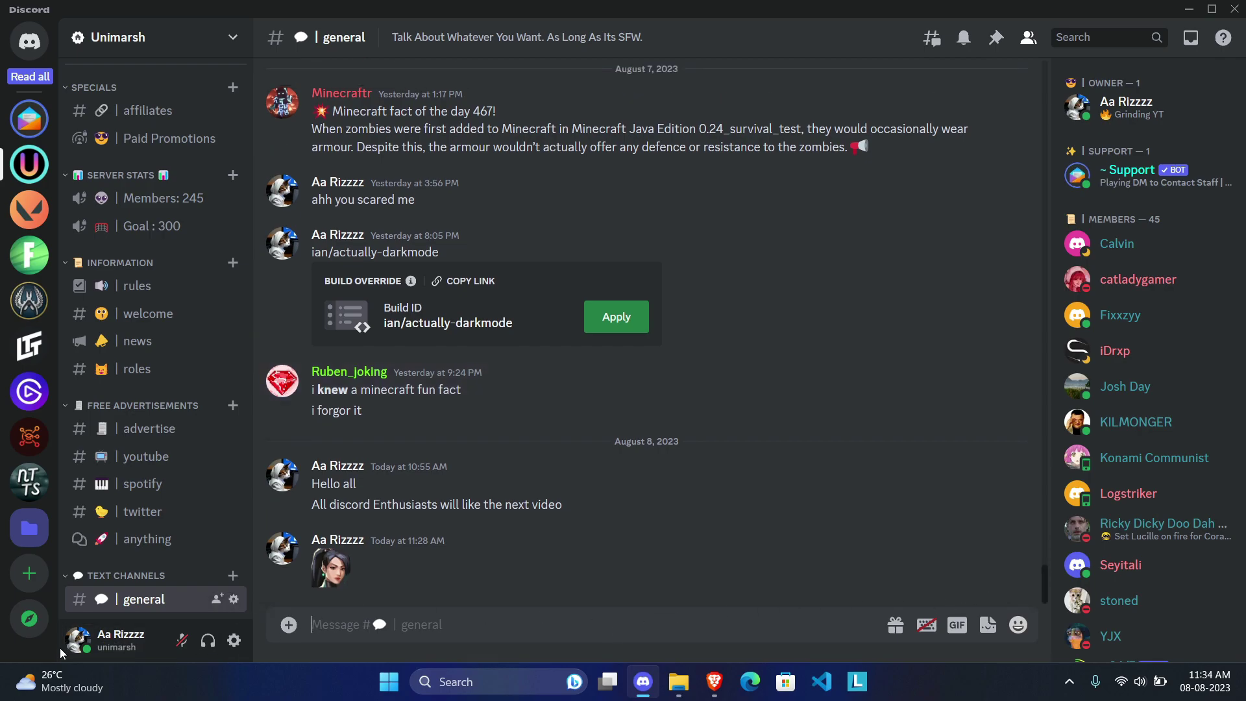
# Step: Enable the ImageZoom plugin, found by searching 'image', and restart Discord
pyautogui.click(234, 641)
pyautogui.scroll(-4, 256, 402)
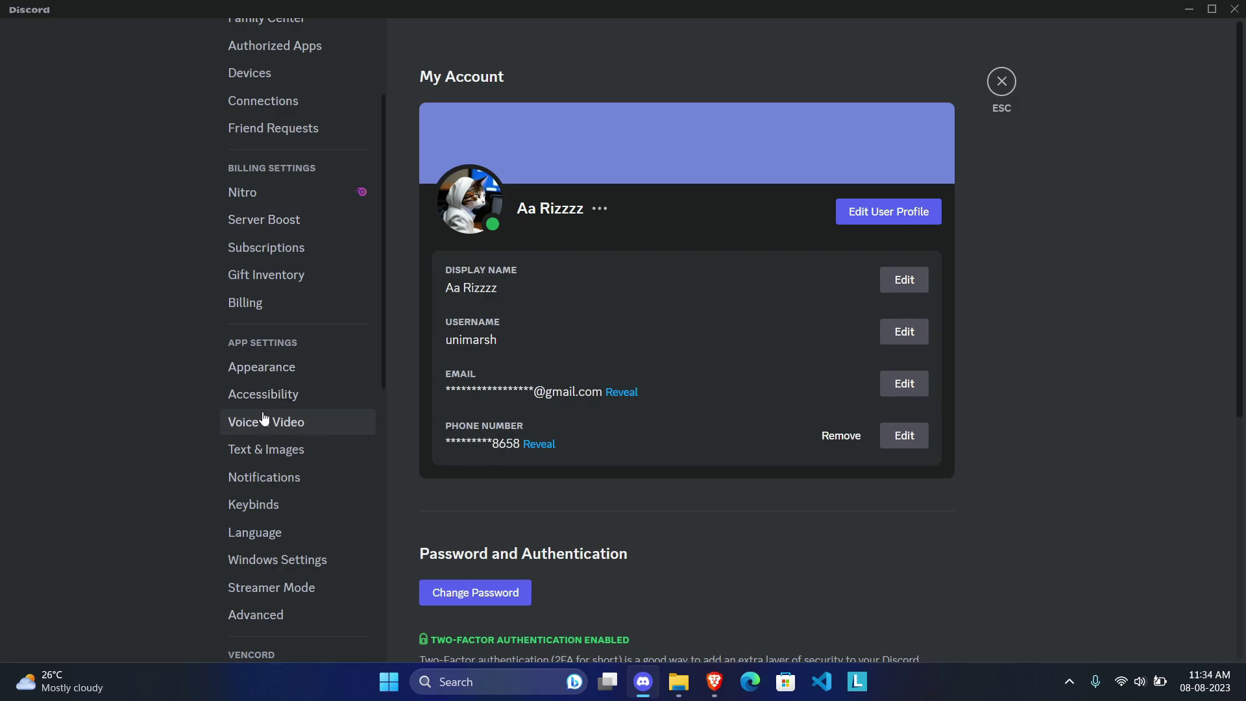
pyautogui.scroll(-4, 259, 411)
pyautogui.click(265, 464)
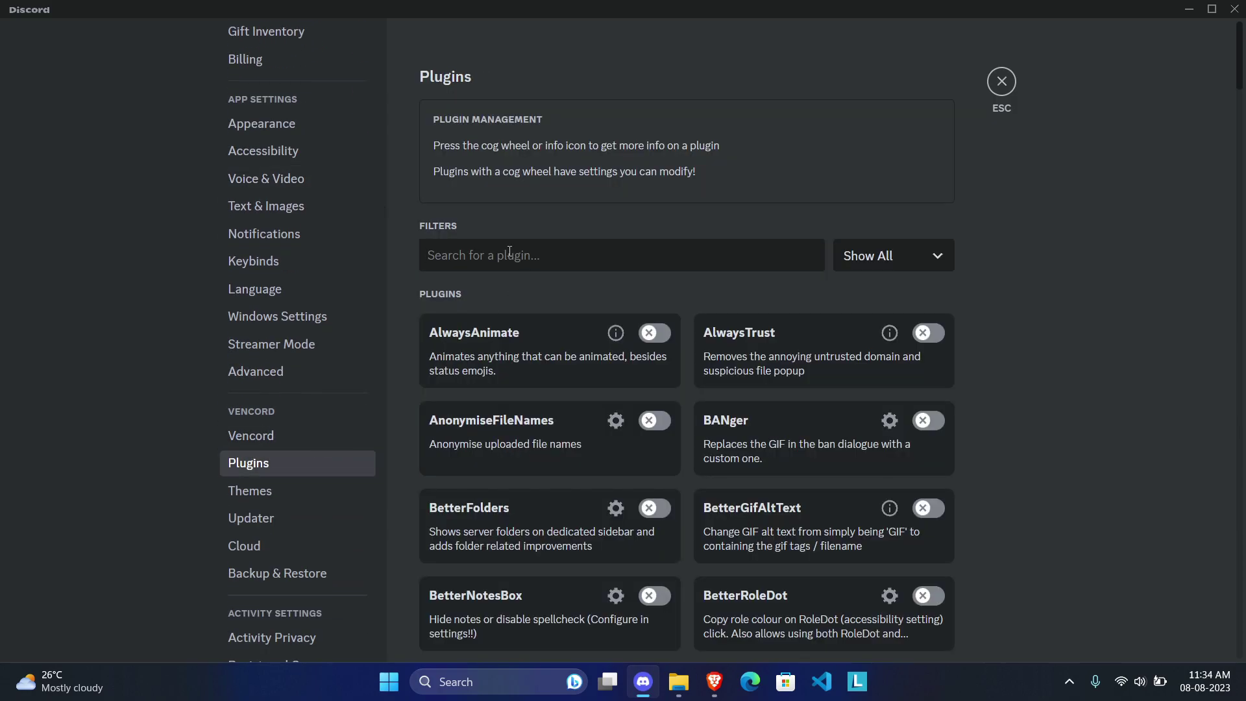
pyautogui.write('image')
pyautogui.click(655, 334)
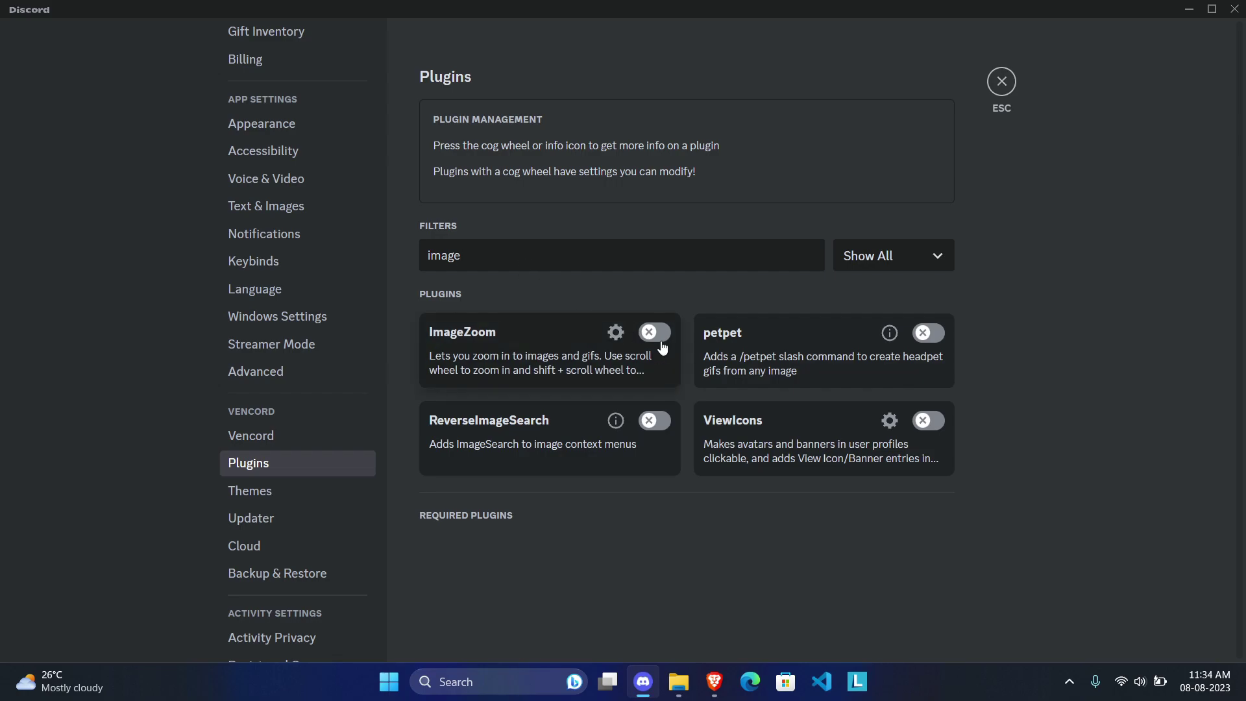
pyautogui.click(643, 194)
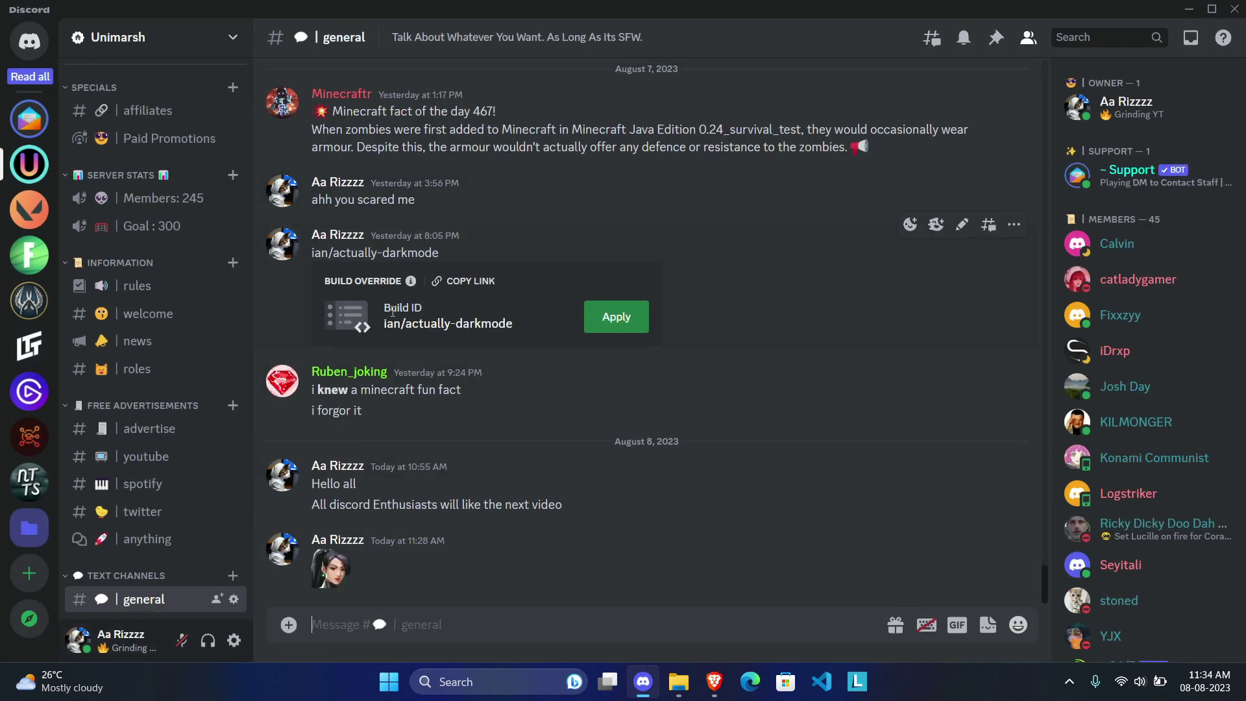
# Step: Test ImageZoom by enlarging the Stats image in #elevated, close it, and reopen User Settings
pyautogui.scroll(3, 536, 238)
pyautogui.scroll(2, 536, 237)
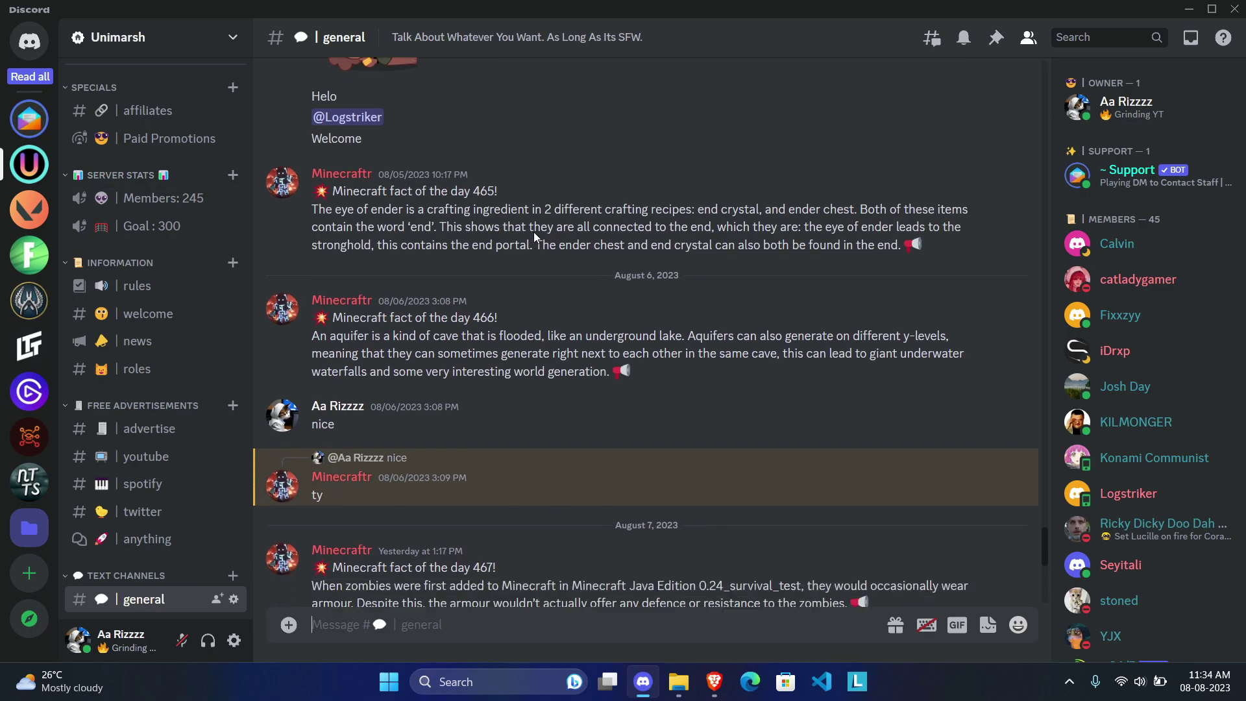
pyautogui.scroll(-5, 536, 238)
pyautogui.scroll(-4, 143, 448)
pyautogui.click(140, 185)
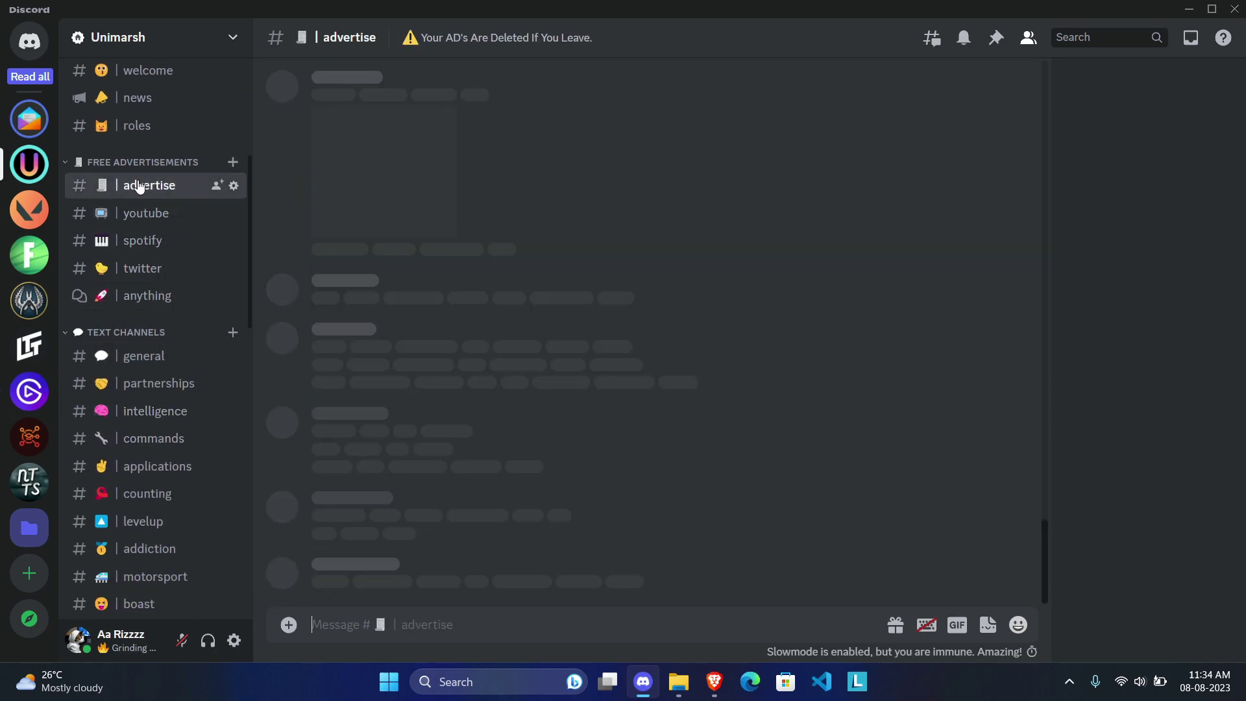
pyautogui.scroll(-5, 135, 311)
pyautogui.scroll(-3, 135, 314)
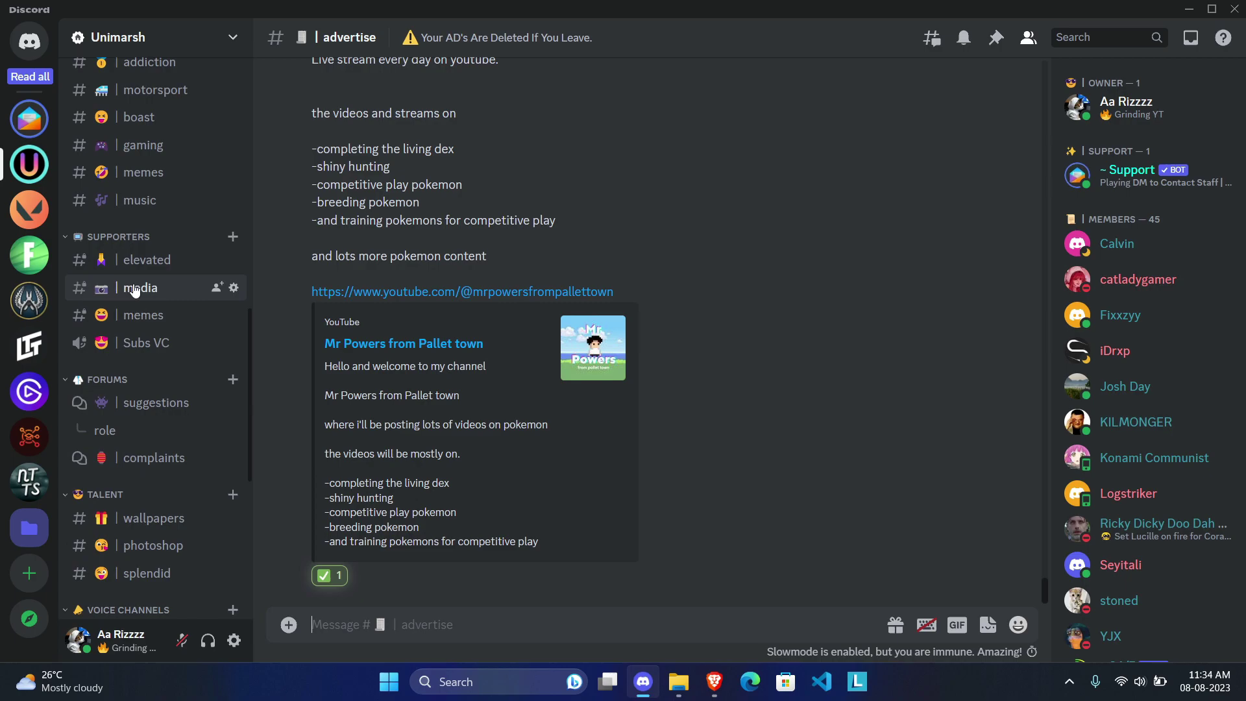
pyautogui.click(136, 260)
pyautogui.click(393, 375)
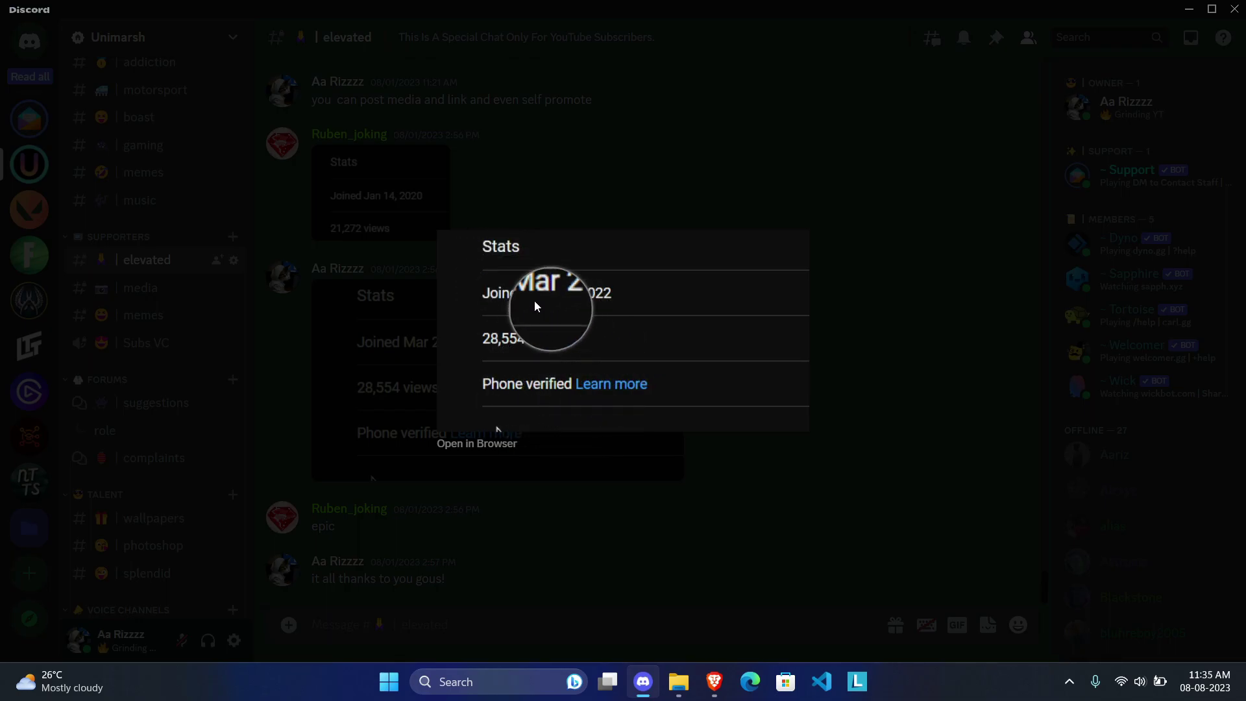
pyautogui.click(562, 453)
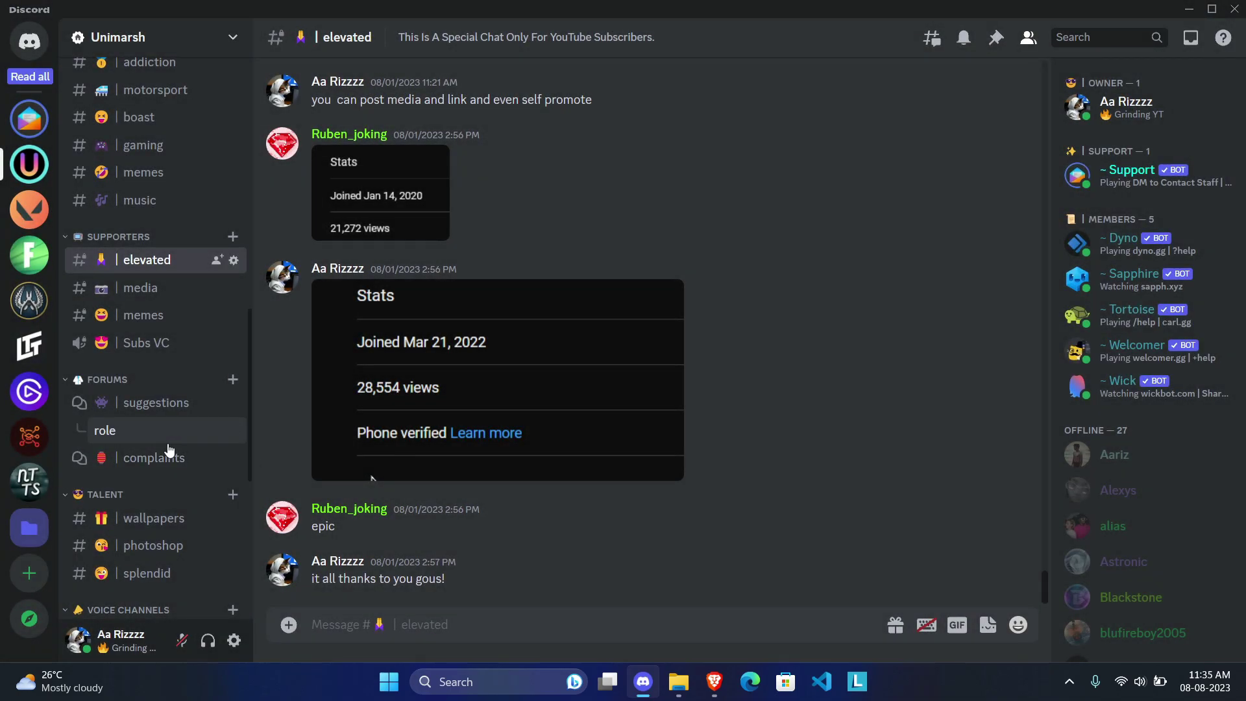
pyautogui.click(234, 641)
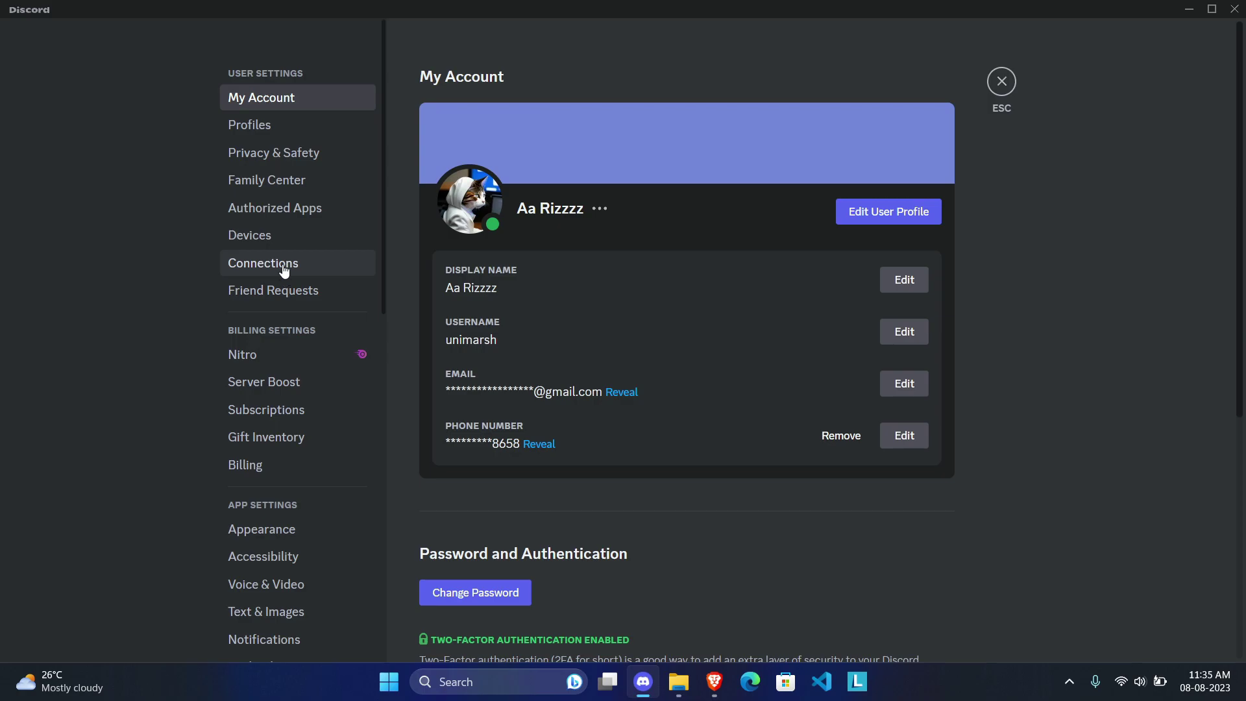
# Step: Enable the WhoReacted plugin, found by searching 'who', and restart Discord
pyautogui.scroll(-5, 282, 272)
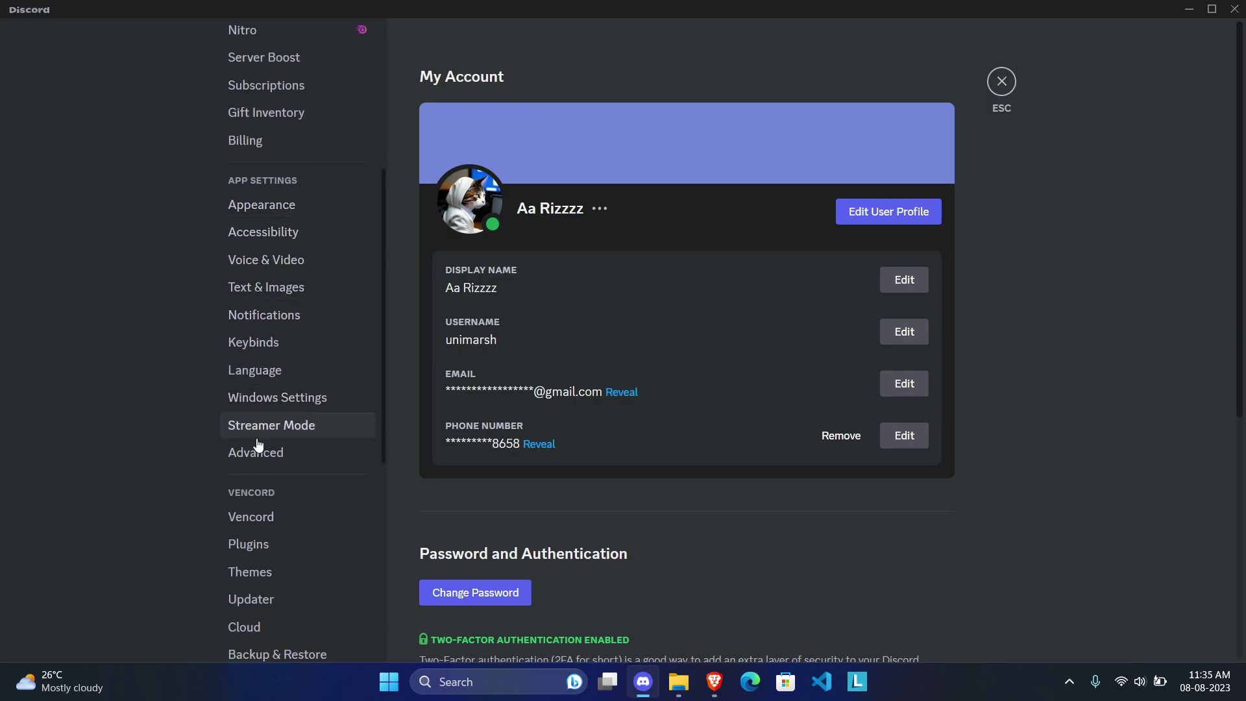
pyautogui.click(256, 545)
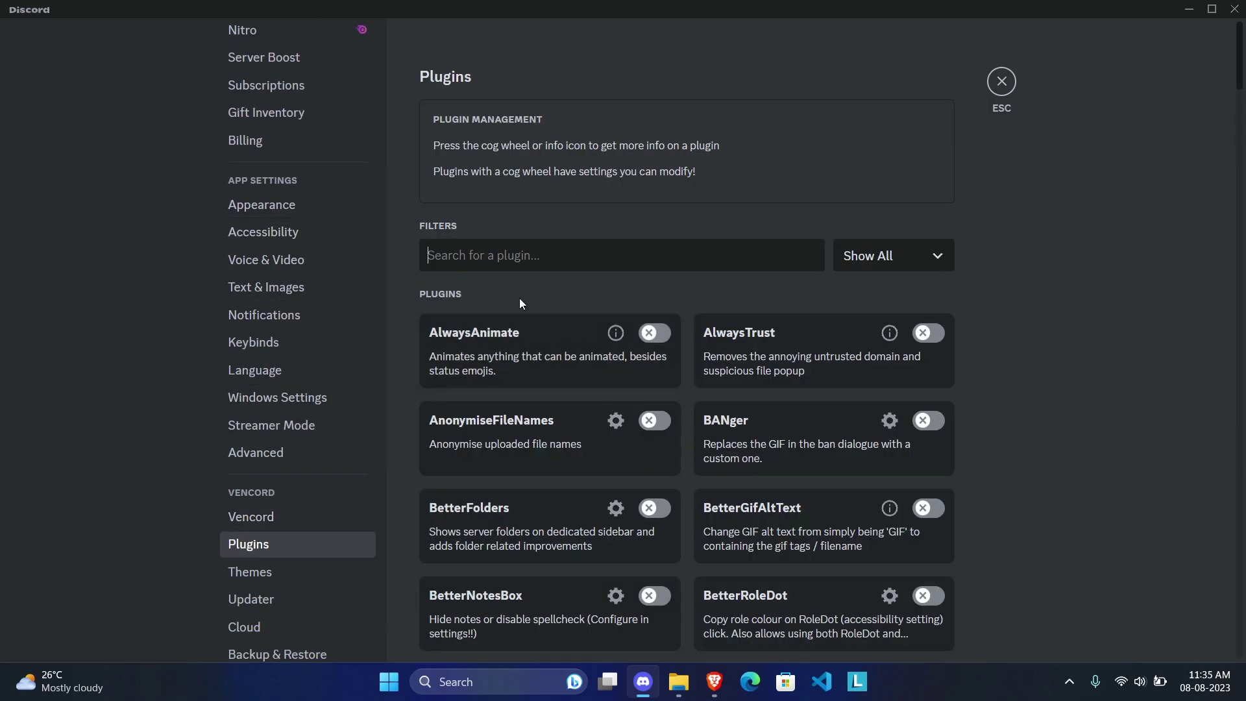
pyautogui.click(500, 255)
pyautogui.write('who')
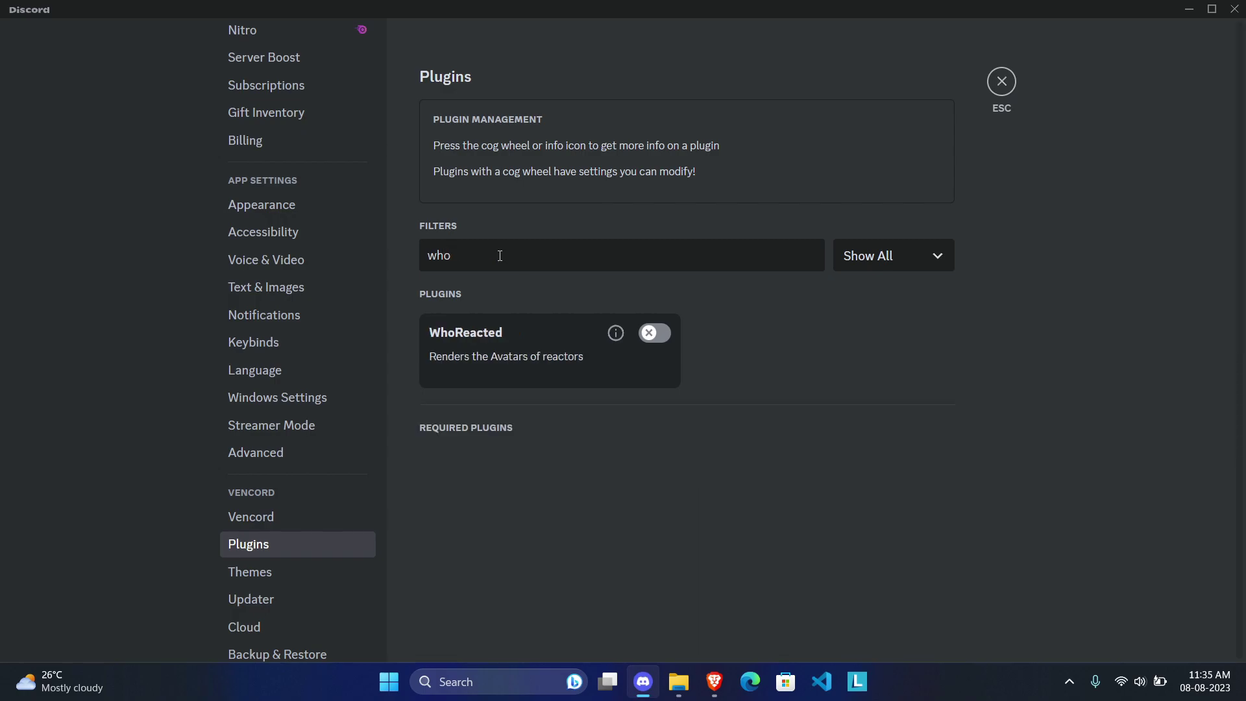
pyautogui.click(657, 334)
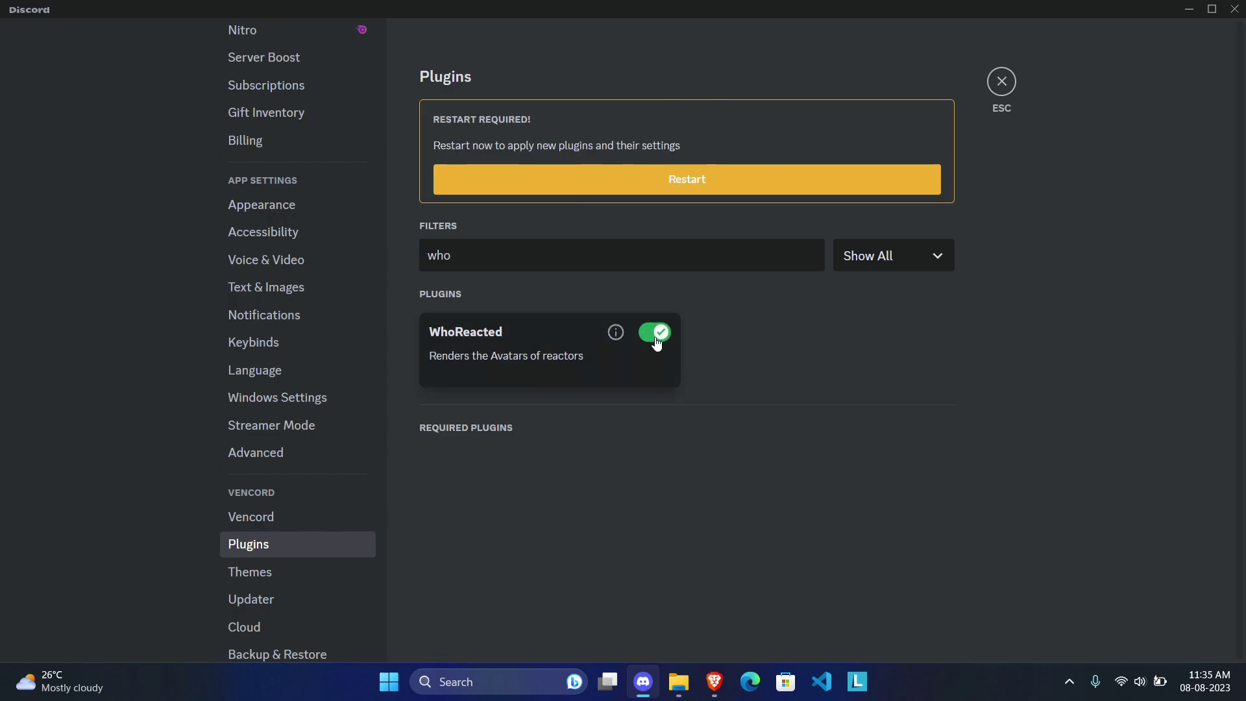
pyautogui.click(716, 181)
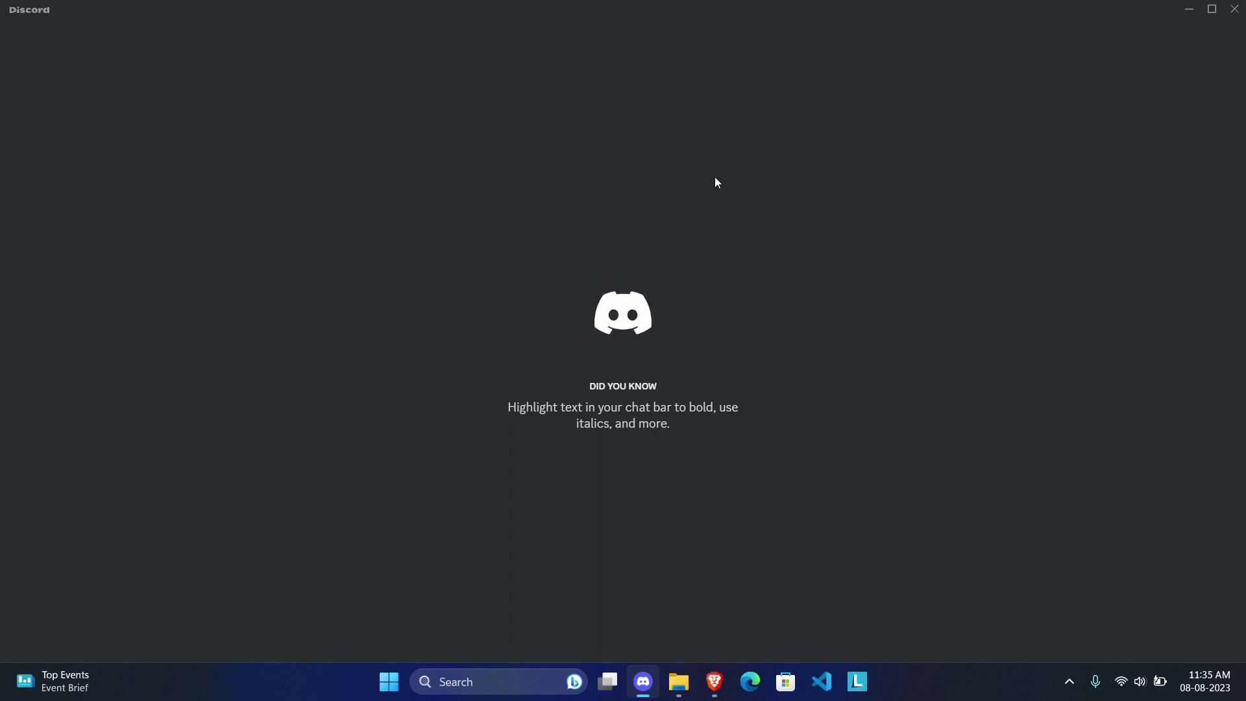
# Step: Open #advertise and check the reactor's avatar shown on the message reaction
pyautogui.scroll(3, 178, 240)
pyautogui.scroll(3, 177, 240)
pyautogui.click(137, 450)
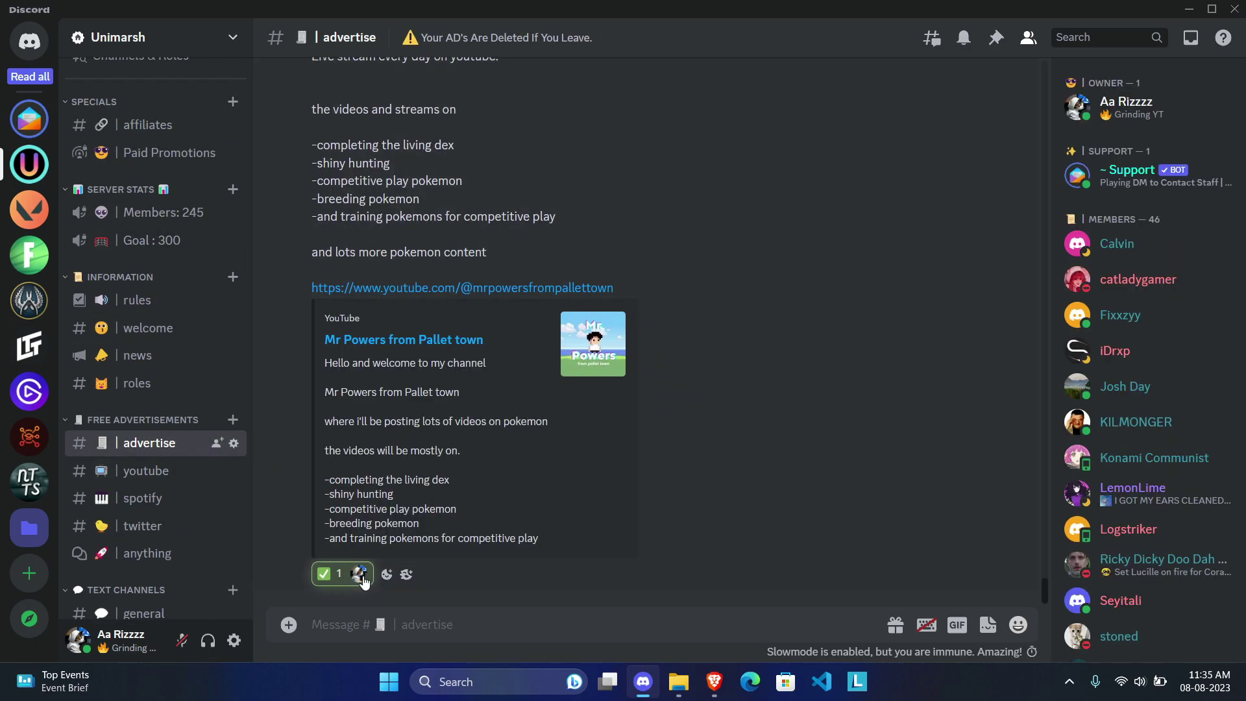
pyautogui.moveTo(363, 581)
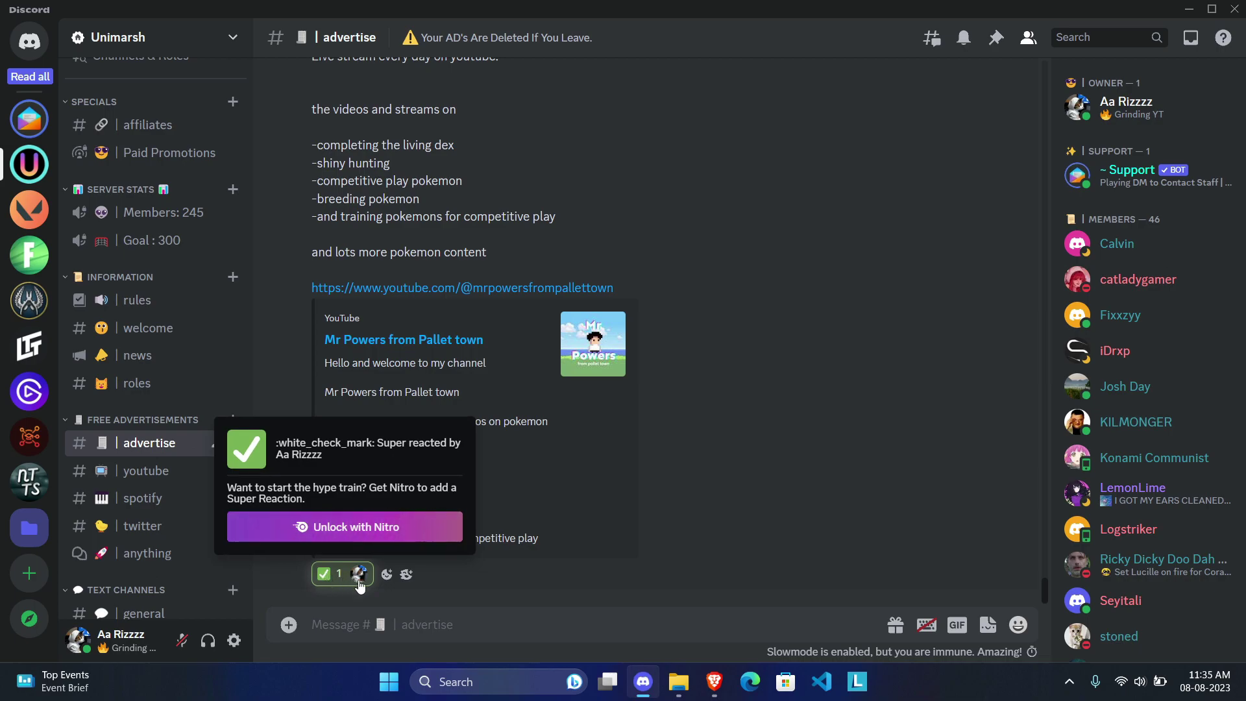
pyautogui.scroll(-4, 167, 455)
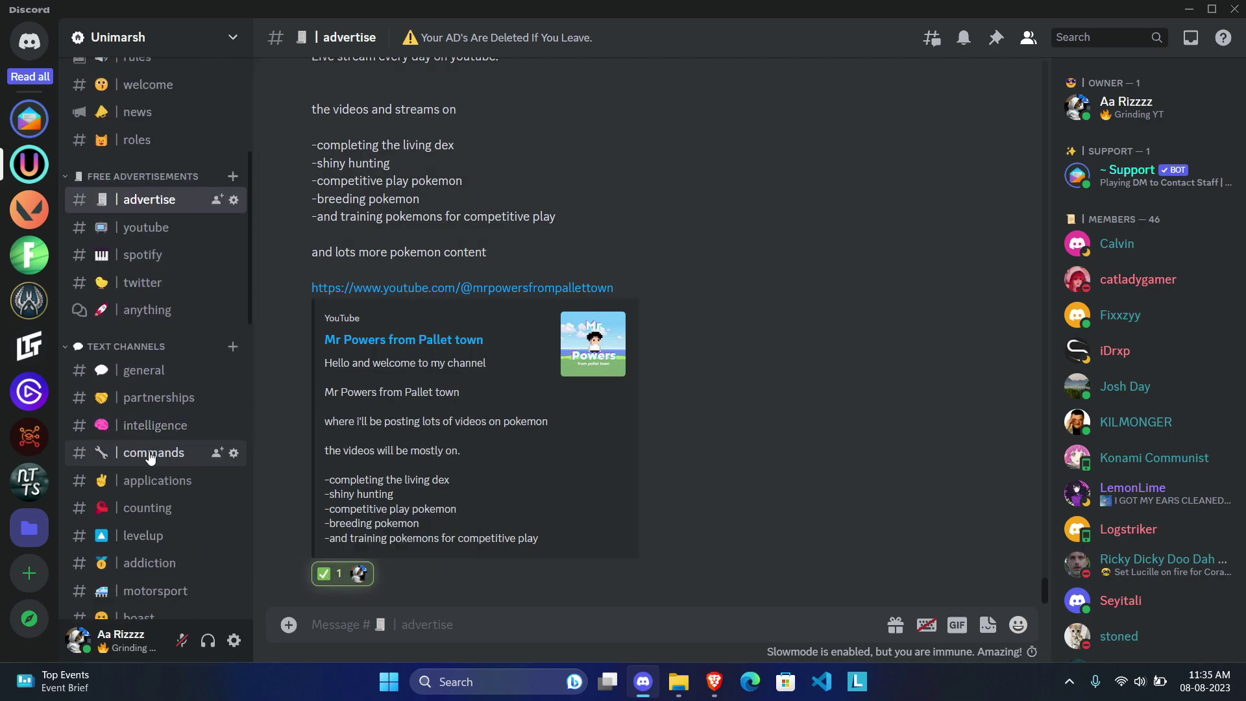
# Step: Enable the MessageLinkEmbeds plugin, found by searching 'messageli', and restart Discord
pyautogui.click(233, 642)
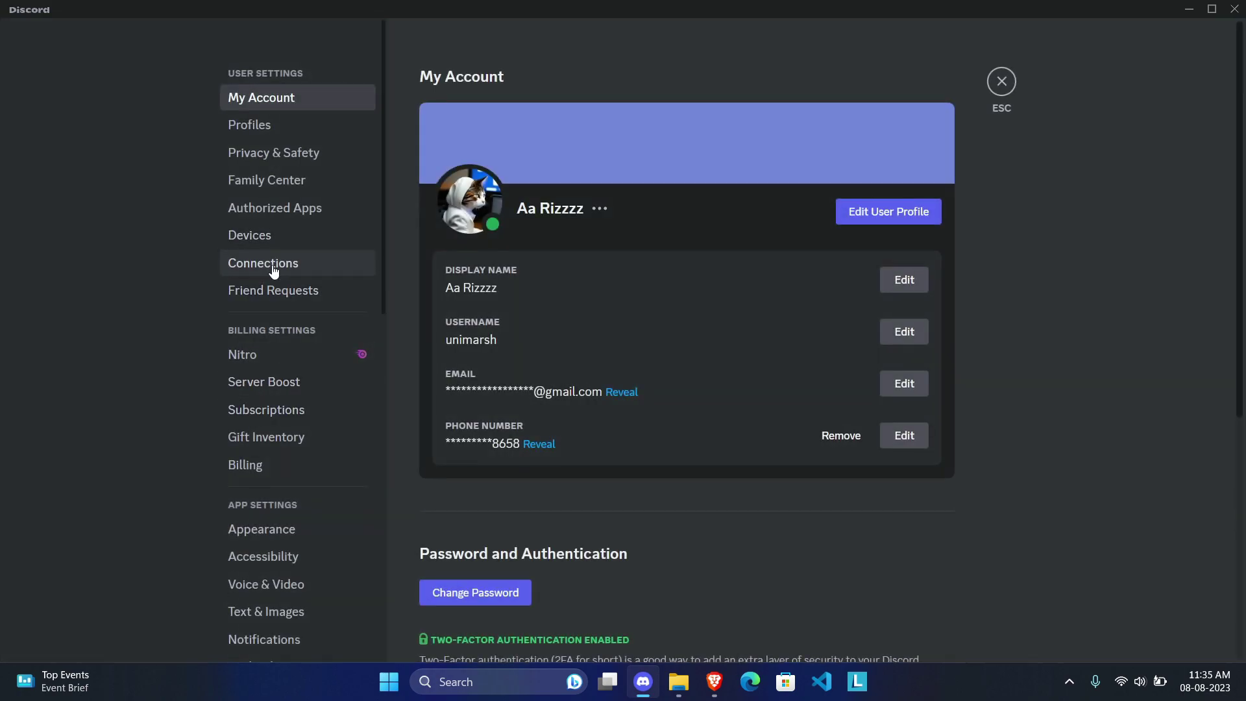
pyautogui.scroll(-4, 244, 526)
pyautogui.scroll(-1, 249, 542)
pyautogui.click(276, 546)
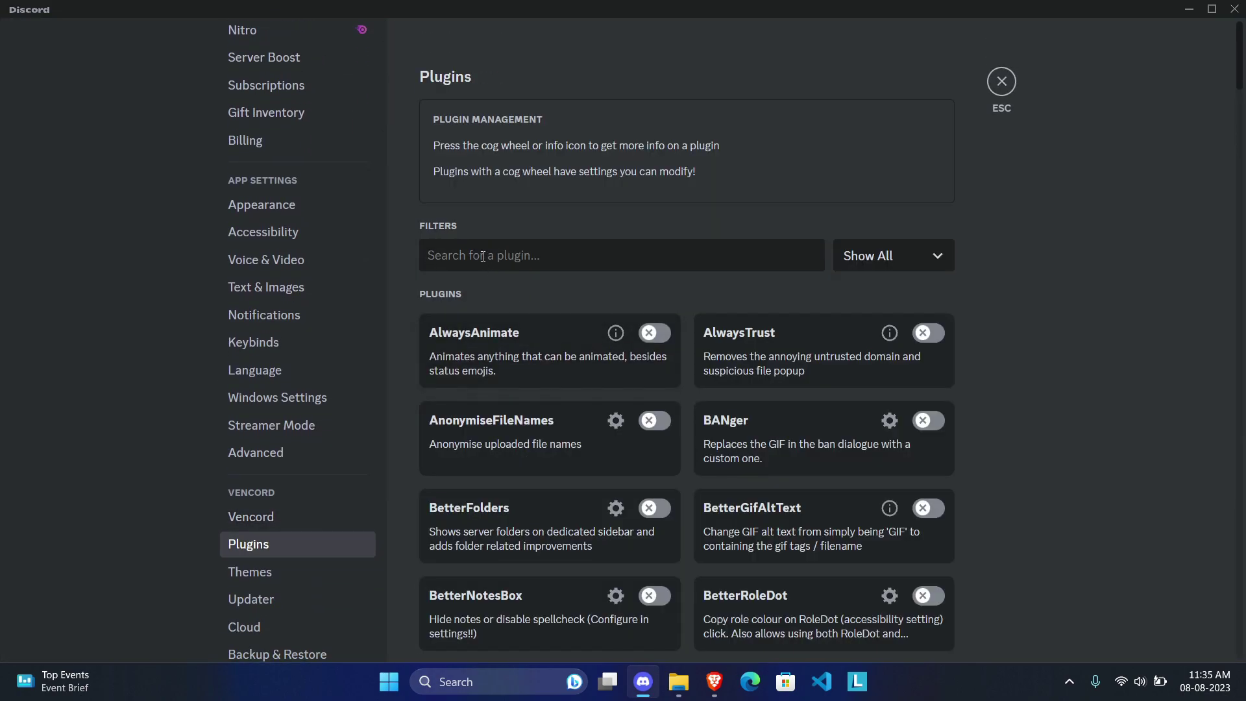
pyautogui.write('messageli')
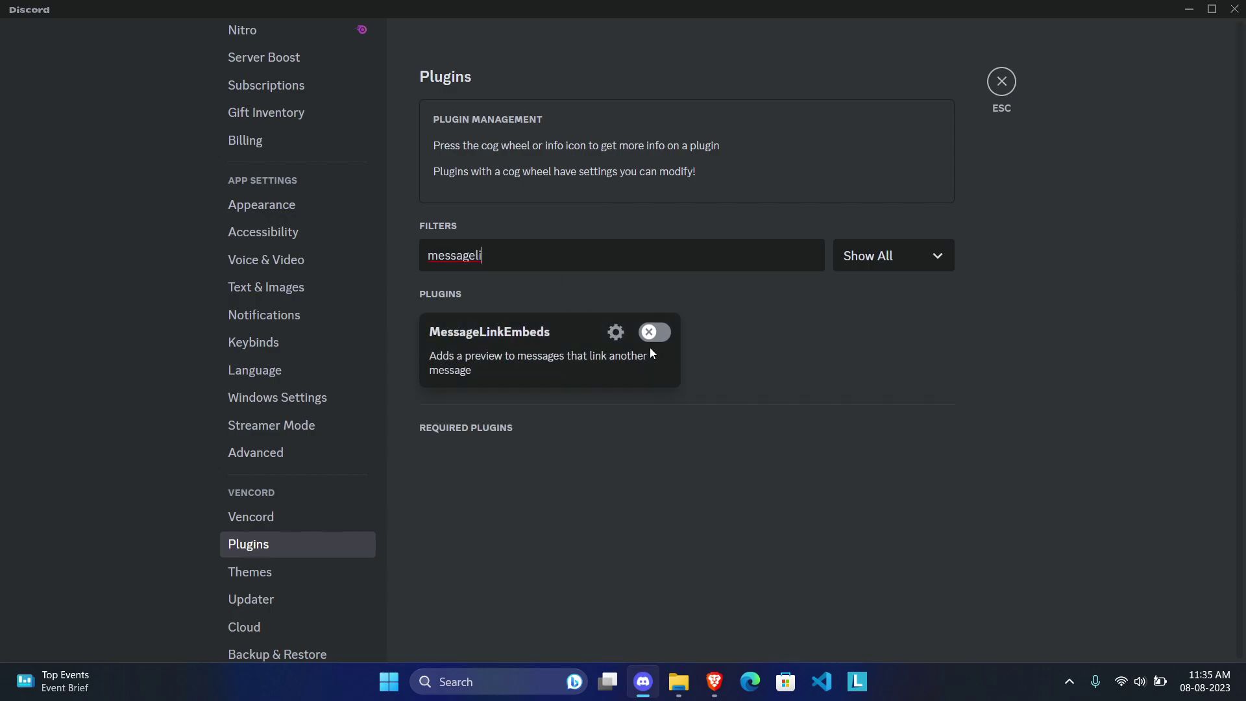
pyautogui.click(655, 334)
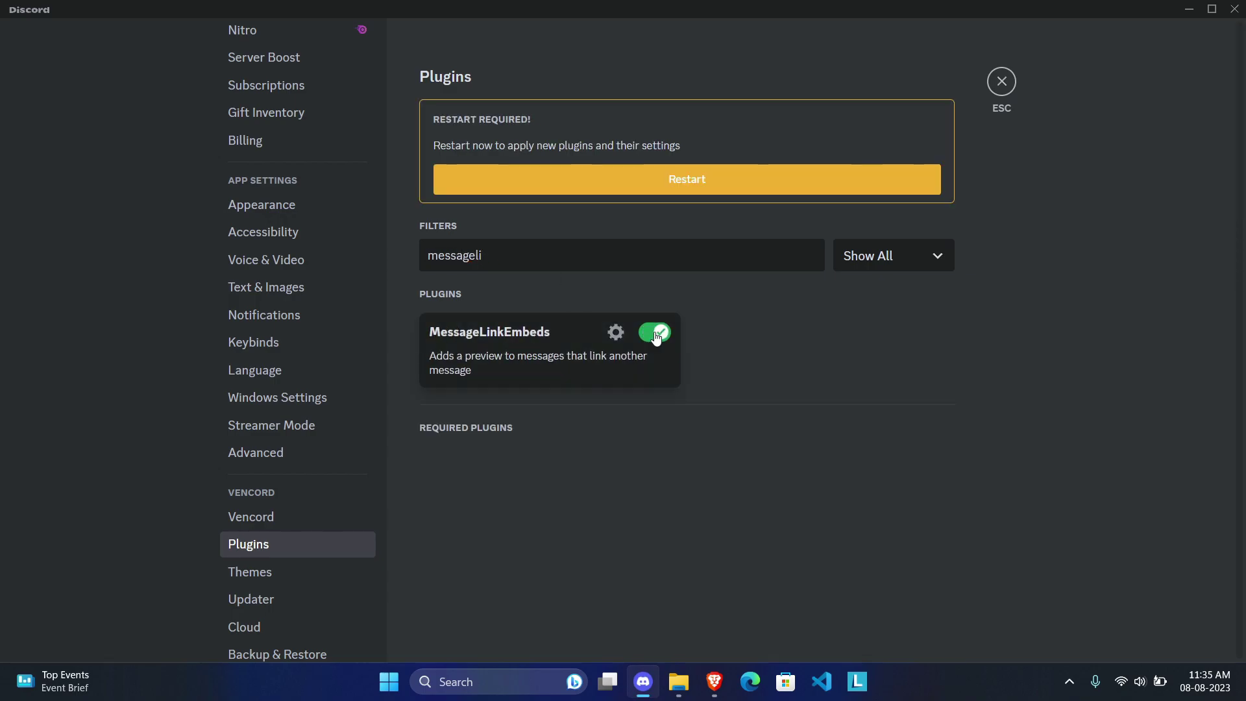
pyautogui.click(652, 184)
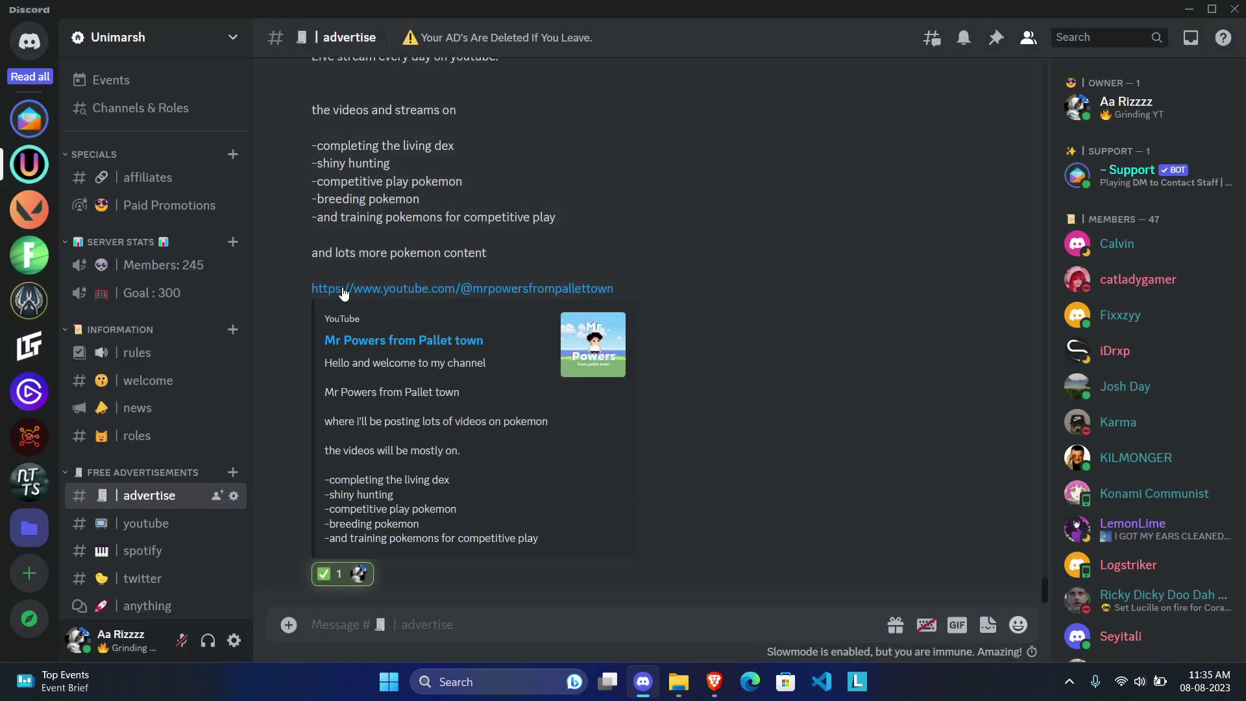
# Step: In #general, copy the Minecraft fun fact message's link and post it as a message
pyautogui.scroll(-5, 142, 416)
pyautogui.scroll(-2, 143, 413)
pyautogui.click(140, 185)
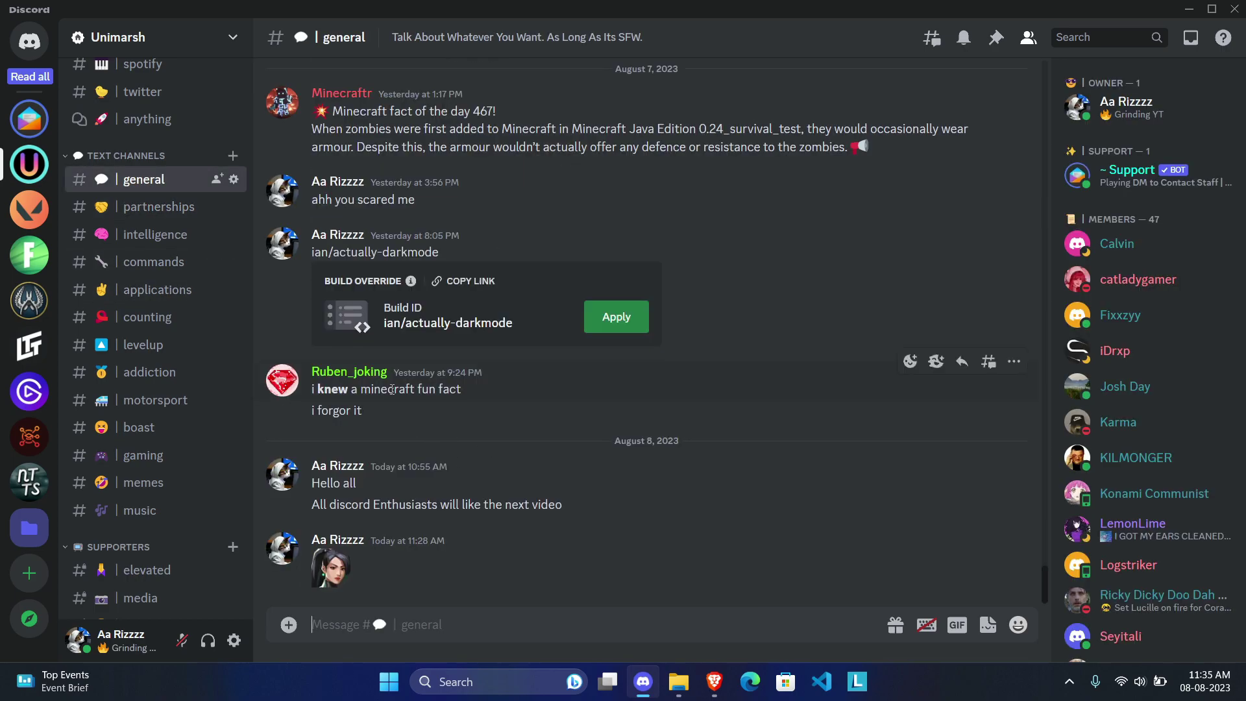
pyautogui.click(1014, 362)
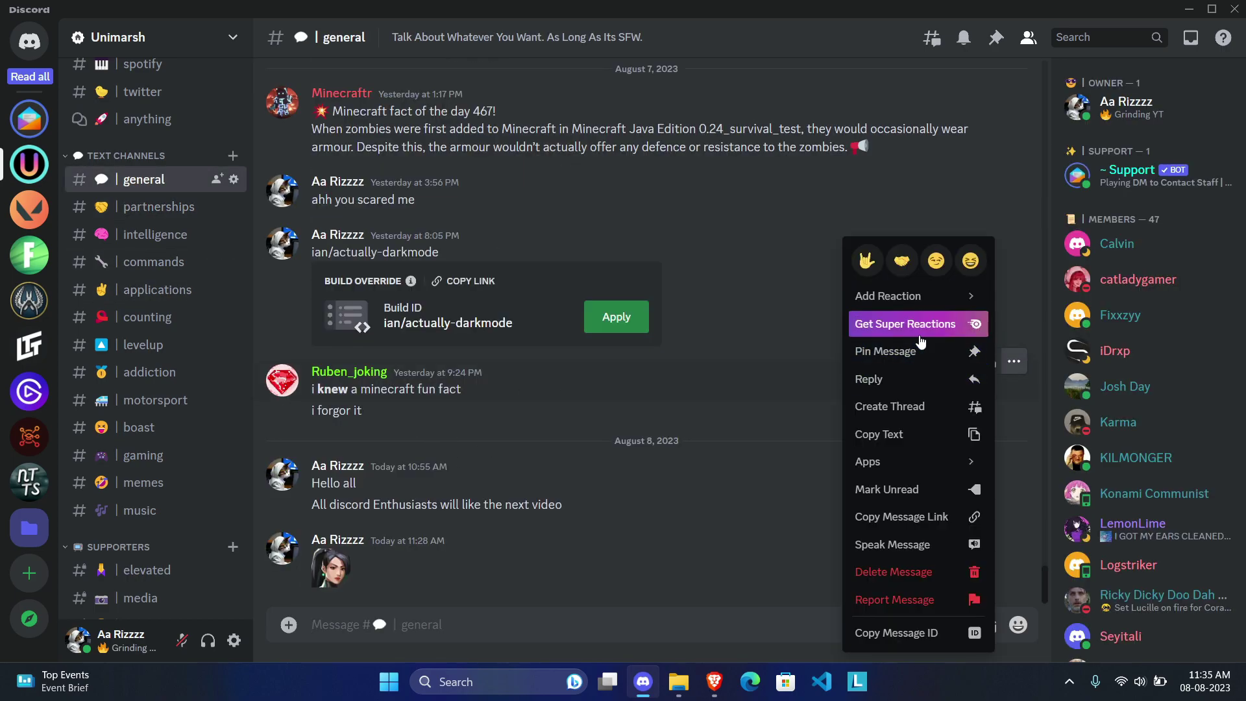
pyautogui.click(889, 517)
pyautogui.hotkey('ctrl', 'v')
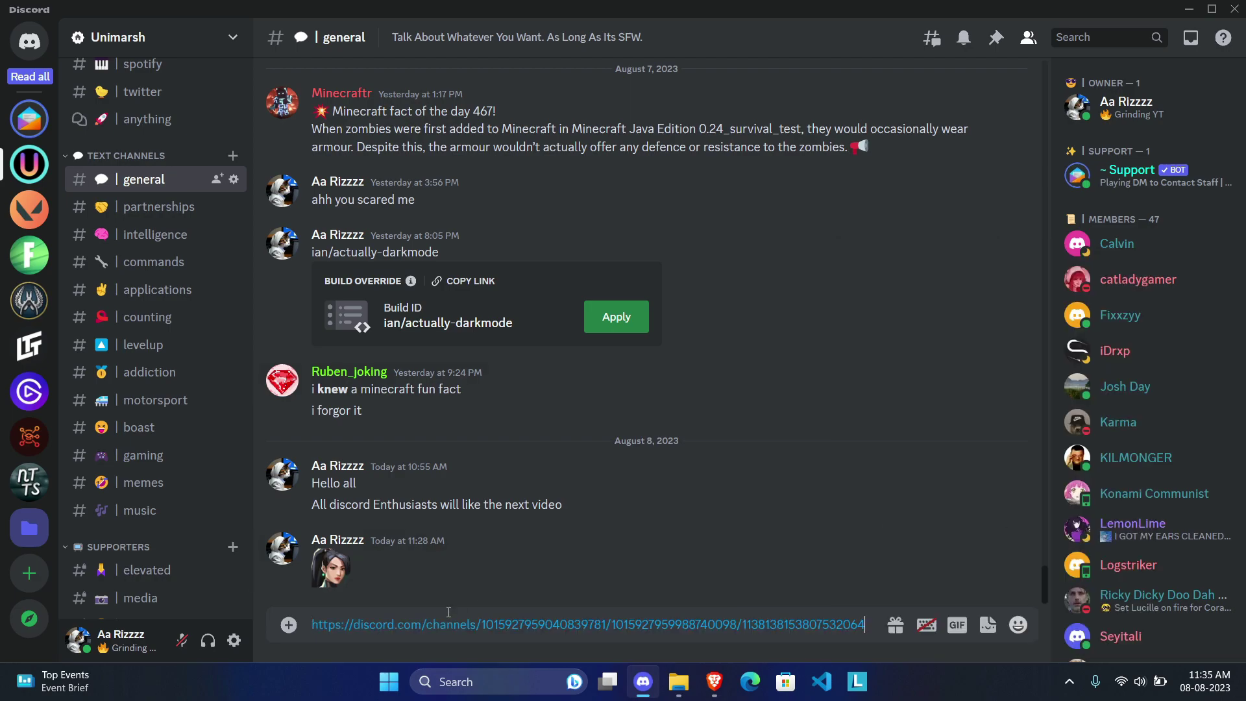
pyautogui.press('Return')
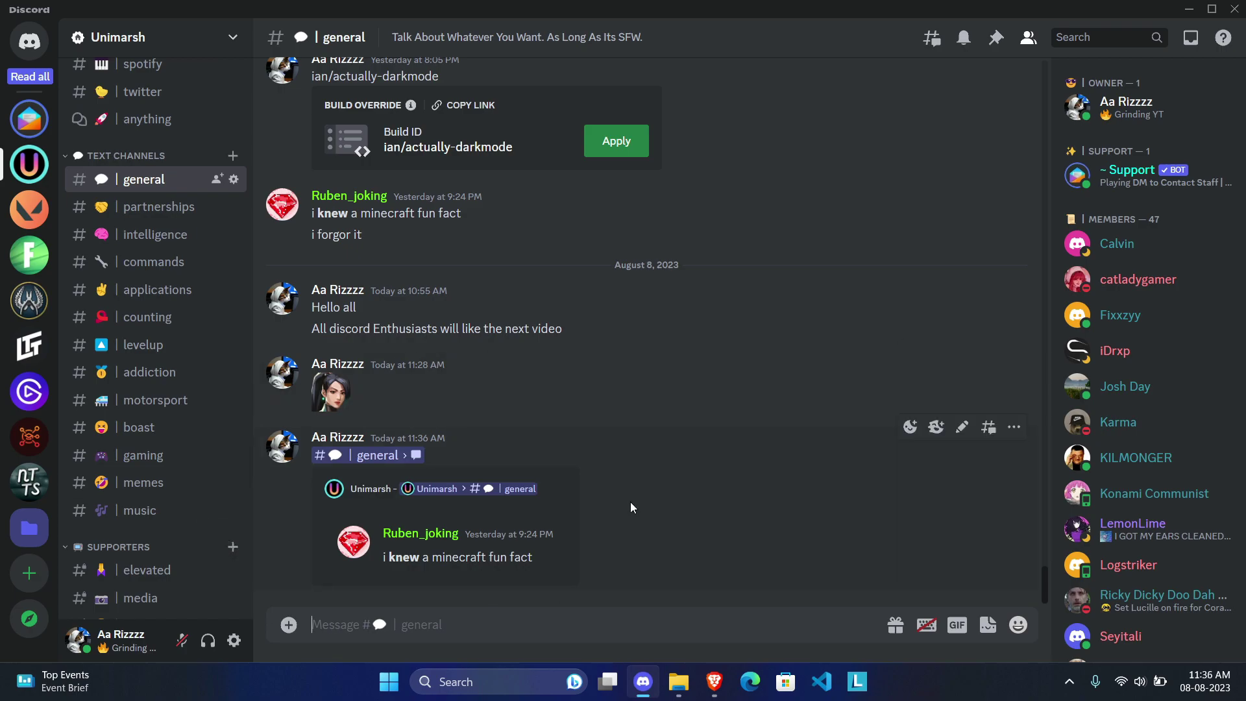
# Step: Copy the newly posted link message's own link and post it too
pyautogui.click(1014, 427)
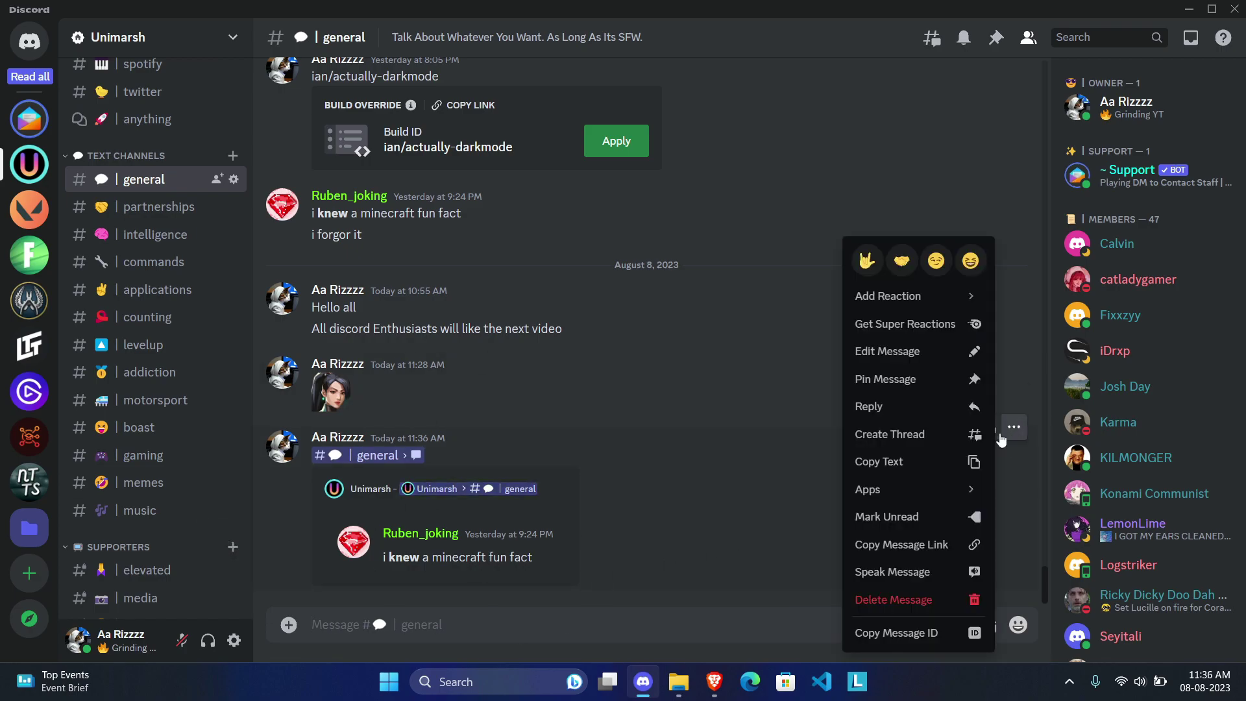
pyautogui.click(899, 545)
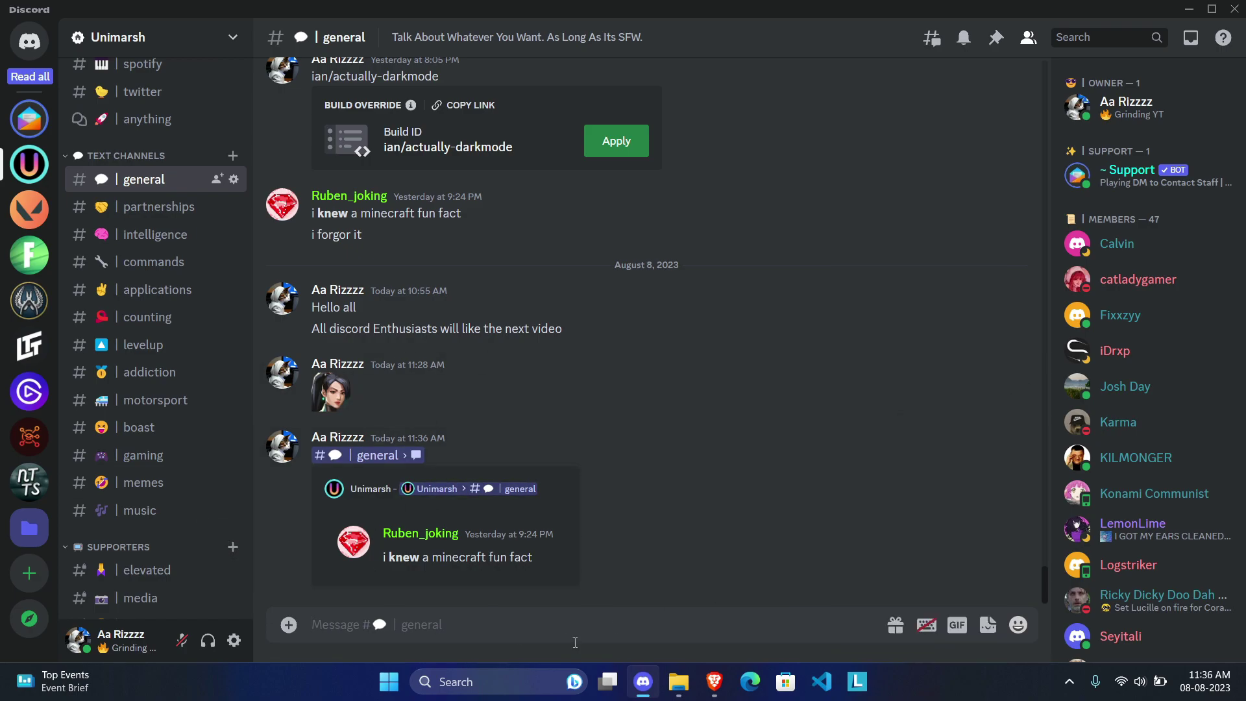
pyautogui.hotkey('ctrl', 'v')
pyautogui.press('Return')
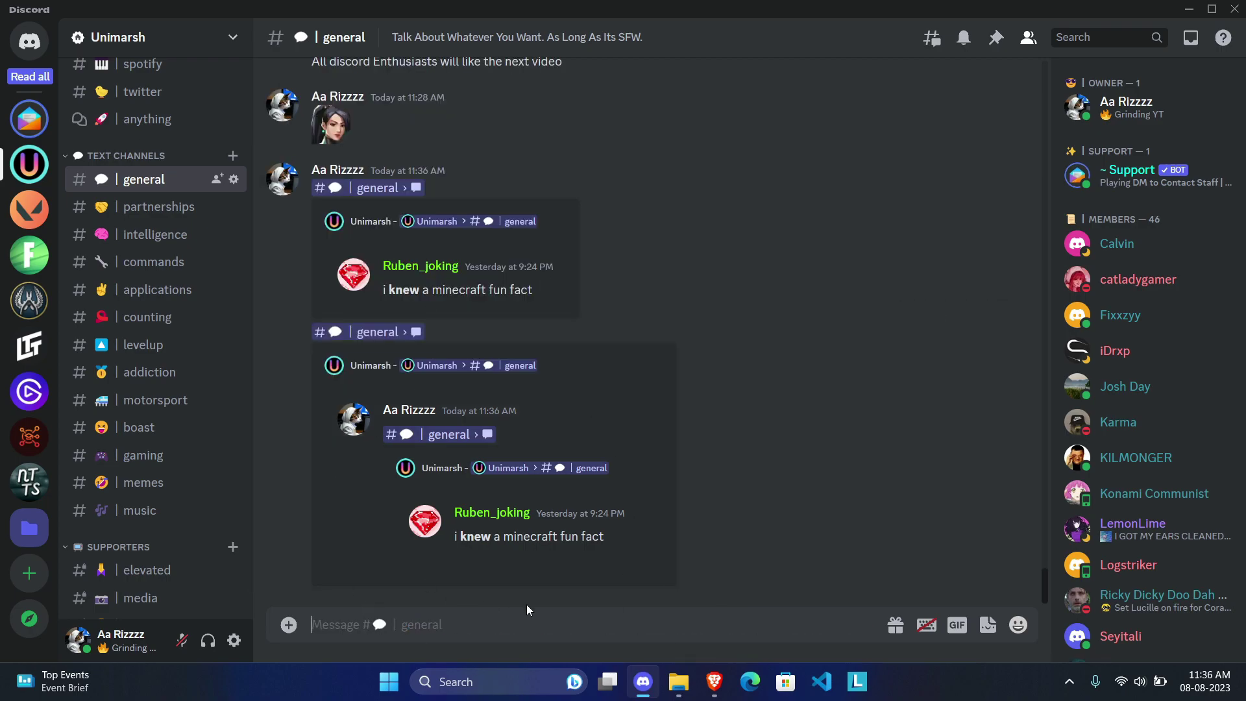
# Step: Enable the CallTimer plugin, found by filtering plugins for 'call', and restart Discord to apply it
pyautogui.click(231, 642)
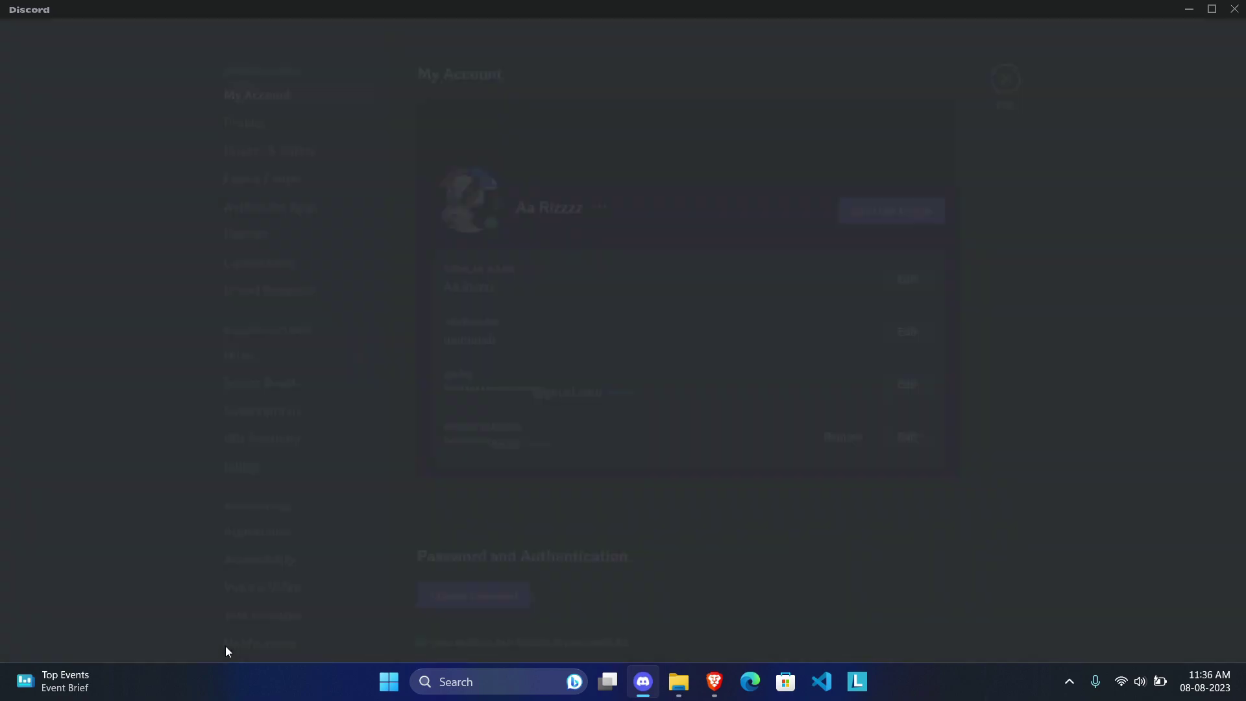
pyautogui.scroll(-8, 292, 390)
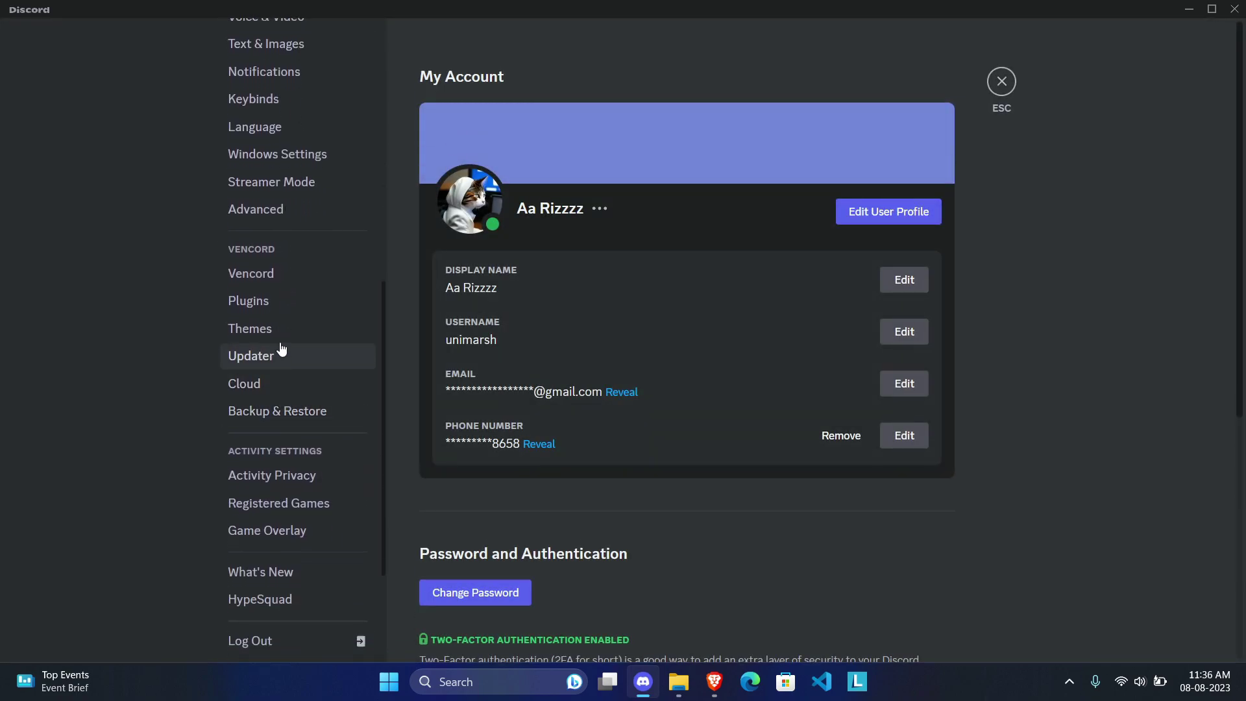
pyautogui.click(271, 300)
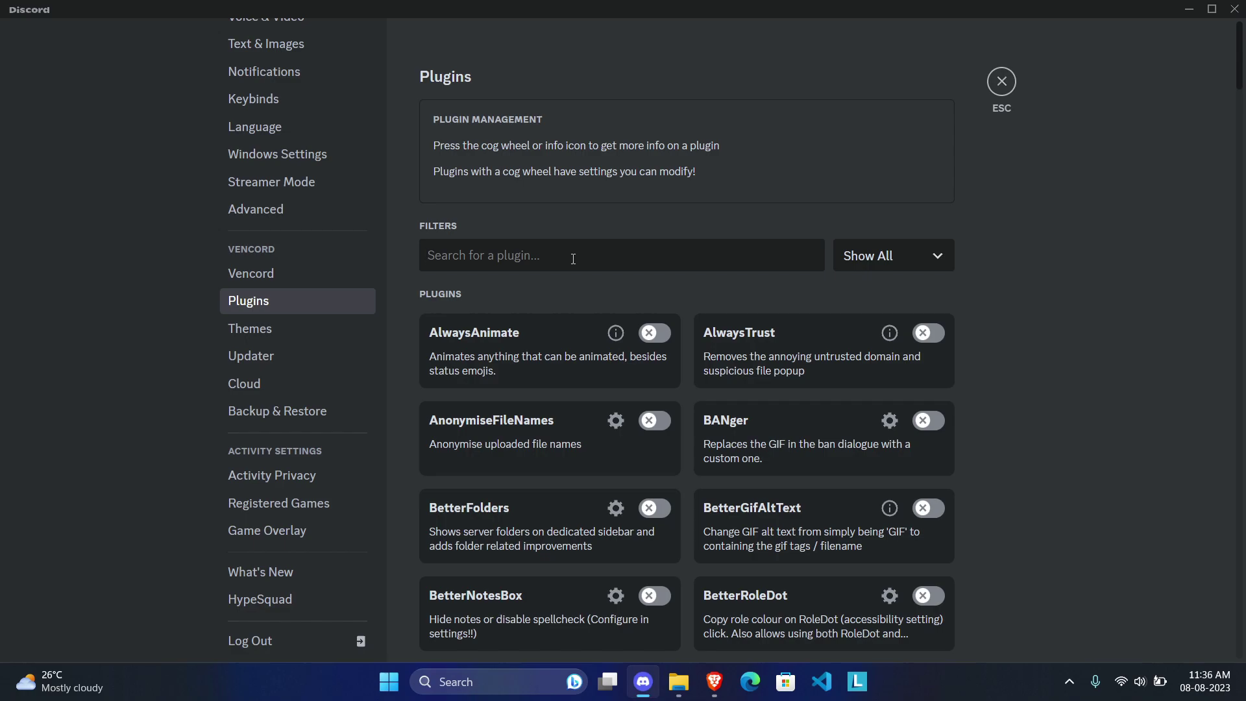
pyautogui.write('call t')
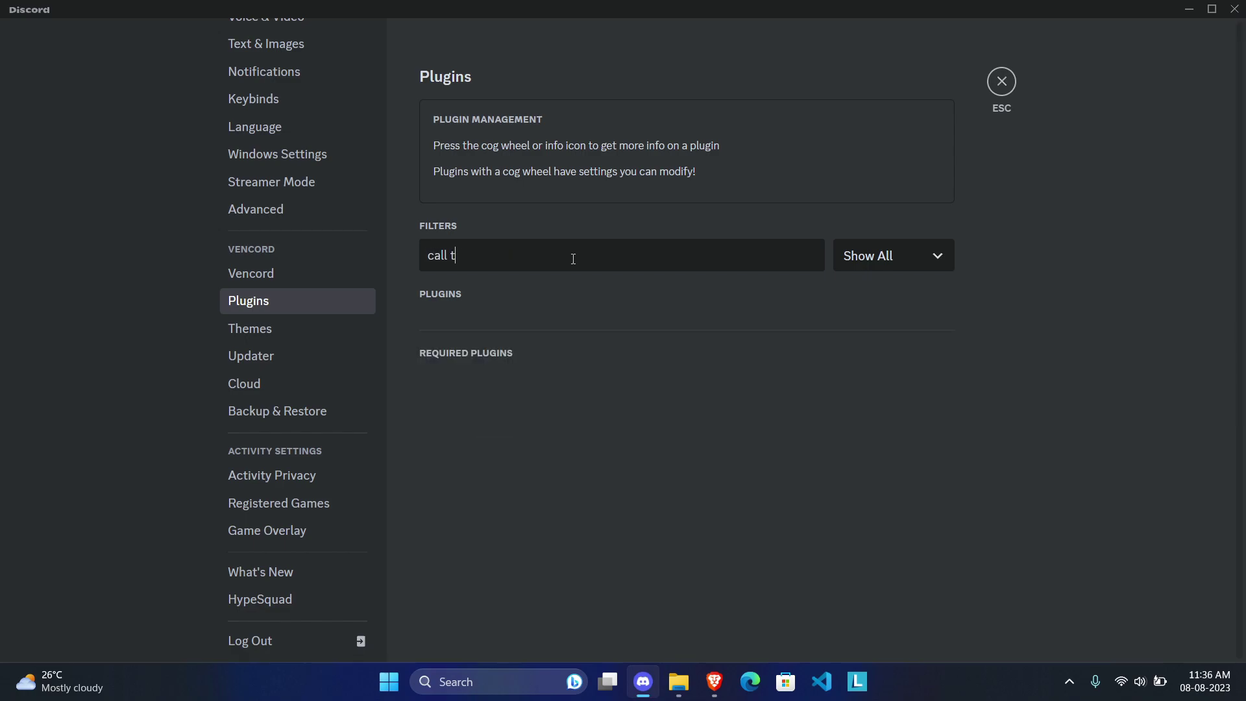
pyautogui.press('Num_Lock')
pyautogui.press('BackSpace')
pyautogui.press('BackSpace')
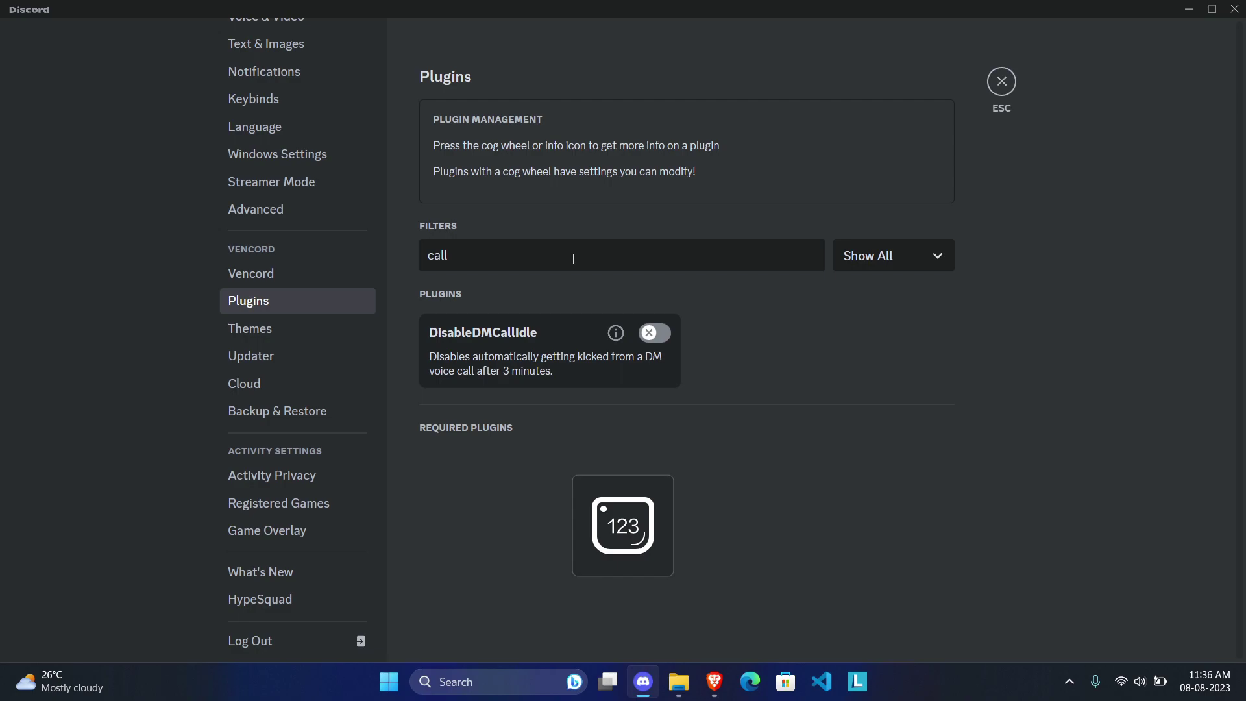
pyautogui.click(654, 333)
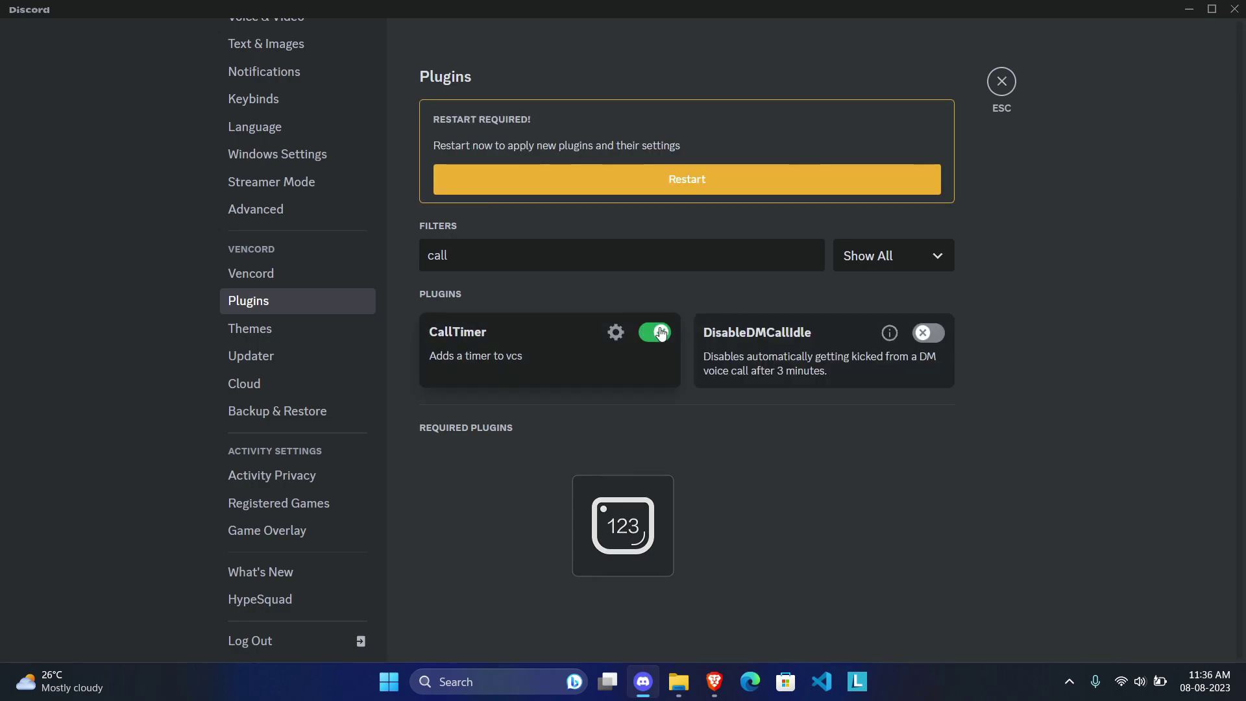
pyautogui.click(675, 182)
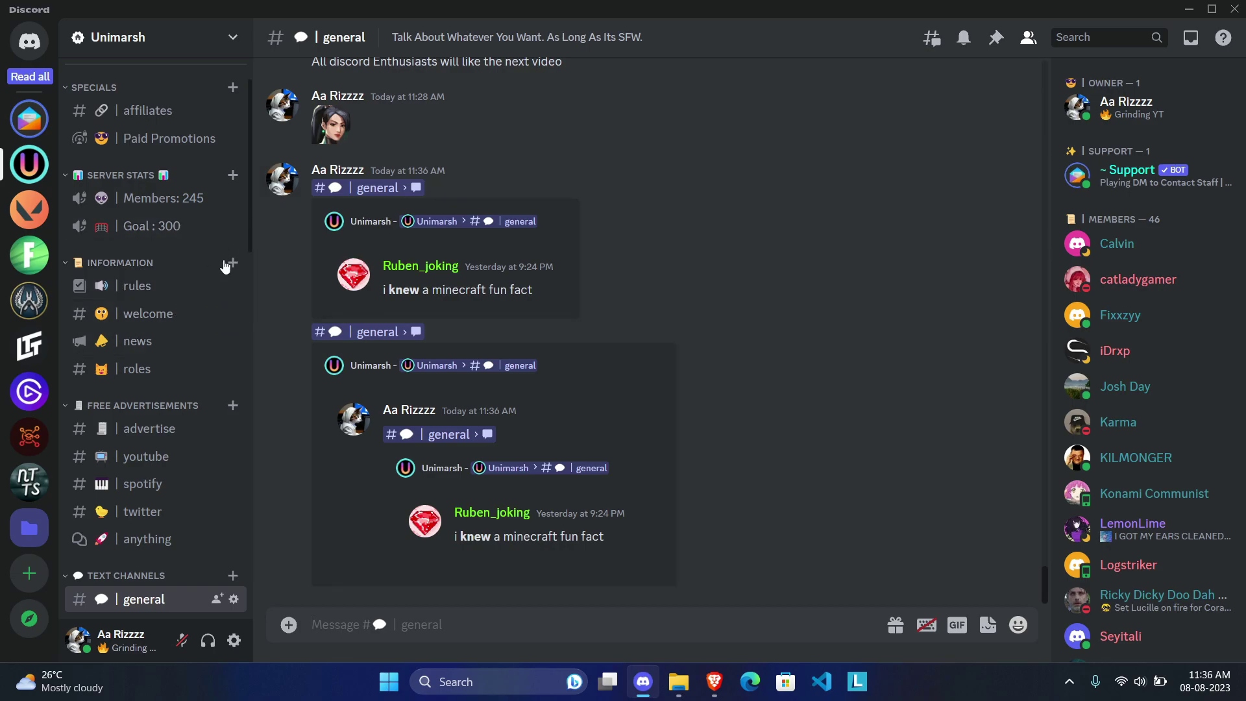
# Step: Enable the DisableDMCallIdle plugin, found by filtering for 'dm', and restart Discord
pyautogui.scroll(-5, 189, 325)
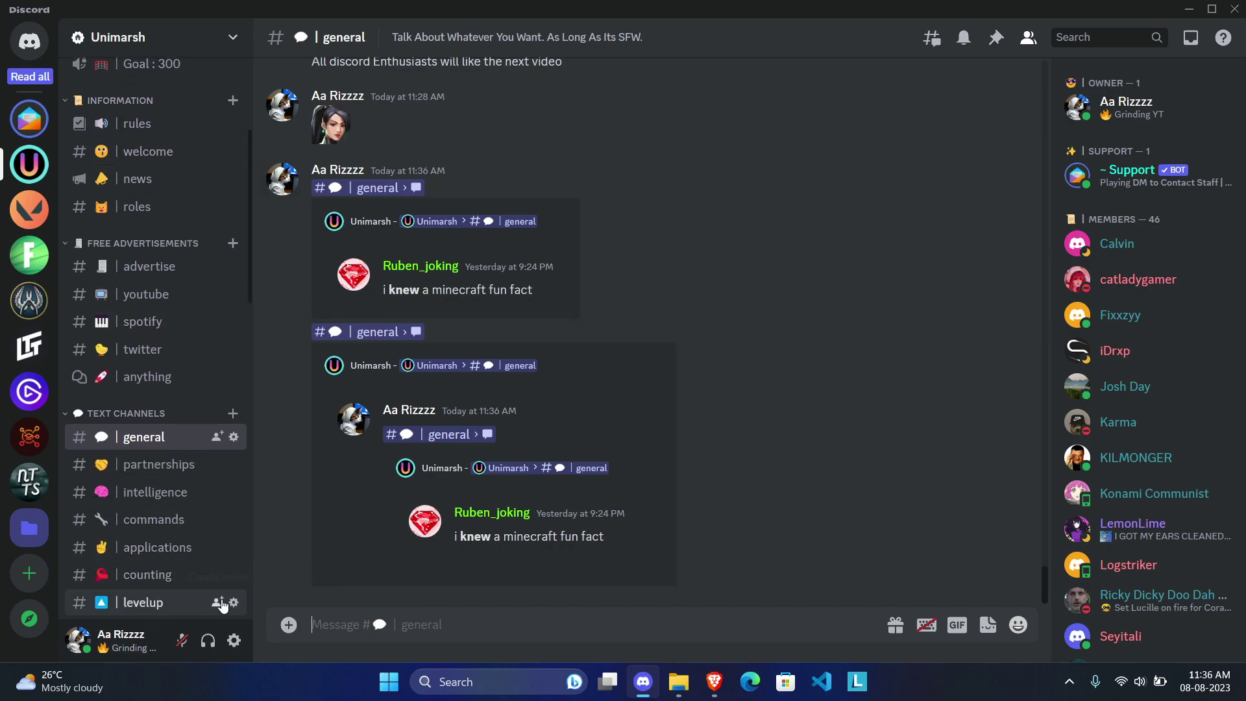
pyautogui.click(234, 640)
pyautogui.scroll(-6, 261, 431)
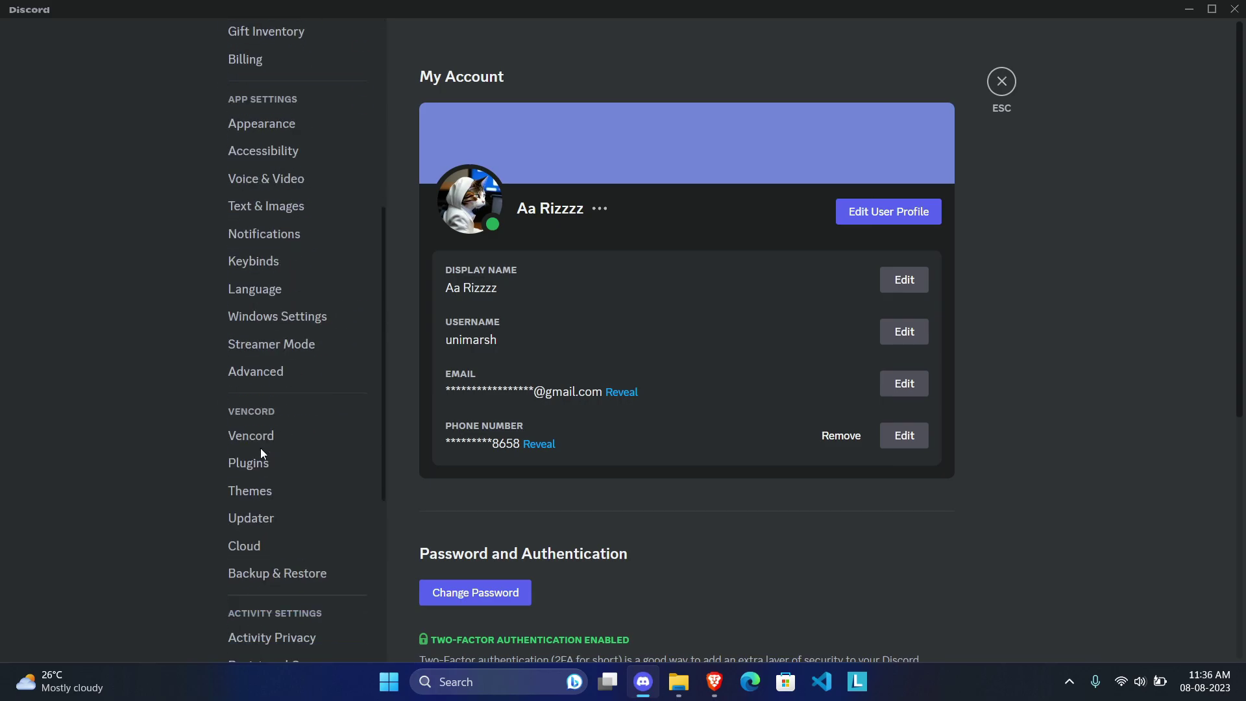
pyautogui.click(259, 463)
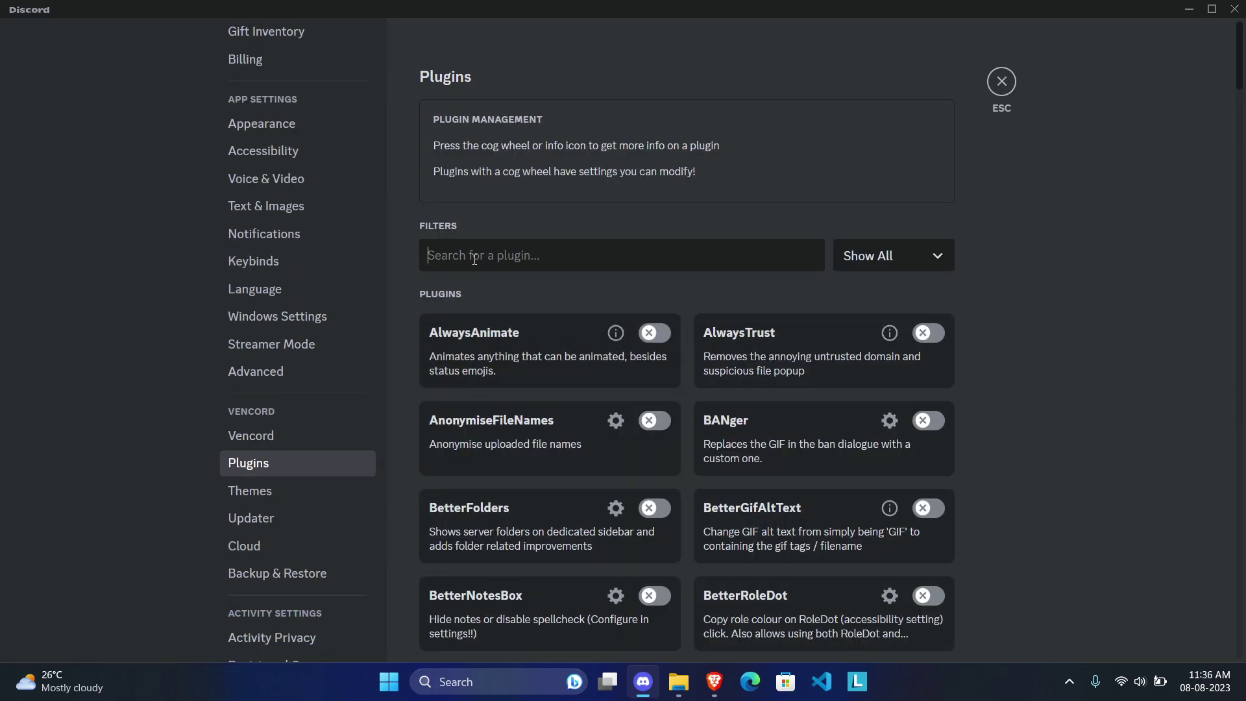
pyautogui.write('dm')
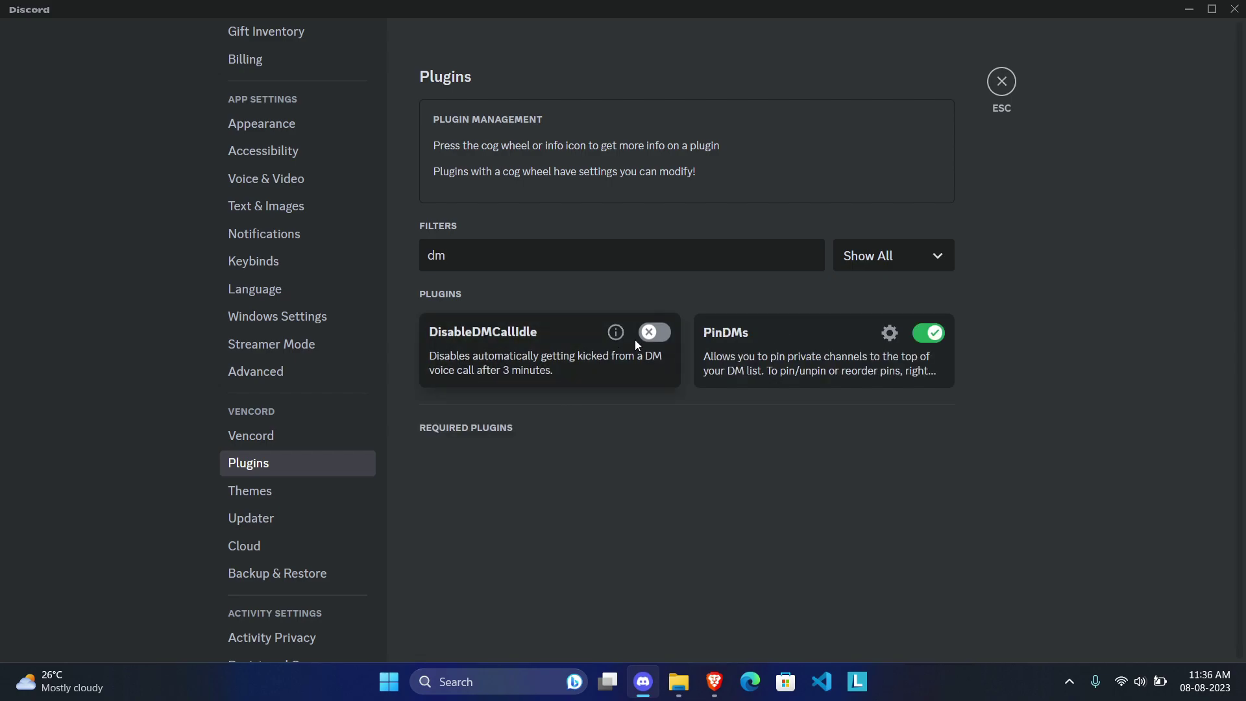
pyautogui.click(653, 334)
pyautogui.click(586, 181)
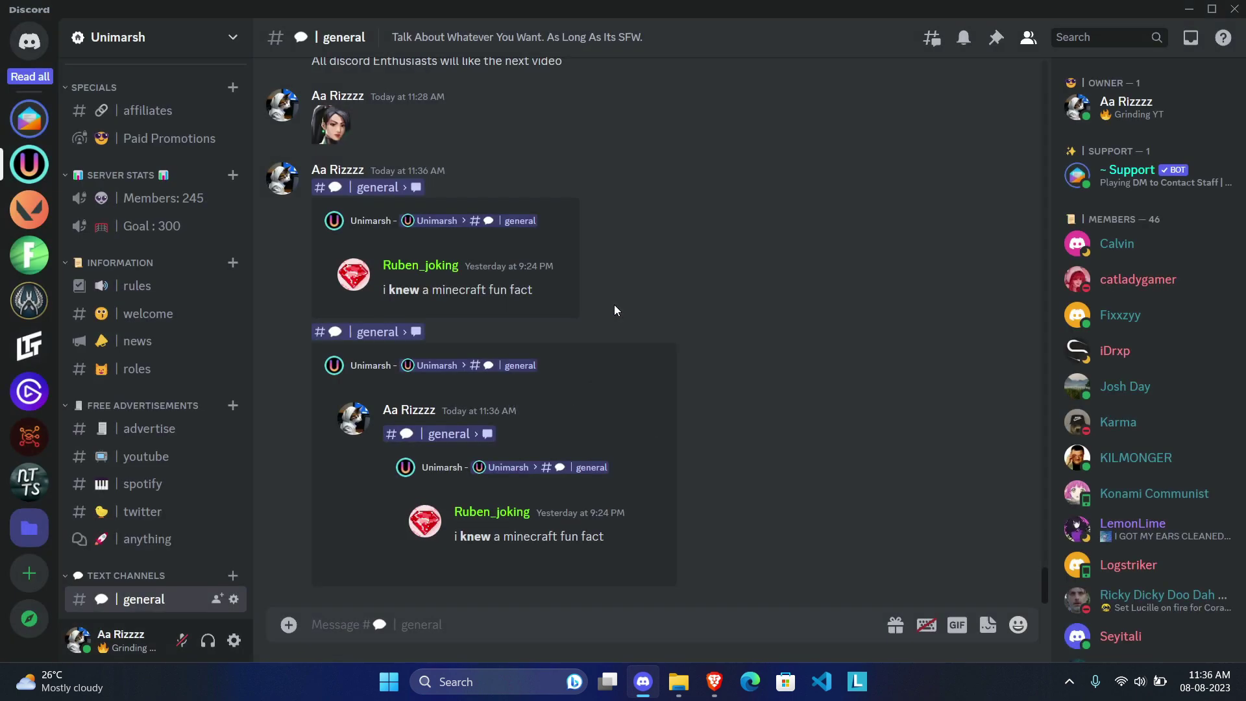
# Step: Filter plugins for 'voic', enable VoiceMessages, save its settings, and exit to the chat
pyautogui.scroll(-3, 156, 455)
pyautogui.click(232, 643)
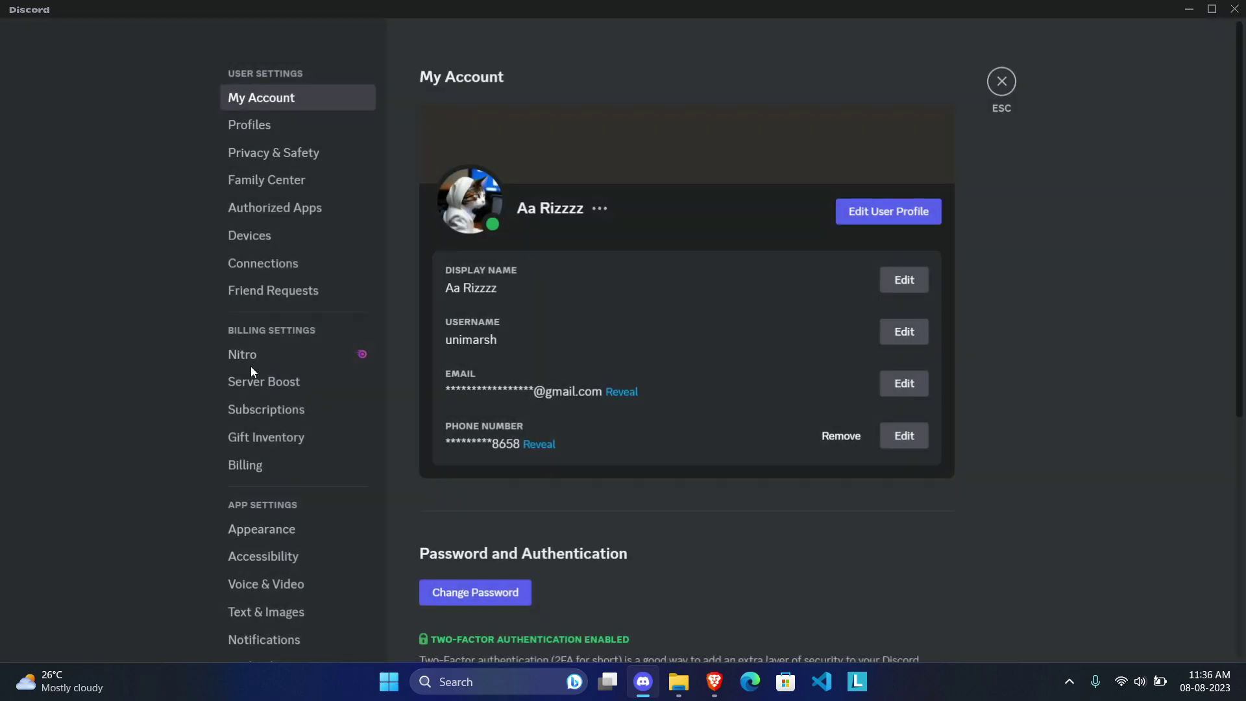
pyautogui.scroll(-4, 272, 422)
pyautogui.click(281, 553)
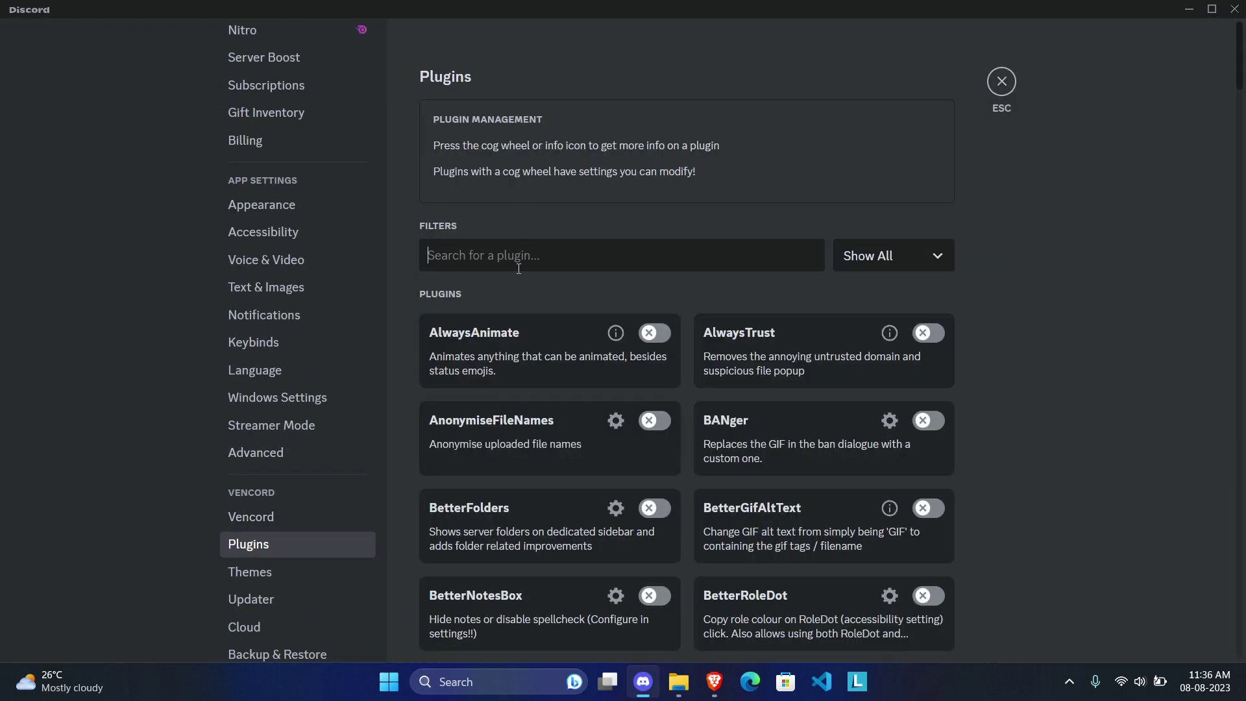
pyautogui.click(518, 269)
pyautogui.write('voice')
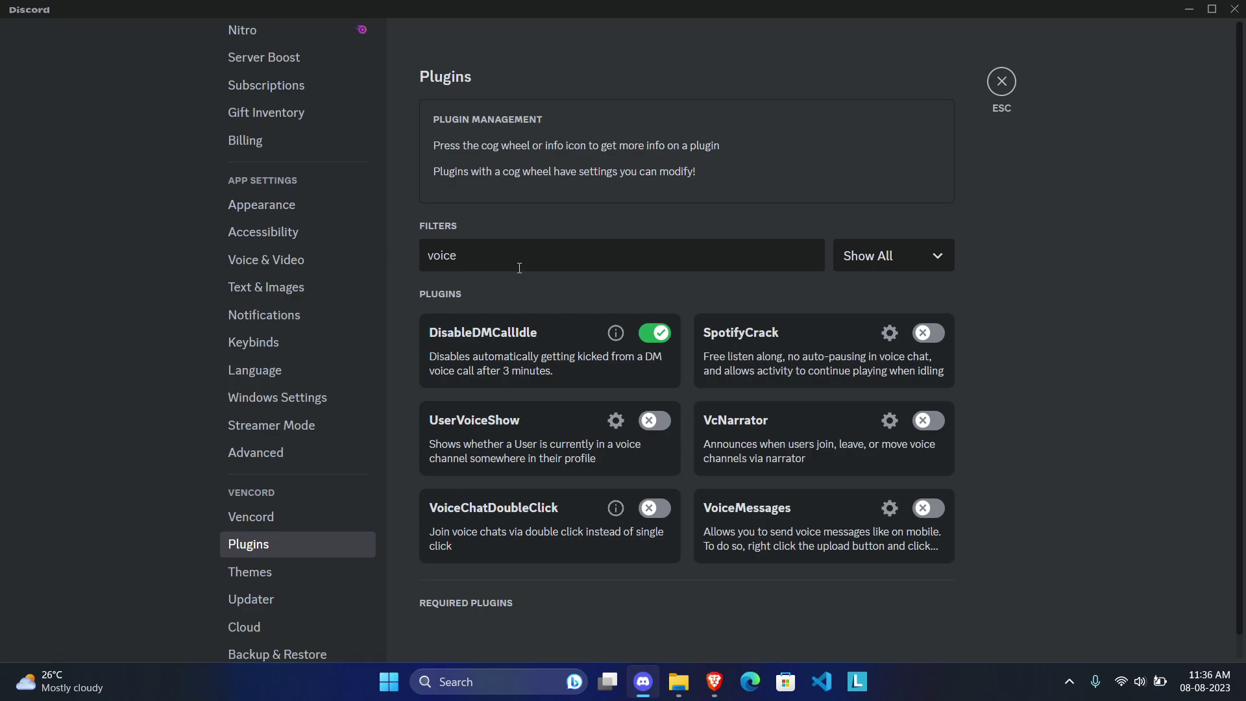
pyautogui.click(928, 508)
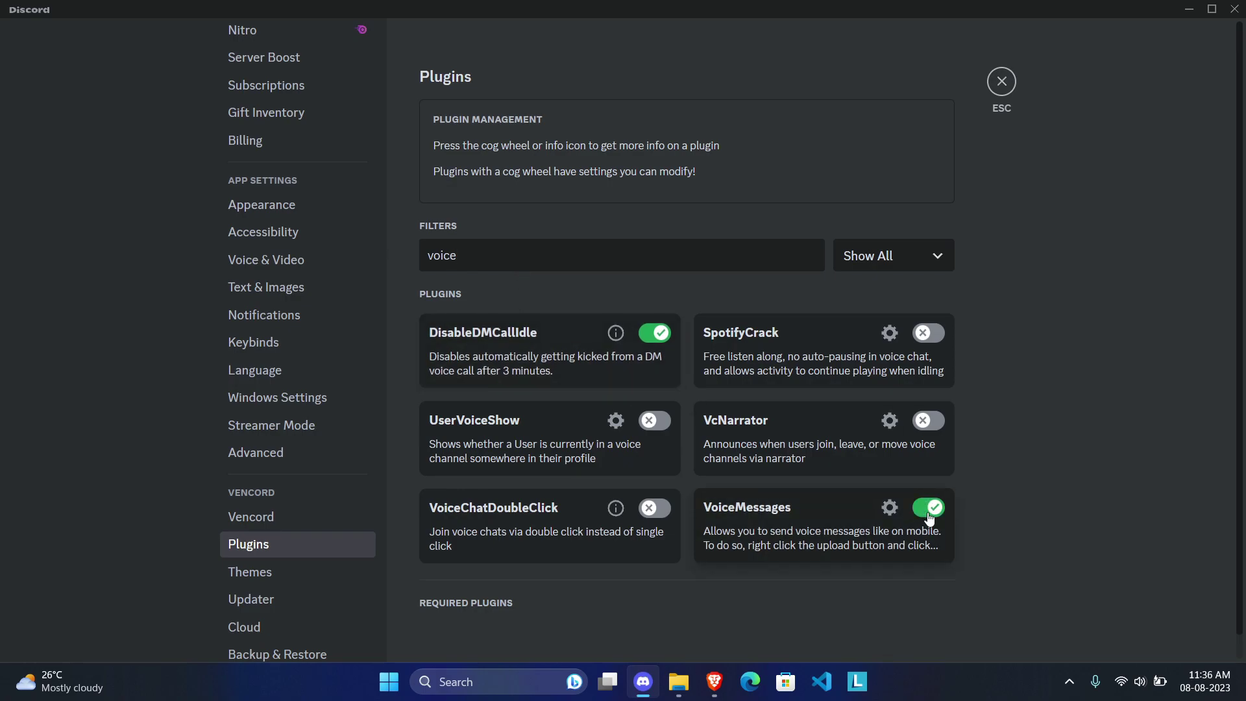
pyautogui.scroll(-1, 907, 463)
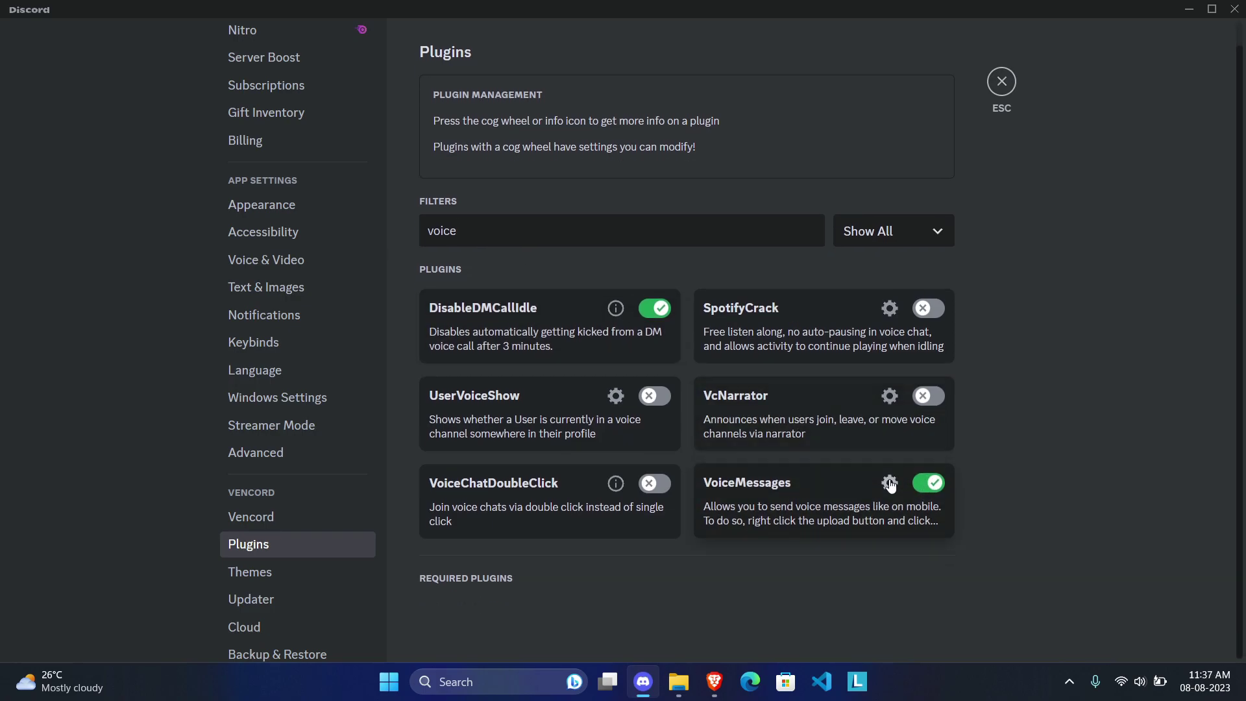
pyautogui.click(890, 484)
pyautogui.click(789, 484)
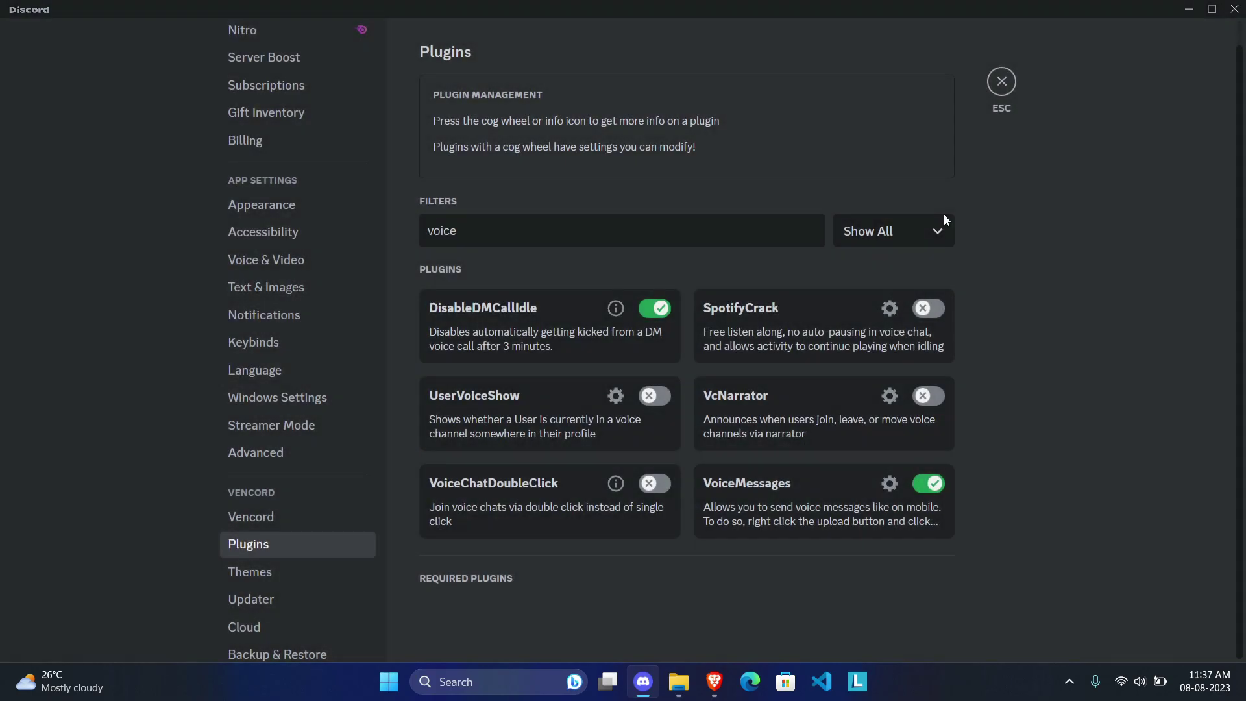
pyautogui.press('Escape')
# Step: Leave the Ahead 2023 server's general channel and open the first direct-message conversation
pyautogui.click(289, 625)
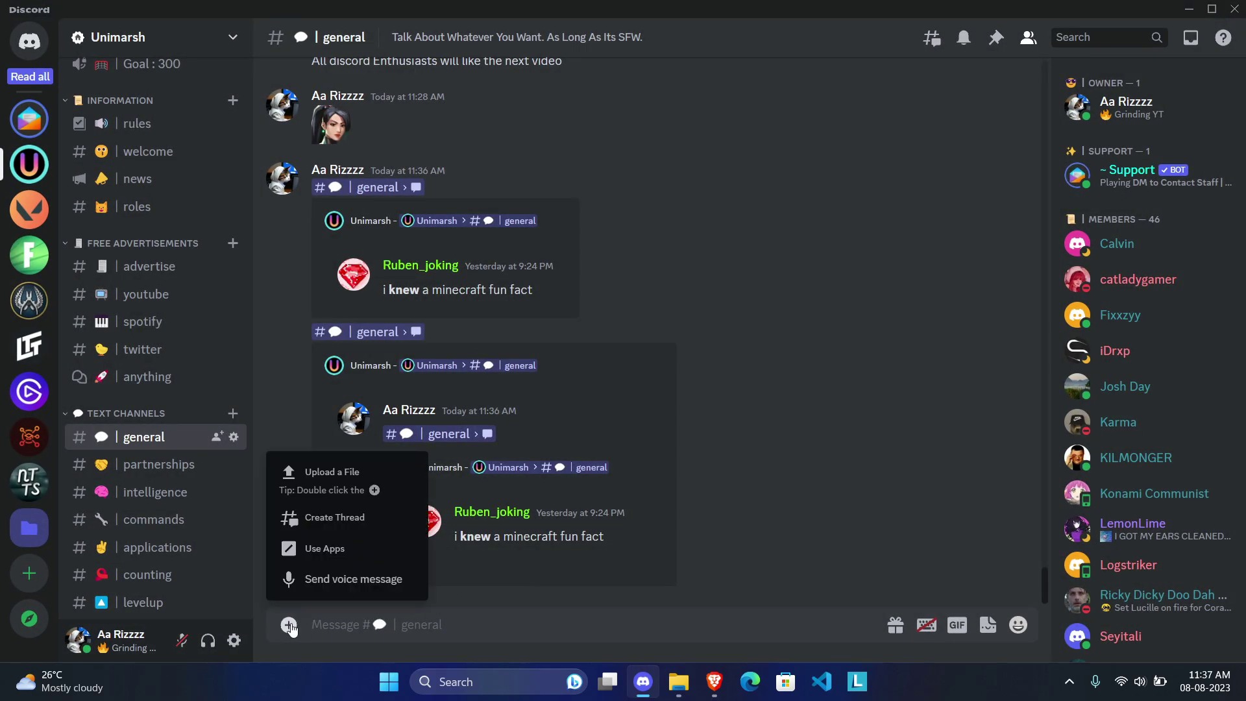
pyautogui.click(25, 127)
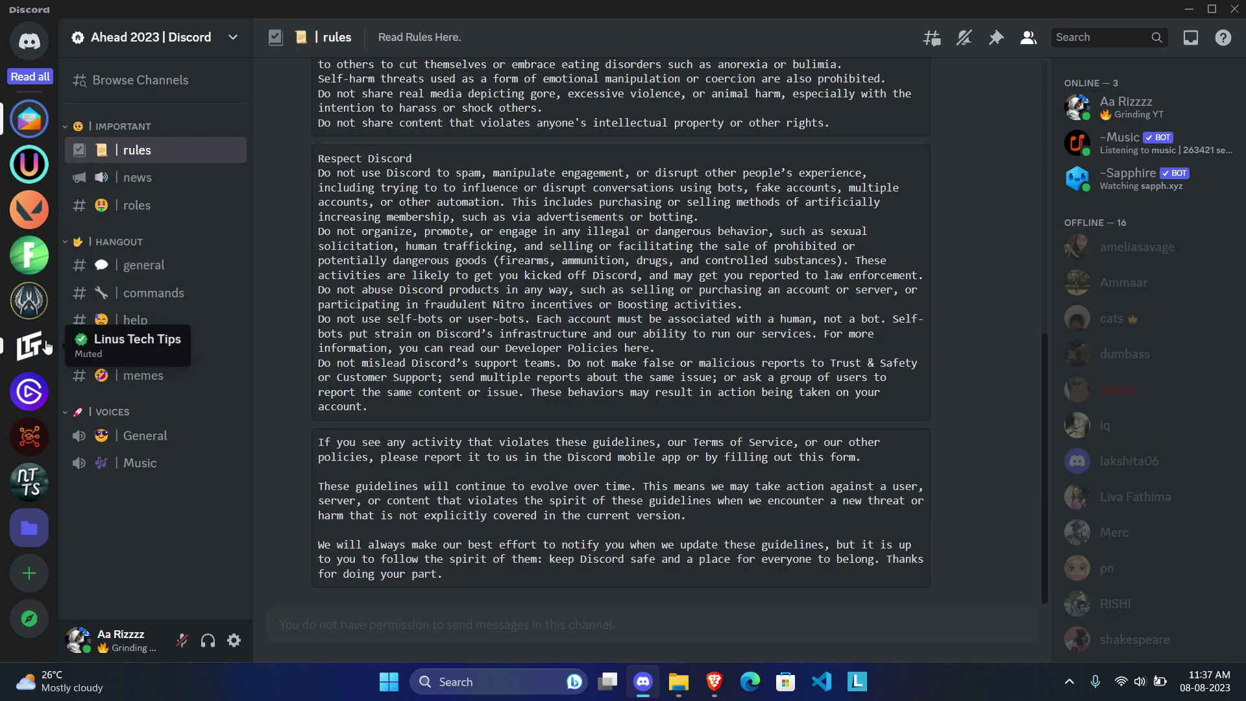
pyautogui.click(123, 266)
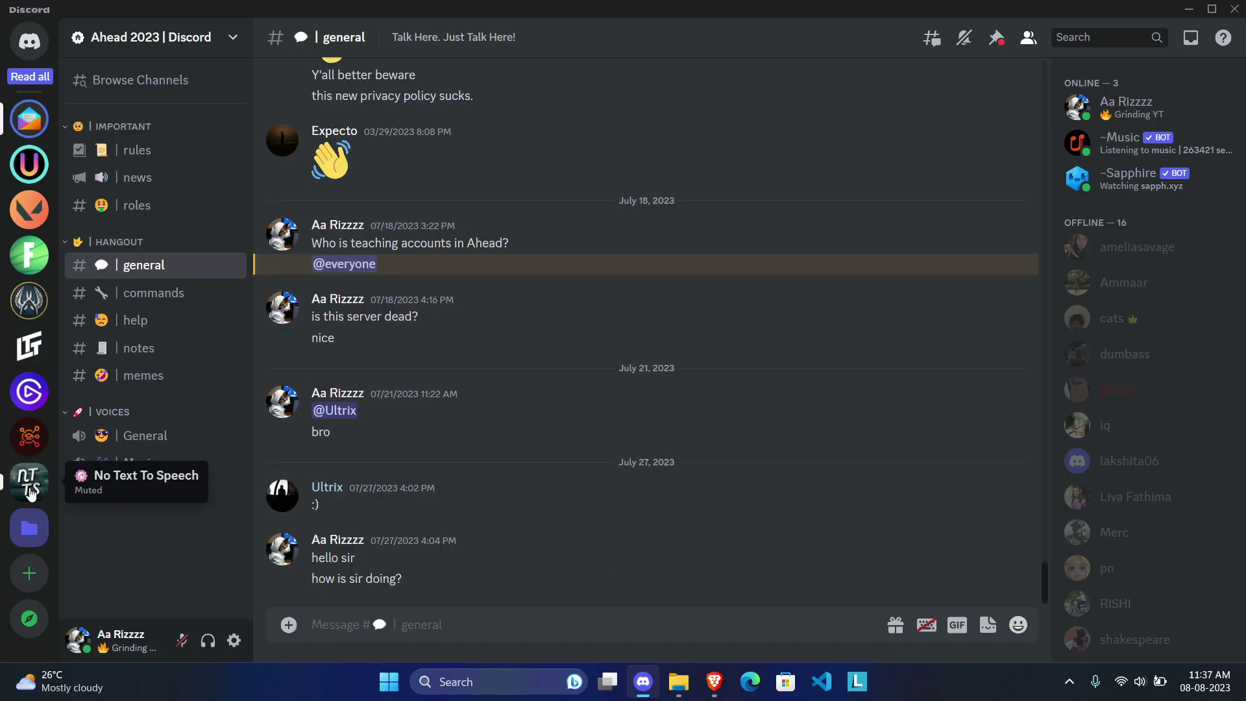
pyautogui.click(29, 40)
pyautogui.click(123, 220)
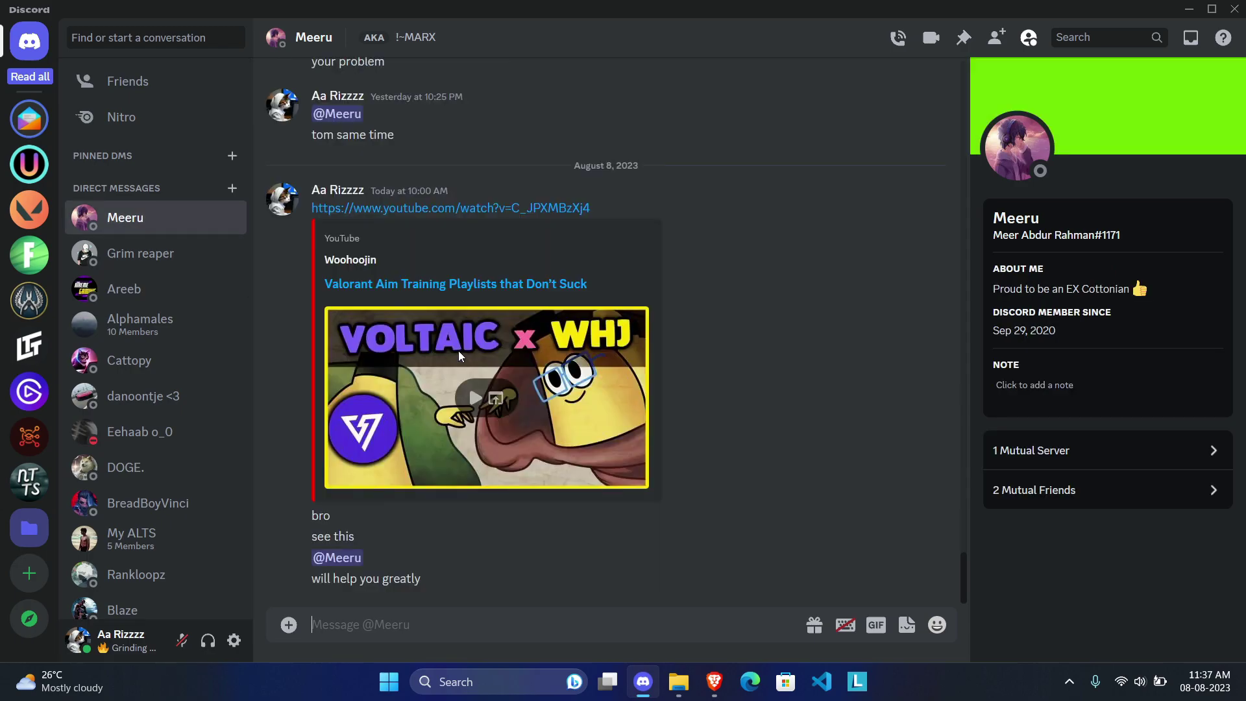
# Step: Record a short voice message and send it in the DM
pyautogui.click(289, 625)
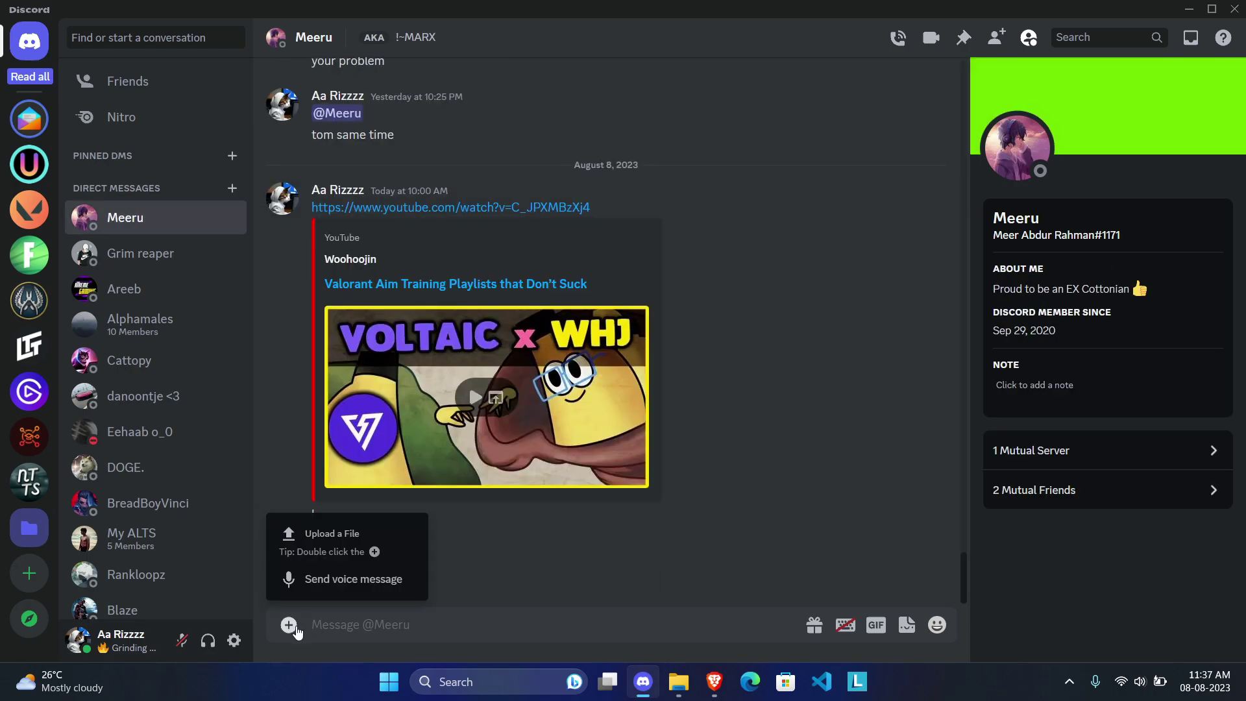
pyautogui.click(322, 579)
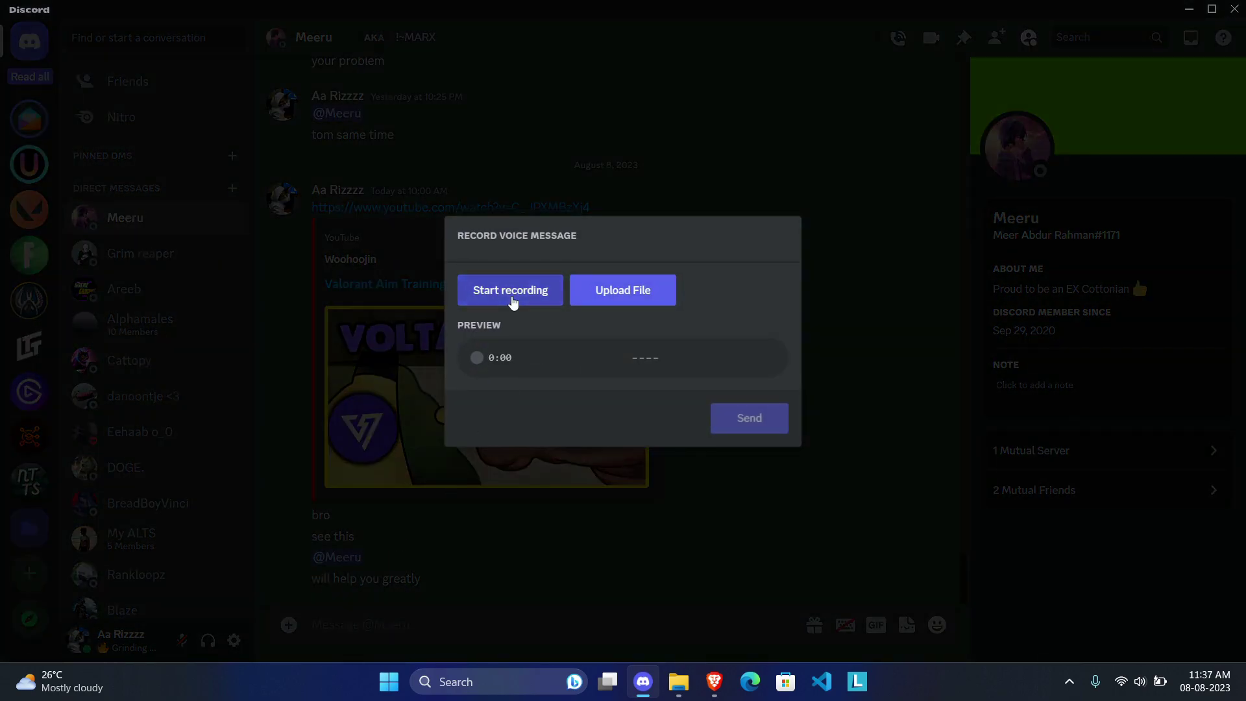
pyautogui.click(512, 299)
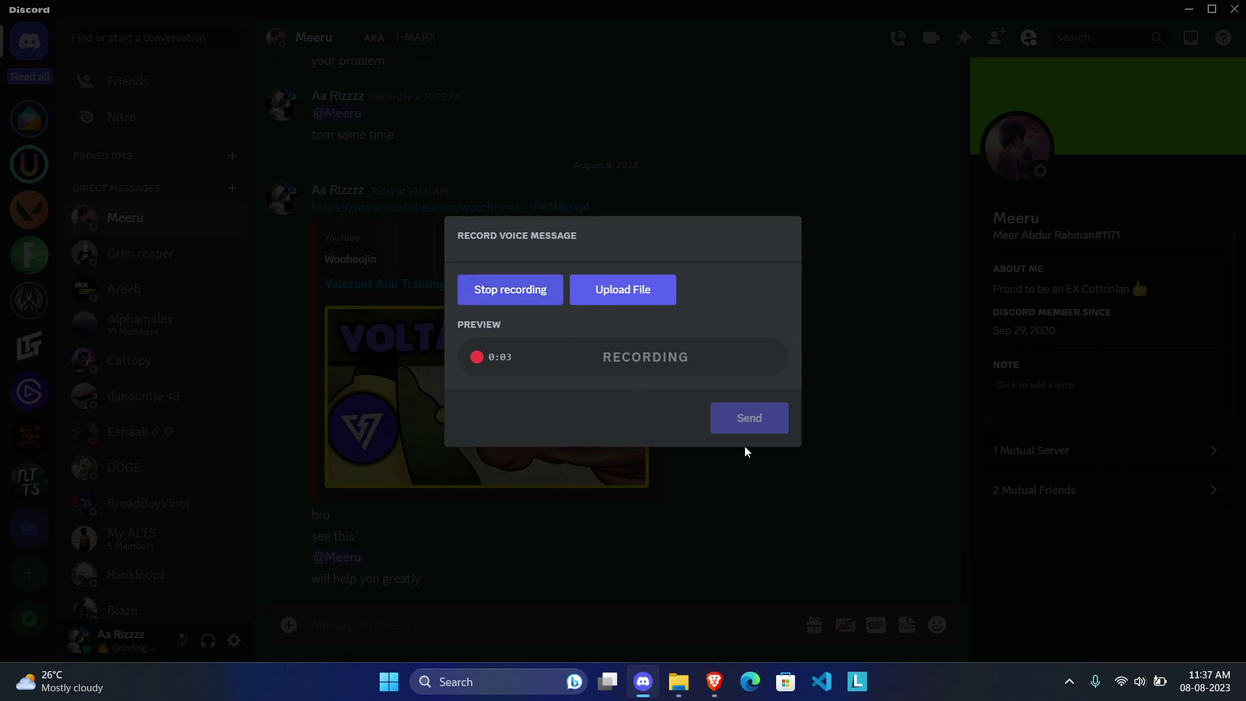
pyautogui.click(529, 300)
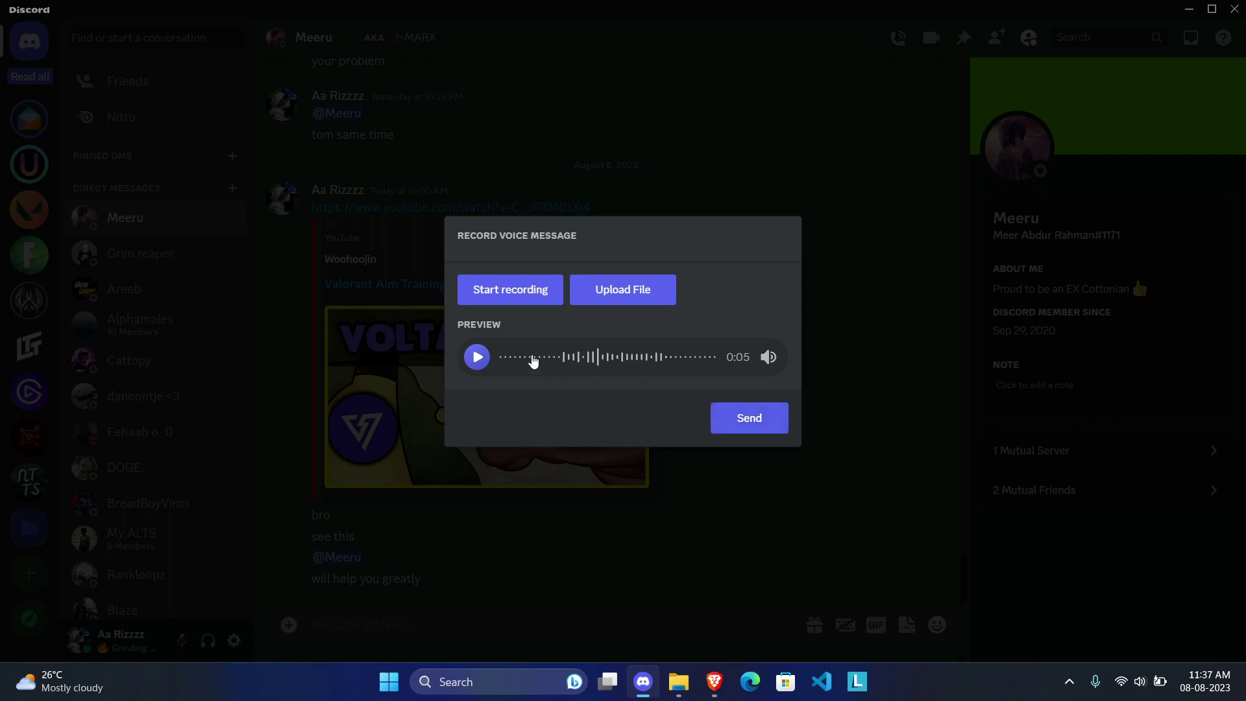
pyautogui.click(759, 427)
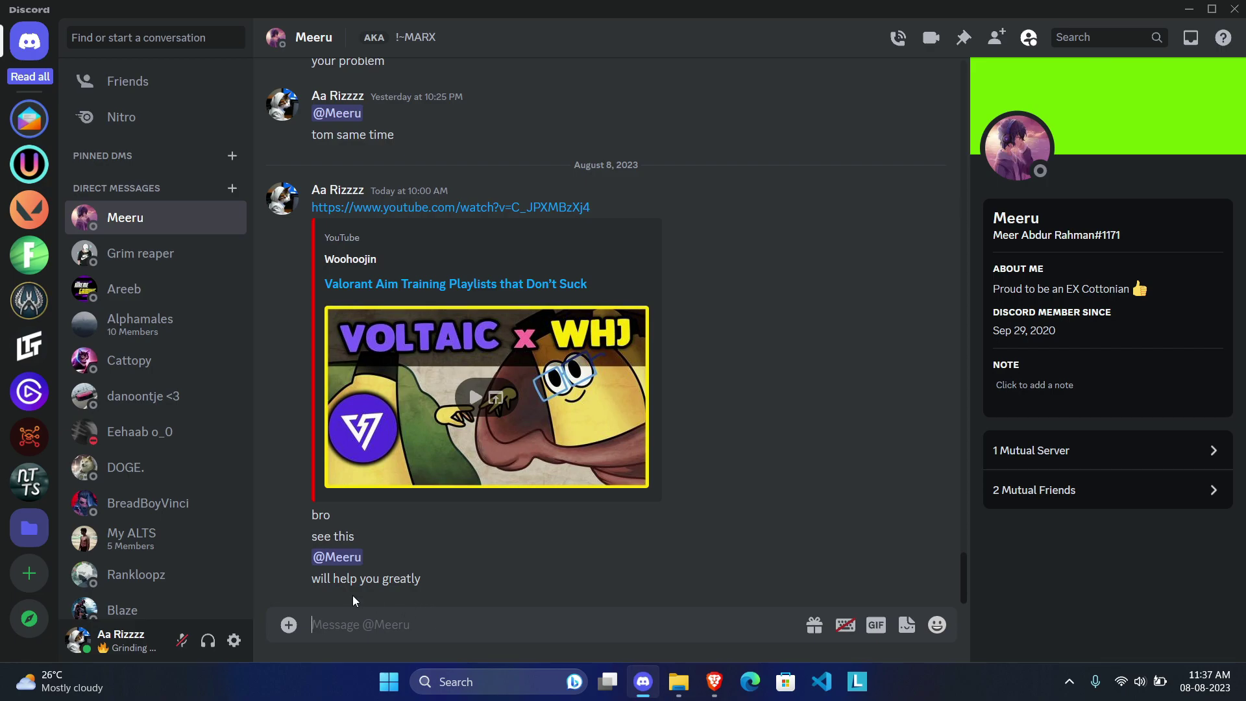
# Step: Record a second voice message, preview its playback, and send it
pyautogui.click(291, 623)
pyautogui.click(321, 580)
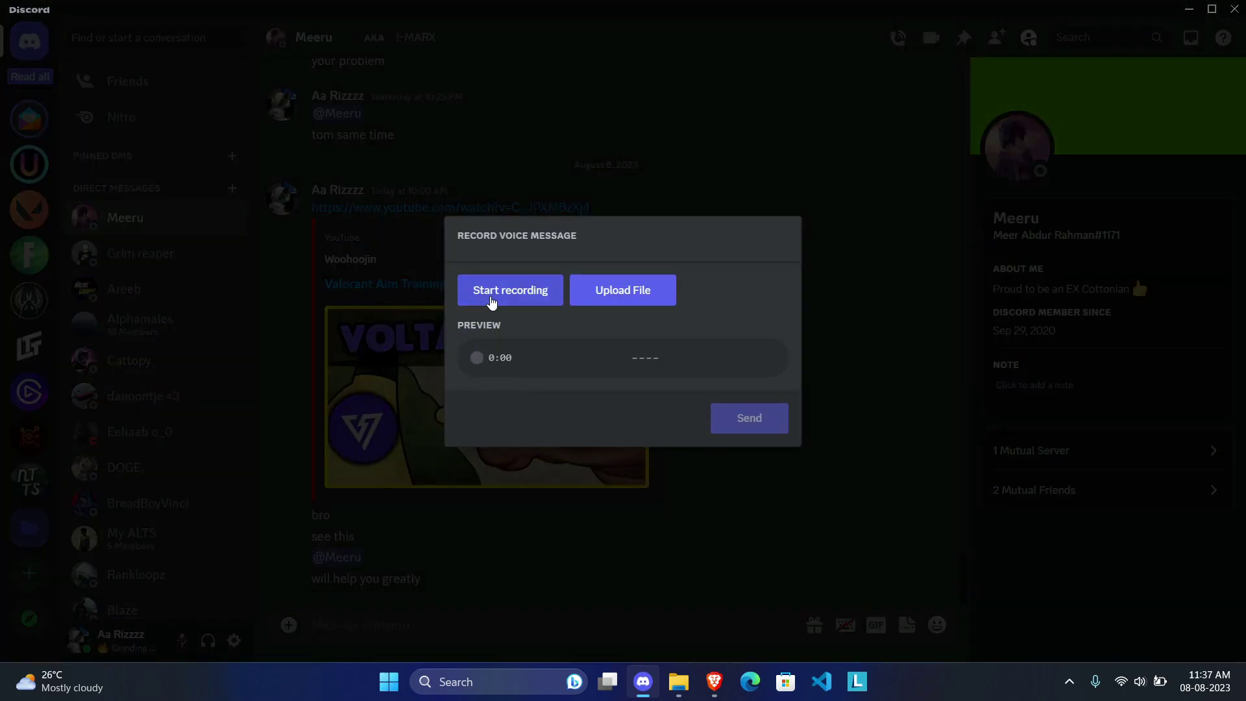
pyautogui.click(492, 296)
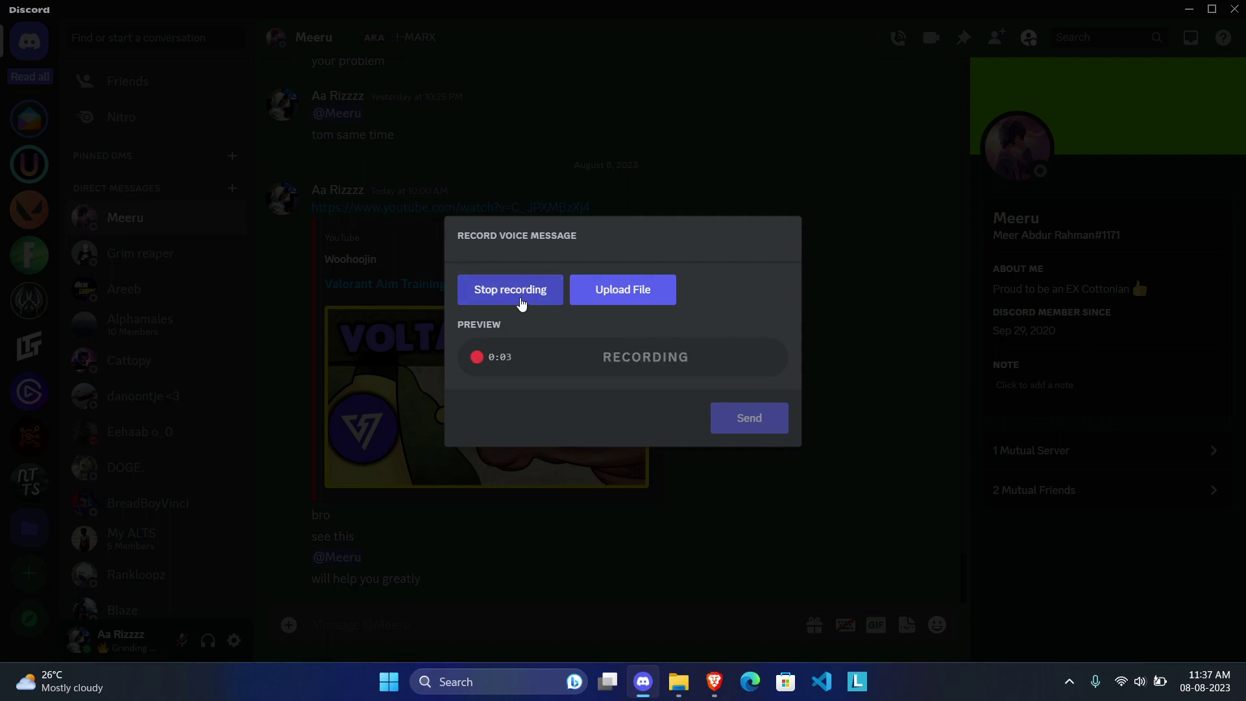
pyautogui.click(521, 303)
pyautogui.click(476, 358)
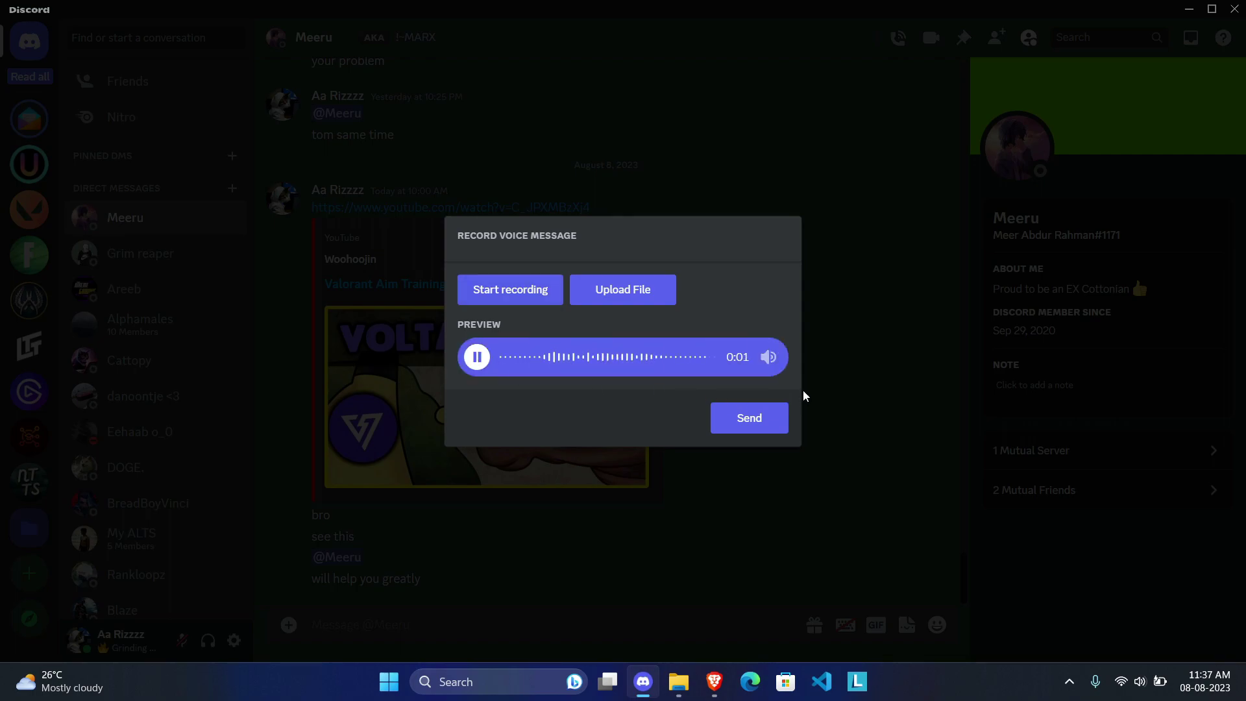
pyautogui.click(761, 416)
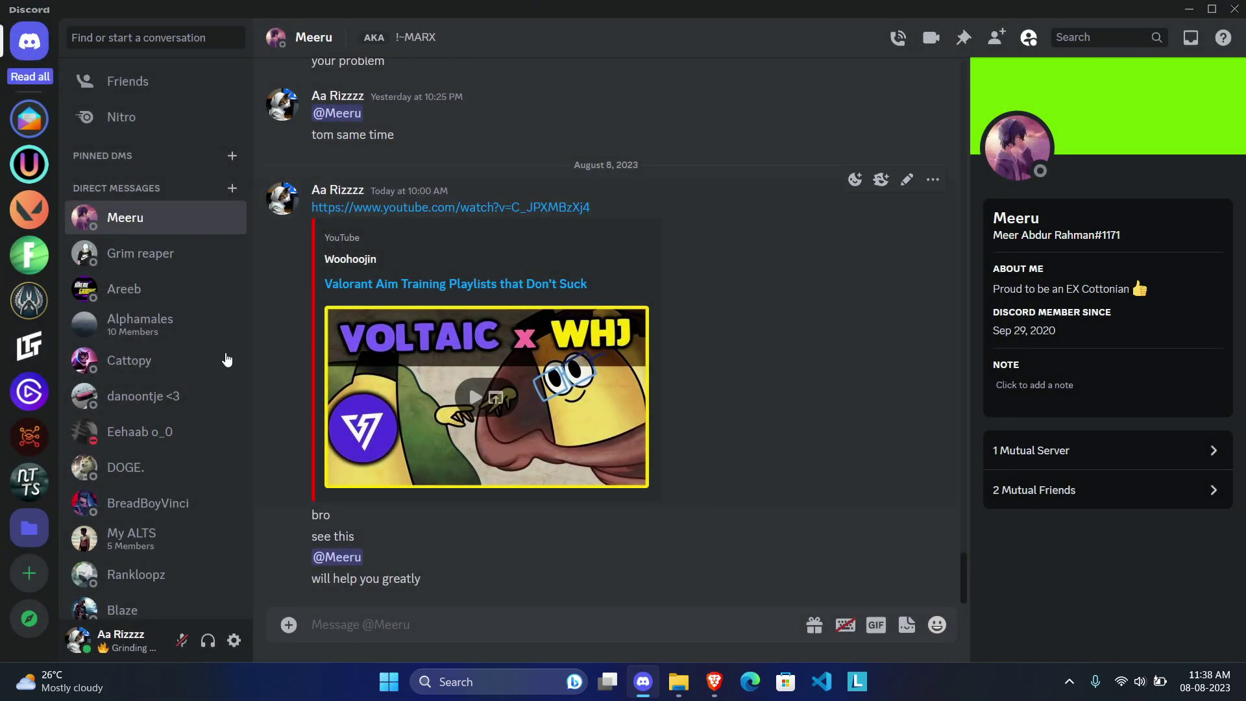
# Step: Play back both sent voice messages in the DM conversation
pyautogui.click(141, 253)
pyautogui.click(144, 219)
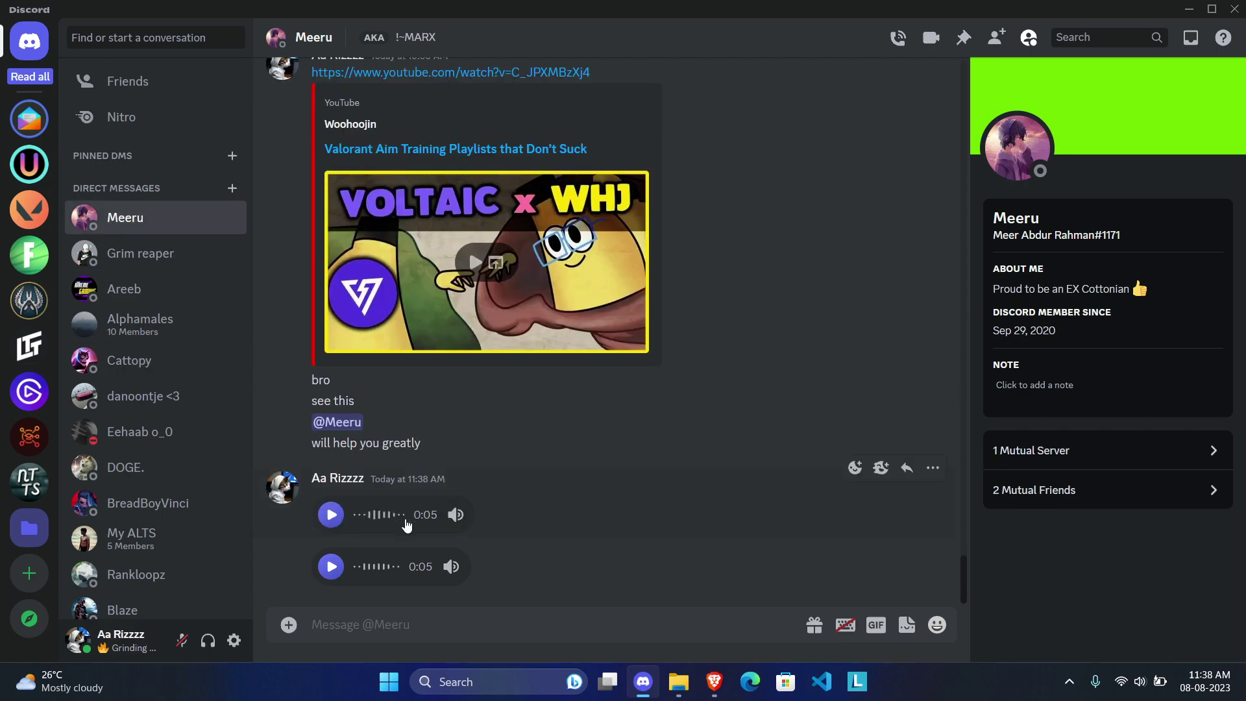
pyautogui.click(339, 570)
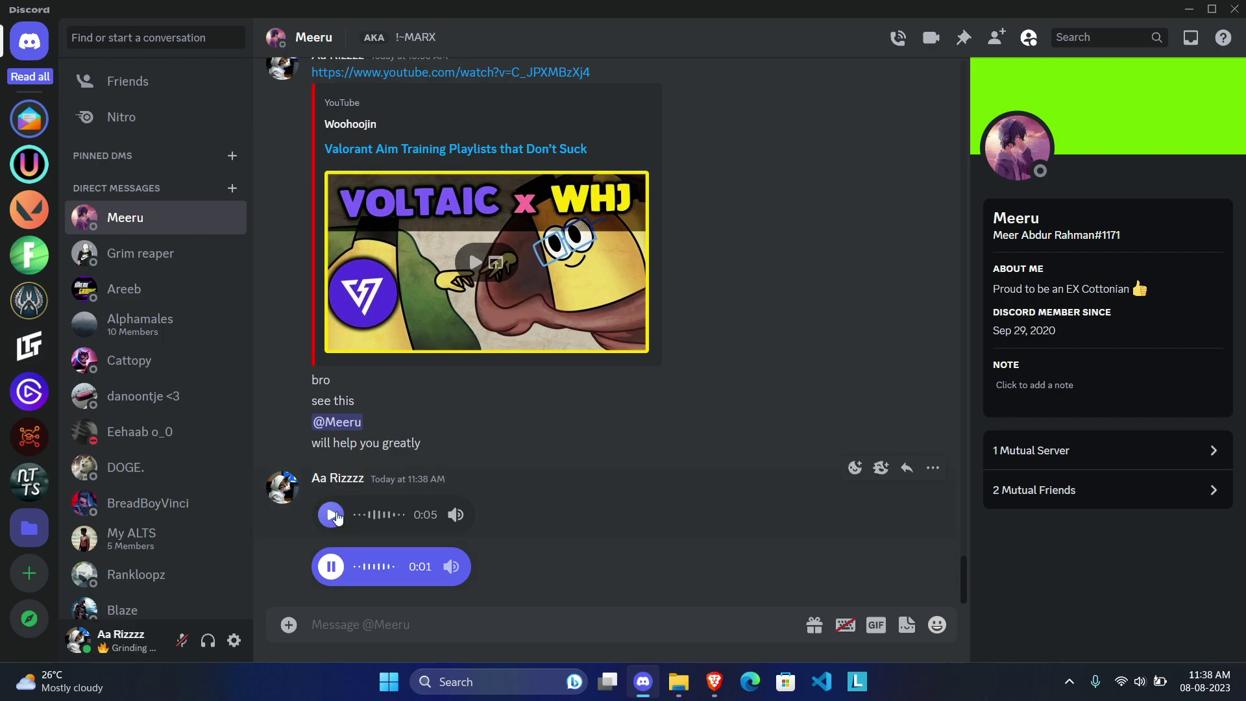
pyautogui.click(332, 515)
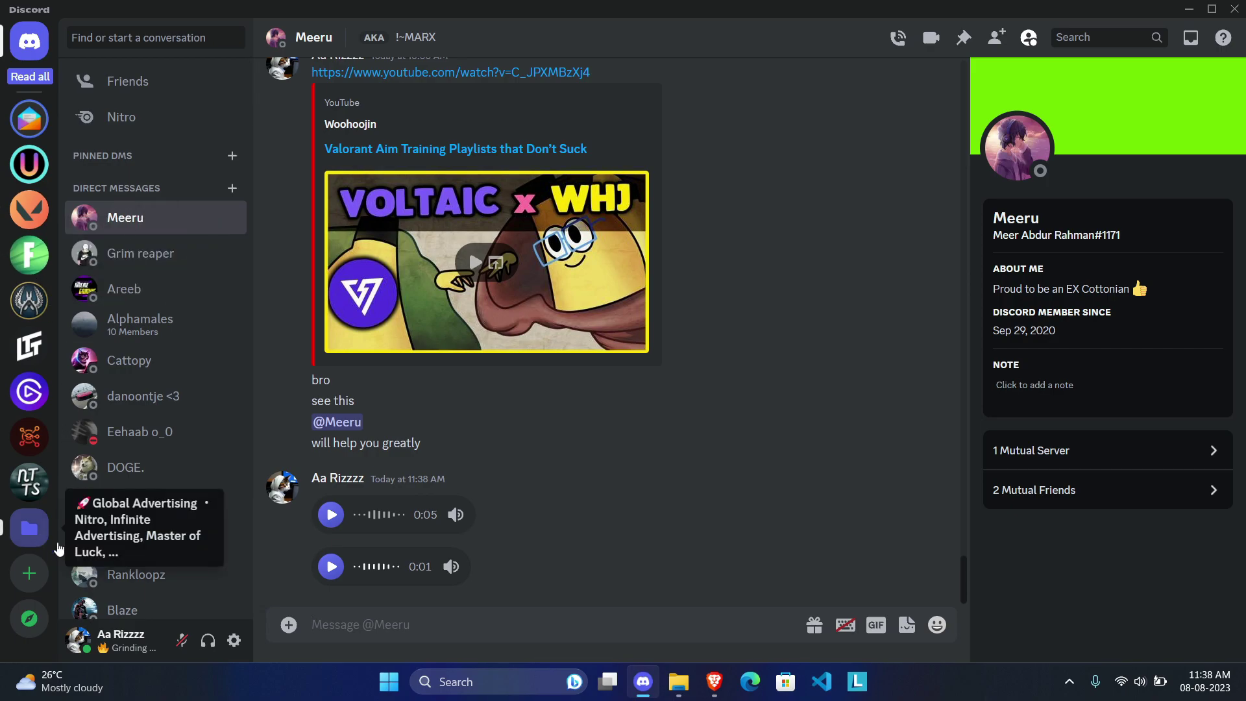
# Step: Open User Settings on the Vencord Themes page
pyautogui.click(235, 640)
pyautogui.scroll(-8, 292, 454)
pyautogui.scroll(-3, 306, 443)
pyautogui.scroll(3, 298, 415)
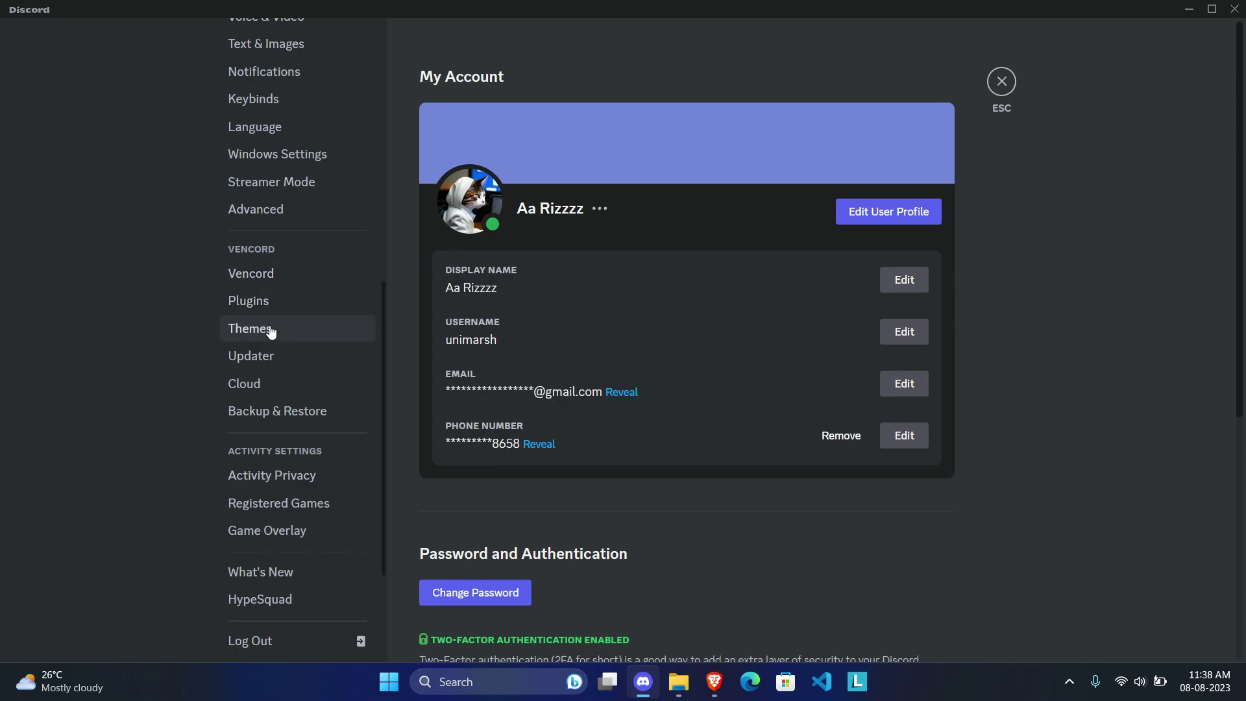
pyautogui.click(271, 331)
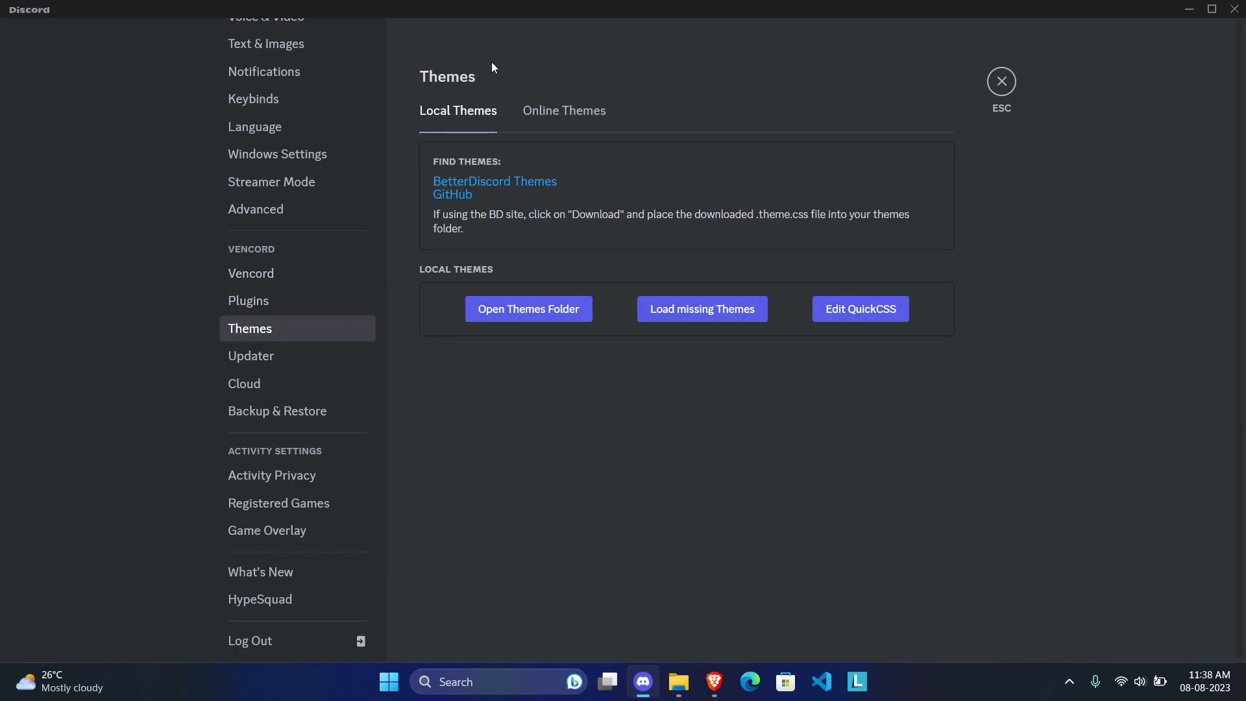
# Step: Open betterdiscord.app/themes in Brave and browse themes like ClearVision, Dark Matter and Translucence
pyautogui.click(484, 183)
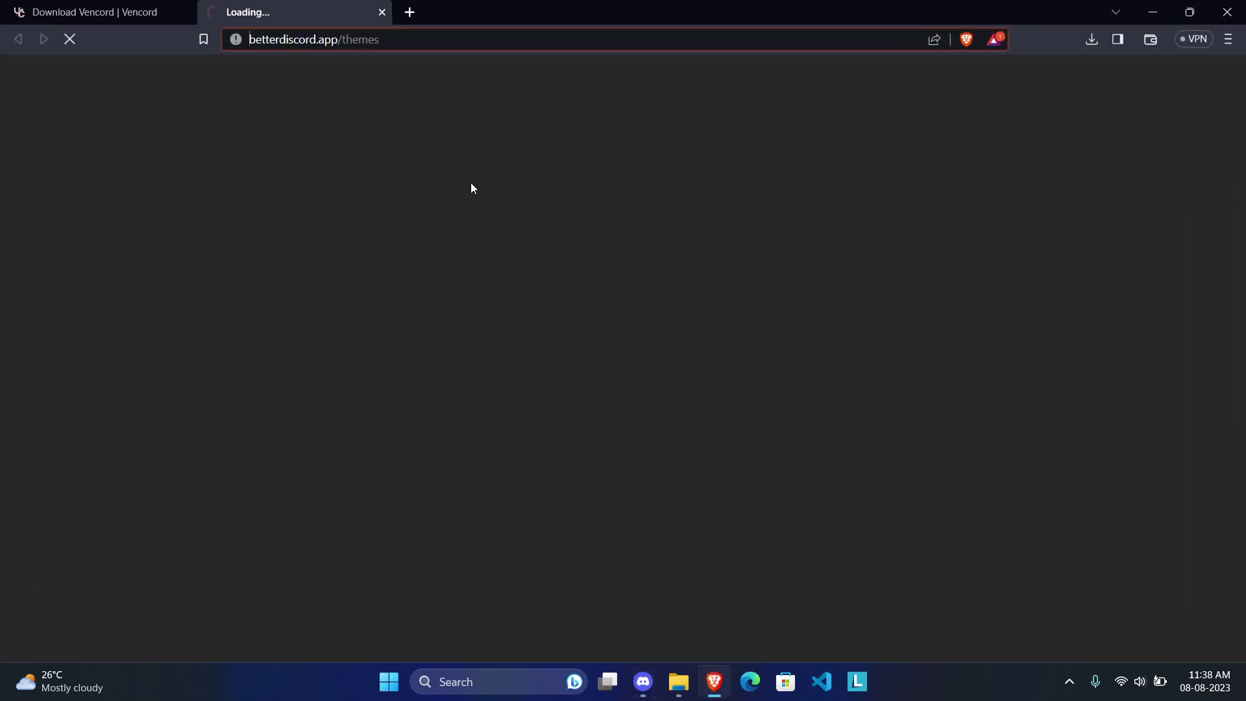
pyautogui.scroll(-3, 472, 188)
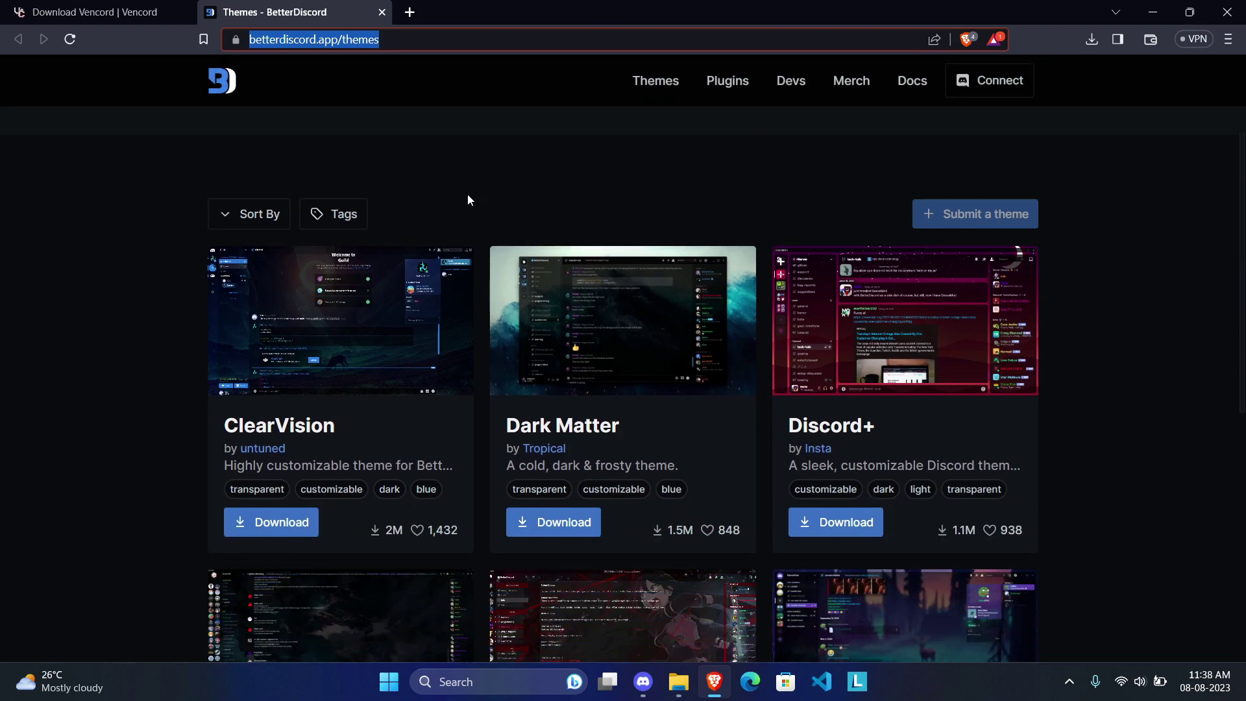
pyautogui.scroll(-3, 469, 200)
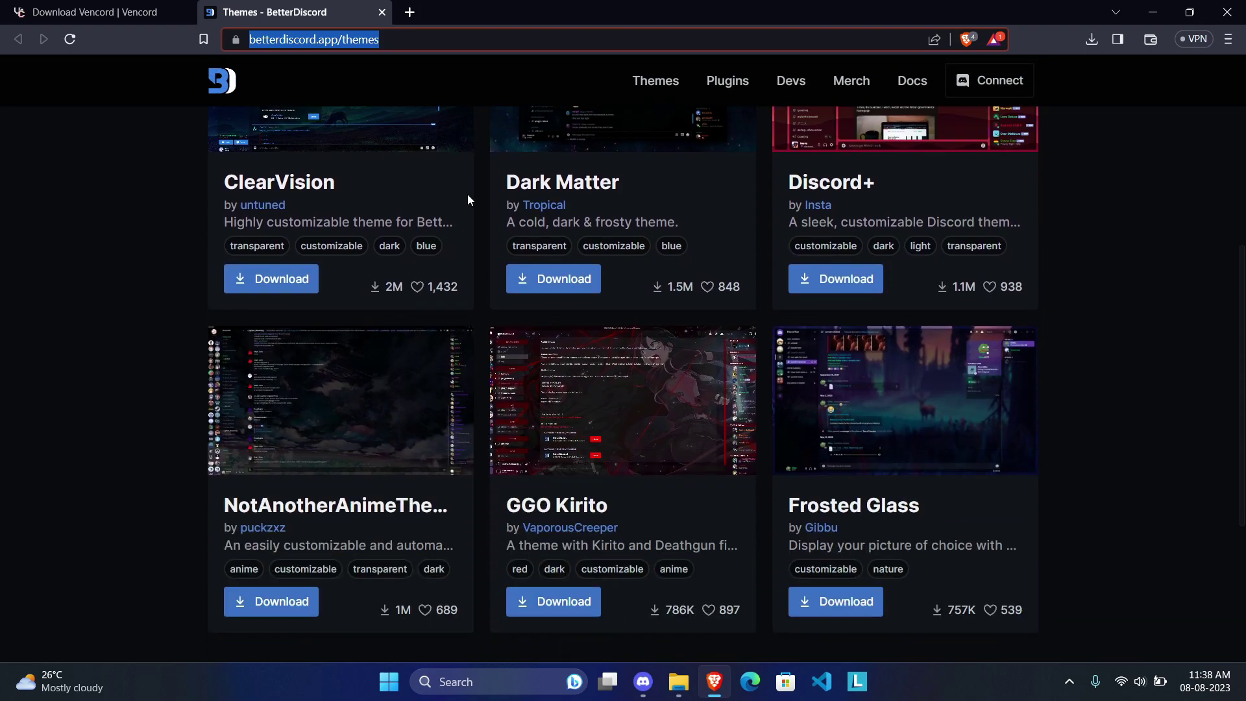
pyautogui.scroll(2, 468, 194)
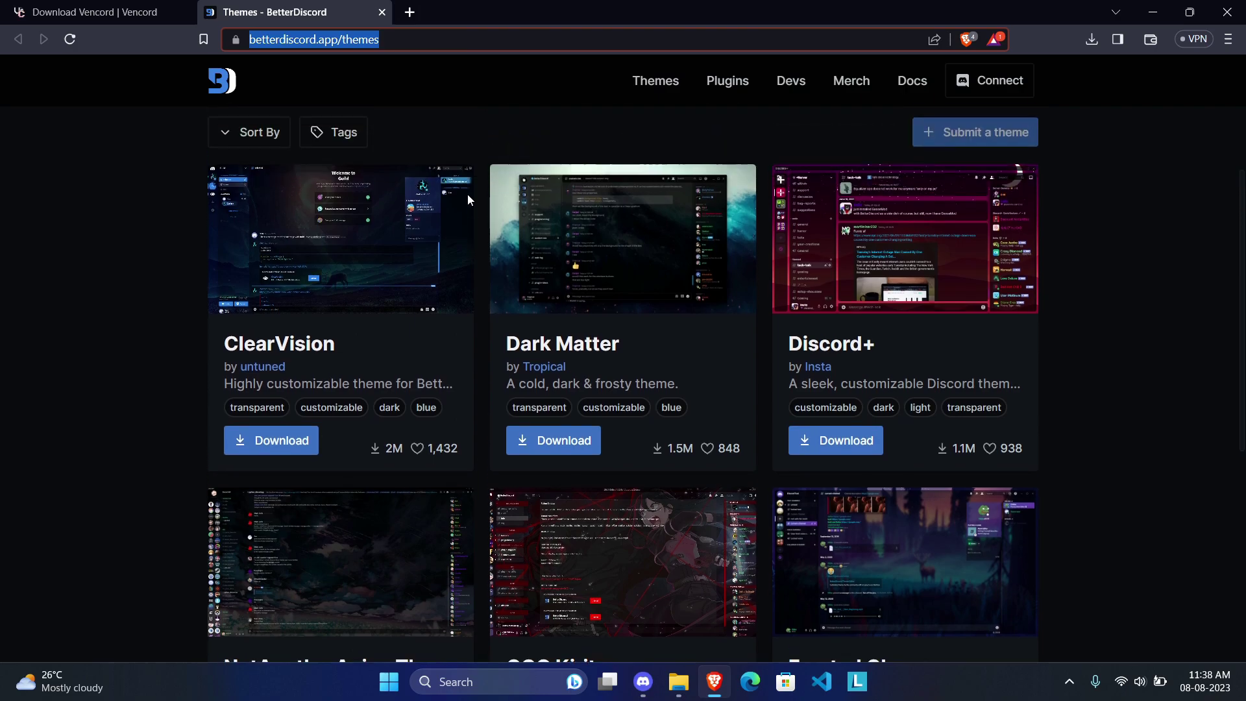
pyautogui.scroll(-4, 467, 193)
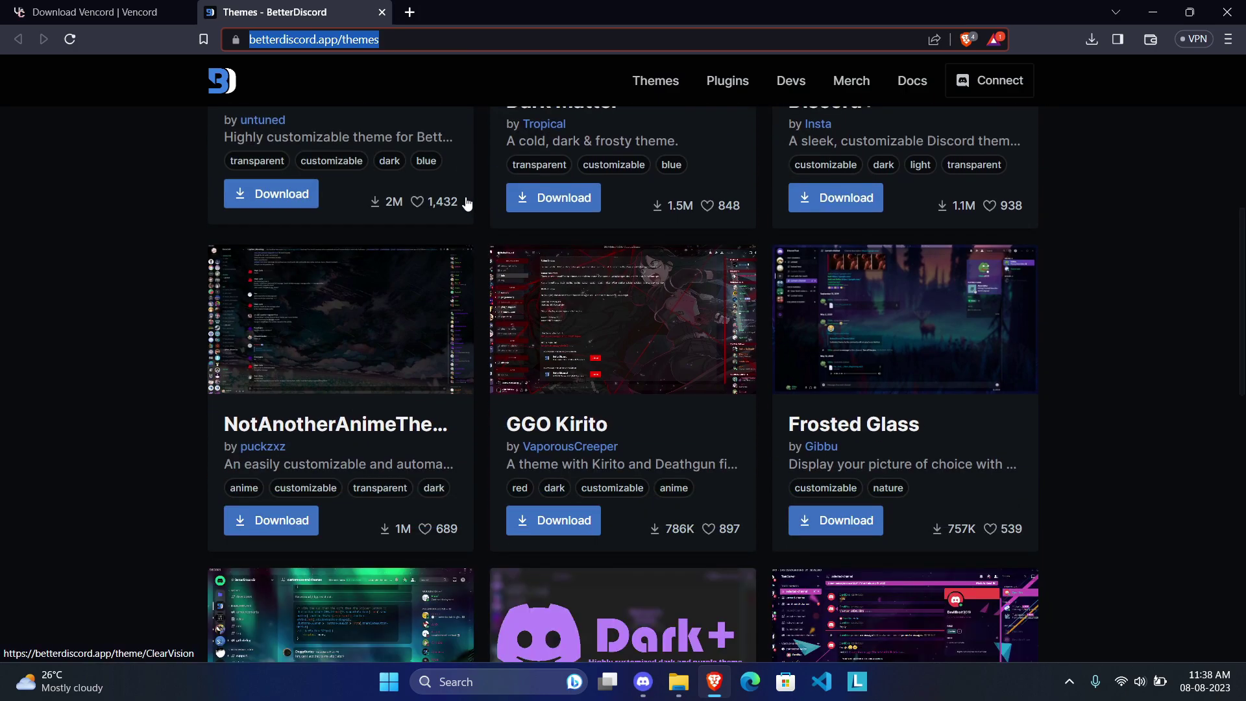
pyautogui.scroll(-4, 467, 204)
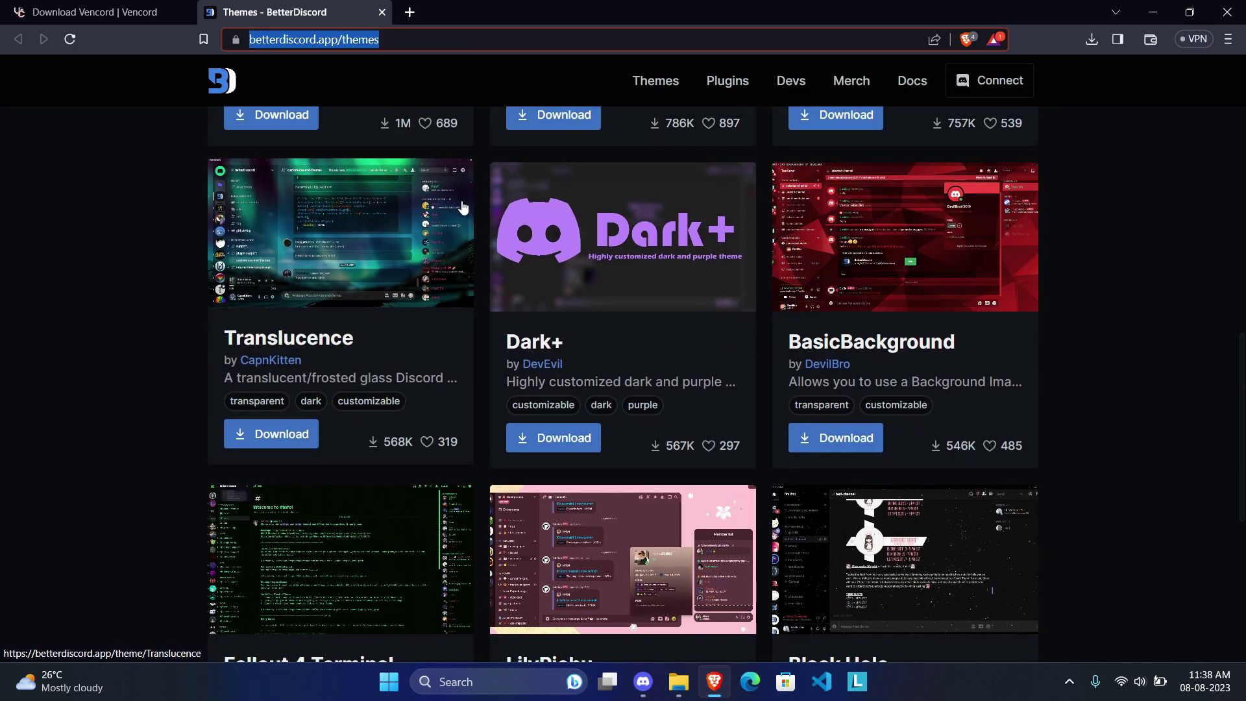
pyautogui.scroll(-6, 463, 207)
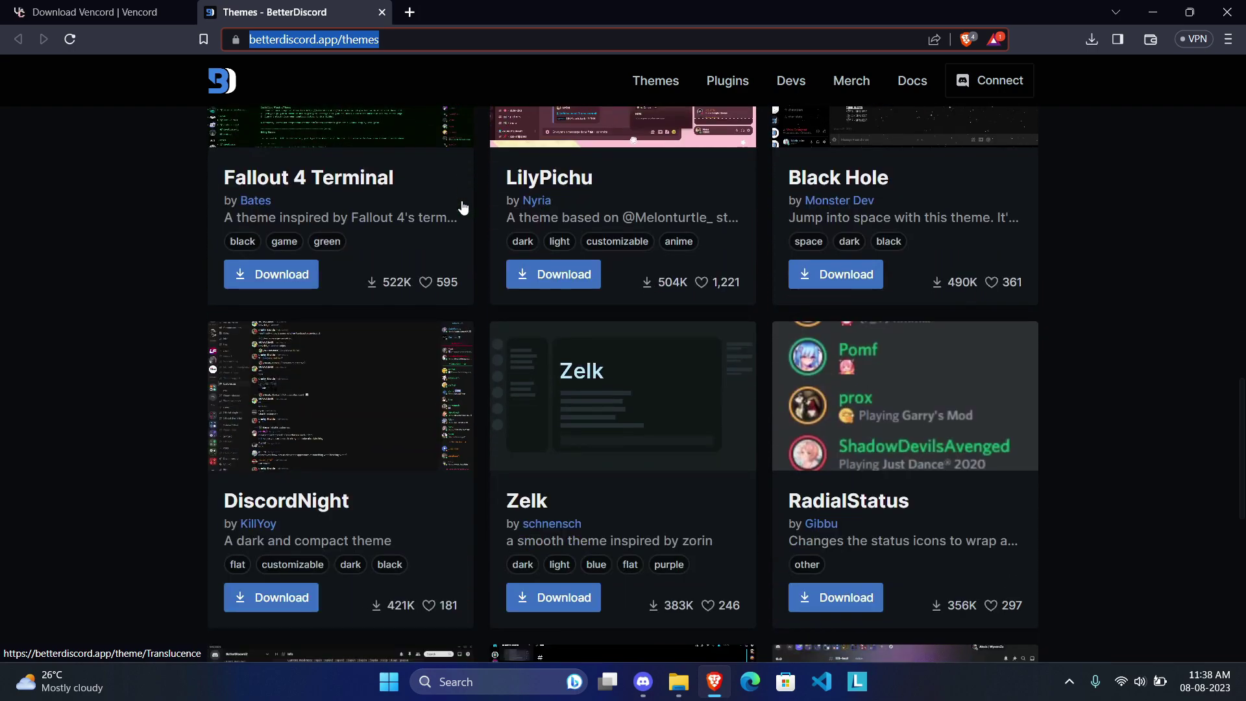
pyautogui.scroll(-3, 463, 208)
pyautogui.scroll(-4, 462, 208)
pyautogui.scroll(-3, 463, 208)
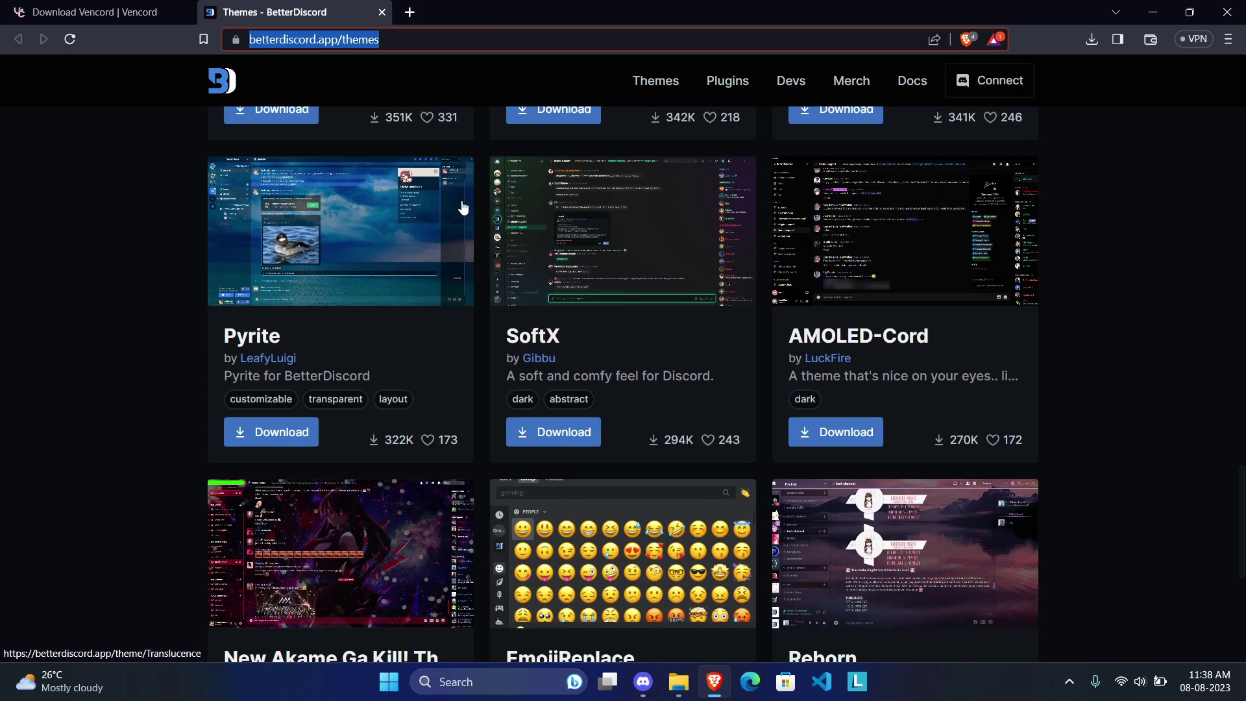
pyautogui.scroll(20, 461, 204)
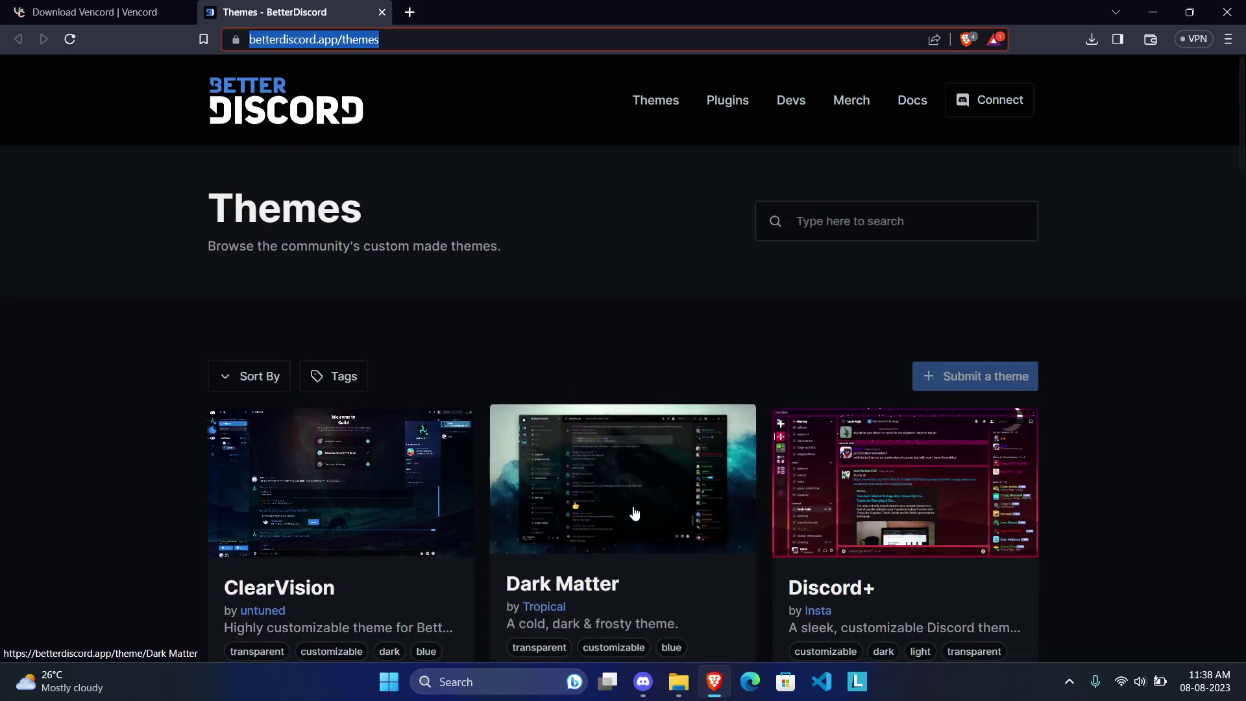
# Step: Open the Dark Matter theme's page and look over its details
pyautogui.click(635, 515)
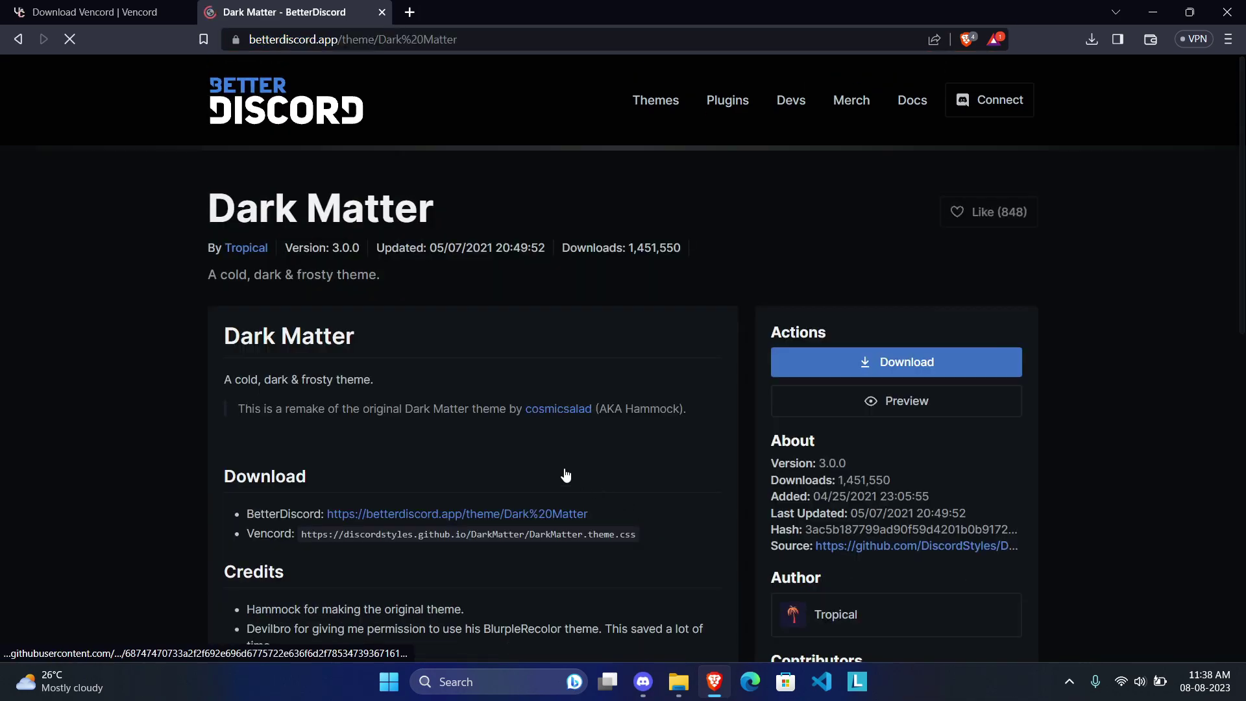
pyautogui.scroll(-7, 491, 407)
pyautogui.scroll(8, 492, 407)
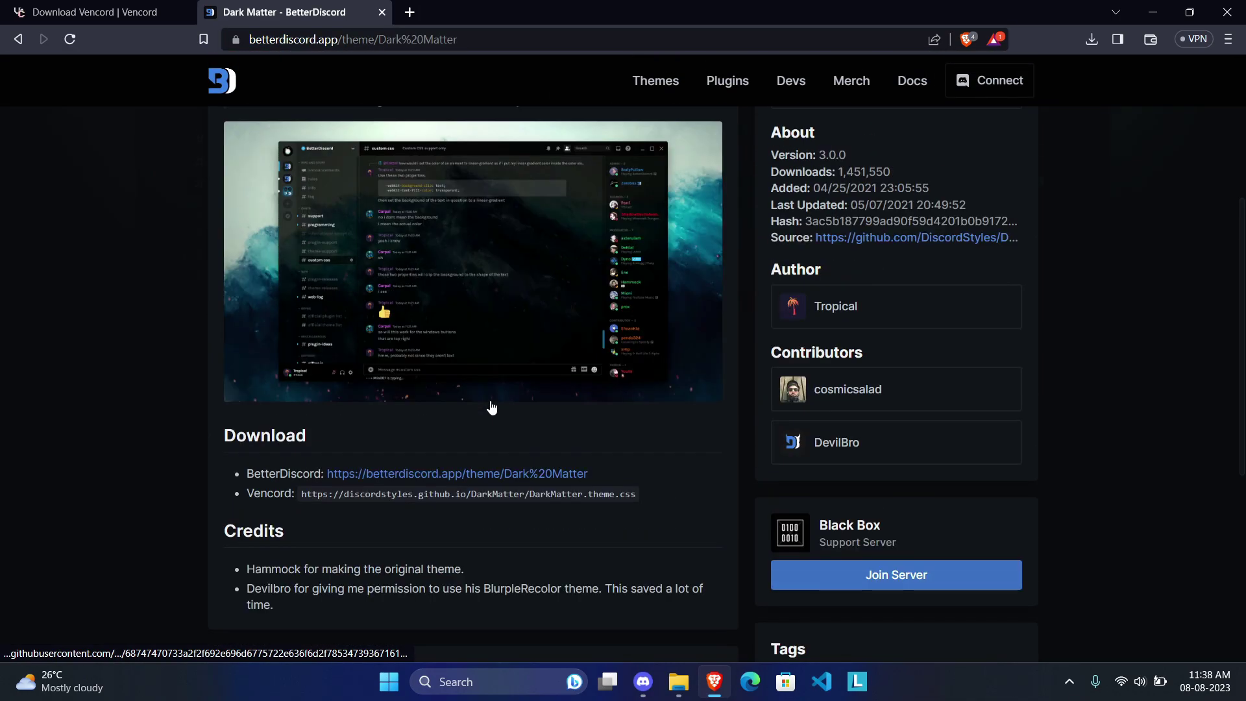
pyautogui.scroll(-7, 492, 407)
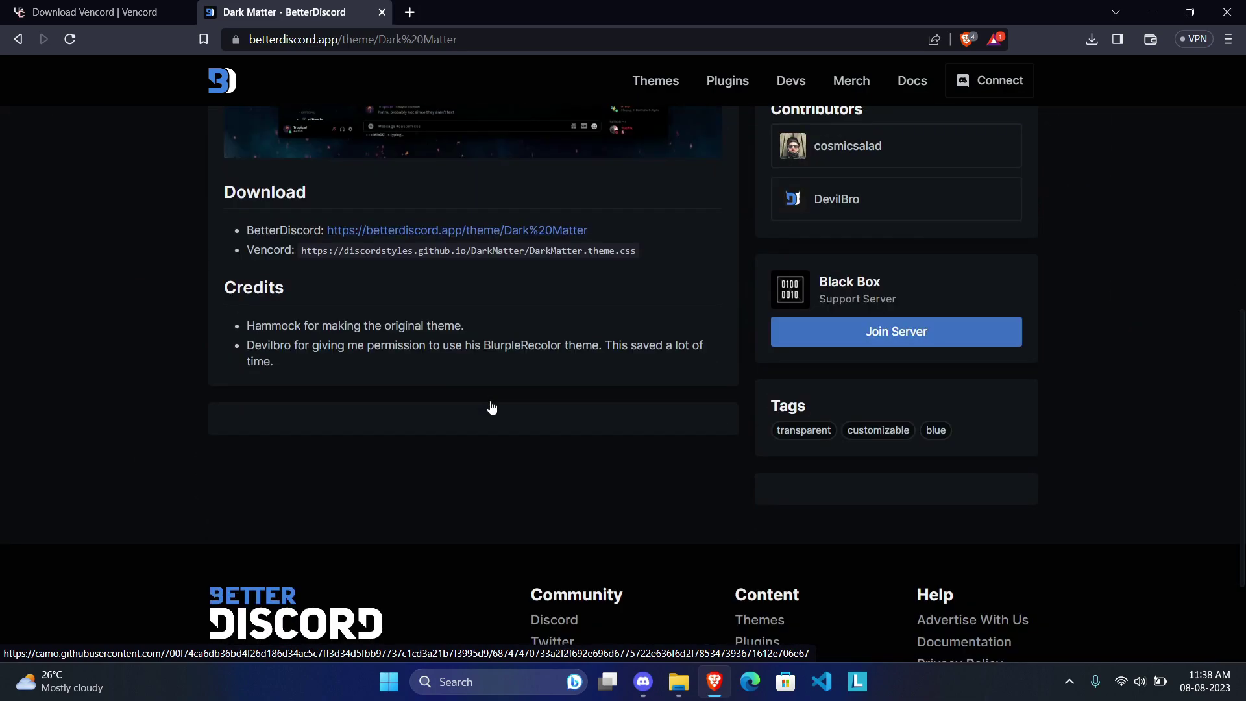
pyautogui.scroll(5, 489, 409)
pyautogui.scroll(-1, 489, 400)
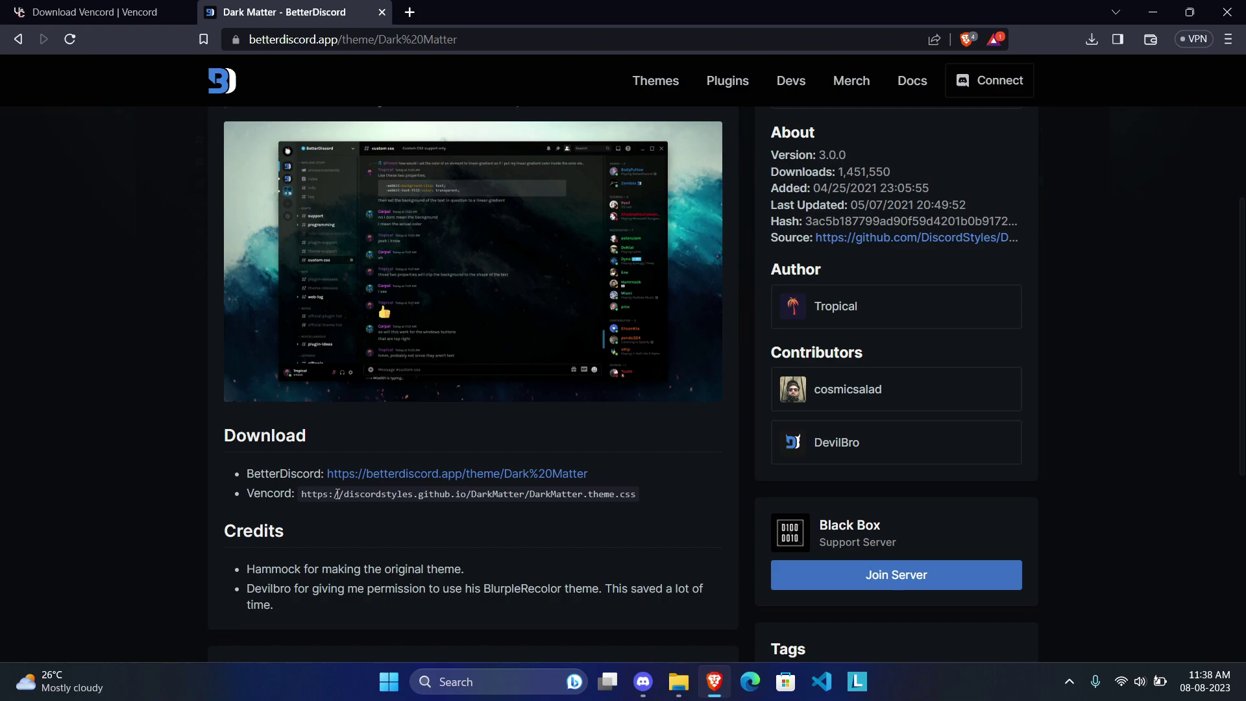
# Step: Open the Vencord file DarkMatter.theme.css in a new tab and select its full address
pyautogui.moveTo(358, 500); pyautogui.dragTo(640, 497)
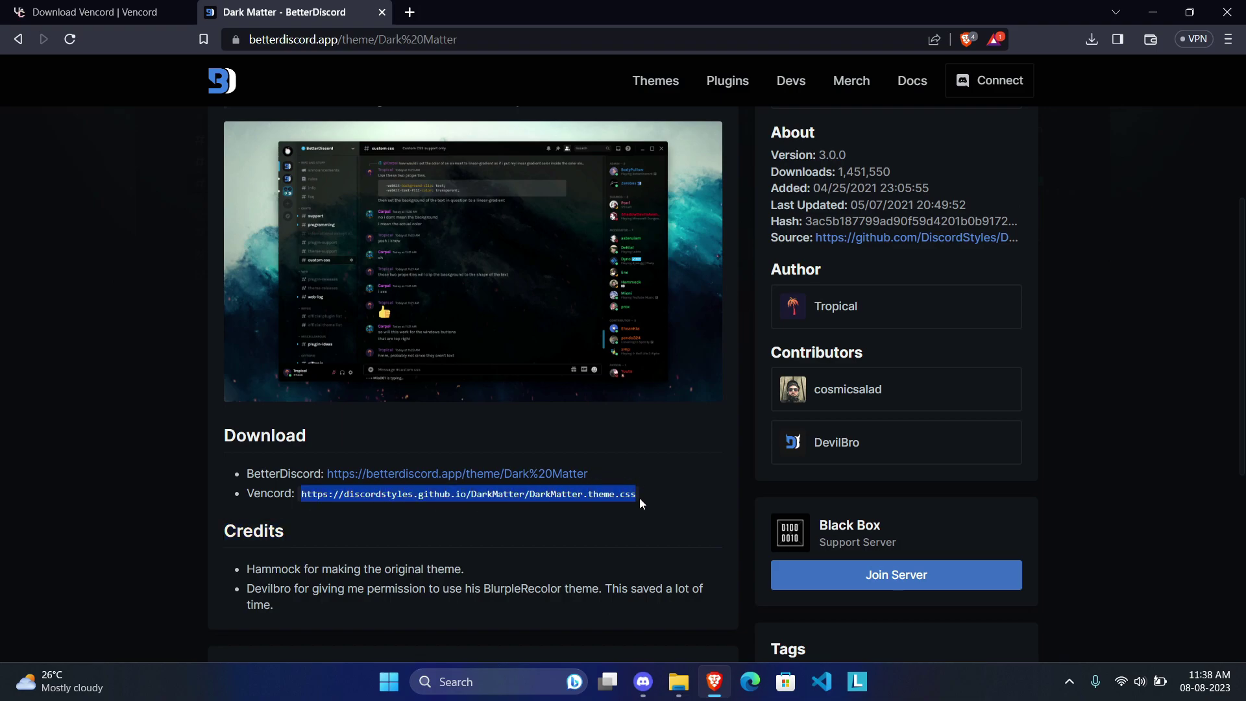
pyautogui.rightClick(605, 493)
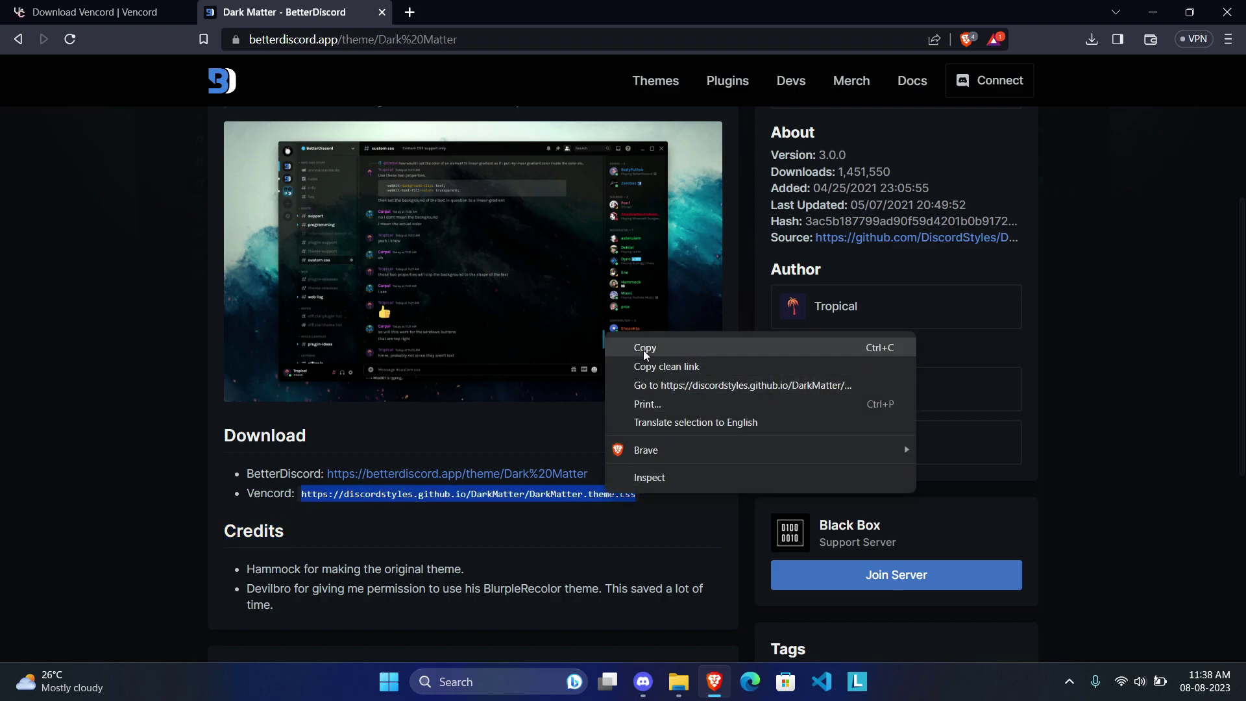
pyautogui.click(656, 384)
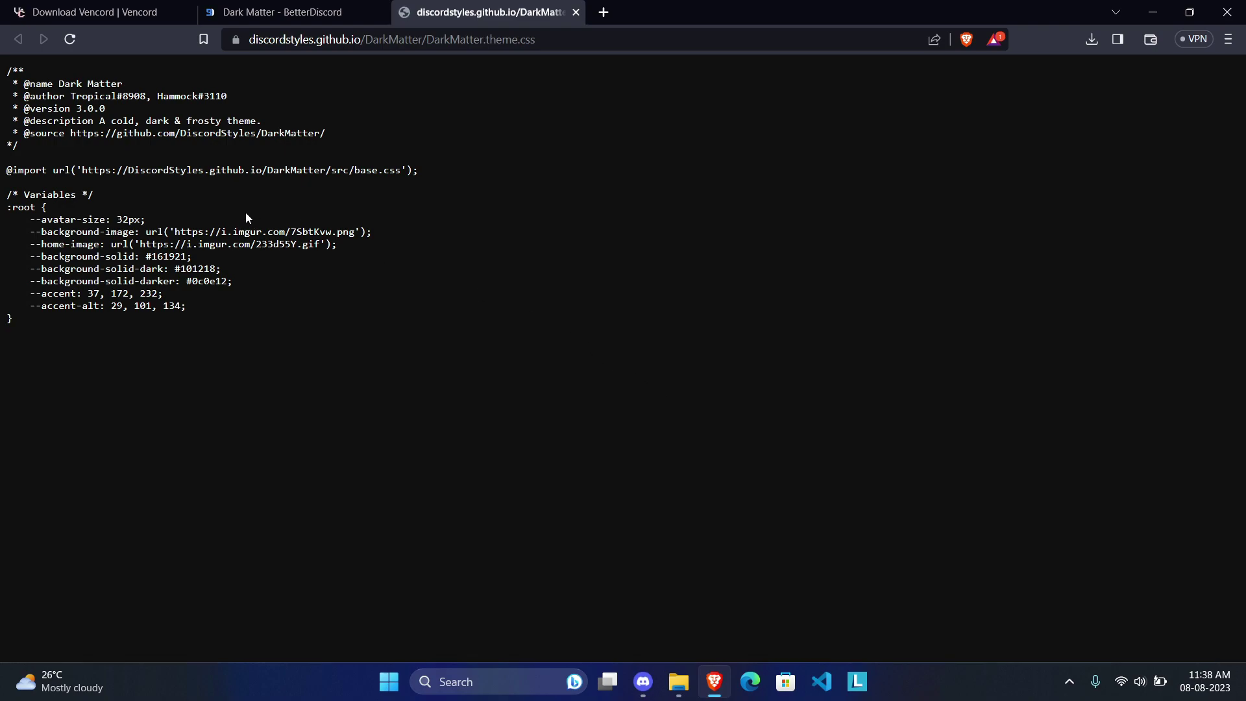
pyautogui.click(630, 43)
pyautogui.click(639, 38)
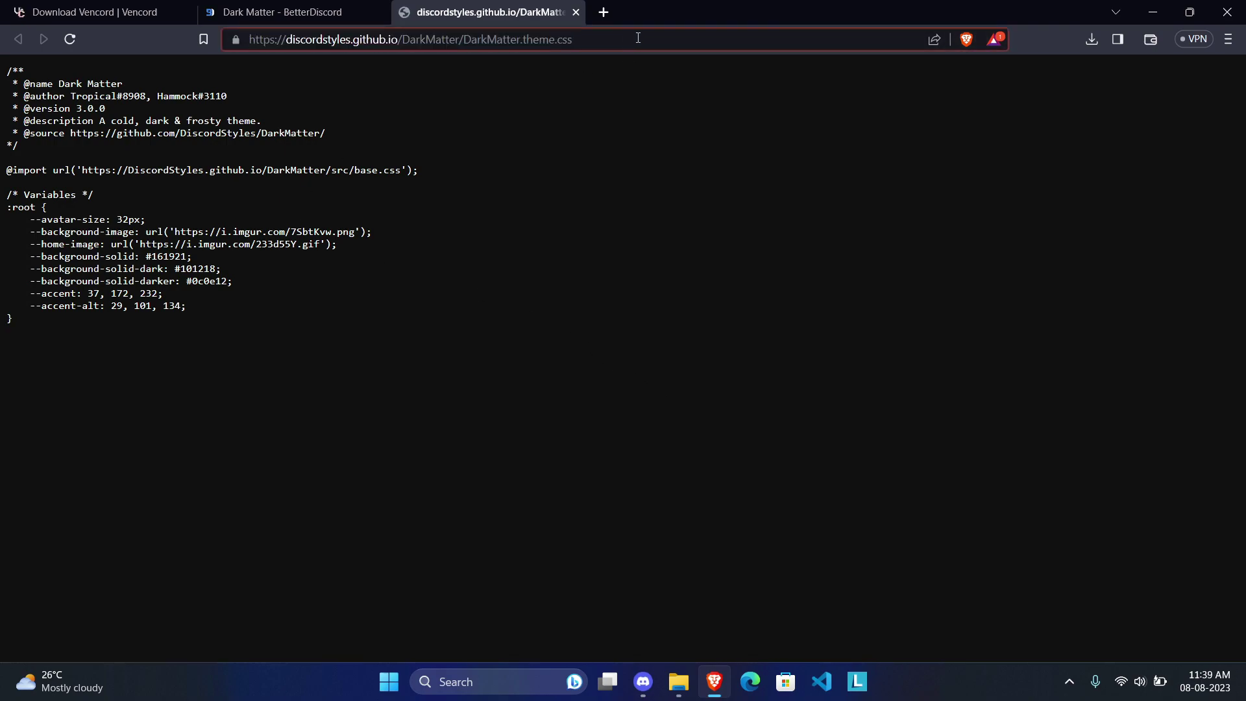
pyautogui.hotkey('ctrl', 'a')
pyautogui.hotkey('ctrl', 'c')
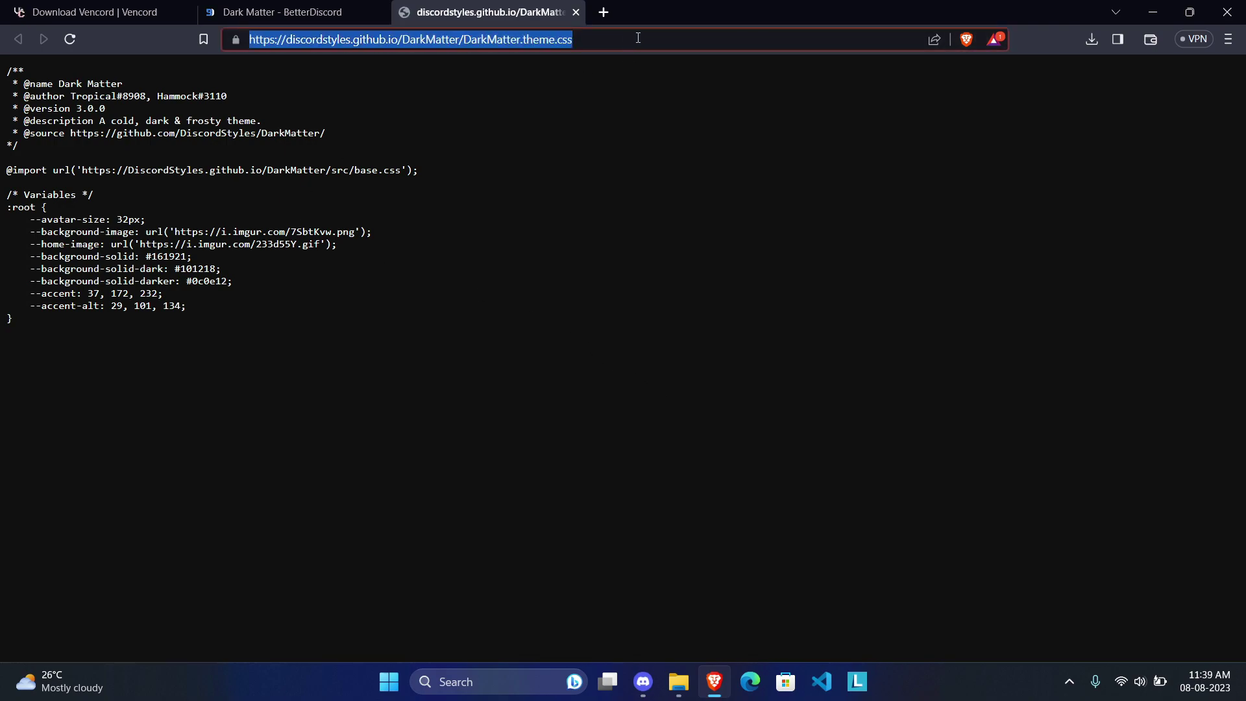
# Step: Add the DarkMatter.theme.css link as a validated Online Theme, then close settings
pyautogui.click(645, 682)
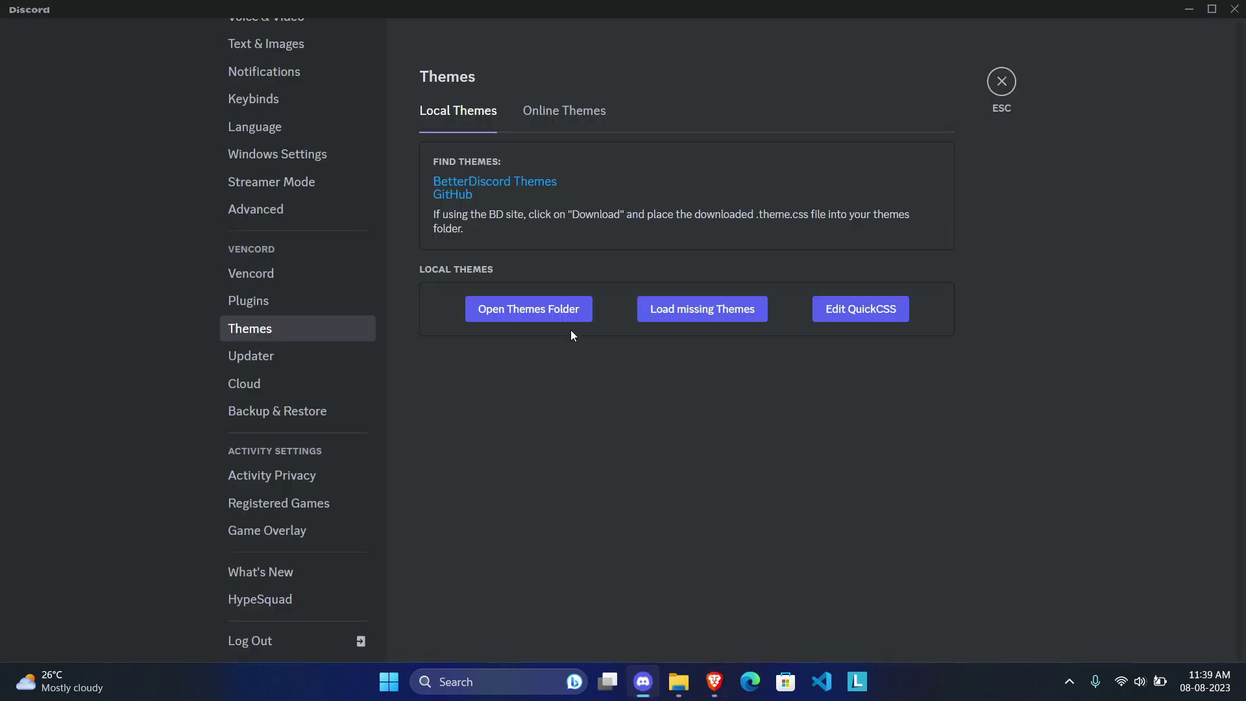
pyautogui.click(546, 116)
pyautogui.click(526, 259)
pyautogui.hotkey('ctrl', 'v')
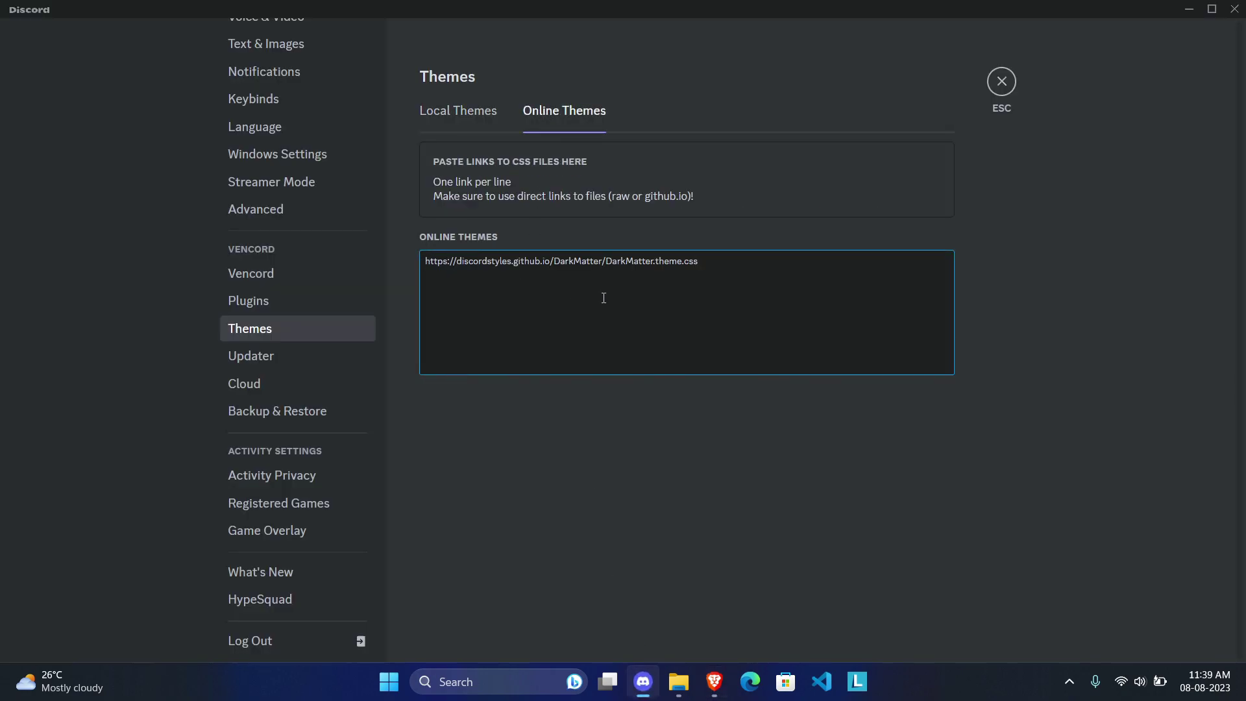
pyautogui.click(602, 455)
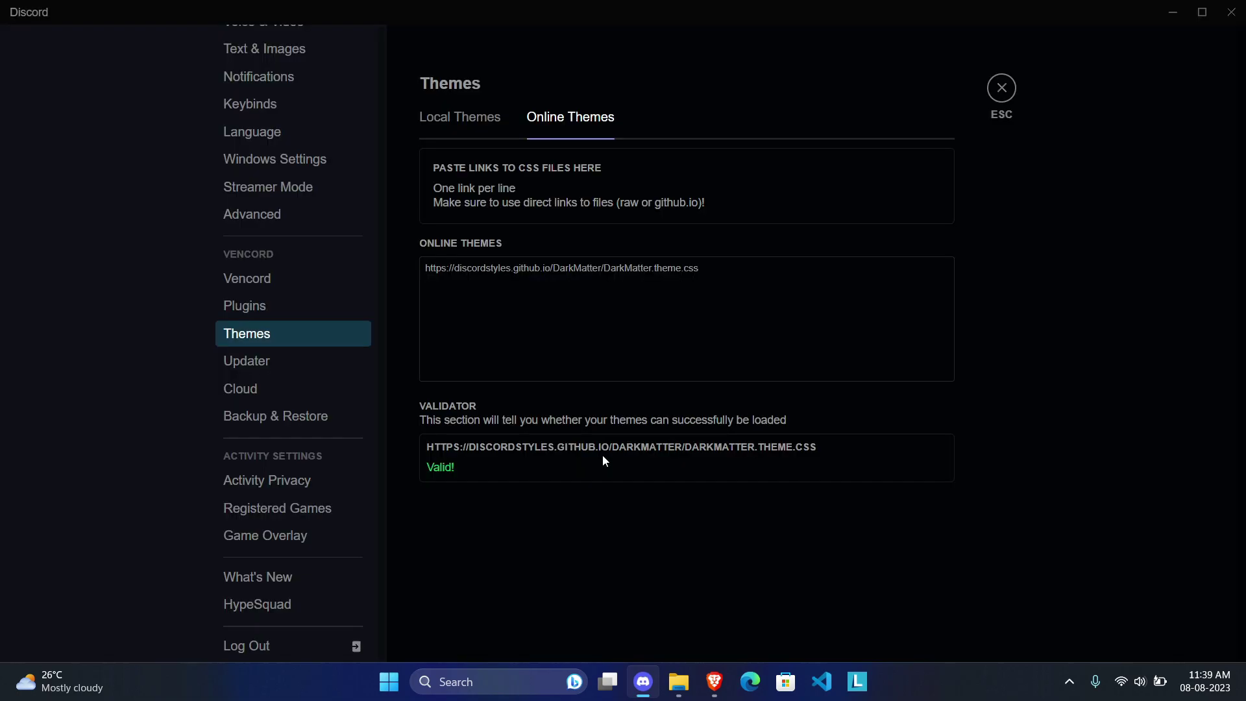
pyautogui.scroll(9, 234, 425)
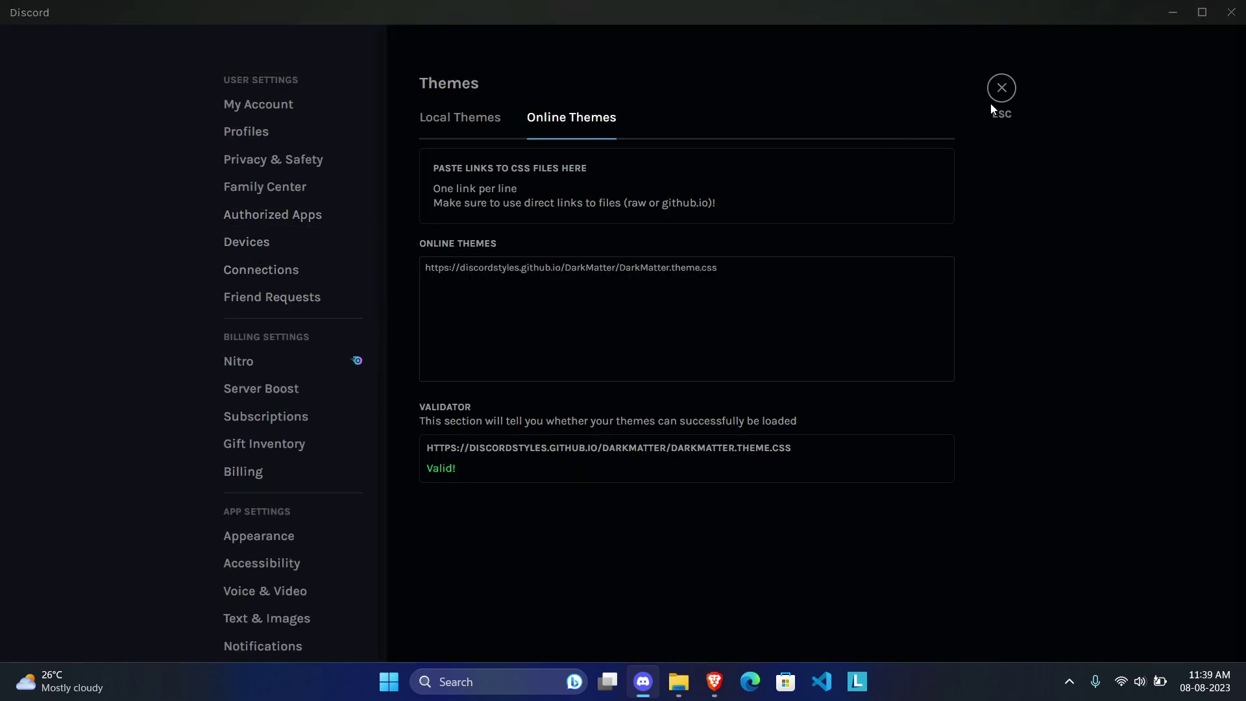
pyautogui.click(1002, 88)
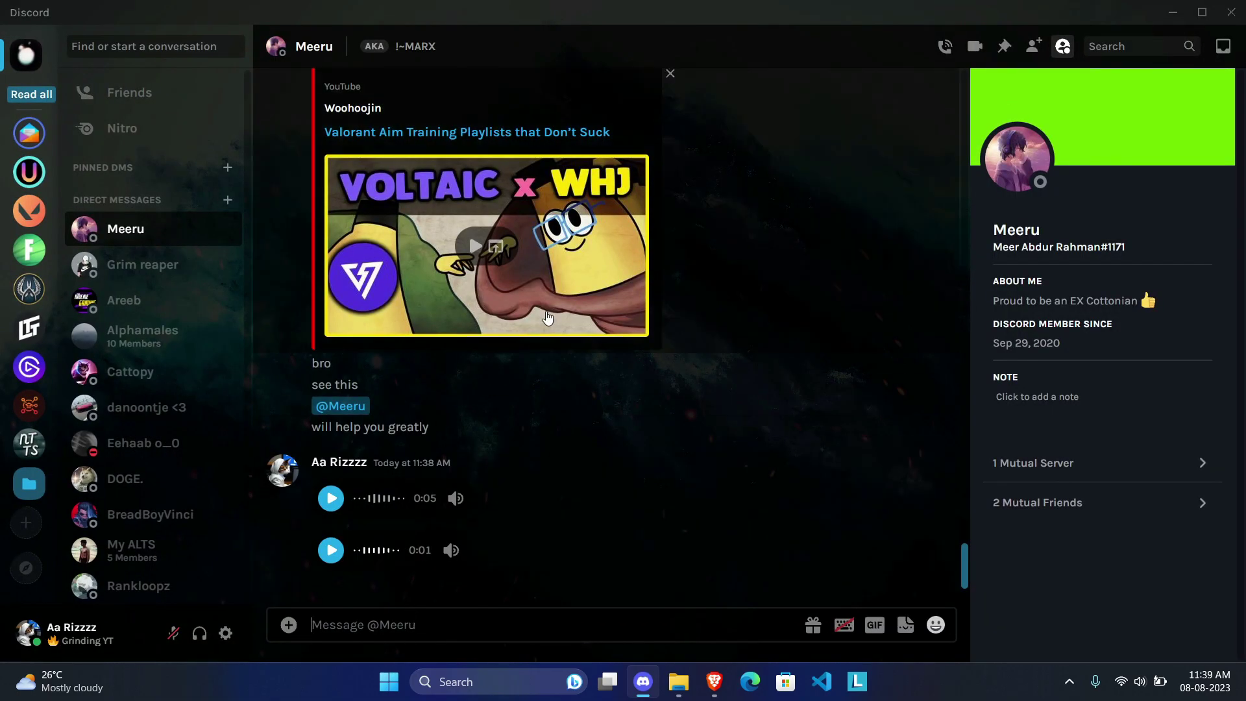
# Step: View the Unimarsh server's general channel under Dark Matter and open your profile card
pyautogui.click(29, 172)
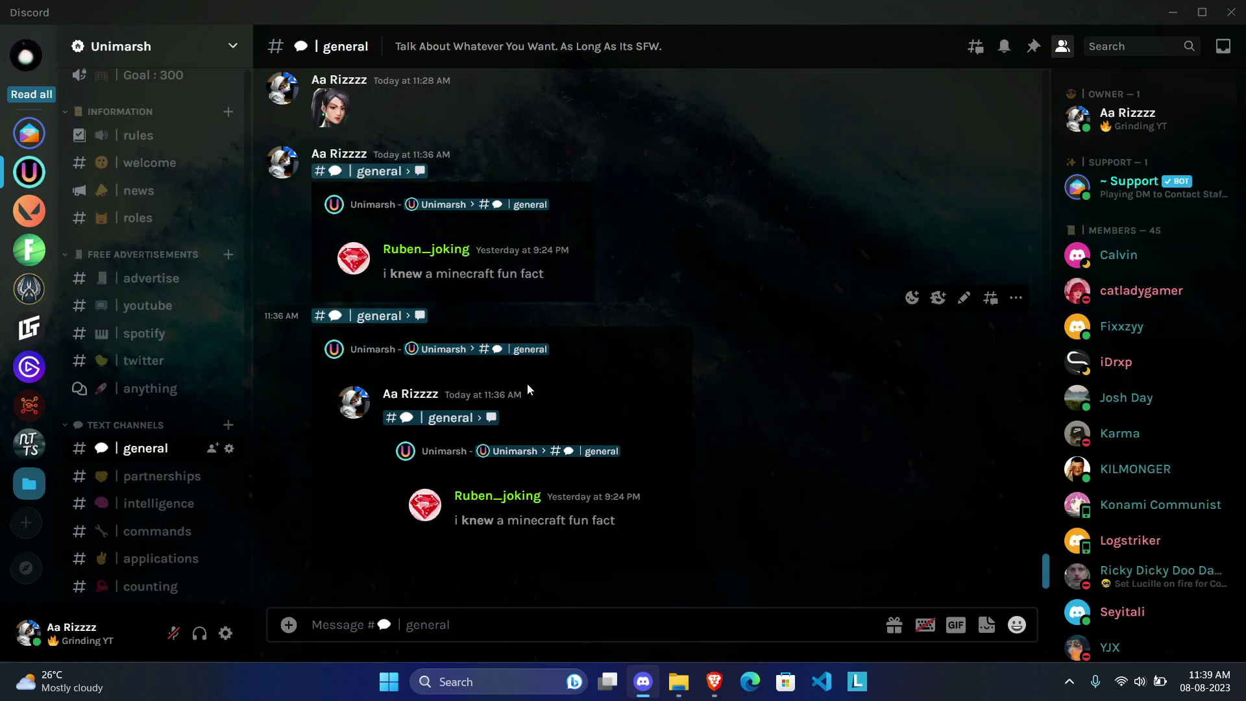
pyautogui.scroll(4, 162, 214)
pyautogui.scroll(-8, 156, 305)
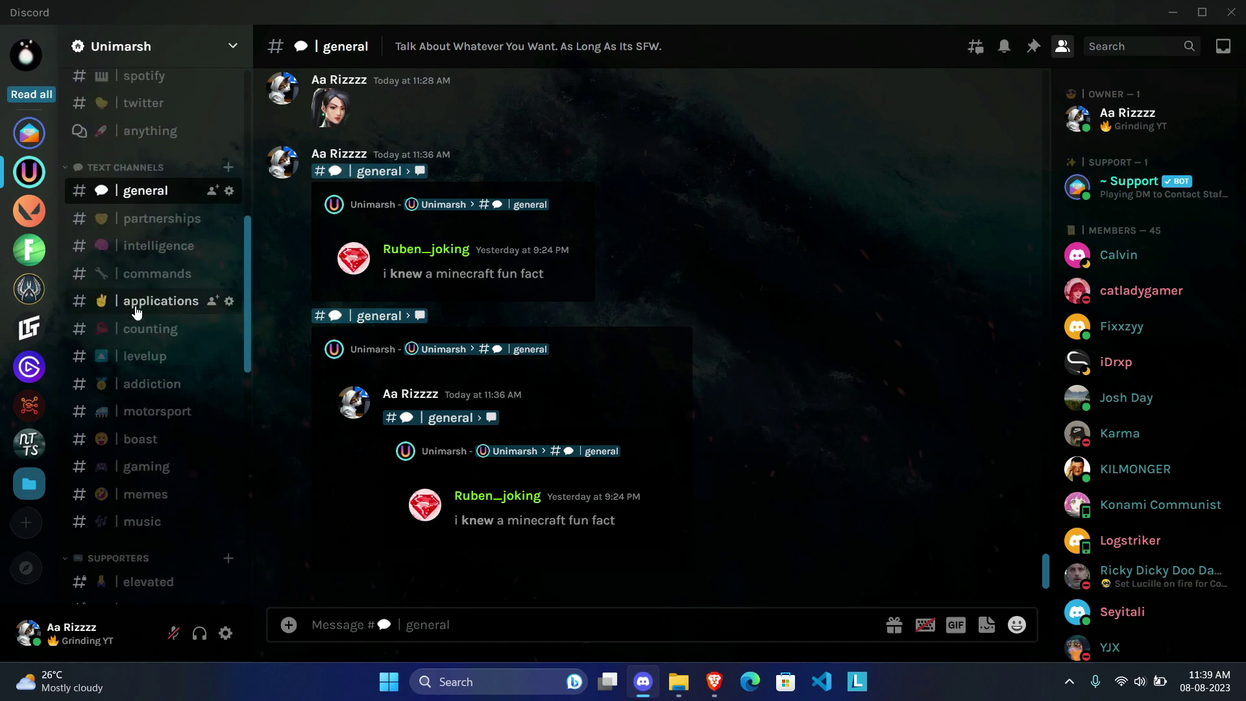
pyautogui.scroll(2, 156, 305)
pyautogui.click(1085, 116)
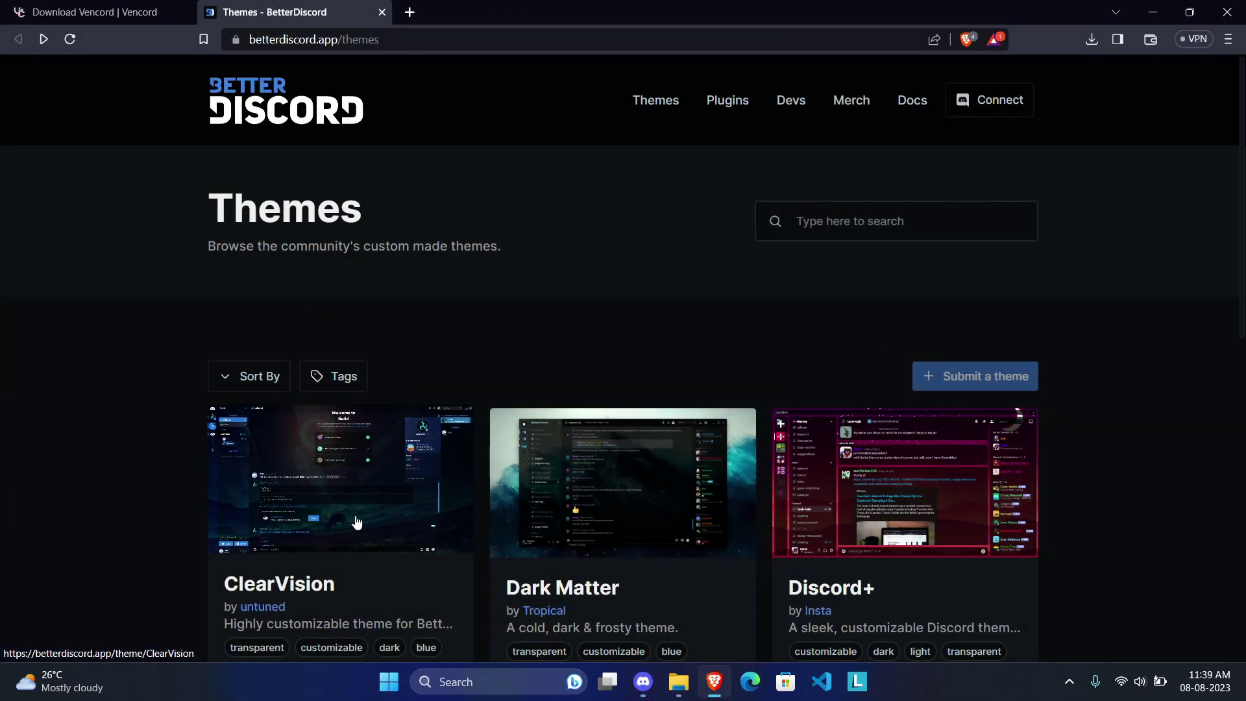
# Step: Open the ClearVision v6.3.0 theme page and browse its details and installation notes
pyautogui.click(356, 522)
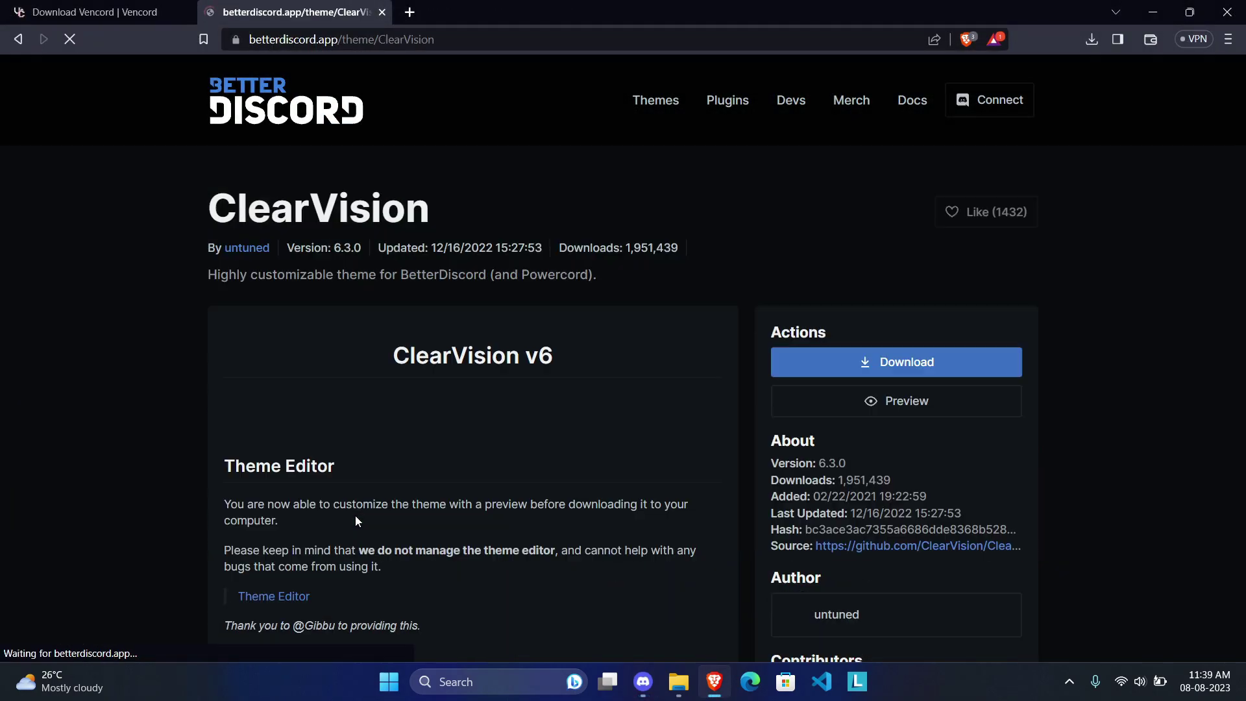
pyautogui.scroll(-5, 405, 460)
pyautogui.scroll(-5, 390, 448)
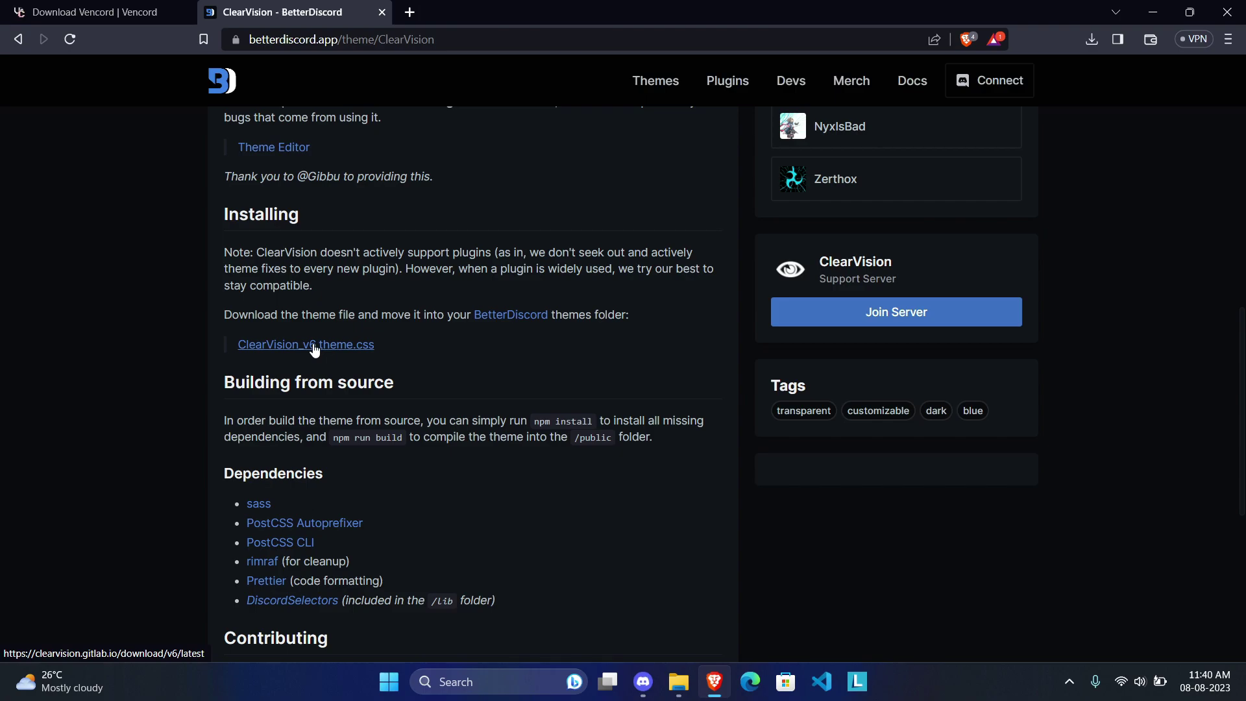
pyautogui.scroll(4, 314, 349)
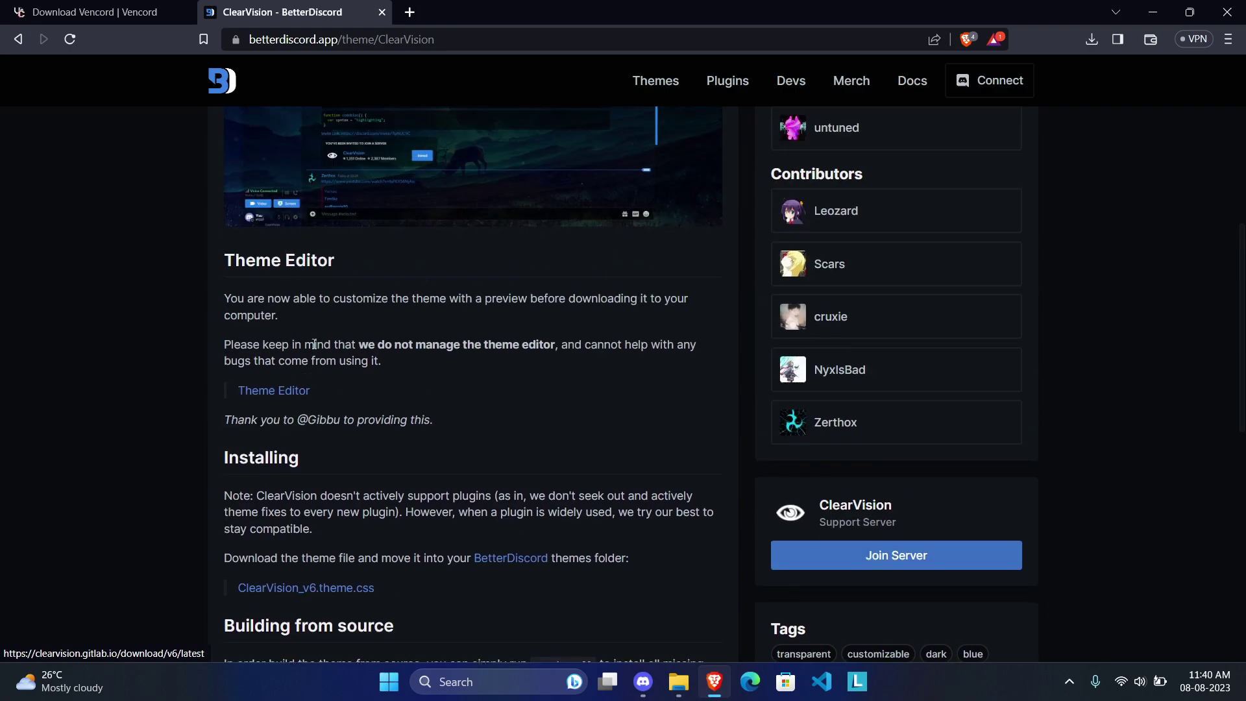
pyautogui.scroll(-8, 314, 344)
pyautogui.scroll(6, 313, 344)
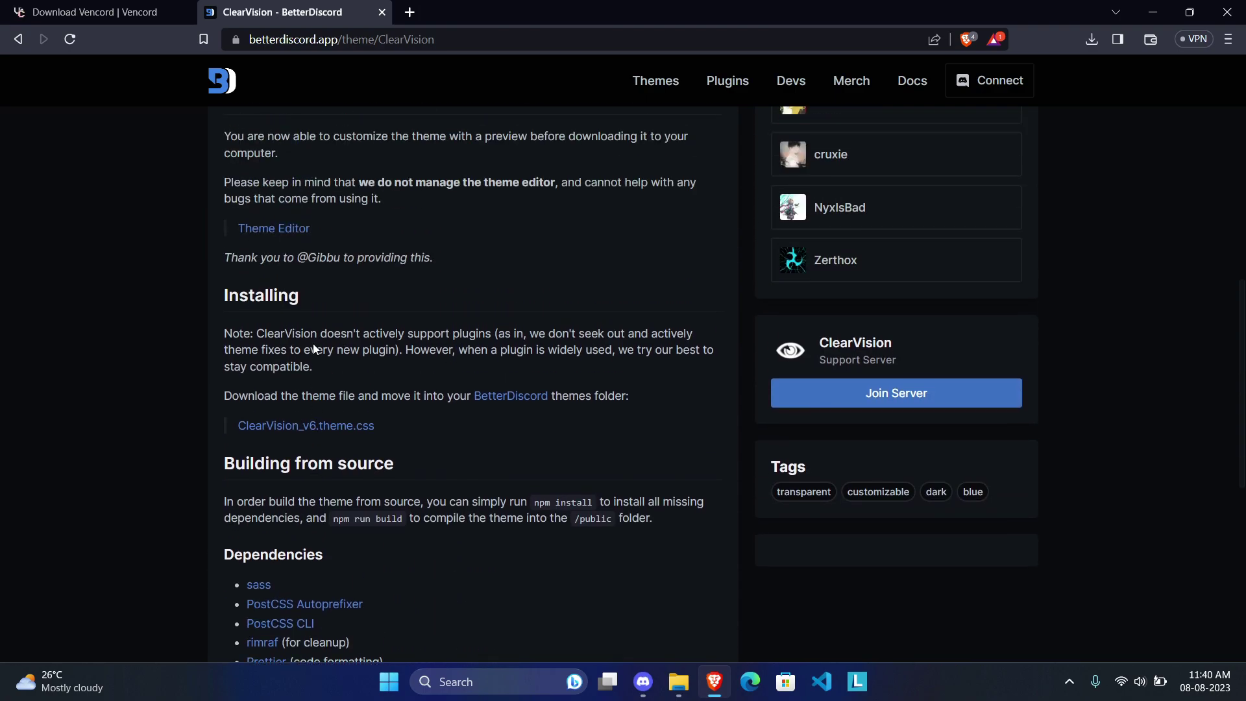
pyautogui.scroll(8, 313, 344)
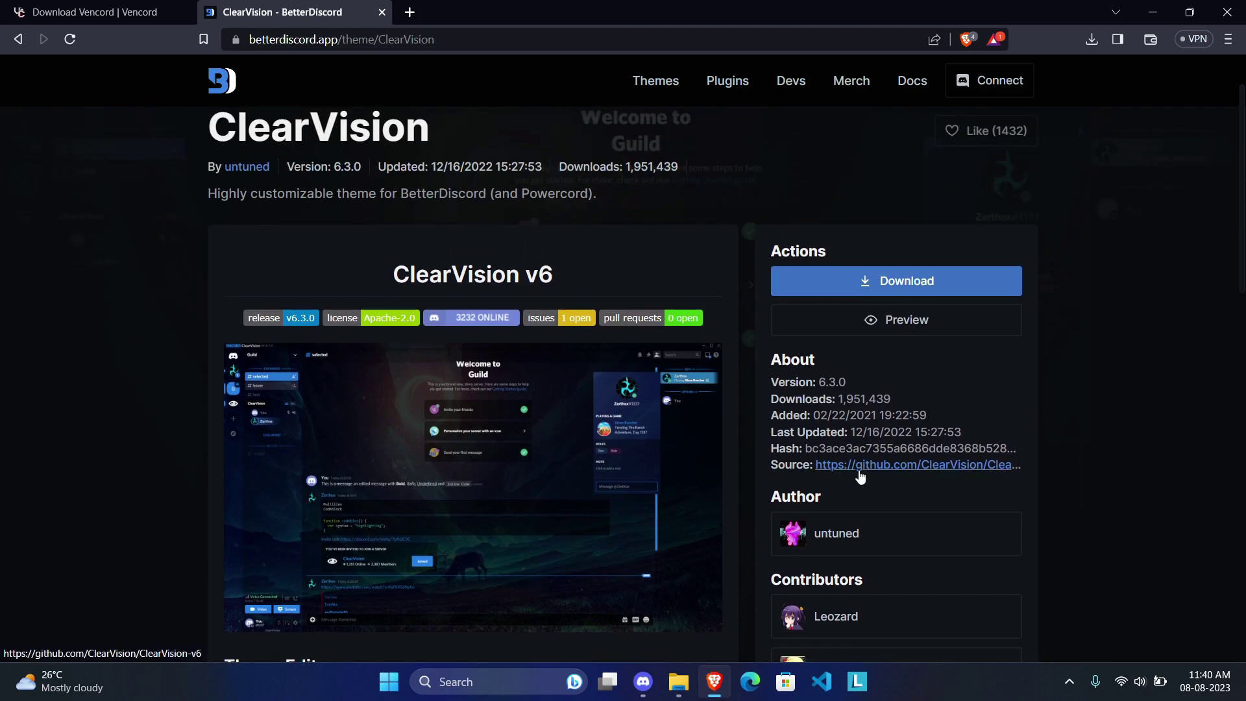
pyautogui.click(859, 467)
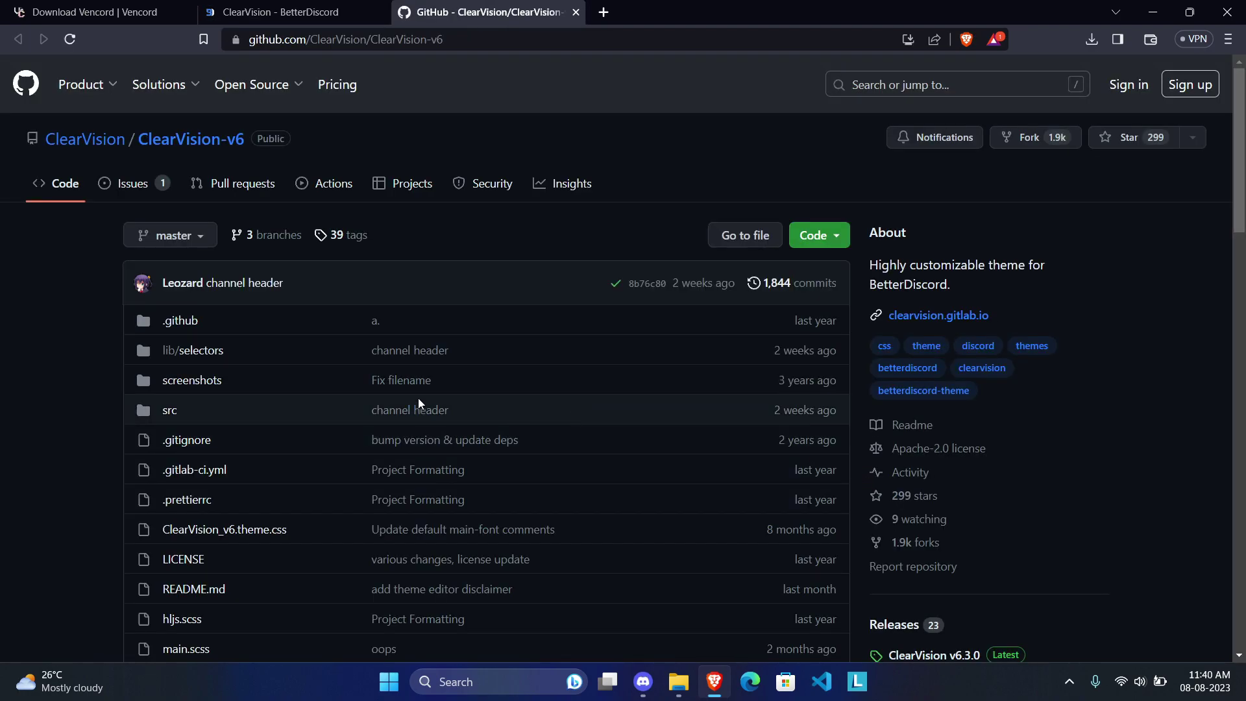
# Step: Copy the raw GitHub URL of ClearVision_v6.theme.css
pyautogui.scroll(-3, 364, 386)
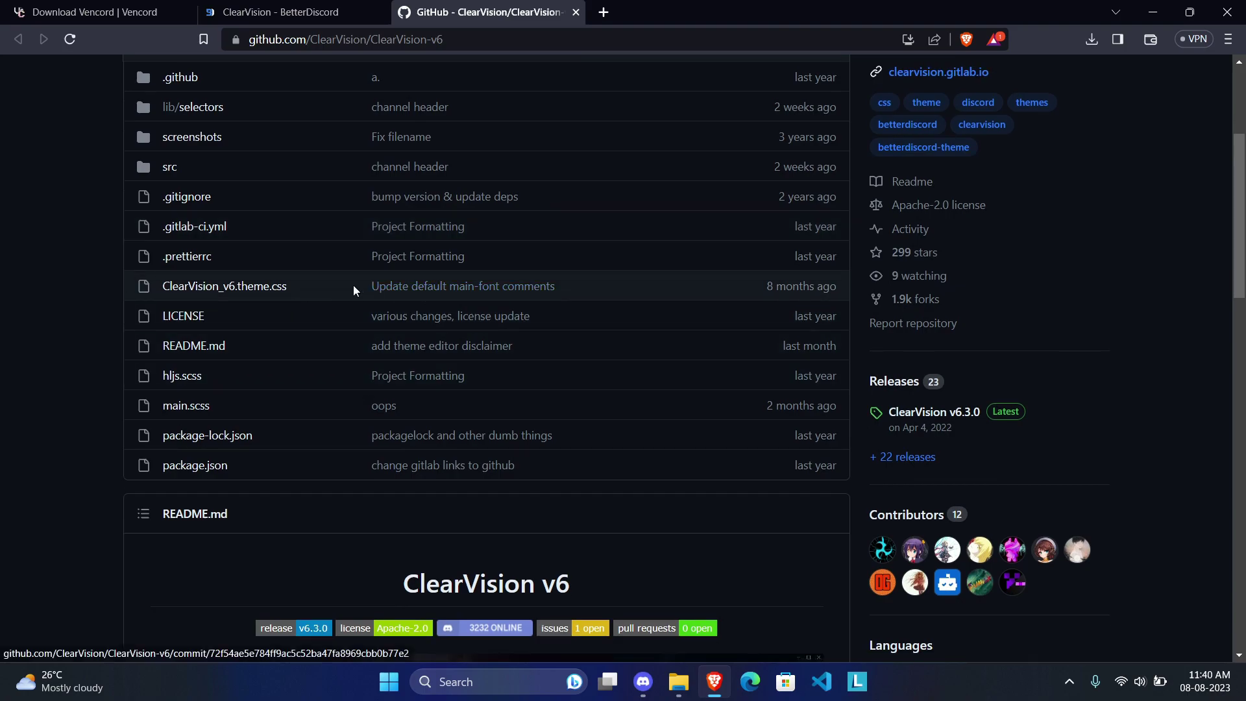
pyautogui.click(257, 286)
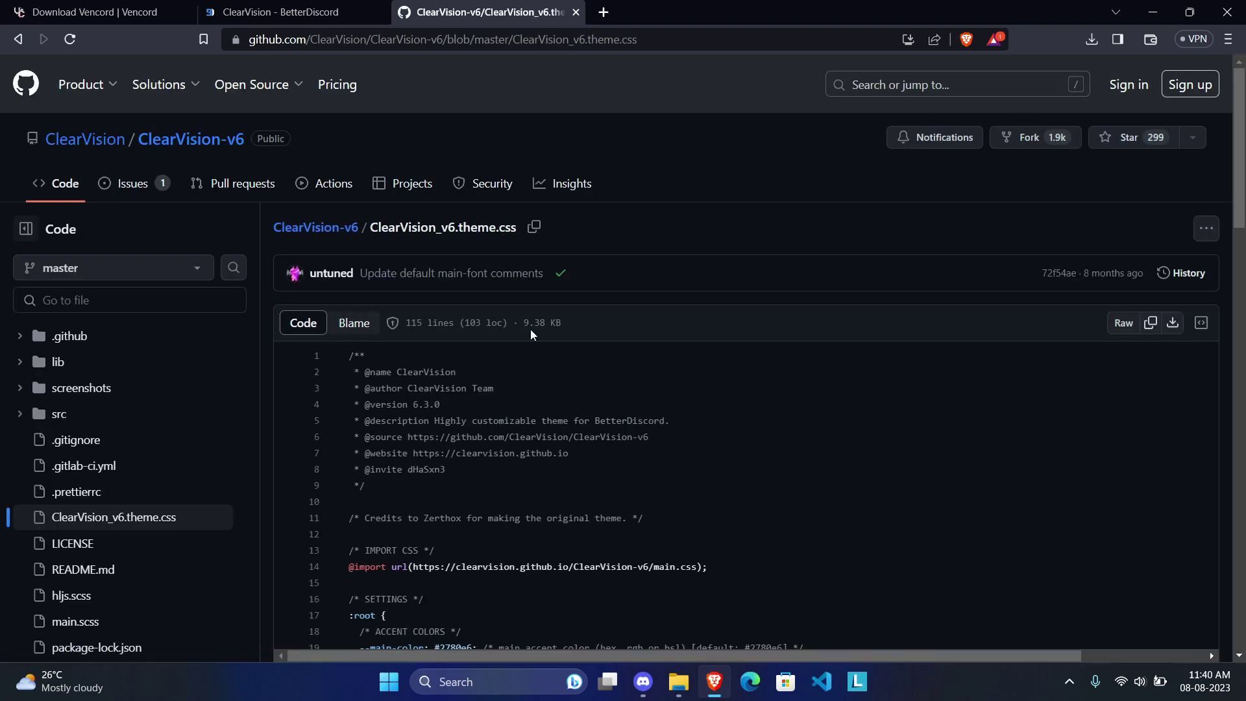
pyautogui.click(1122, 324)
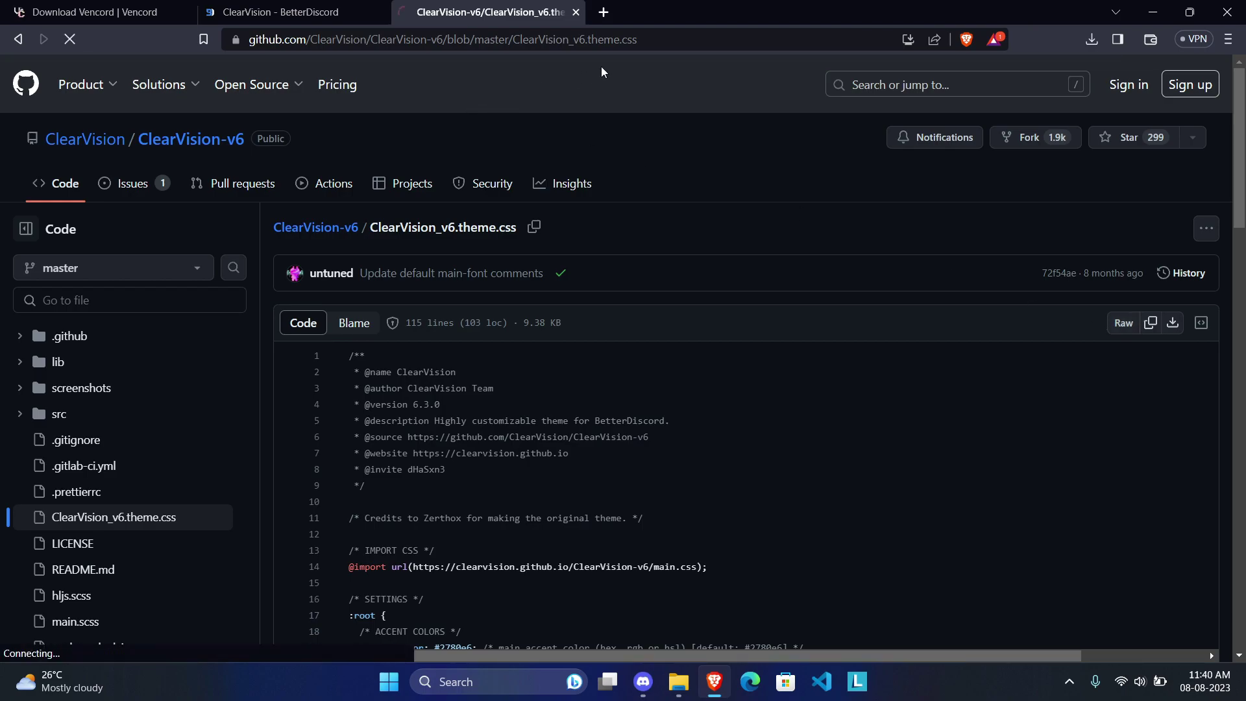
pyautogui.click(687, 40)
pyautogui.click(747, 41)
pyautogui.hotkey('ctrl', 'a')
pyautogui.hotkey('ctrl', 'c')
# Step: Paste the ClearVision raw link into Discord's Online Themes box, replacing Dark Matter
pyautogui.click(644, 682)
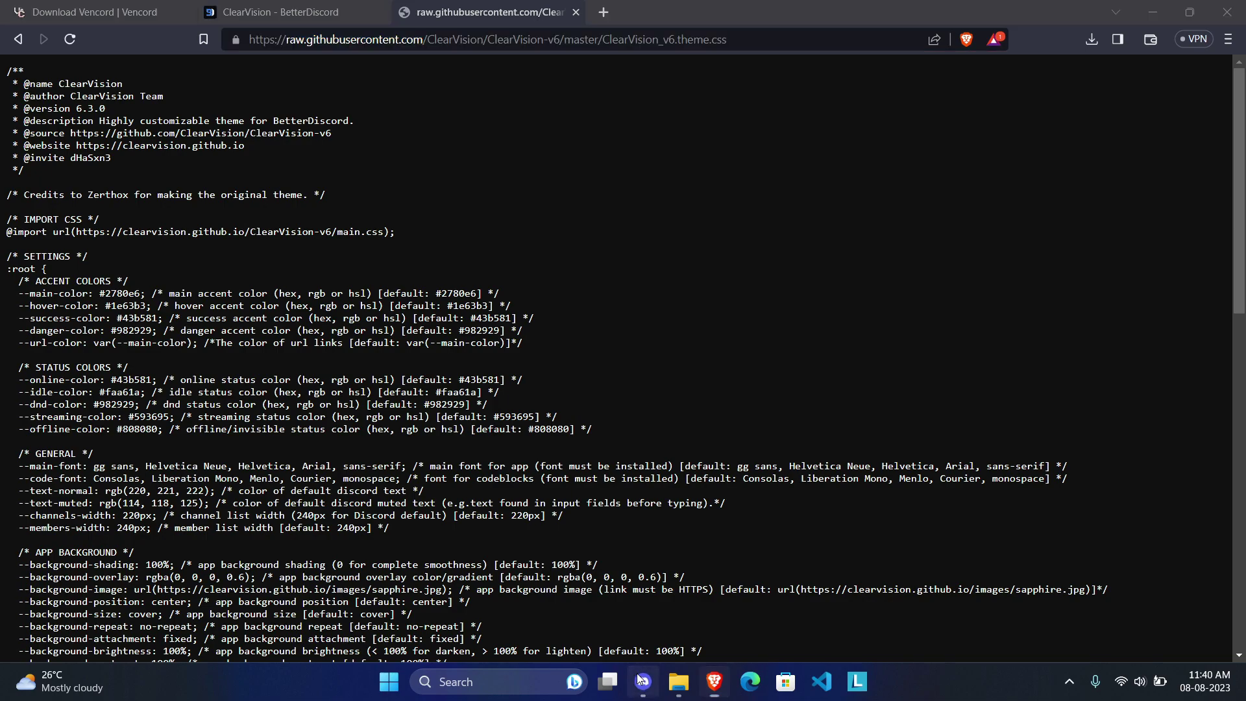
pyautogui.click(535, 262)
pyautogui.hotkey('ctrl', 'v')
# Step: Apply the ClearVision theme link, glance at My Account, and return to chat
pyautogui.click(727, 438)
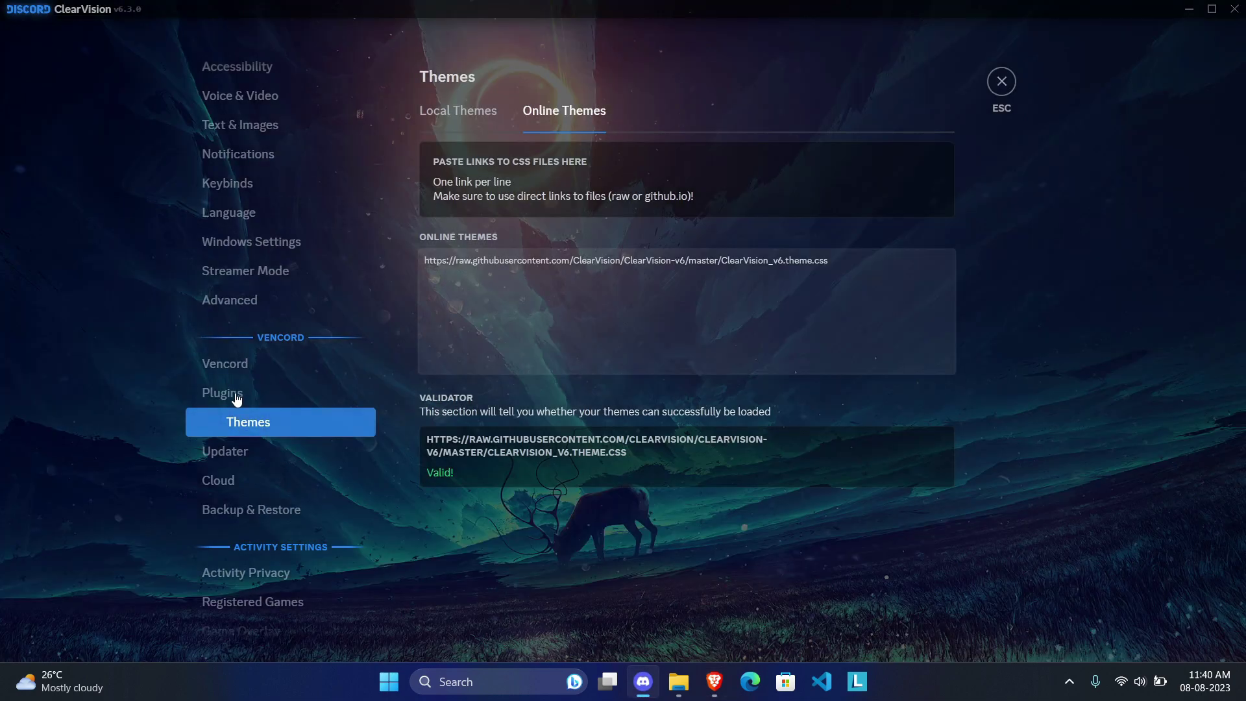
pyautogui.scroll(-4, 237, 399)
pyautogui.scroll(10, 270, 455)
pyautogui.click(232, 103)
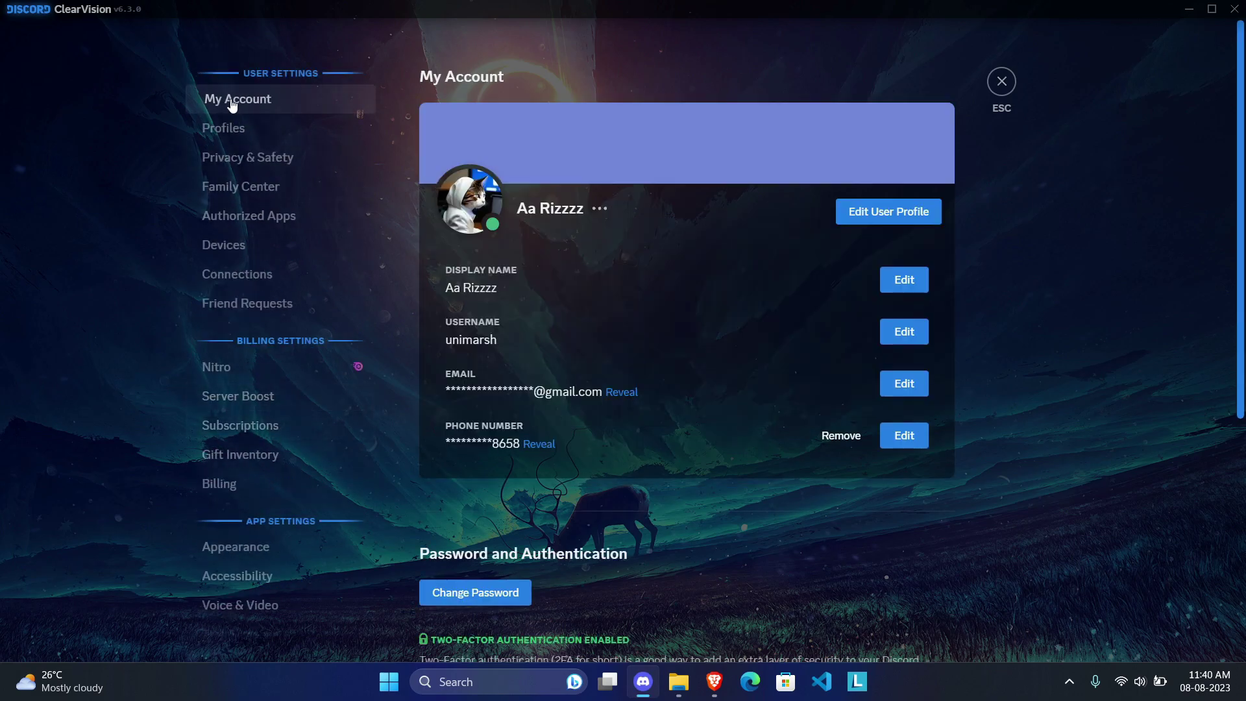
pyautogui.click(1001, 86)
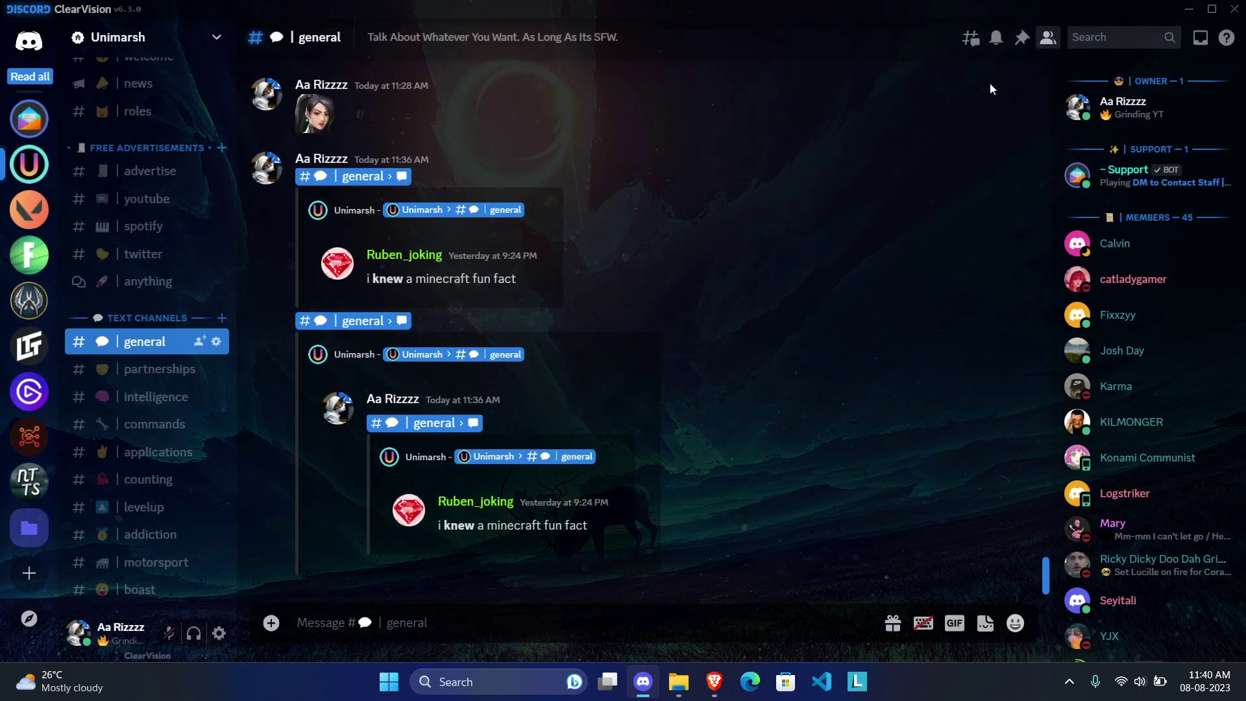
# Step: Browse the Study Together and ELGATO servers in the ClearVision theme
pyautogui.scroll(-4, 111, 332)
pyautogui.scroll(4, 111, 333)
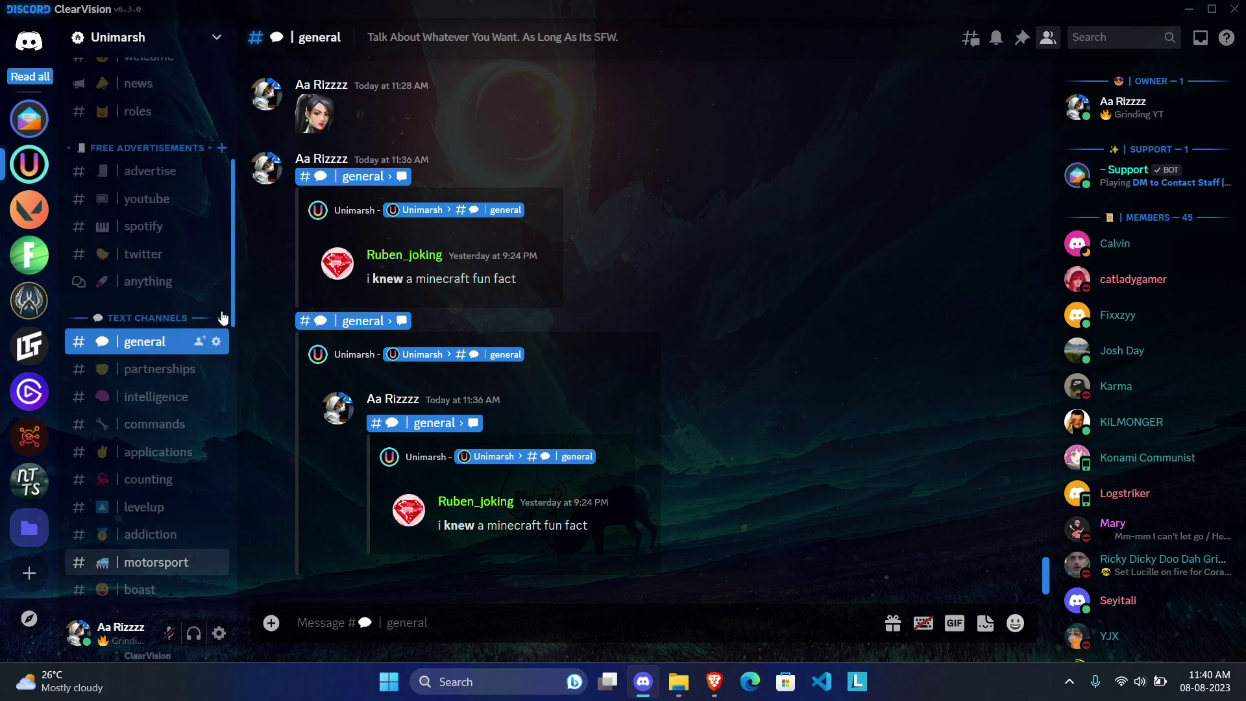
pyautogui.scroll(5, 600, 361)
pyautogui.scroll(4, 601, 361)
pyautogui.scroll(-7, 601, 362)
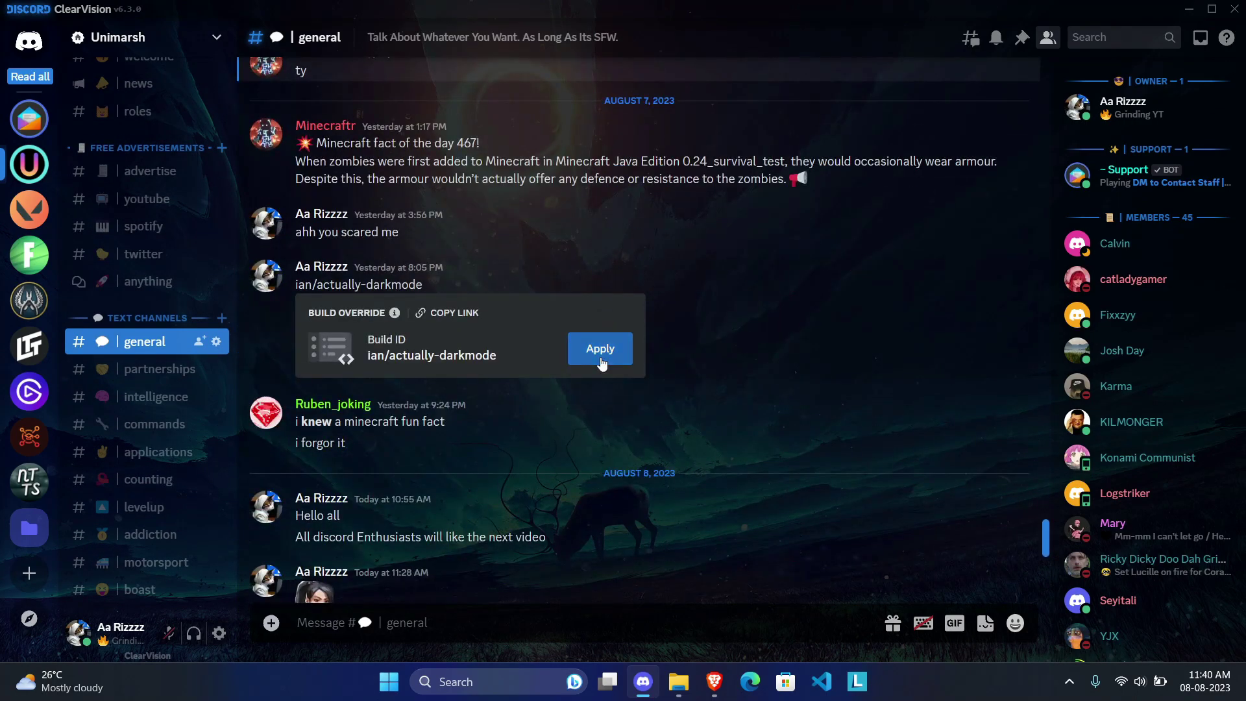
pyautogui.scroll(-2, 127, 356)
pyautogui.click(28, 436)
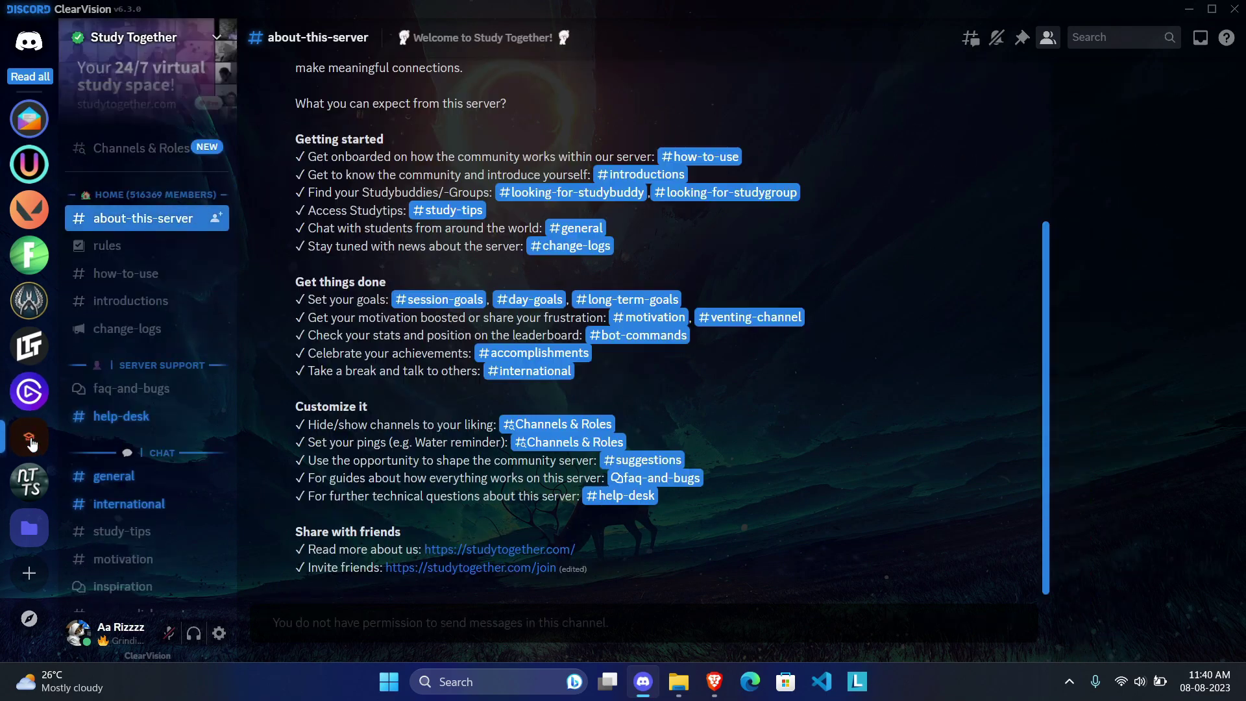
pyautogui.click(31, 403)
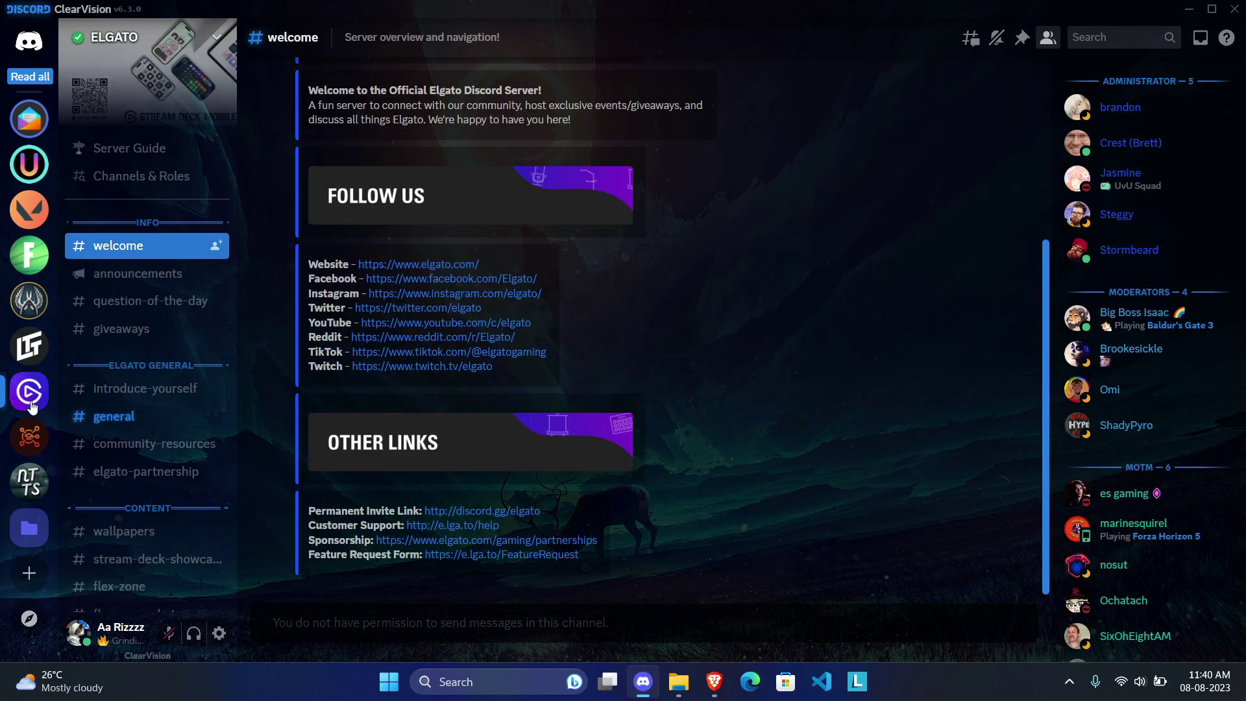
# Step: Visit the VALORANT server's #general channel
pyautogui.click(26, 206)
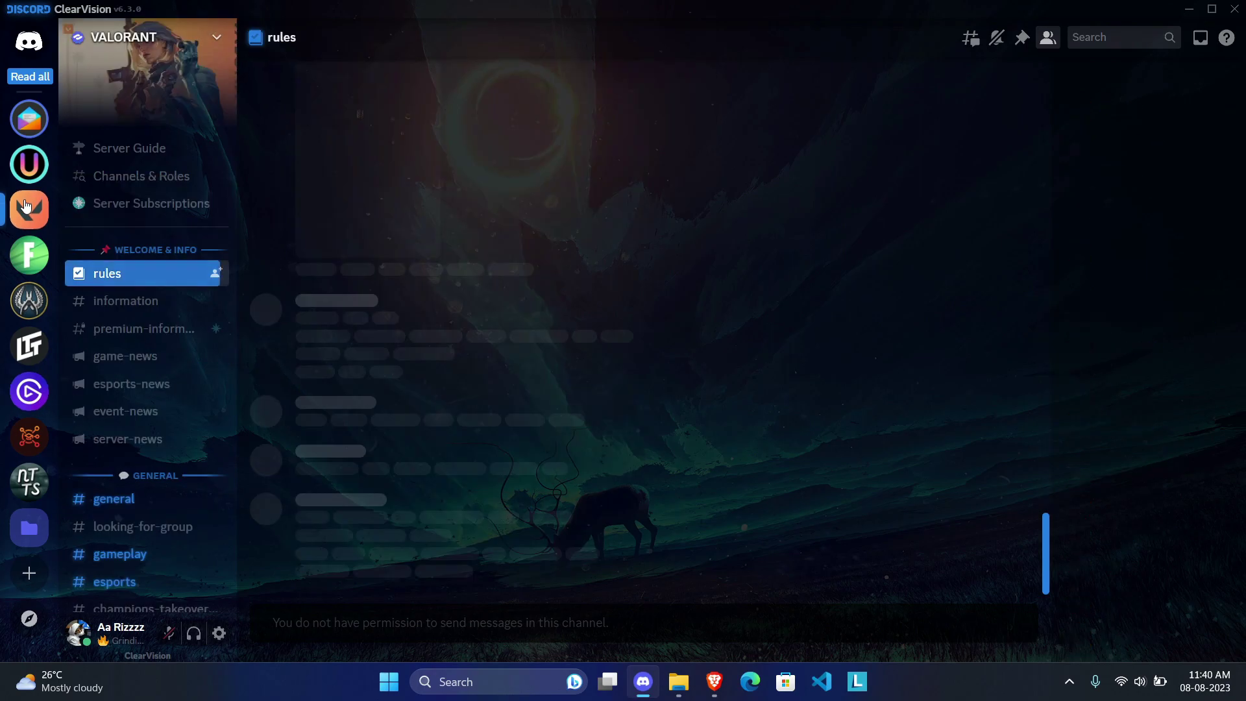
pyautogui.scroll(-6, 108, 109)
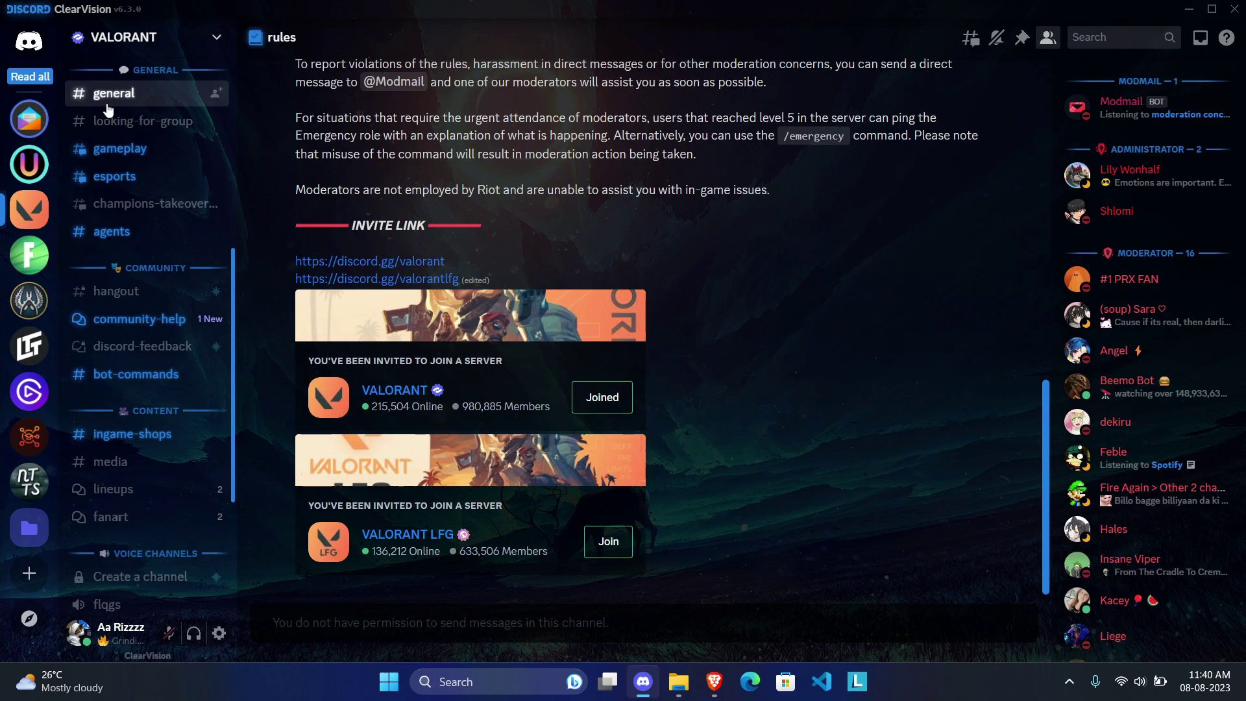
pyautogui.click(107, 106)
pyautogui.scroll(-10, 599, 304)
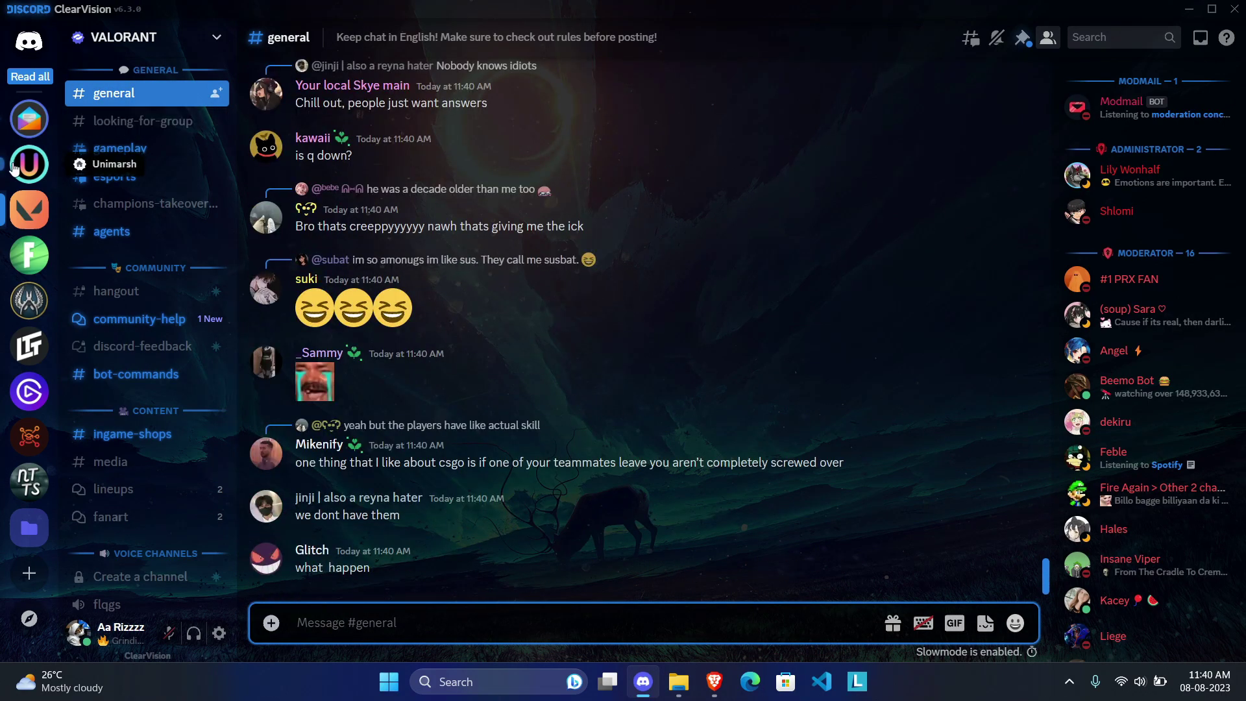
# Step: Go to the Unimarsh server, view the owner's profile, then minimize and restore Discord
pyautogui.click(14, 167)
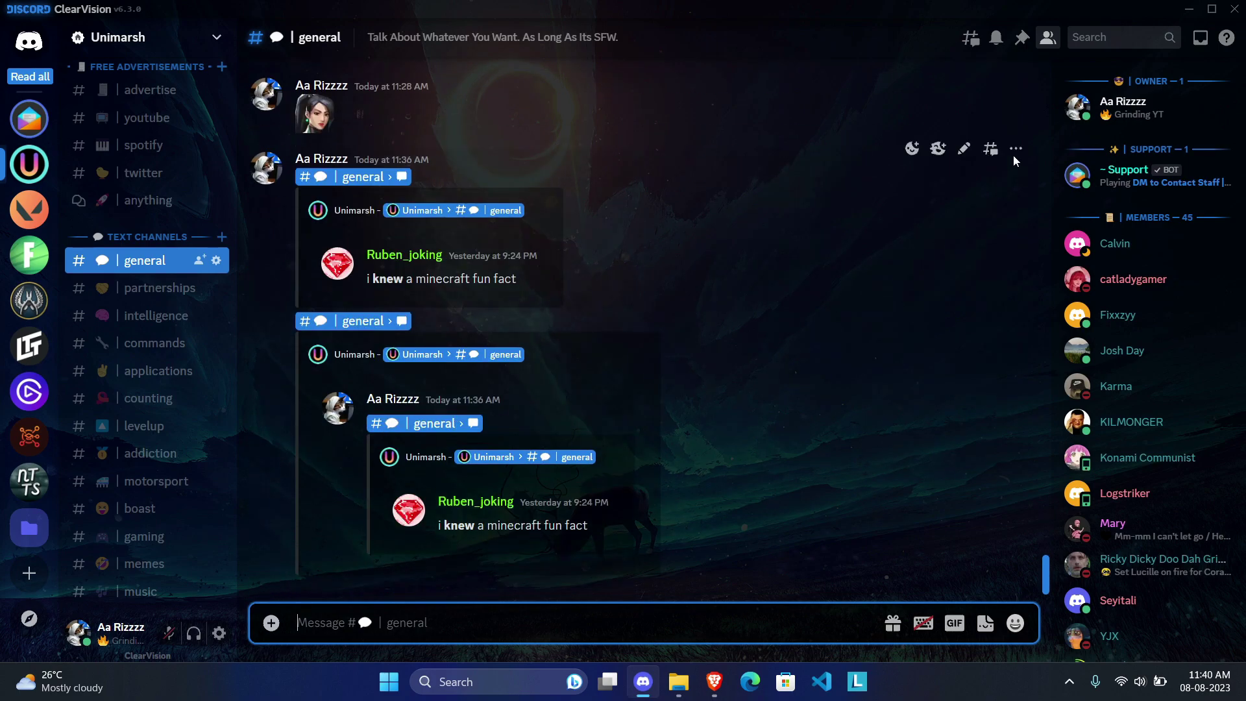
pyautogui.click(1100, 117)
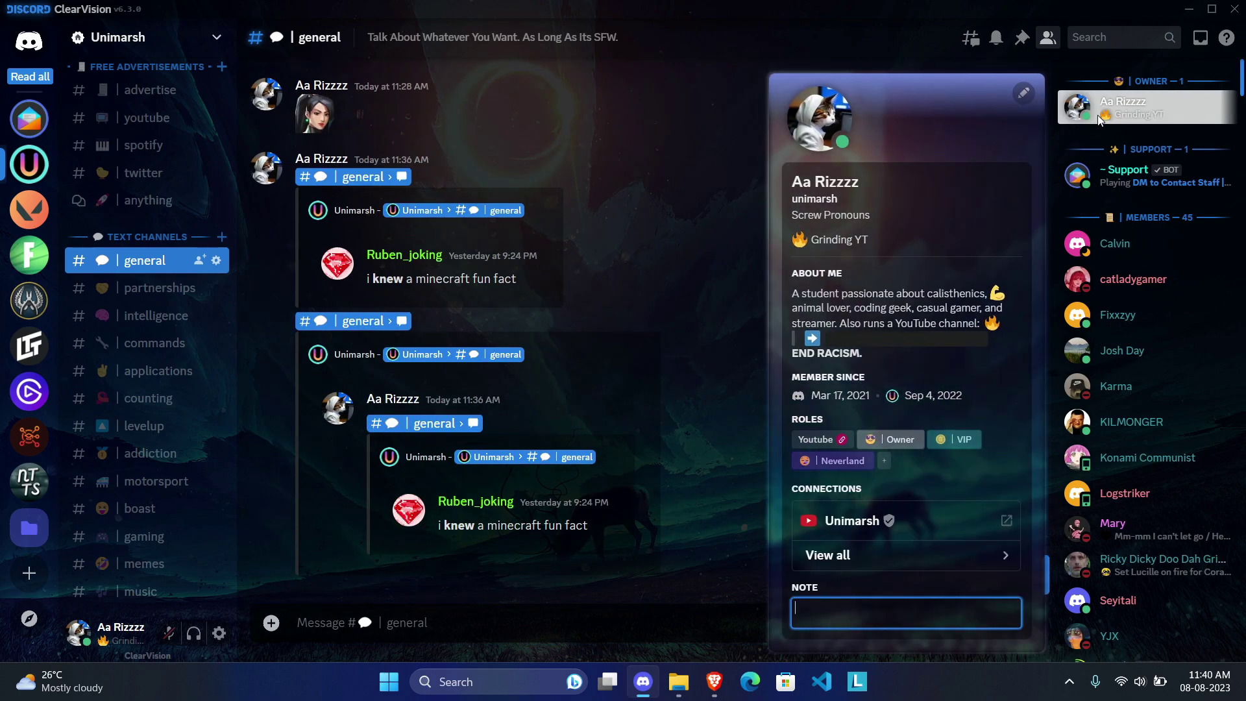
pyautogui.press('Escape')
pyautogui.click(1191, 10)
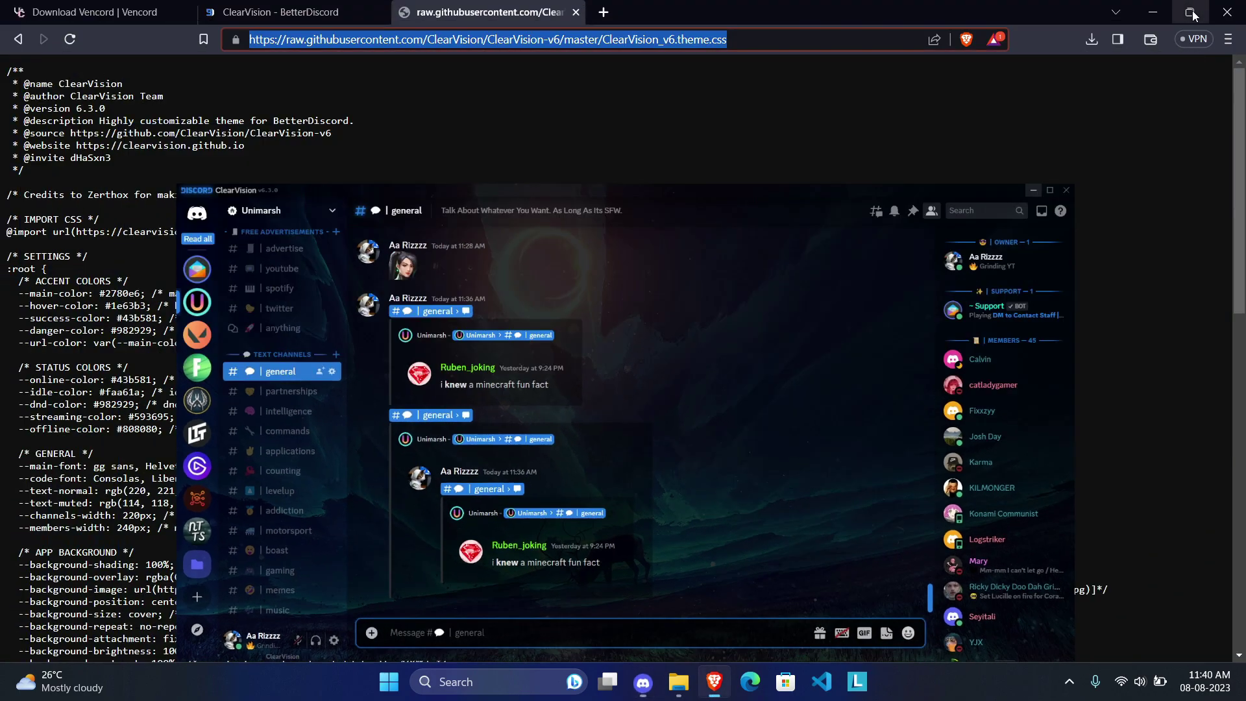
pyautogui.click(617, 179)
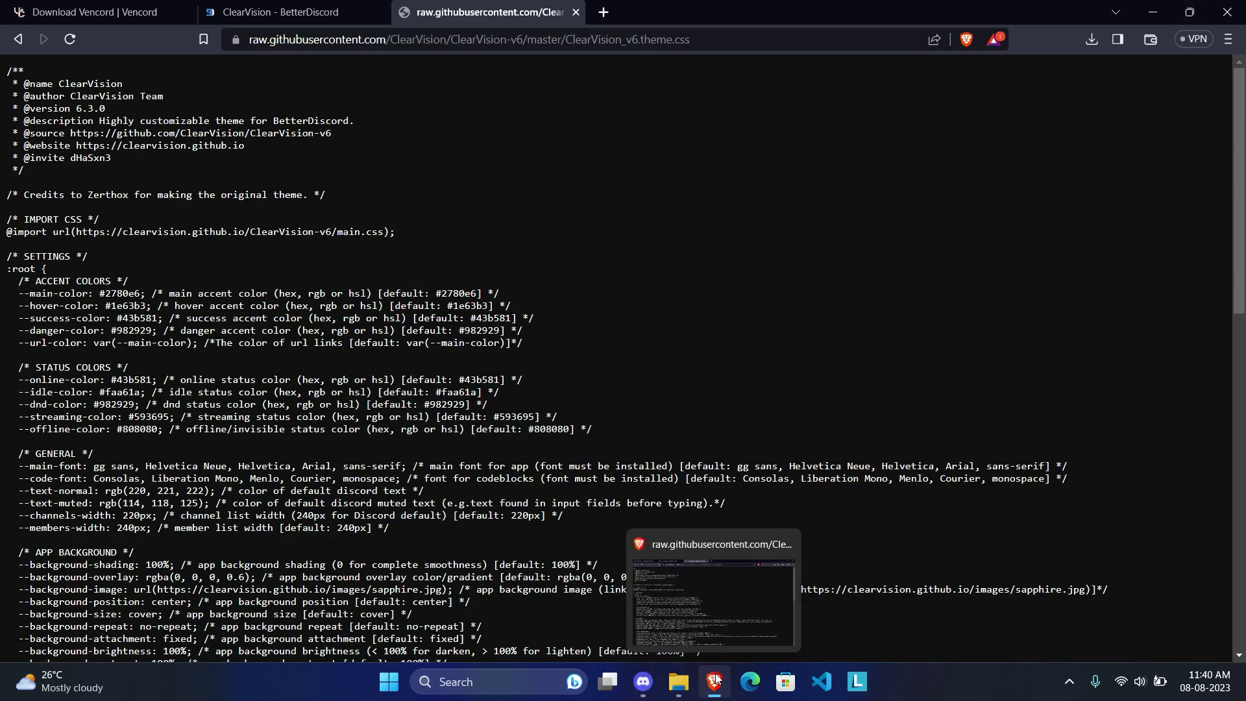
pyautogui.click(643, 686)
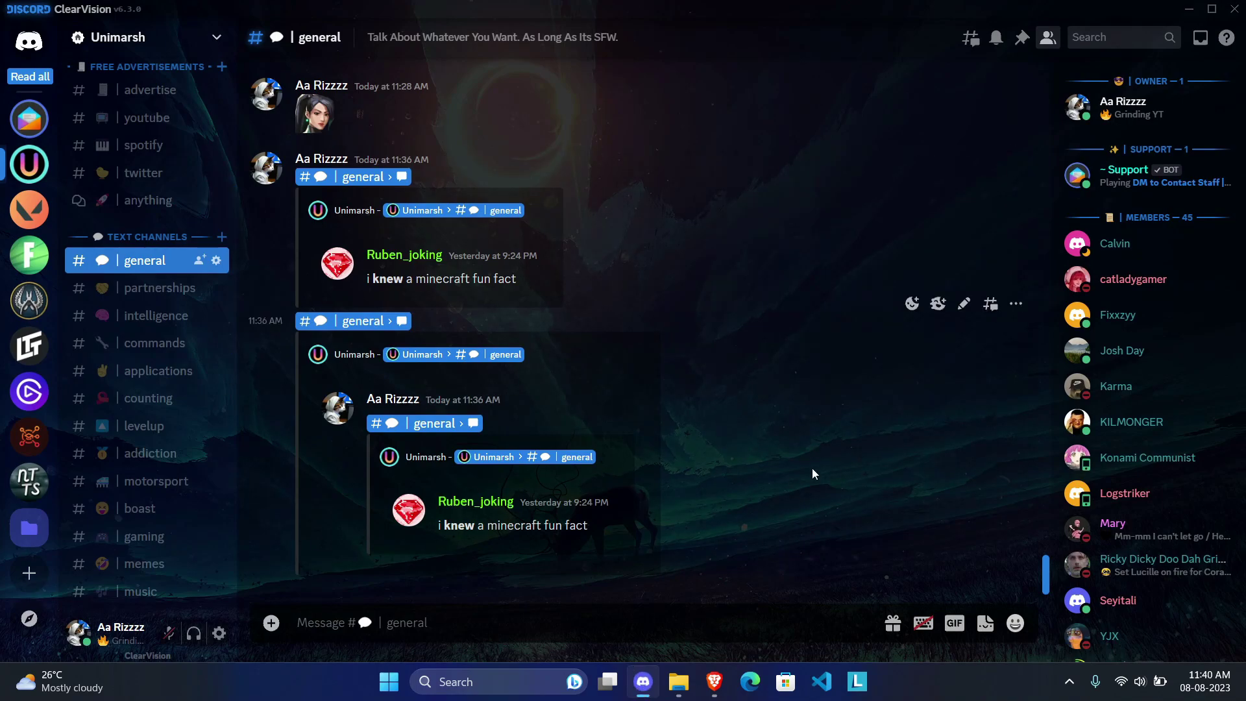
# Step: Delete the ClearVision link from the Online Themes settings
pyautogui.click(219, 635)
pyautogui.scroll(-10, 247, 429)
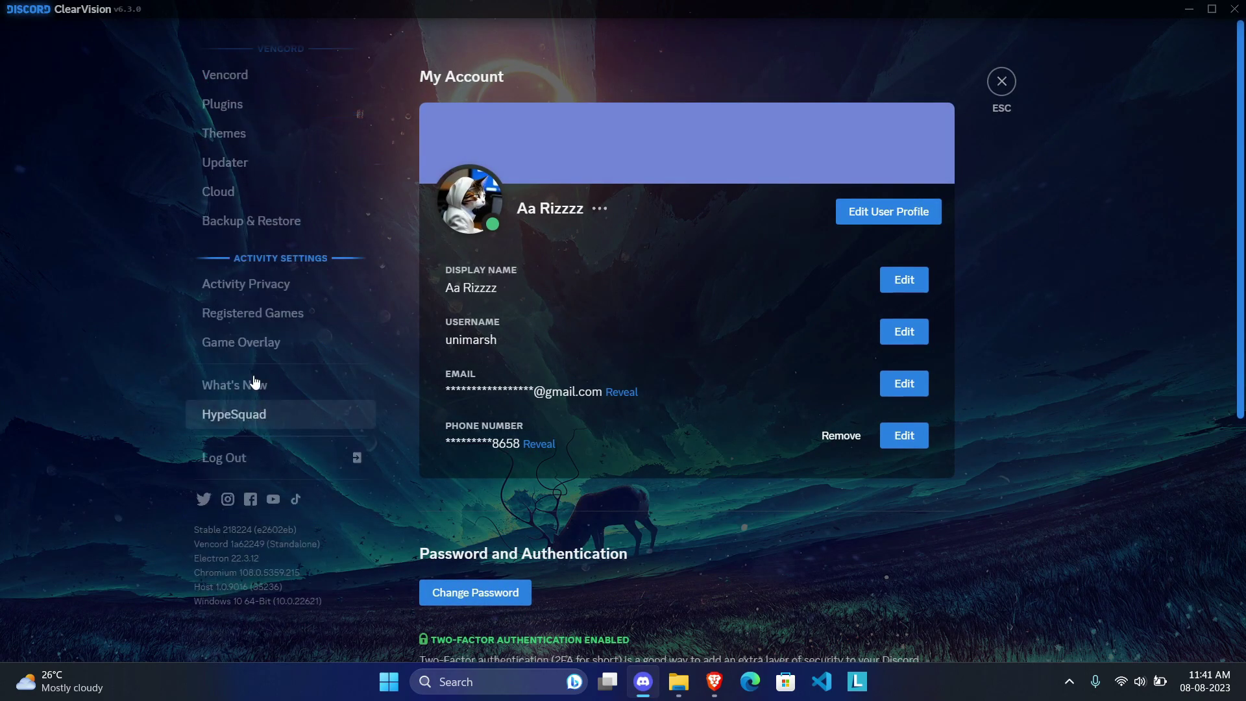
pyautogui.click(211, 138)
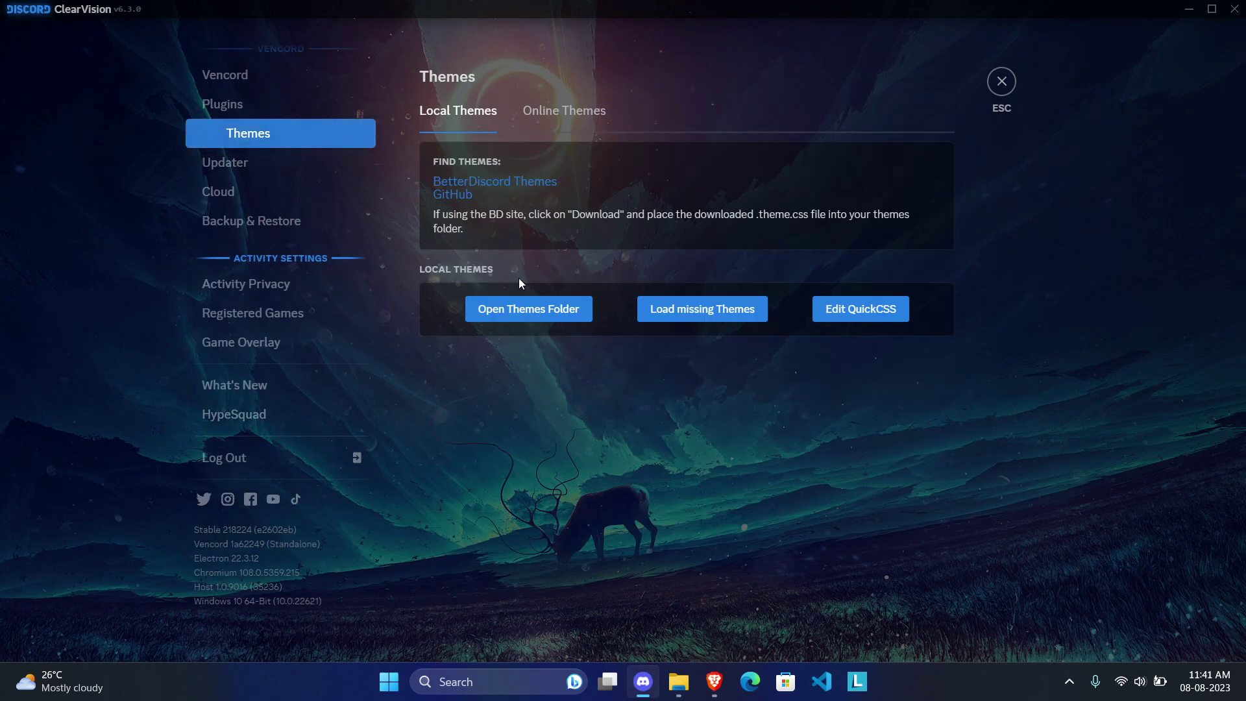
pyautogui.click(573, 123)
pyautogui.moveTo(837, 261); pyautogui.dragTo(413, 283)
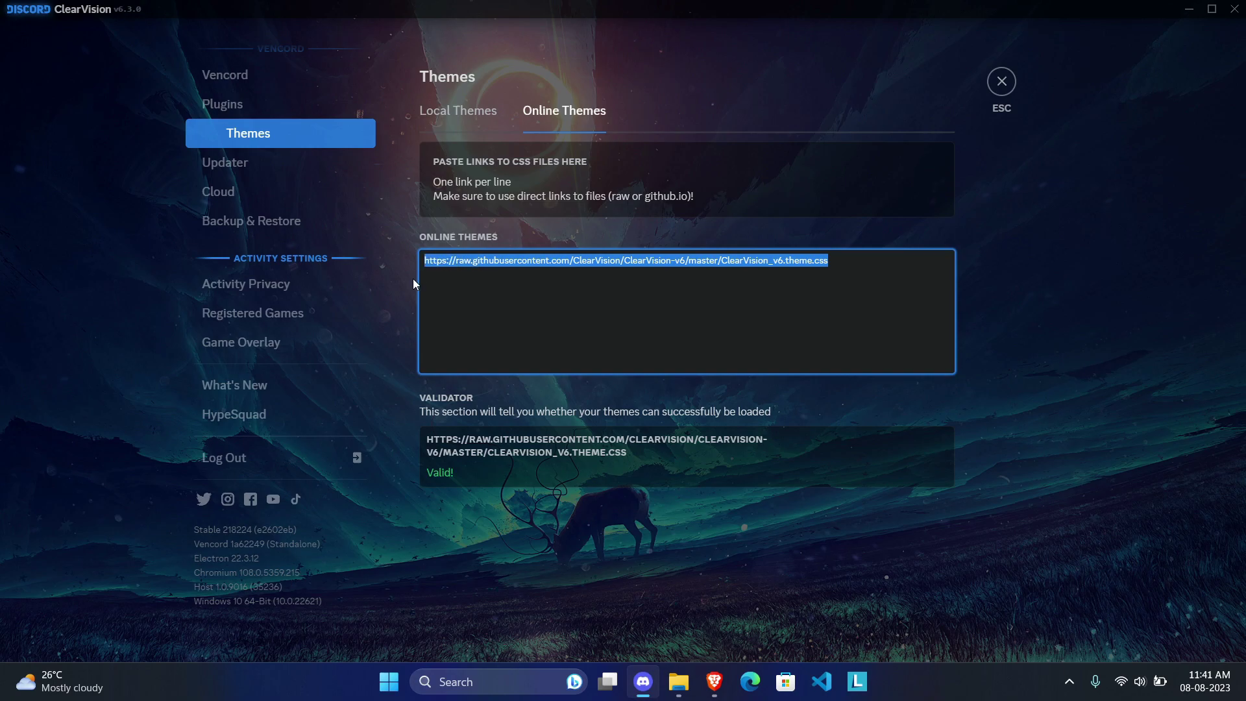
pyautogui.press('BackSpace')
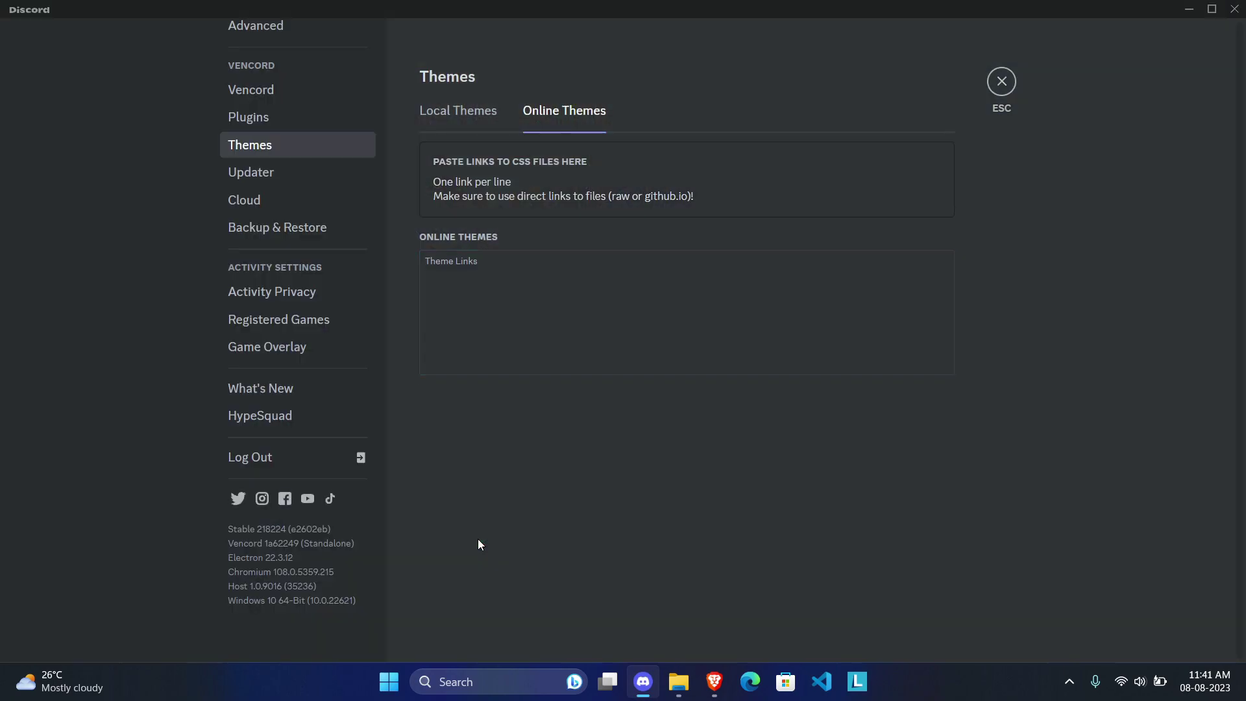
# Step: Disable every enabled Vencord plugin, from CallTimer through WhoReacted, and restart Discord
pyautogui.click(248, 118)
pyautogui.click(896, 269)
pyautogui.click(878, 324)
pyautogui.click(648, 336)
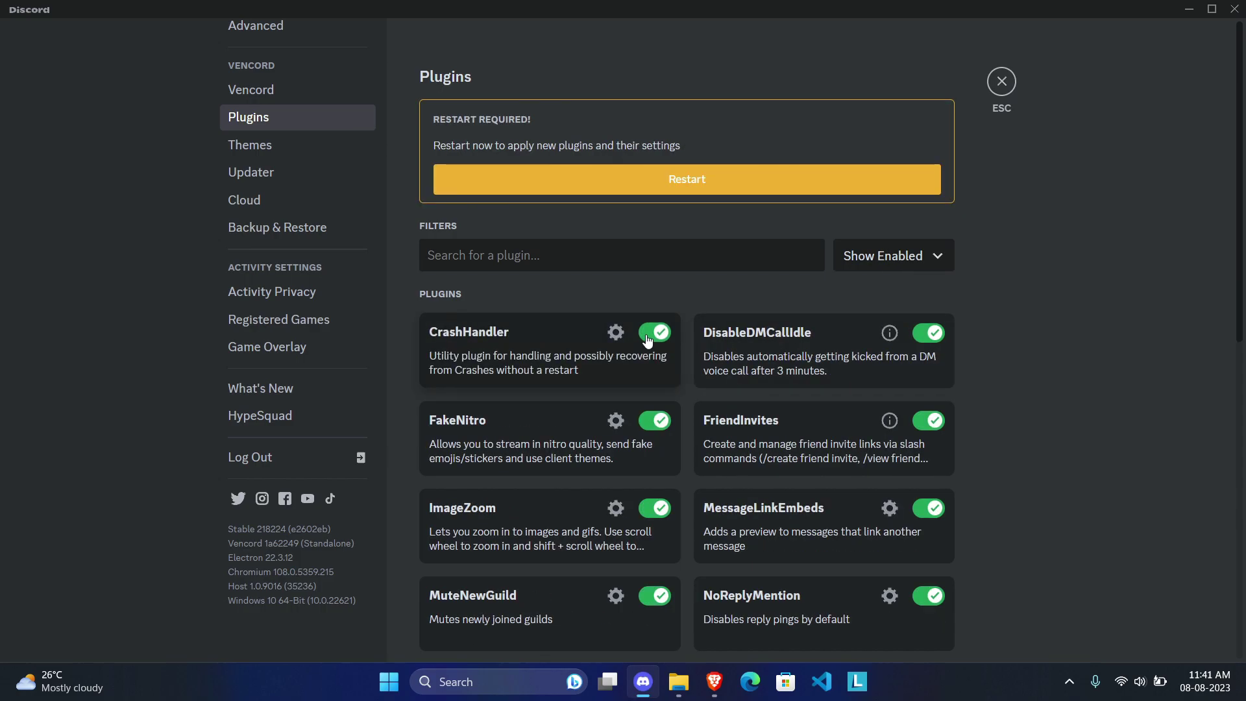
pyautogui.doubleClick(654, 333)
pyautogui.doubleClick(655, 333)
pyautogui.tripleClick(655, 333)
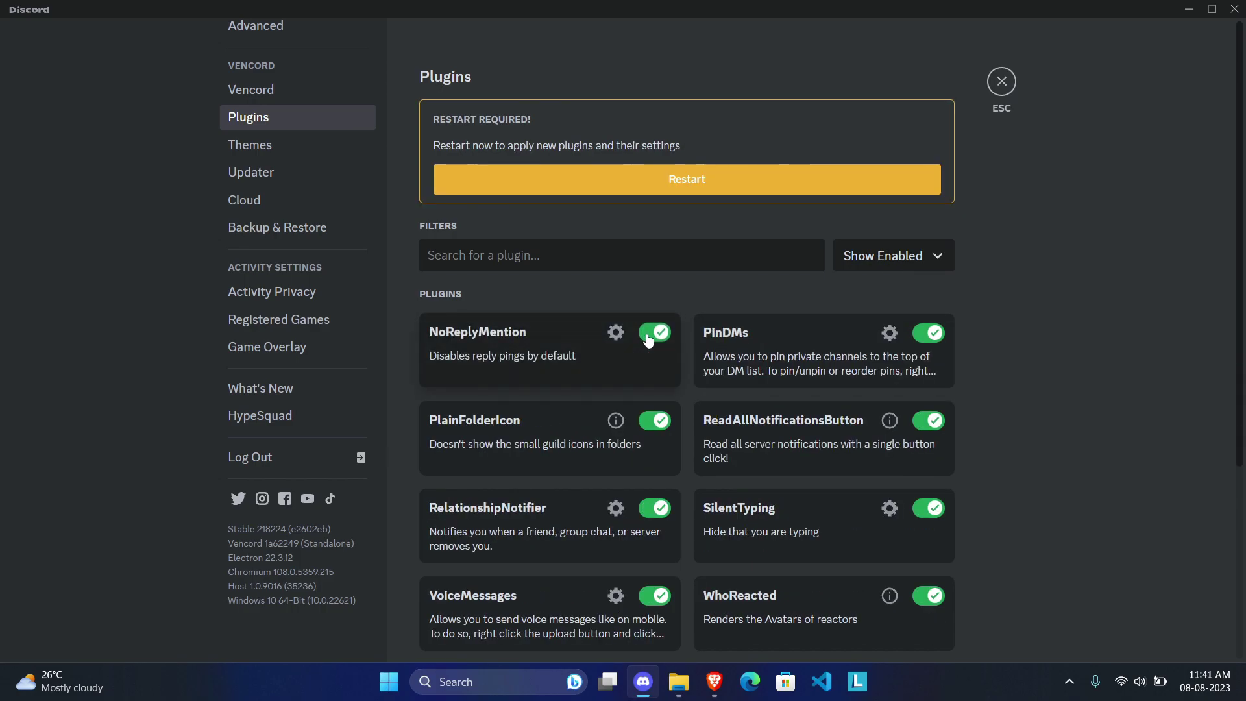
pyautogui.doubleClick(654, 333)
pyautogui.doubleClick(655, 333)
pyautogui.tripleClick(648, 337)
pyautogui.click(649, 336)
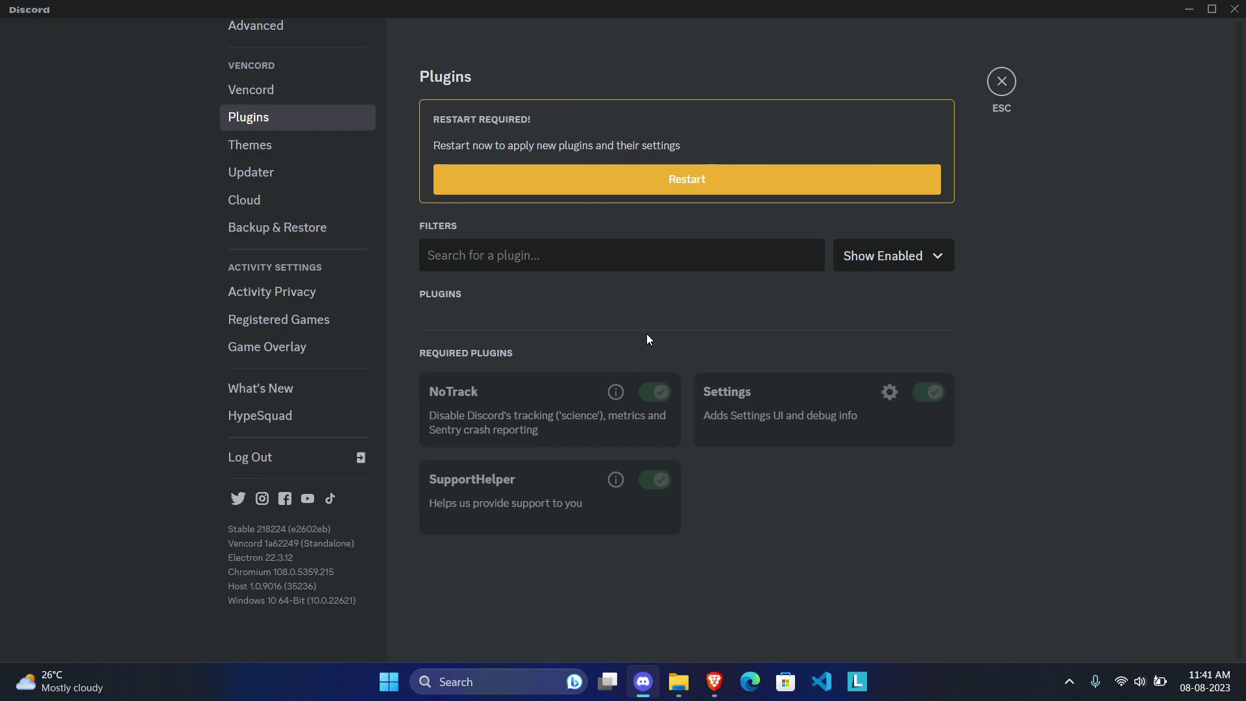
pyautogui.click(695, 189)
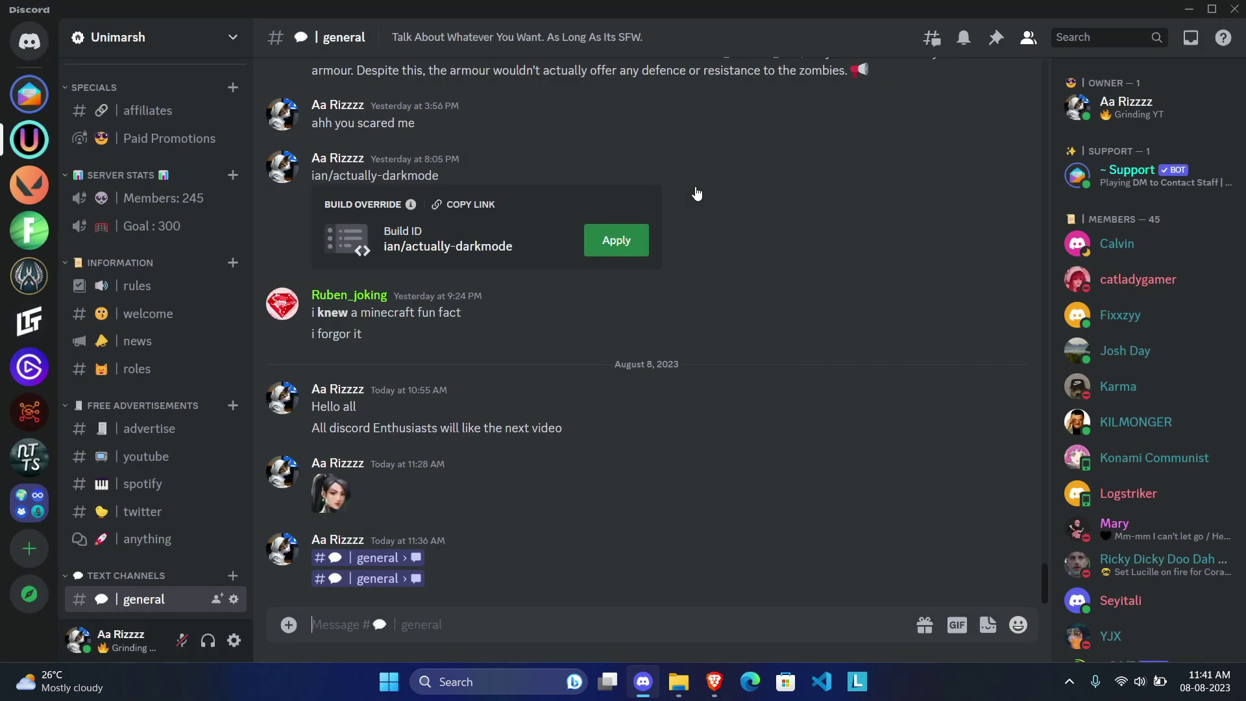
# Step: Filter Plugins to Show Enabled to confirm only NoTrack, Settings and SupportHelper remain
pyautogui.click(234, 641)
pyautogui.scroll(-7, 264, 218)
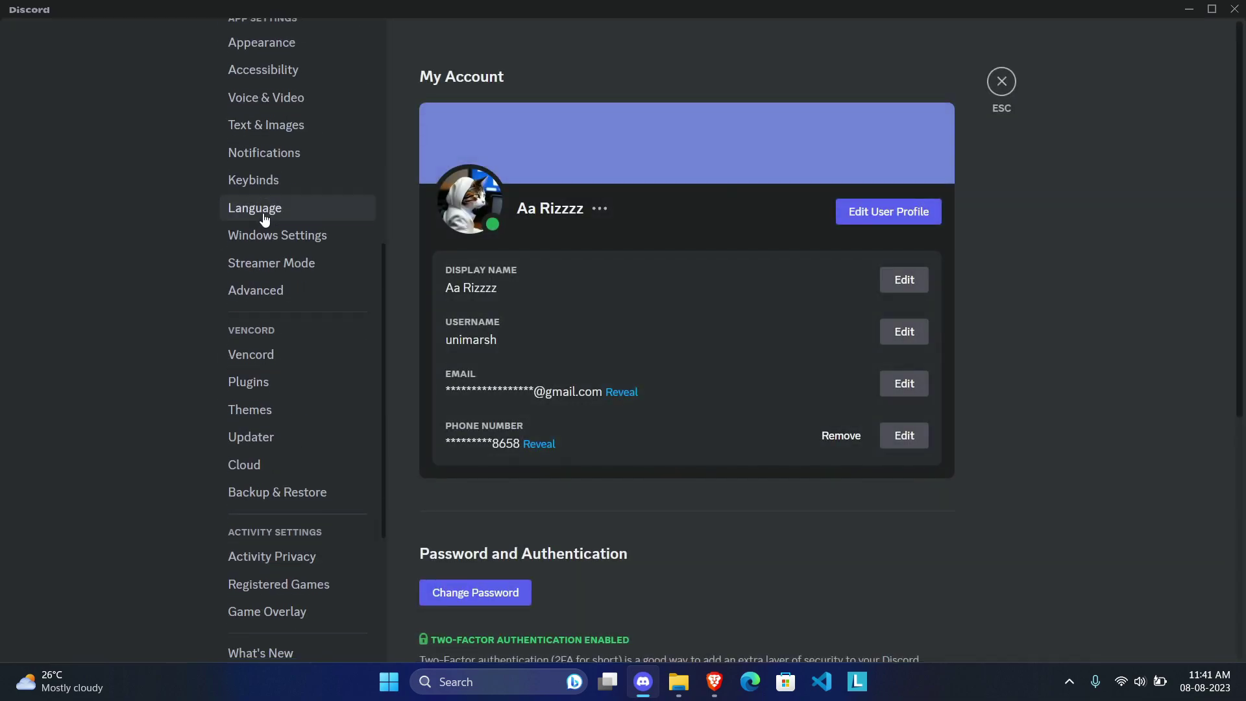
pyautogui.click(259, 383)
pyautogui.click(892, 255)
pyautogui.click(881, 324)
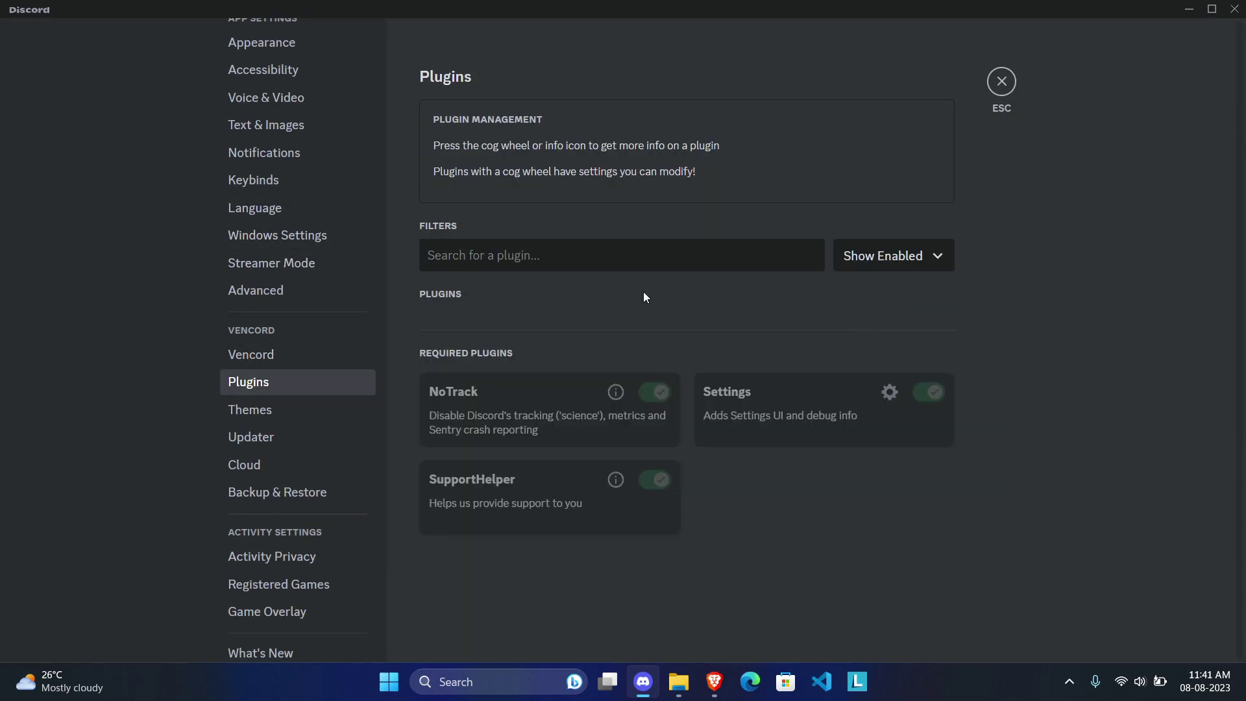
pyautogui.scroll(-4, 281, 420)
# Step: View the Backup & Restore page, then close settings back to chat
pyautogui.click(278, 220)
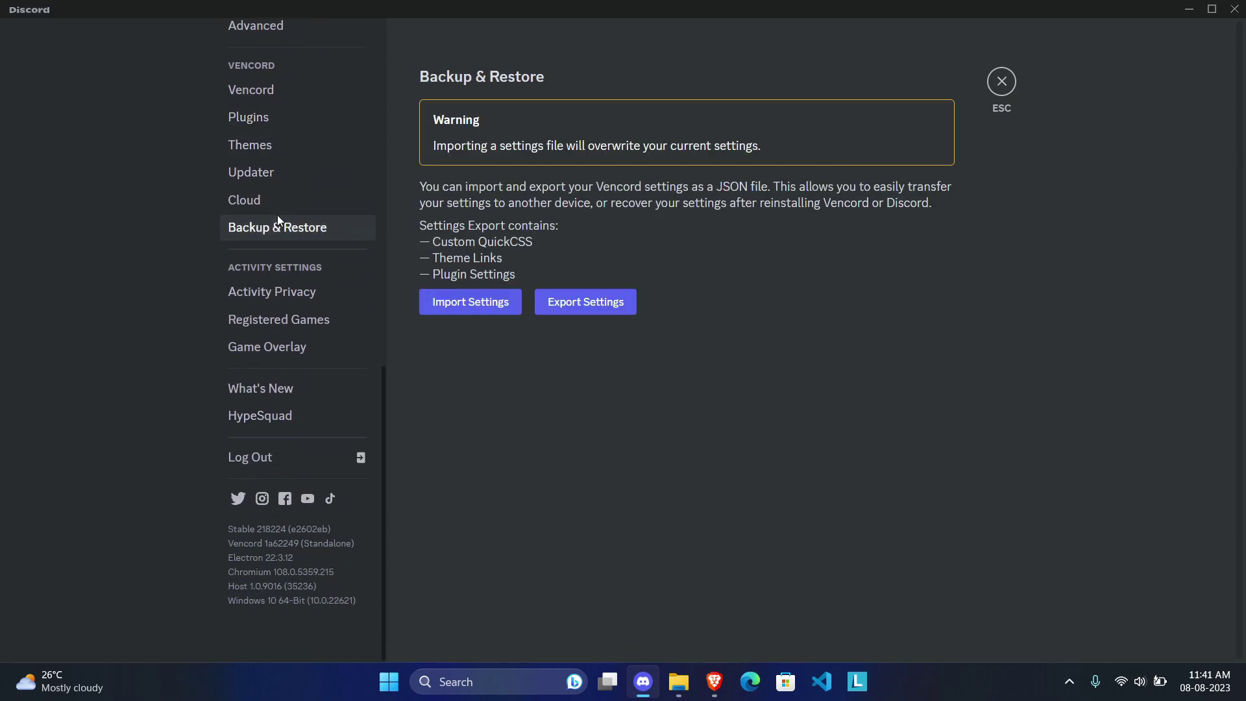
pyautogui.scroll(10, 273, 348)
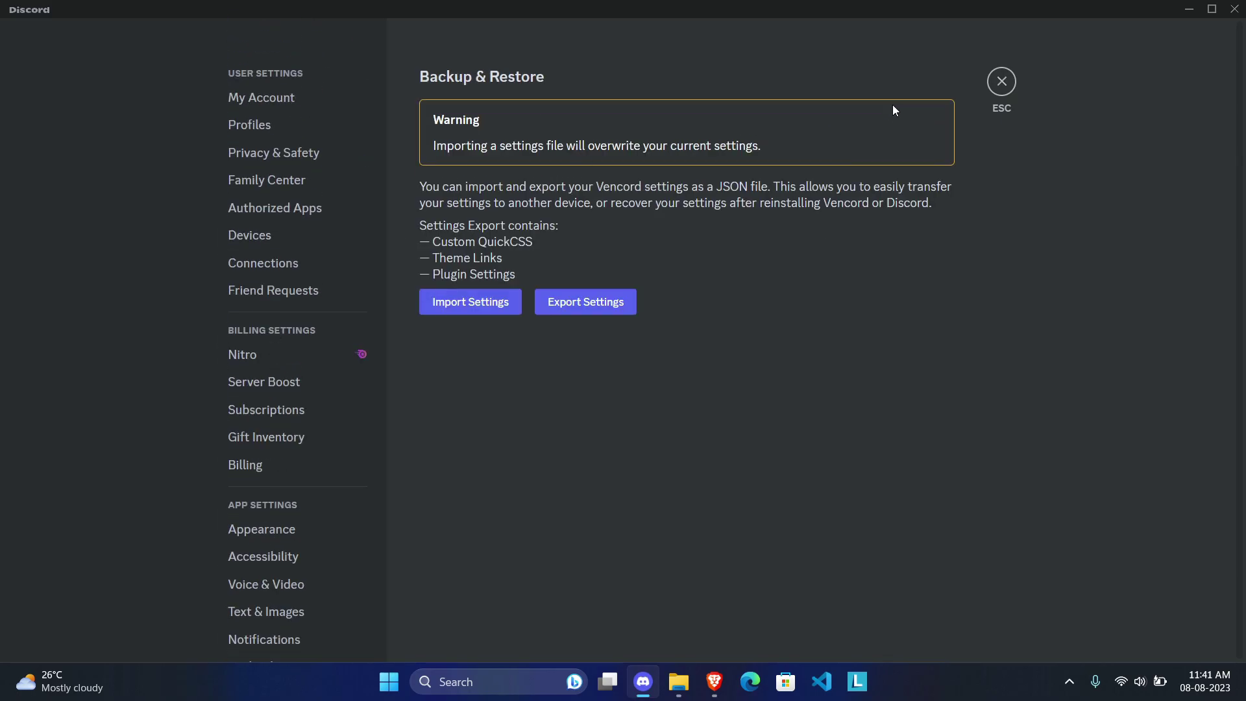
pyautogui.click(1002, 83)
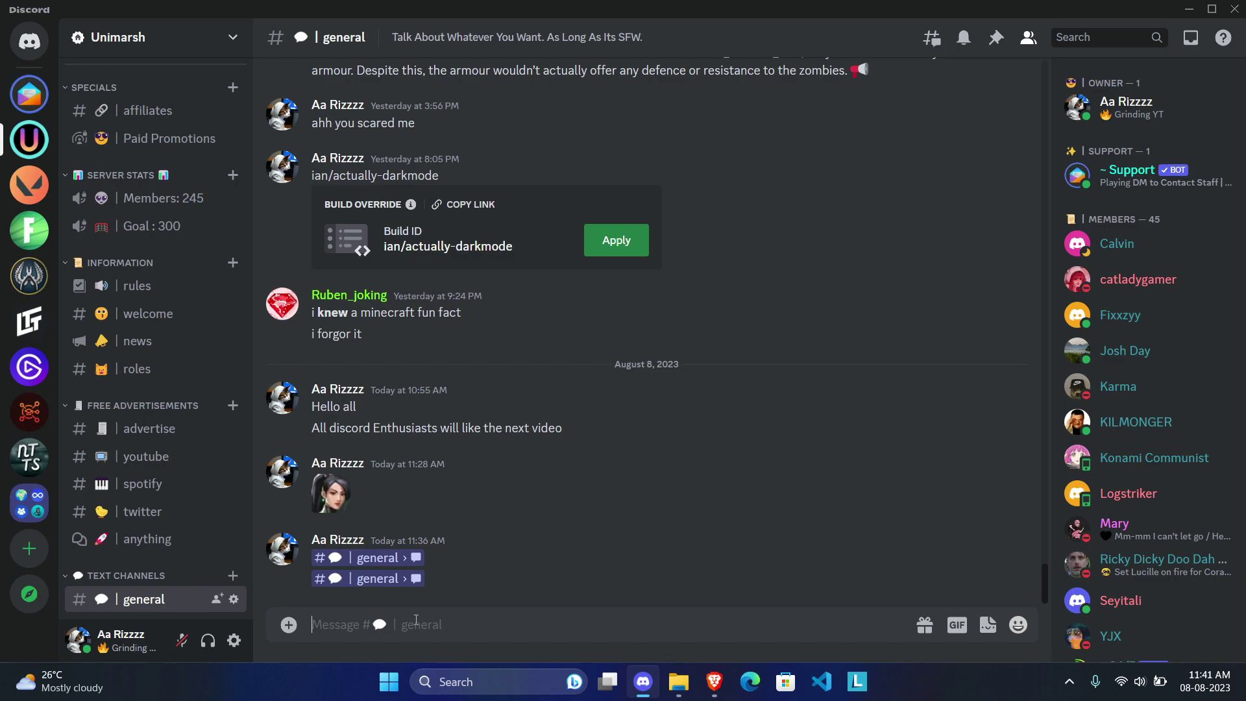
# Step: Run VencordInstaller from Downloads to uninstall Vencord, acknowledge Successfully Unpatched, and close it
pyautogui.click(644, 682)
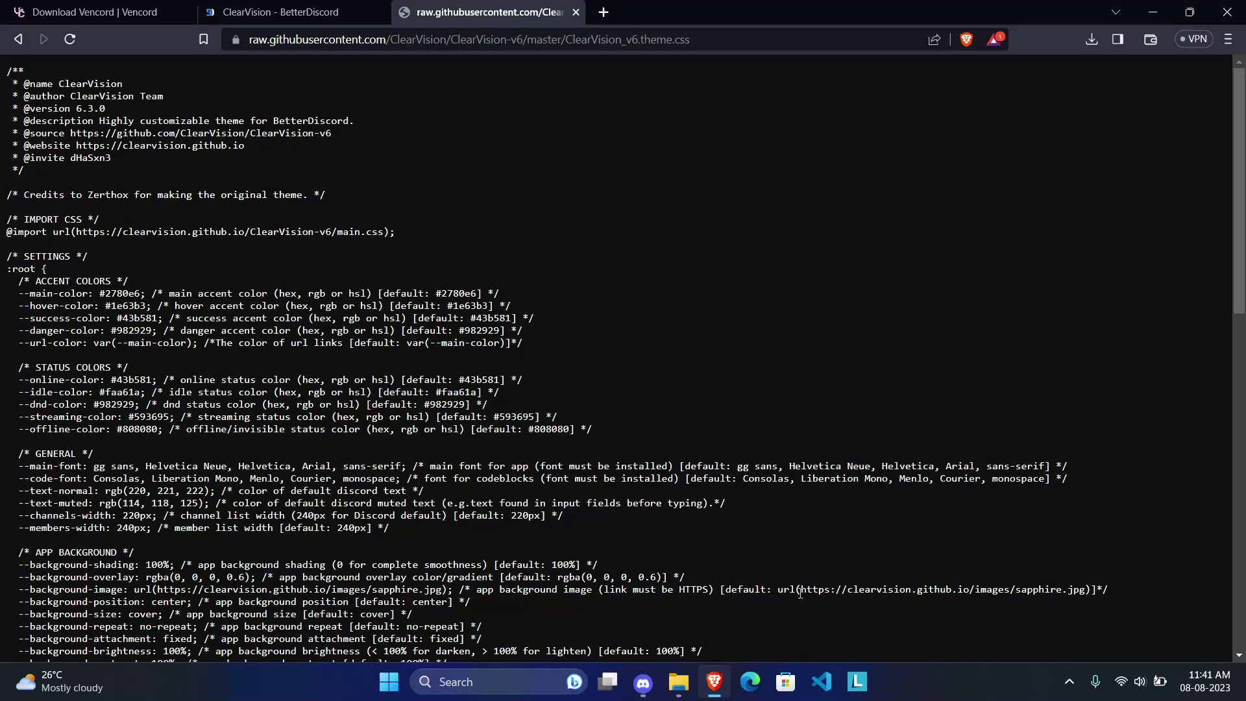
pyautogui.click(679, 681)
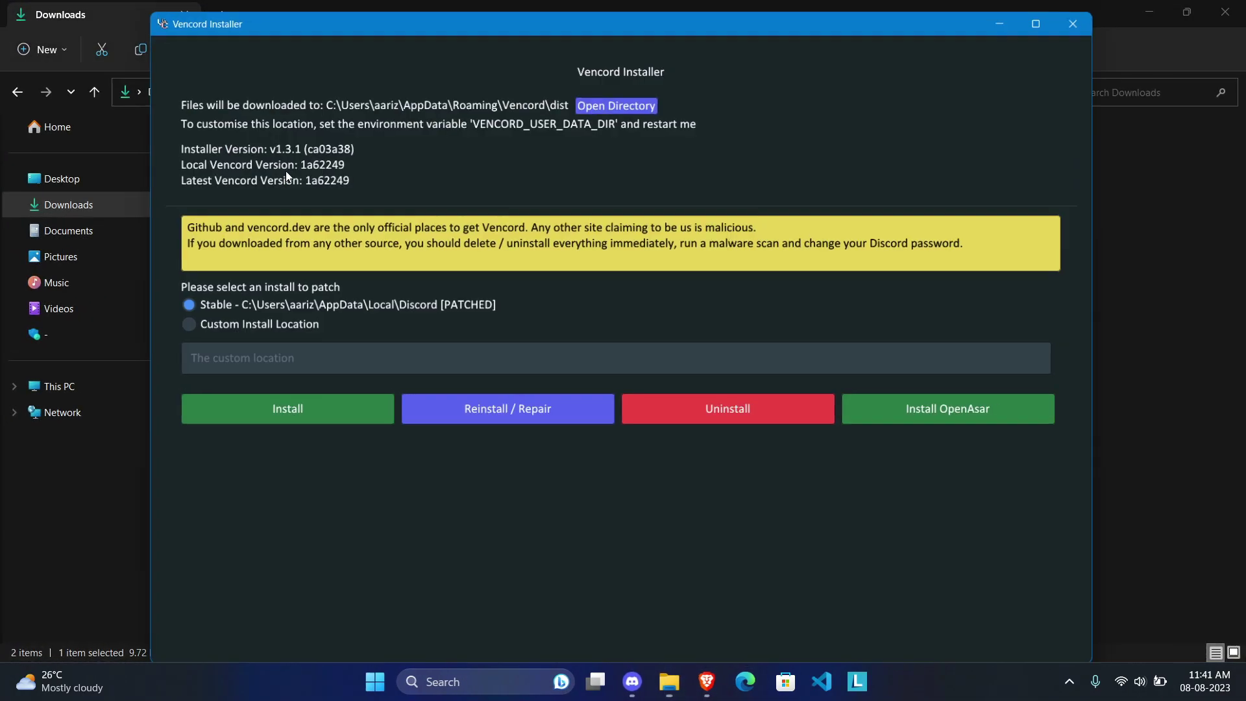
pyautogui.click(714, 422)
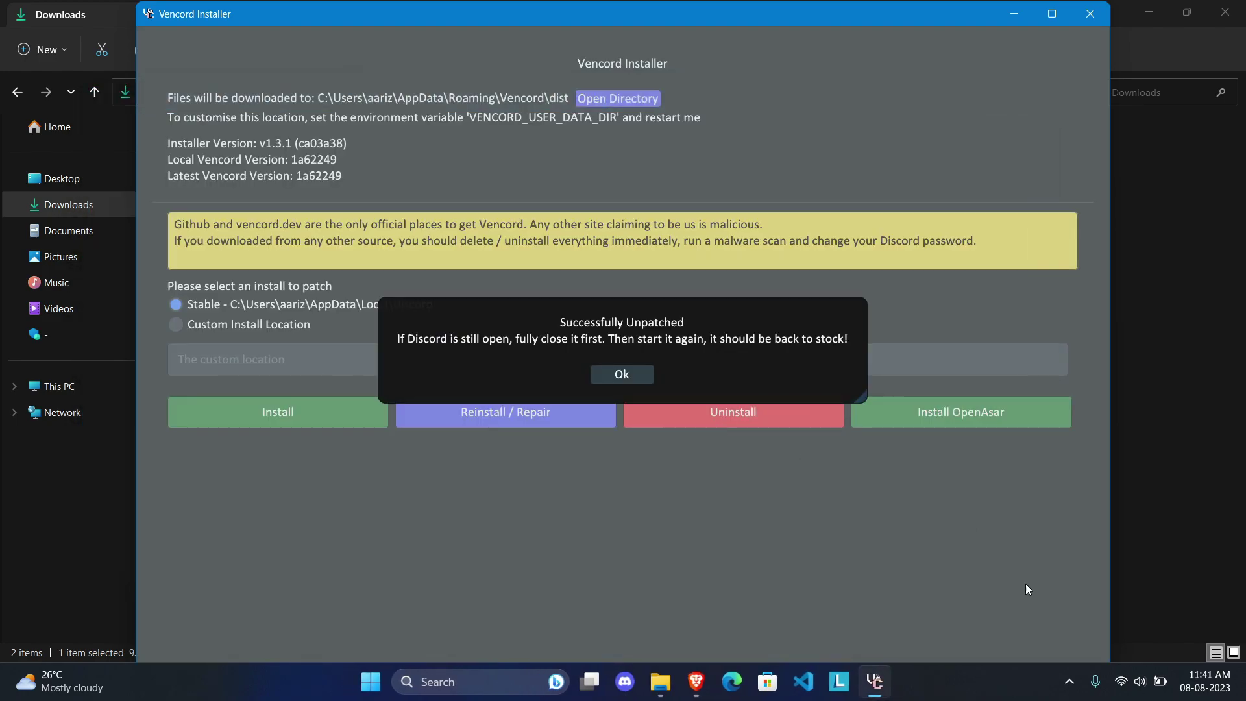
pyautogui.click(1070, 681)
pyautogui.click(1019, 671)
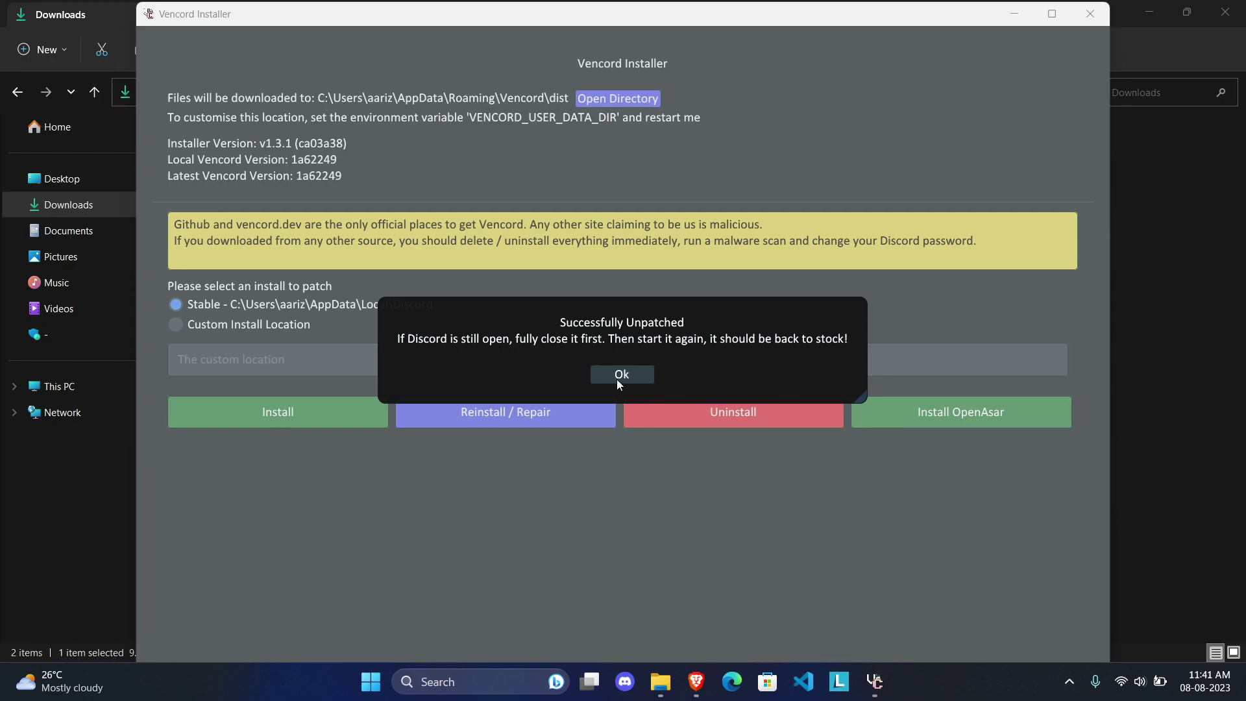
pyautogui.click(619, 383)
pyautogui.click(1090, 14)
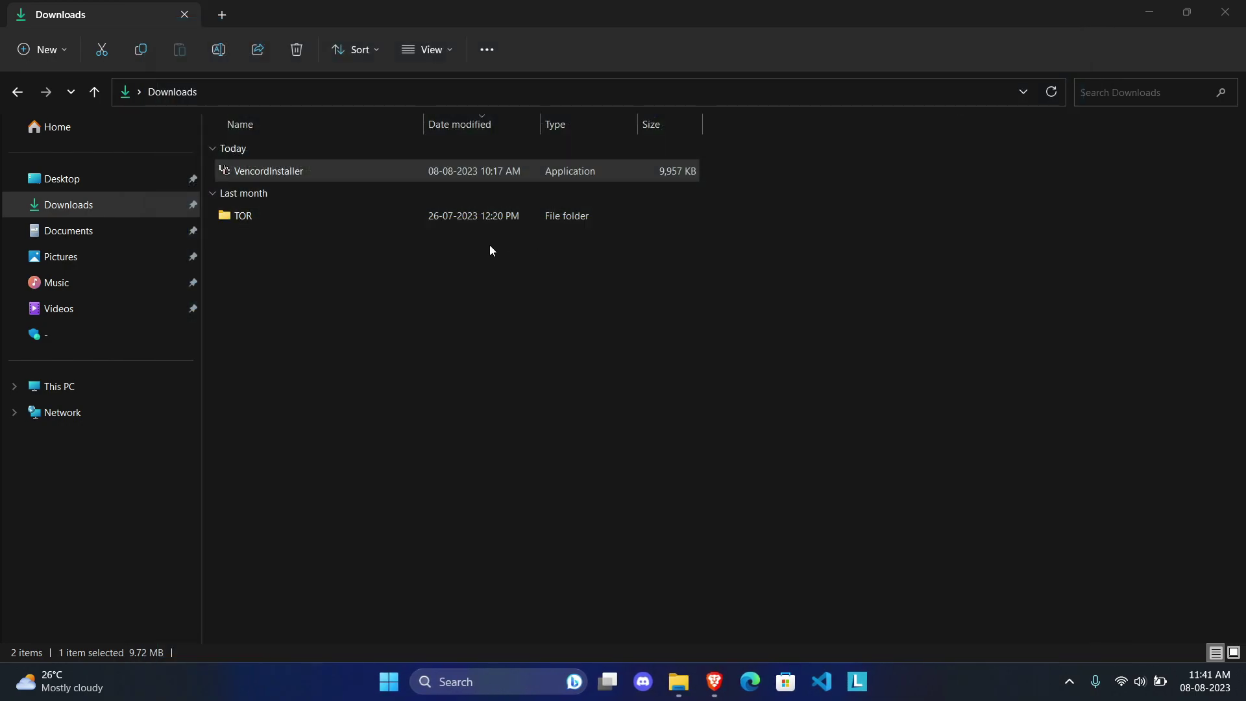
# Step: Check the relaunched Discord's settings list for Vencord sections, opening and closing What's New
pyautogui.click(1150, 12)
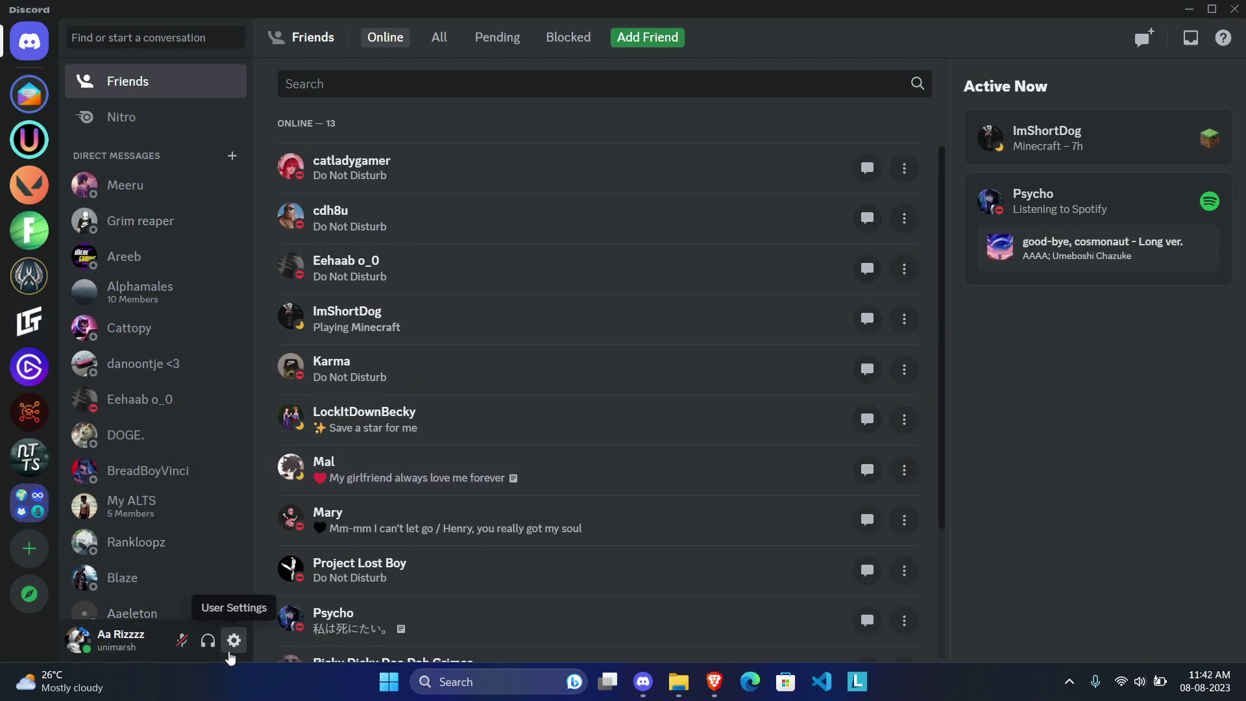
pyautogui.click(234, 641)
pyautogui.scroll(-8, 278, 337)
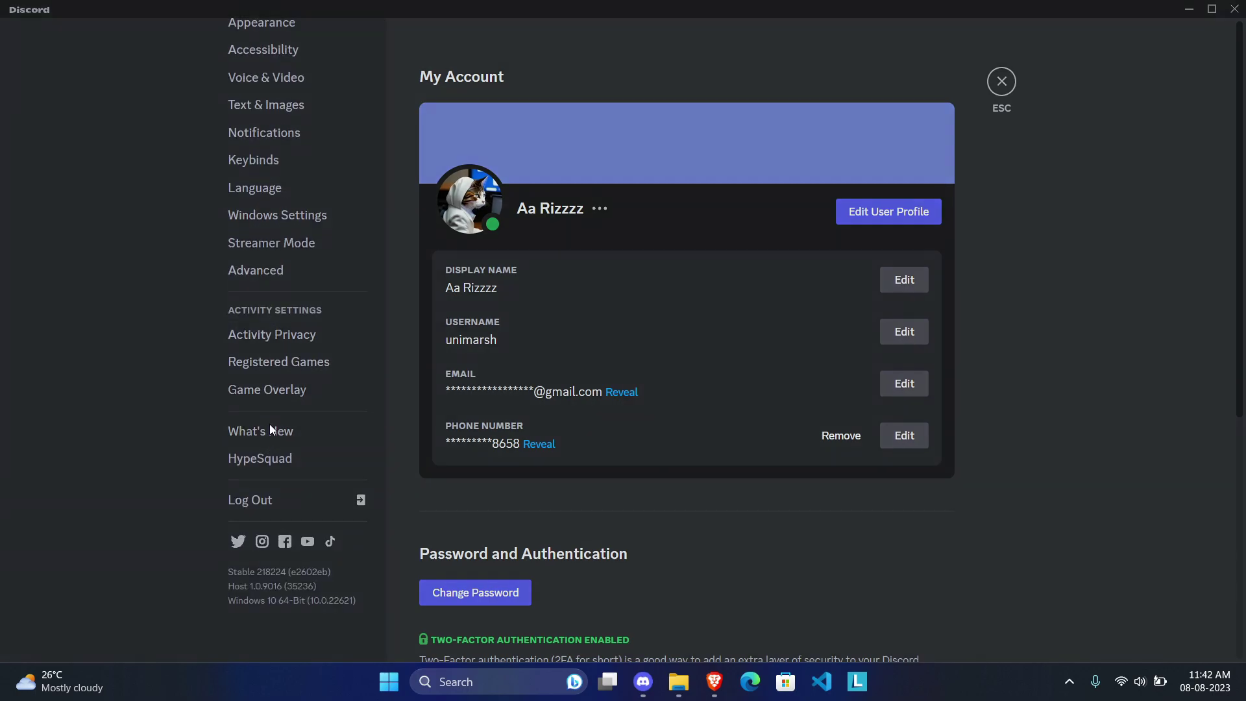
pyautogui.click(270, 427)
pyautogui.click(816, 63)
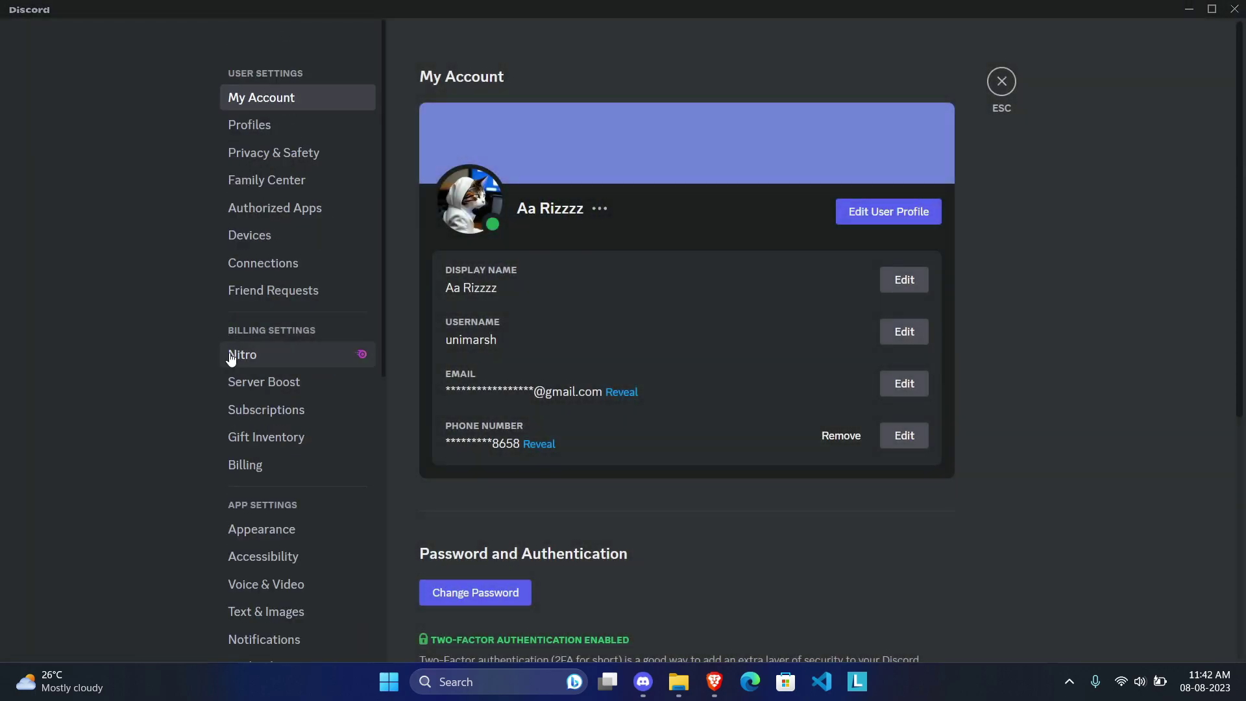